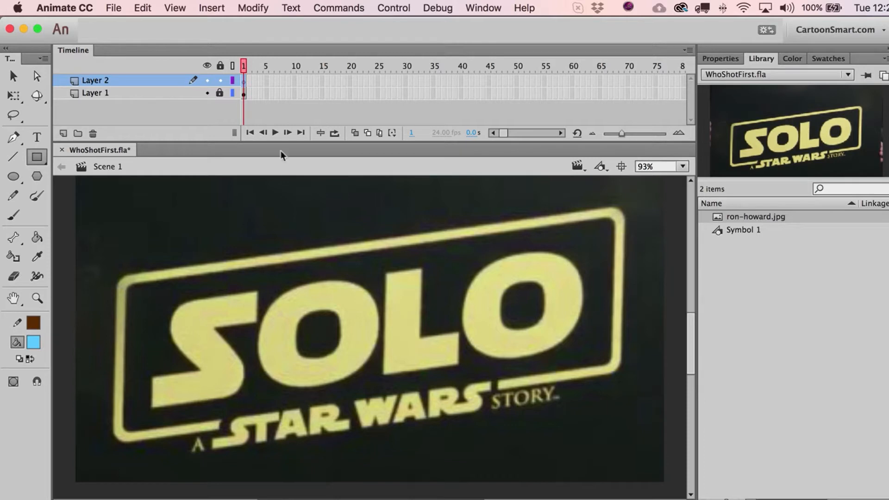
Step: Lock Layer 1, which holds the SOLO logo reference image, so that the image cannot be selected
{"action": "left_click", "coordinate": [121, 98]}
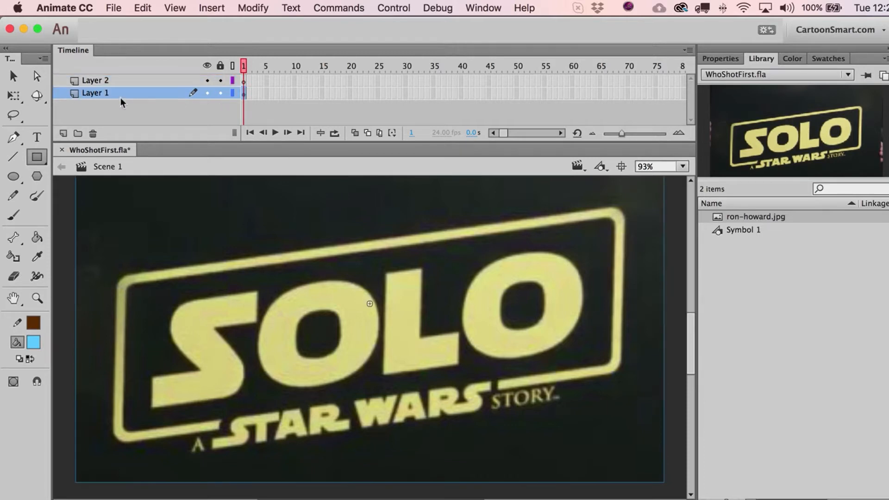
{"action": "key", "text": "shift+super+a"}
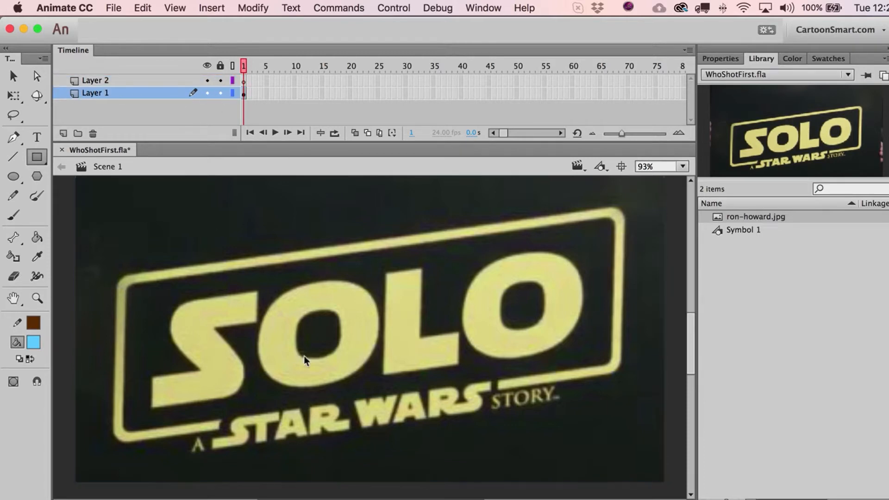
{"action": "key", "text": "v"}
{"action": "key", "text": "super+z"}
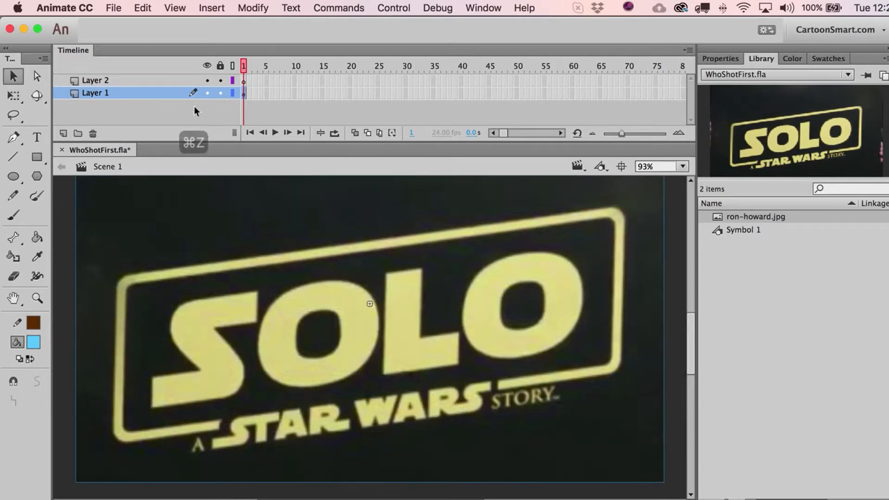
{"action": "left_click", "coordinate": [221, 92]}
{"action": "left_click_drag", "start_coordinate": [152, 279], "coordinate": [284, 329]}
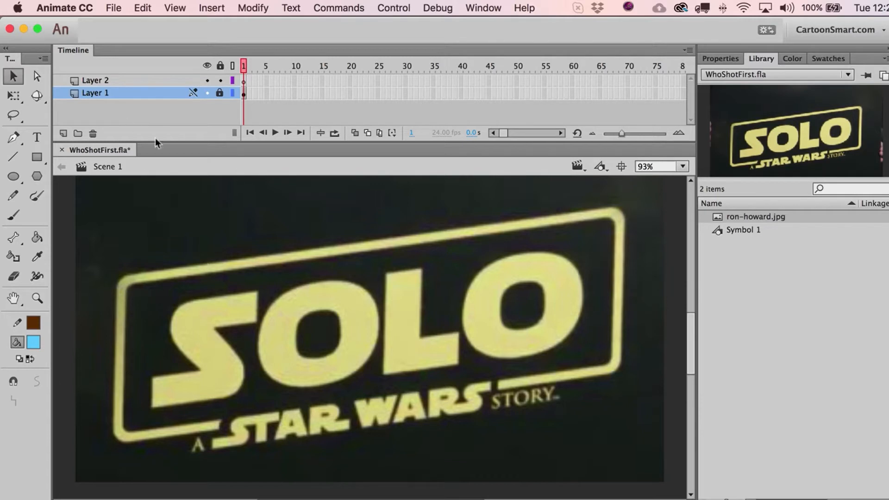
Step: Review the Drawing preferences for selection, line connection, curve smoothing, shape recognition and click accuracy
{"action": "left_click", "coordinate": [65, 8]}
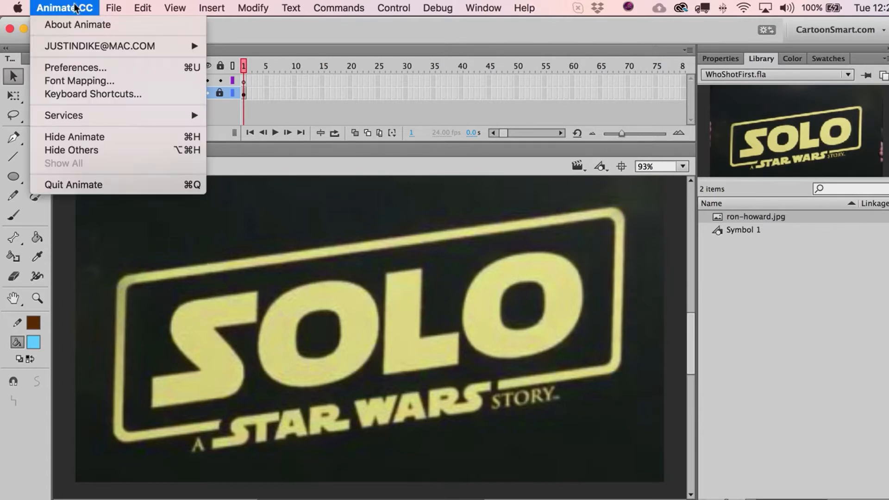
{"action": "left_click", "coordinate": [94, 69]}
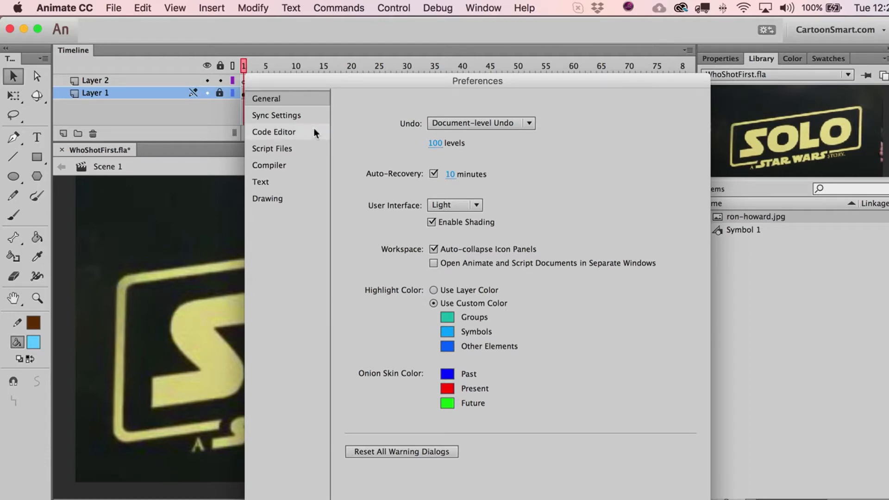
{"action": "left_click", "coordinate": [272, 199]}
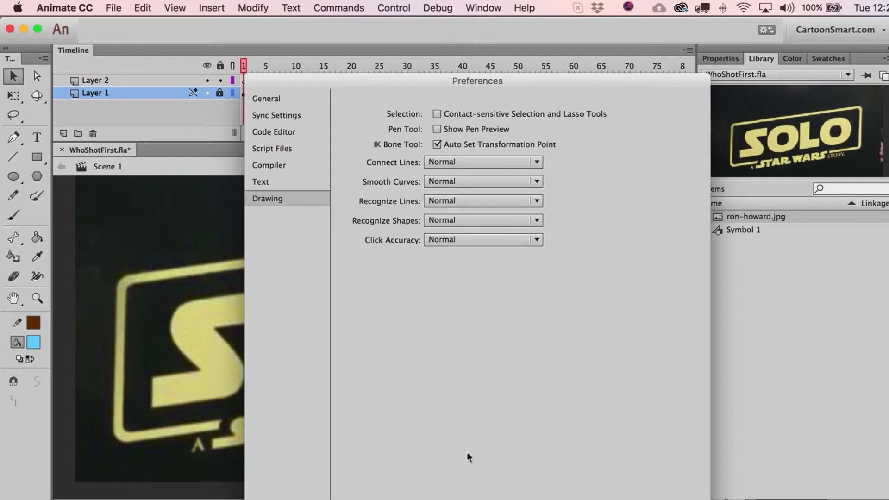
{"action": "key", "text": "Return"}
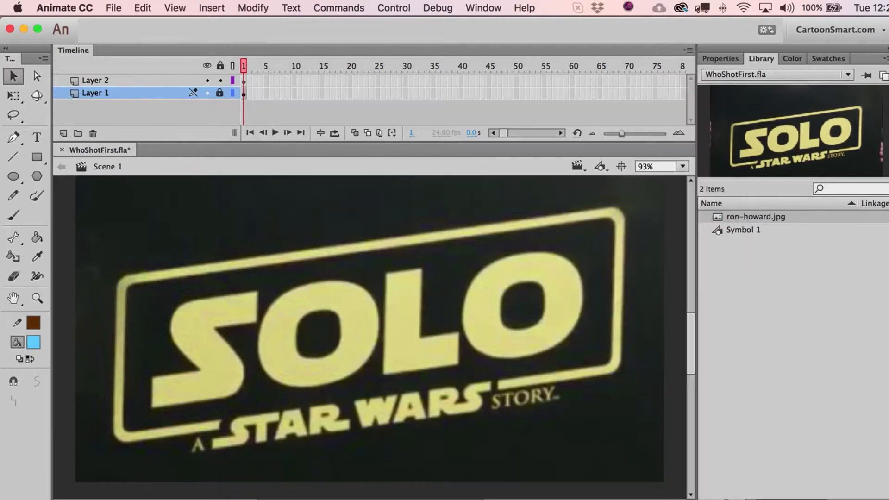
Step: On Layer 2, draw a small blue rectangle with no stroke inside the upper arm of the S
{"action": "left_click", "coordinate": [244, 82]}
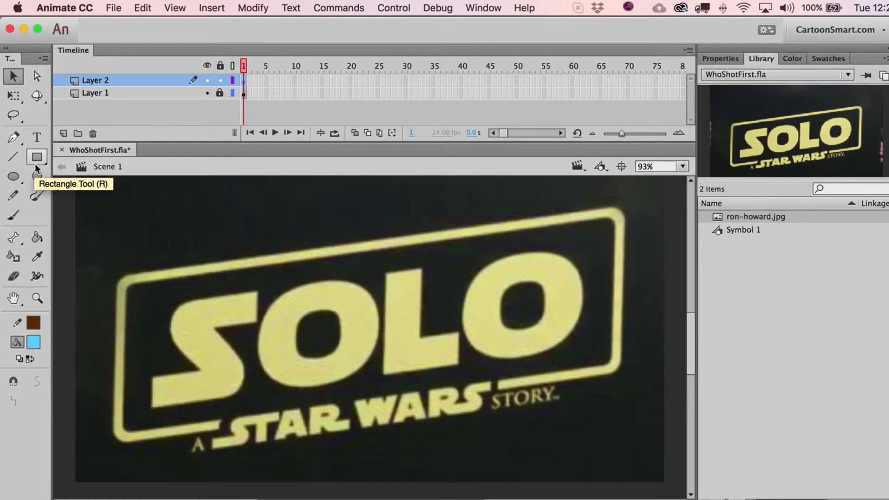
{"action": "left_click", "coordinate": [31, 323]}
{"action": "left_click", "coordinate": [256, 340]}
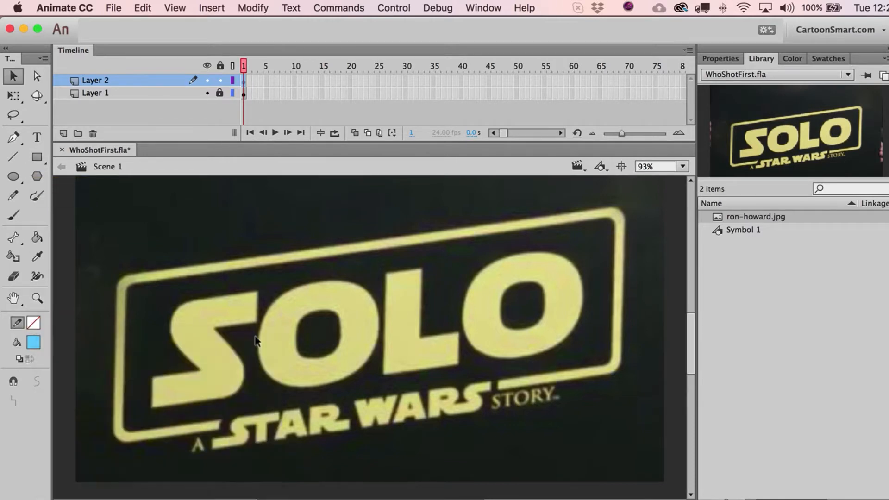
{"action": "left_click", "coordinate": [37, 157]}
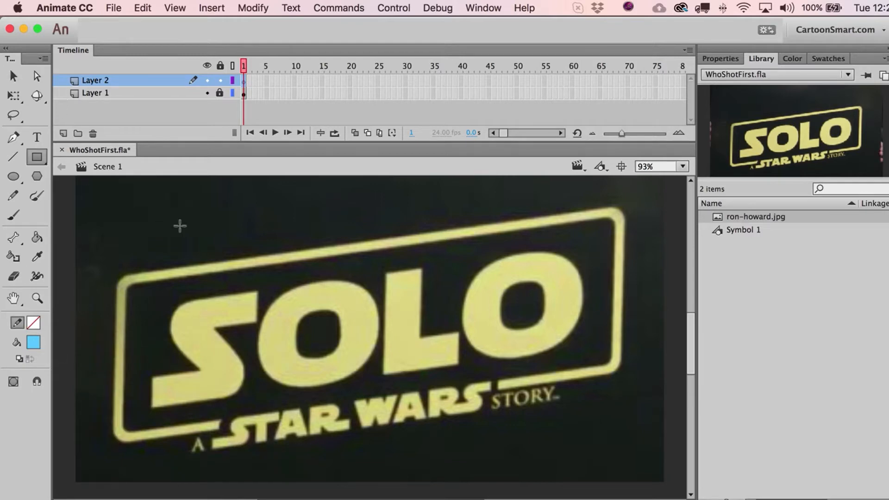
{"action": "left_click_drag", "start_coordinate": [131, 214], "coordinate": [319, 335]}
{"action": "key", "text": "super+z"}
{"action": "left_click_drag", "start_coordinate": [197, 301], "coordinate": [236, 325]}
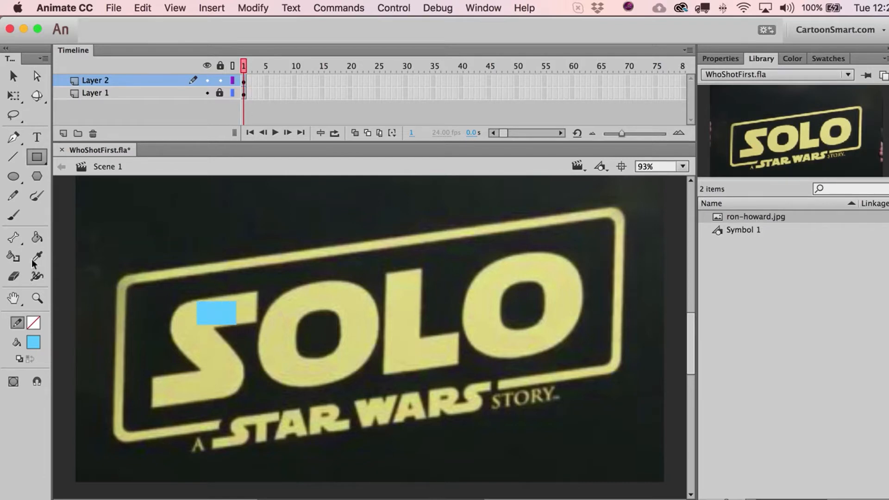
Step: Reshape the rectangle by moving its two right corners to the right end of the S's upper arm
{"action": "left_click", "coordinate": [37, 297]}
{"action": "left_click_drag", "start_coordinate": [157, 271], "coordinate": [302, 354]}
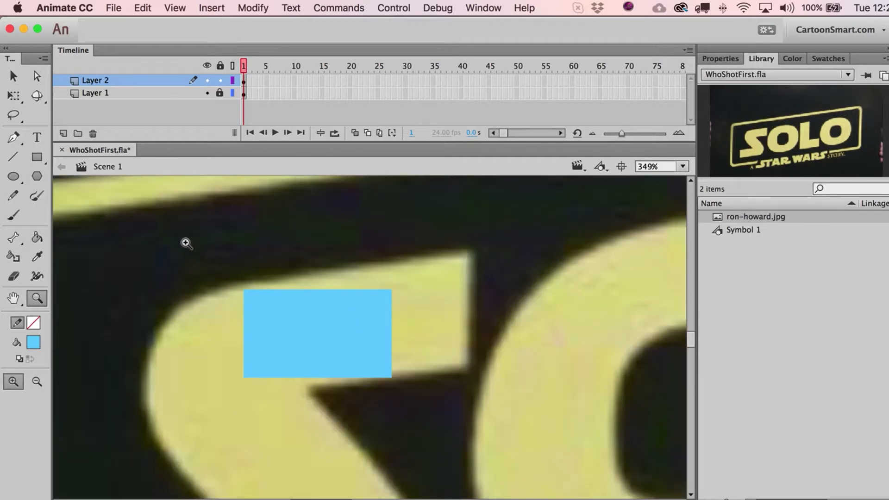
{"action": "left_click_drag", "start_coordinate": [167, 235], "coordinate": [527, 450]}
{"action": "key", "text": "a"}
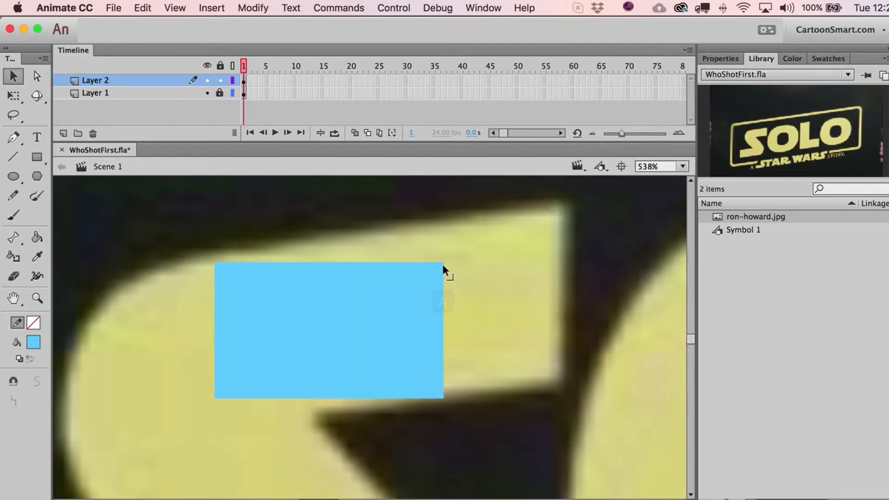
{"action": "left_click_drag", "start_coordinate": [443, 263], "coordinate": [562, 206]}
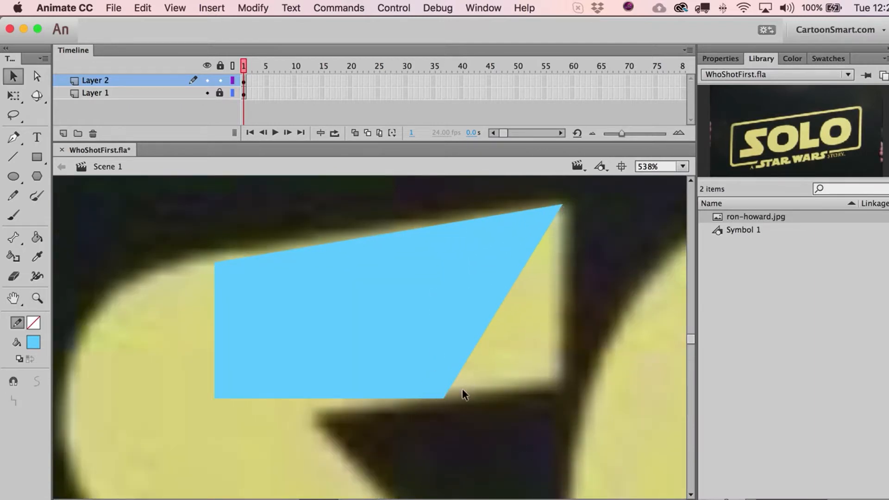
{"action": "left_click_drag", "start_coordinate": [444, 399], "coordinate": [565, 390]}
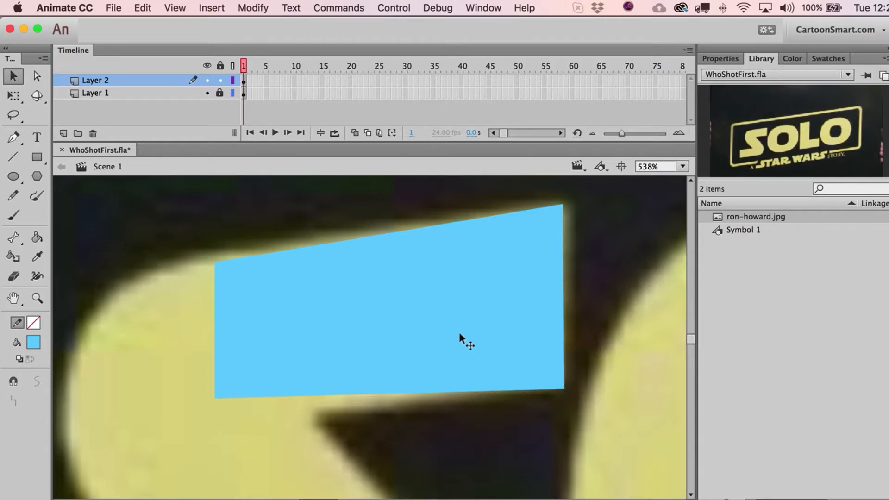
Step: Examine the blue shape's anchor points with the Subselection tool
{"action": "left_click", "coordinate": [38, 77]}
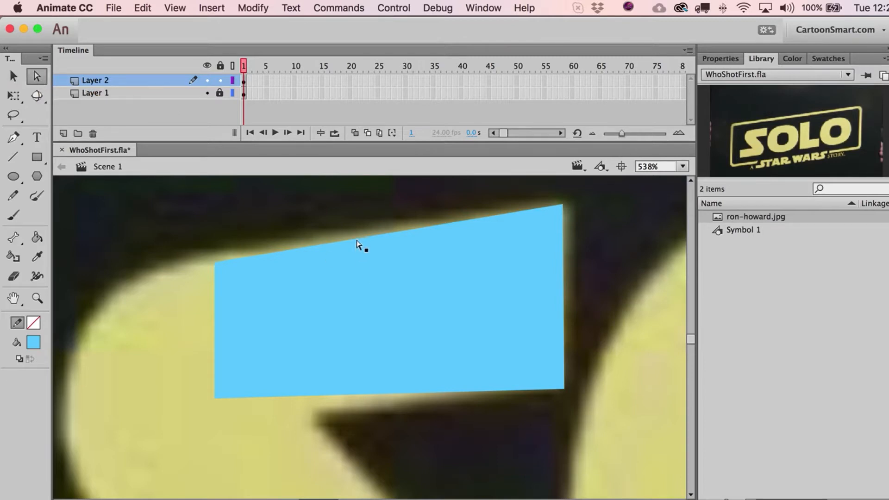
{"action": "left_click", "coordinate": [361, 245]}
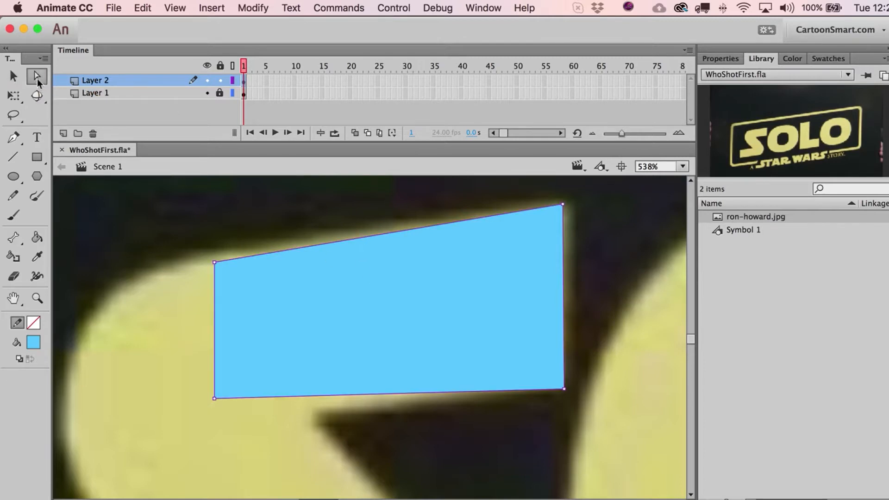
{"action": "left_click", "coordinate": [14, 76]}
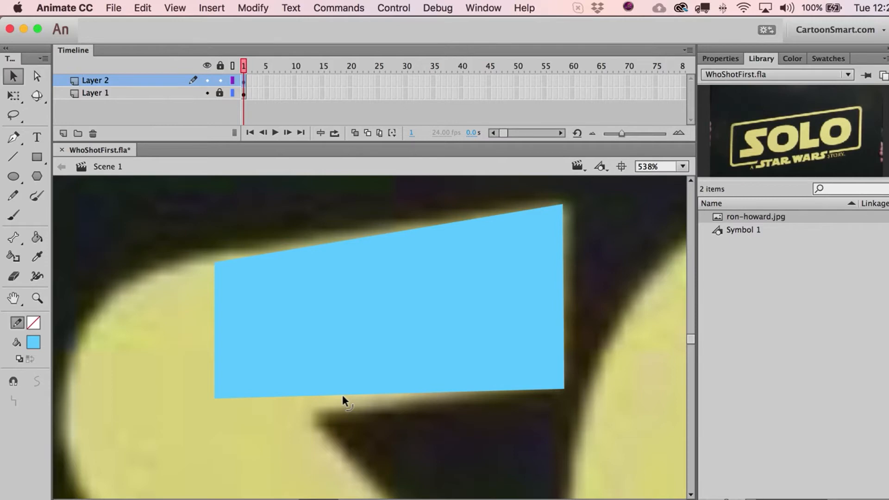
Step: Add a corner at the S's upper inner notch and move the lower-left corner to the letter's outer left edge
{"action": "left_click_drag", "start_coordinate": [342, 394], "coordinate": [312, 416]}
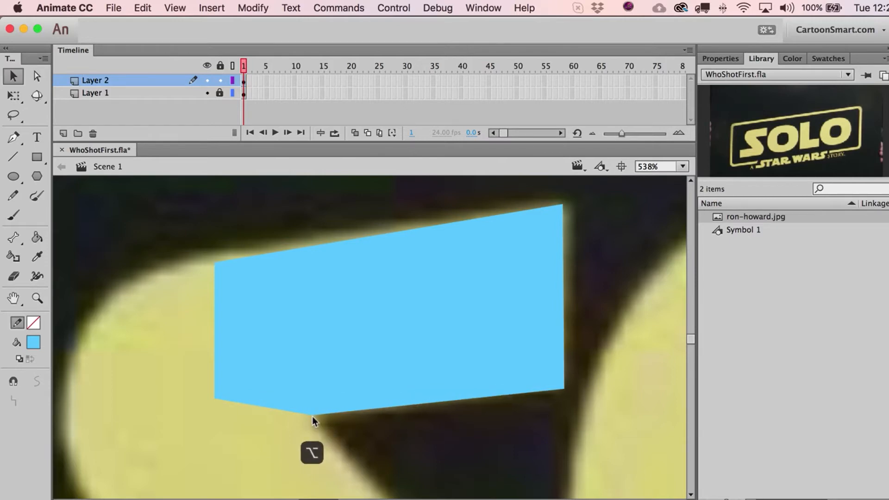
{"action": "mouse_move", "coordinate": [312, 416]}
{"action": "left_mouse_down"}
{"action": "mouse_move", "coordinate": [318, 421]}
{"action": "mouse_move", "coordinate": [308, 403]}
{"action": "mouse_move", "coordinate": [313, 420]}
{"action": "left_mouse_up"}
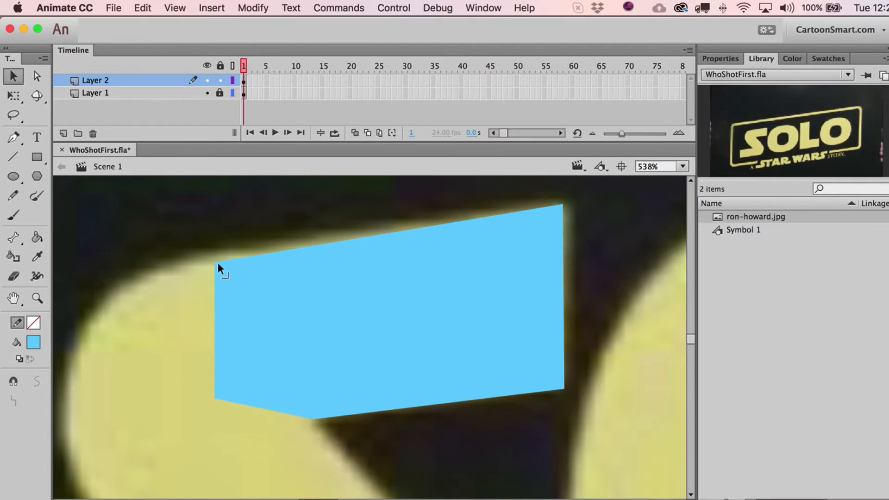
{"action": "left_click_drag", "start_coordinate": [218, 257], "coordinate": [218, 259]}
{"action": "left_click_drag", "start_coordinate": [264, 363], "coordinate": [355, 259]}
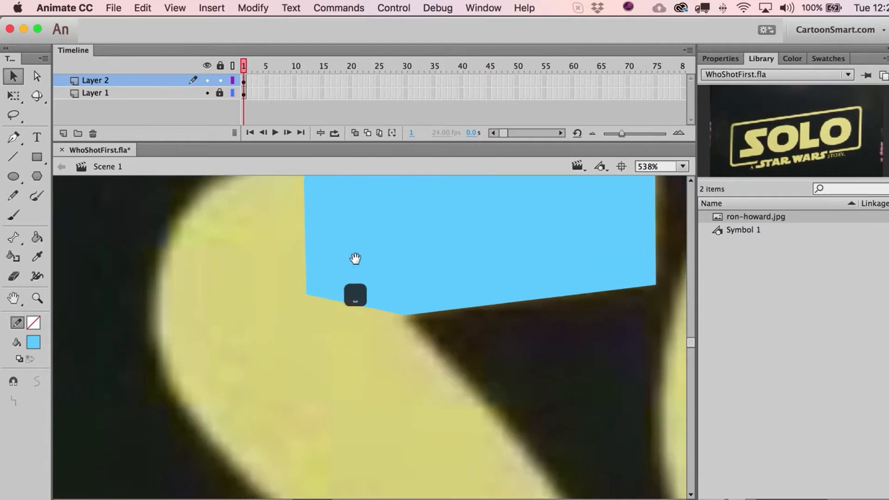
{"action": "left_click_drag", "start_coordinate": [308, 291], "coordinate": [174, 388]}
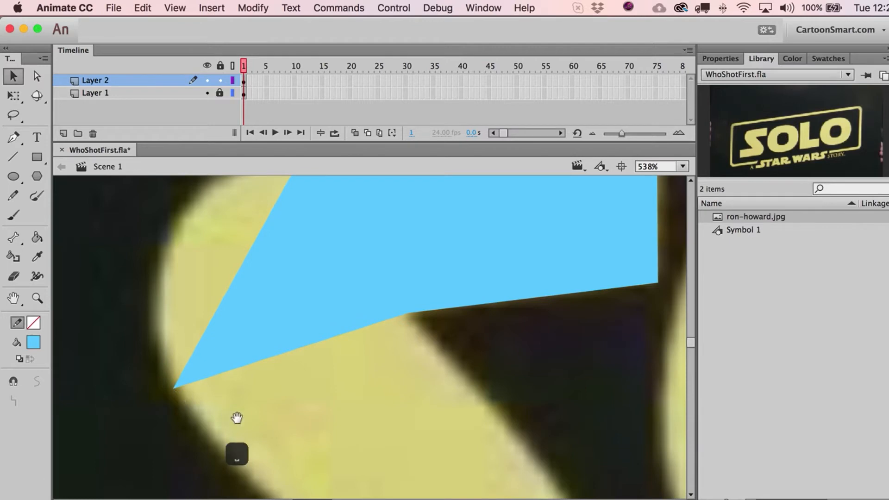
Step: Extend the blue shape down the S's diagonal with new corners at the lower inner notch, right edge and bottom of the curve
{"action": "left_click_drag", "start_coordinate": [237, 418], "coordinate": [191, 288]}
{"action": "left_click_drag", "start_coordinate": [245, 221], "coordinate": [286, 429]}
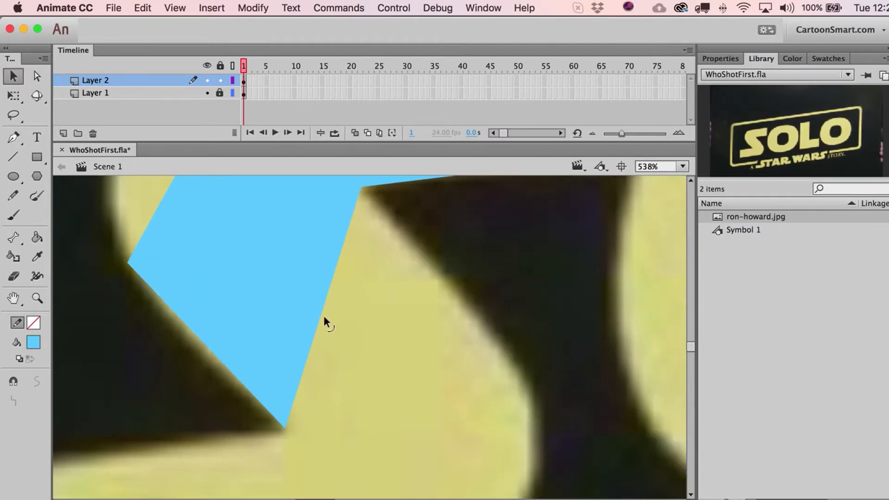
{"action": "left_click_drag", "start_coordinate": [321, 314], "coordinate": [531, 385]}
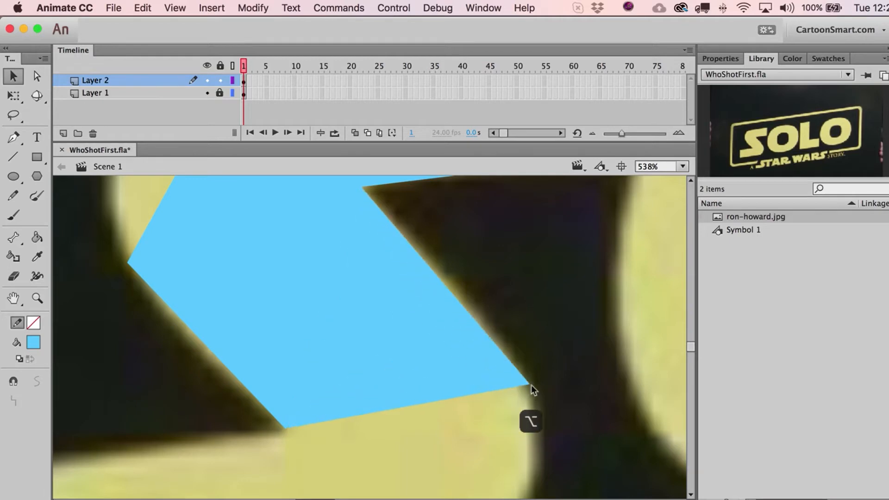
{"action": "scroll", "coordinate": [472, 357], "scroll_direction": "down", "scroll_amount": 5}
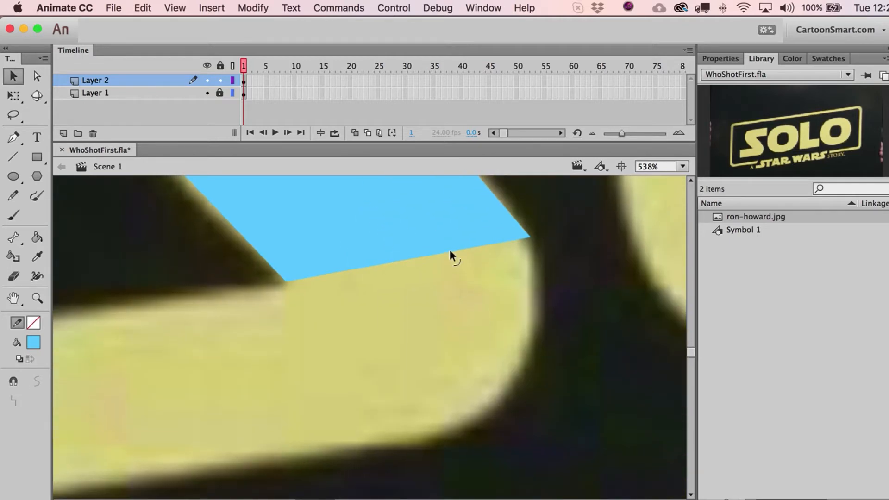
{"action": "left_click_drag", "start_coordinate": [449, 249], "coordinate": [437, 446]}
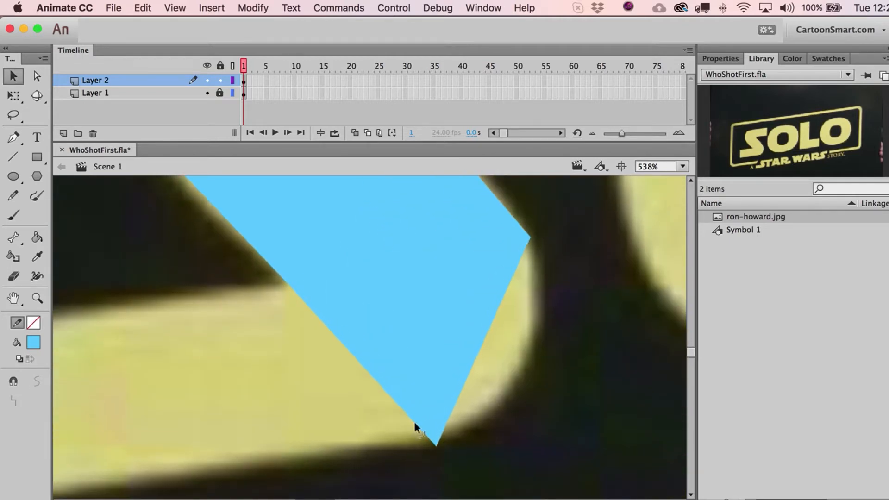
Step: Pull out new corners to the upper-left and lower-left ends of the S's bottom arm so the shape covers it
{"action": "left_click_drag", "start_coordinate": [374, 379], "coordinate": [89, 352]}
{"action": "scroll", "coordinate": [532, 411], "scroll_direction": "left", "scroll_amount": 5}
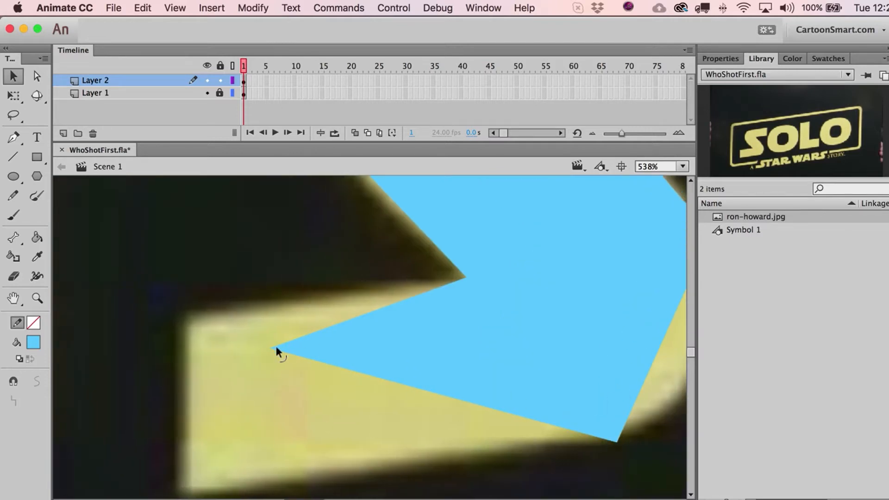
{"action": "left_click_drag", "start_coordinate": [274, 347], "coordinate": [187, 312]}
{"action": "key", "text": "space"}
{"action": "left_click_drag", "start_coordinate": [294, 342], "coordinate": [177, 429]}
Step: Add a corner midway along the shape's lower-right edge, placed on the outside of the S's curve
{"action": "left_click", "coordinate": [37, 299]}
{"action": "left_click", "coordinate": [476, 245], "text": "alt"}
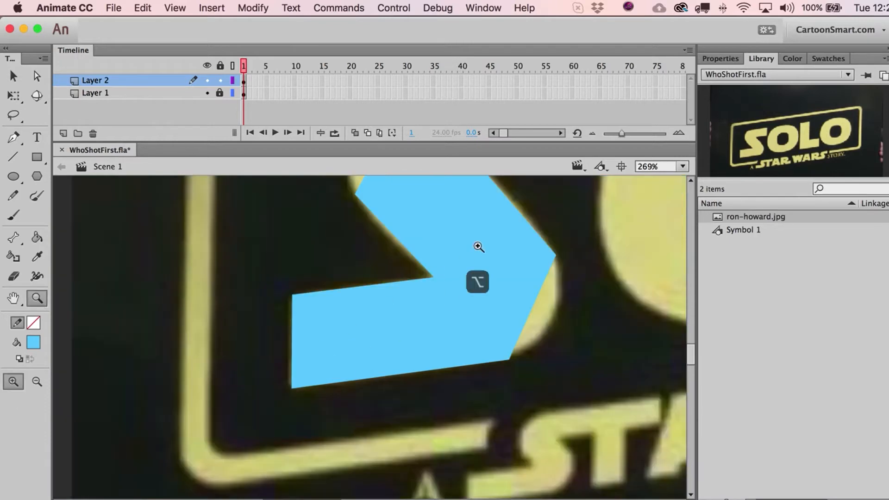
{"action": "key", "text": "space"}
{"action": "left_click_drag", "start_coordinate": [477, 246], "coordinate": [389, 315]}
{"action": "left_click_drag", "start_coordinate": [324, 258], "coordinate": [524, 467]}
{"action": "key", "text": "a"}
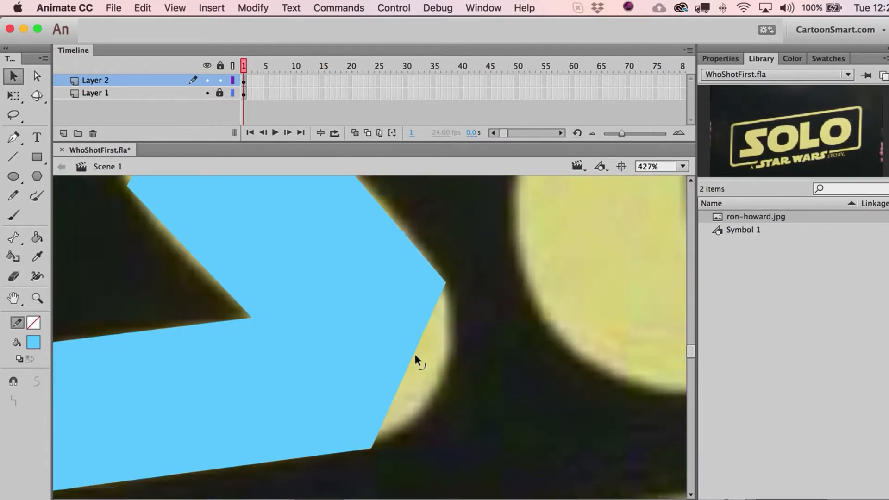
{"action": "left_click_drag", "start_coordinate": [415, 353], "coordinate": [442, 377]}
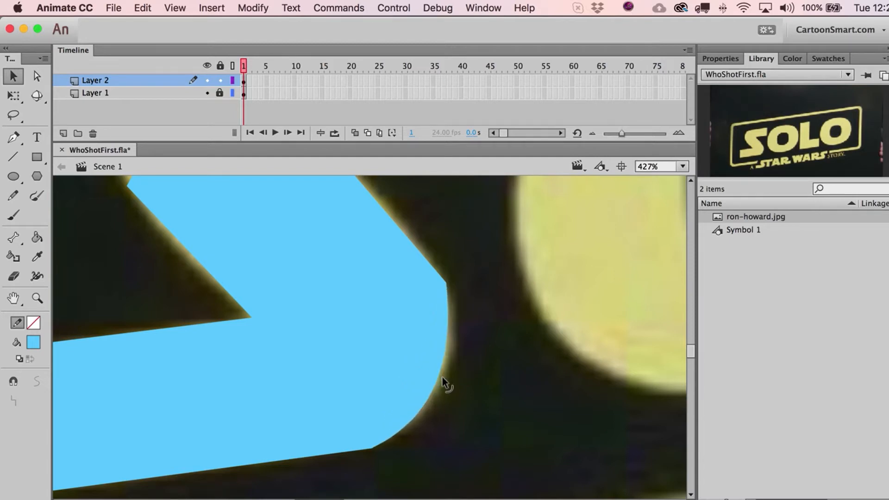
{"action": "key", "text": "super+z"}
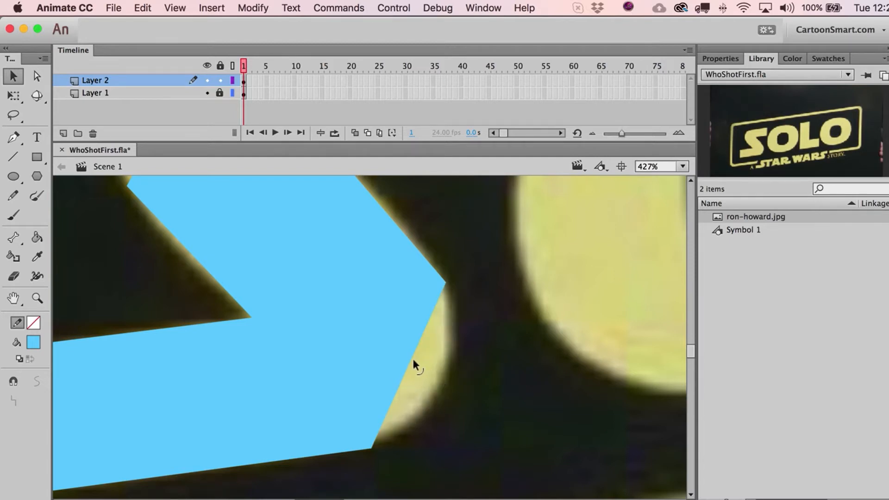
{"action": "left_click_drag", "start_coordinate": [413, 363], "coordinate": [444, 377], "text": "alt"}
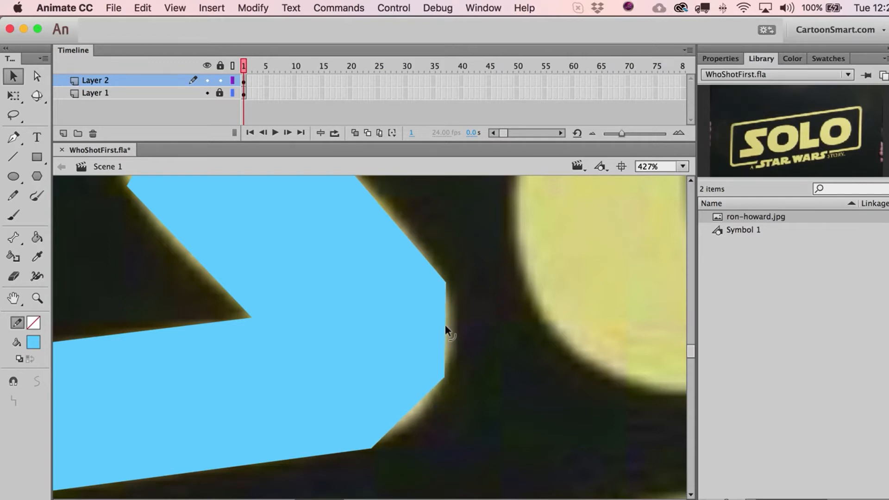
Step: Display Layer 2 as outlines and set its outline colour to light cyan in the layer properties
{"action": "left_click", "coordinate": [232, 83]}
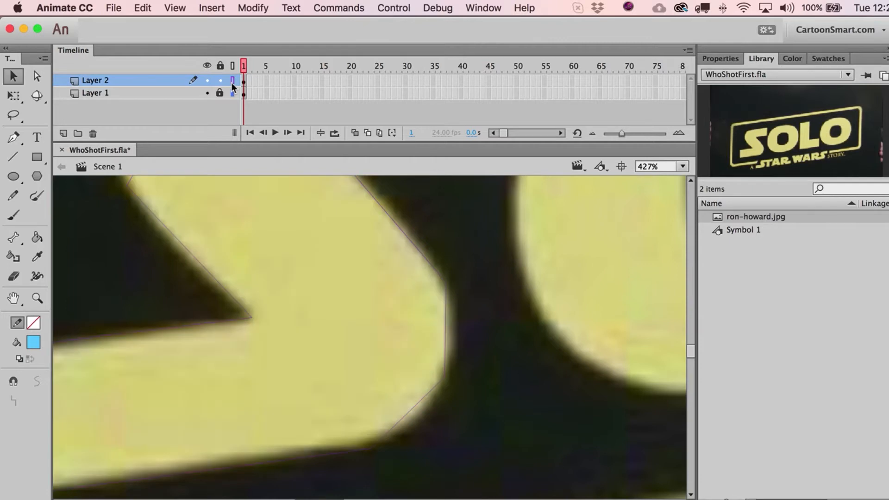
{"action": "right_click", "coordinate": [157, 82]}
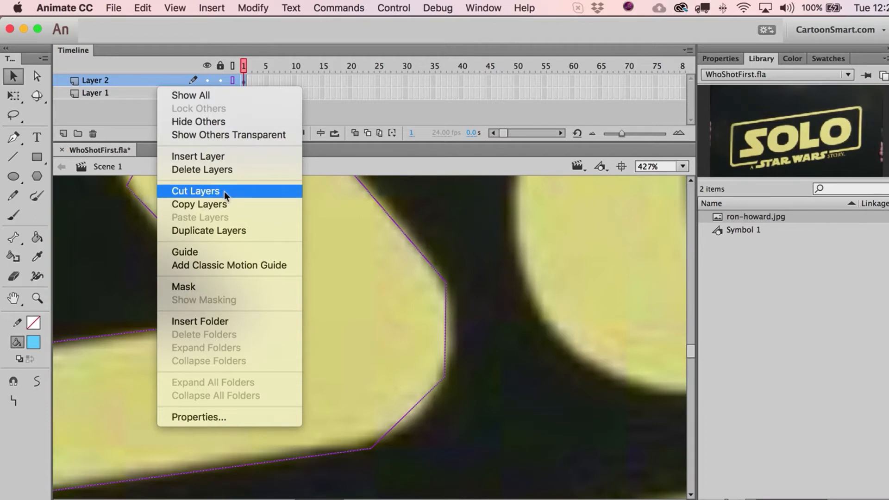
{"action": "left_click", "coordinate": [205, 416]}
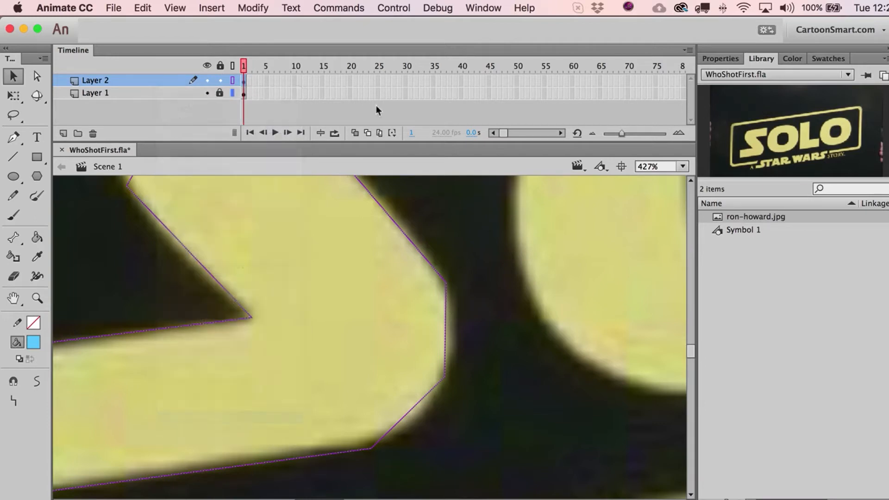
{"action": "left_click", "coordinate": [391, 422]}
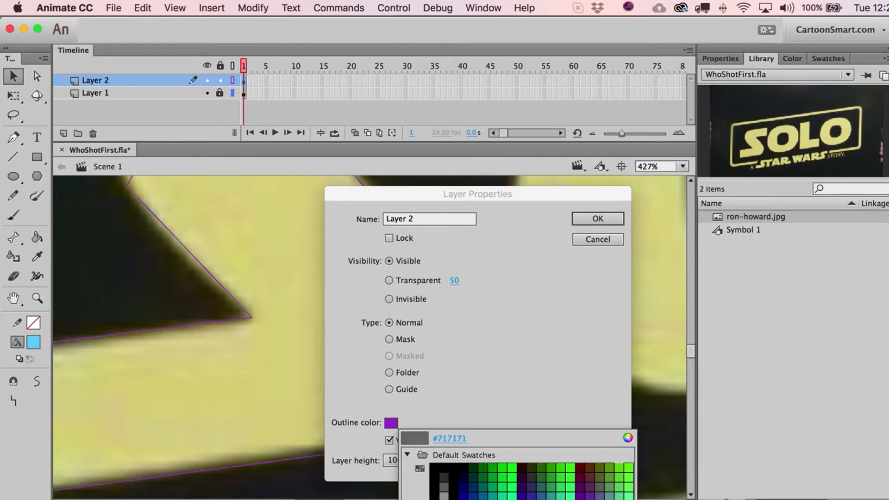
{"action": "left_click", "coordinate": [607, 493]}
{"action": "left_click", "coordinate": [602, 218]}
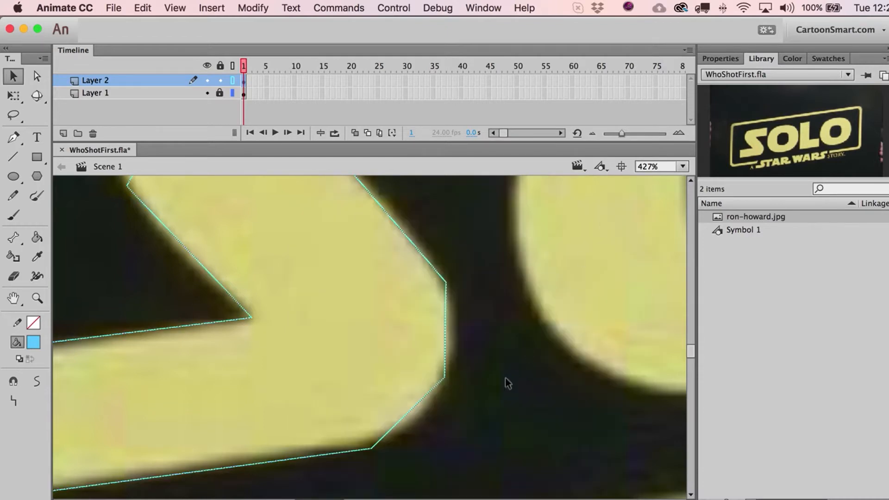
{"action": "left_click", "coordinate": [347, 466]}
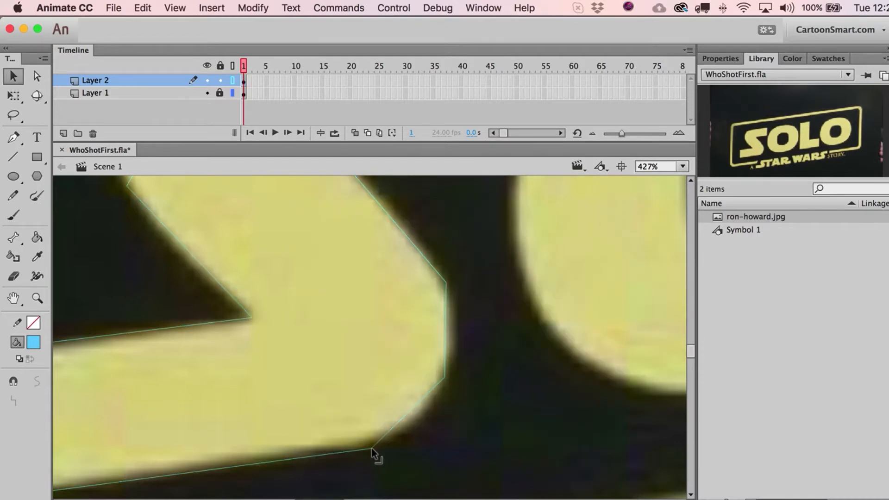
Step: Bend the outline's edges around the S's lower-right curve so they follow the rounded letter edge
{"action": "left_click_drag", "start_coordinate": [371, 448], "coordinate": [402, 437]}
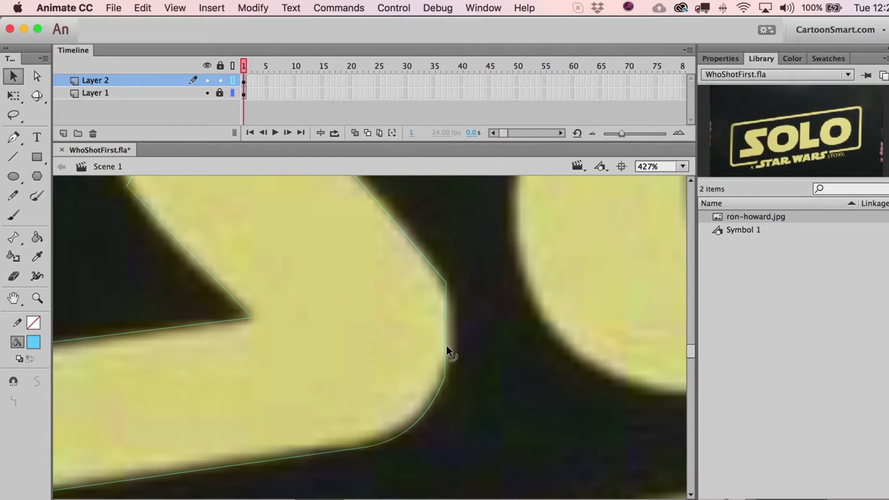
{"action": "left_click_drag", "start_coordinate": [444, 340], "coordinate": [457, 338]}
{"action": "scroll", "coordinate": [456, 329], "scroll_direction": "up", "scroll_amount": 3}
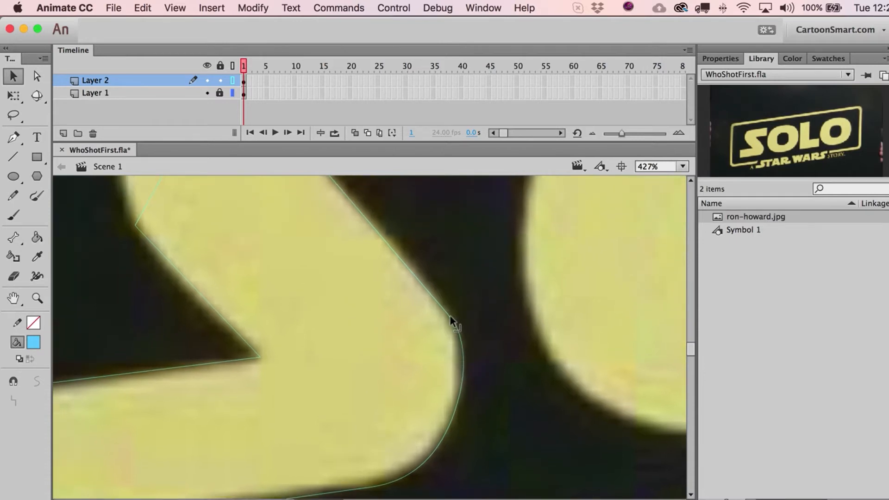
{"action": "left_click_drag", "start_coordinate": [445, 309], "coordinate": [419, 346]}
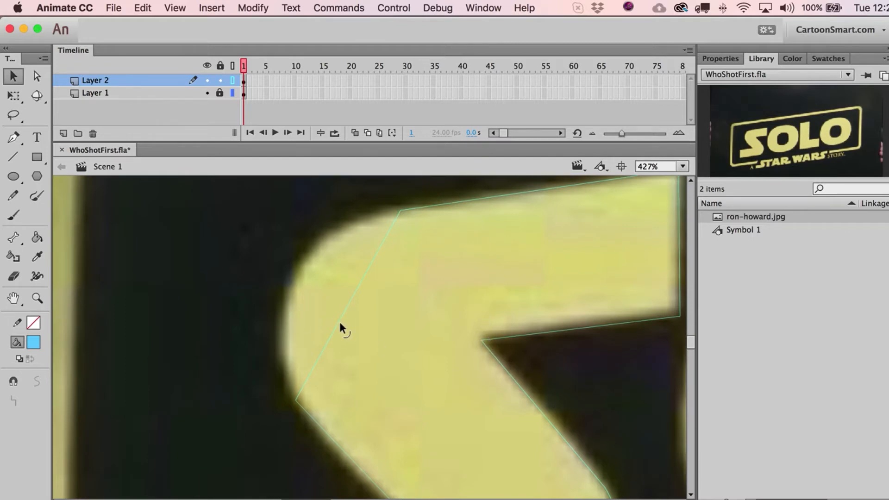
Step: Add a corner on the S's upper-left curve and bend the edges on both sides of it outward along the letter
{"action": "left_click_drag", "start_coordinate": [343, 317], "coordinate": [296, 275]}
{"action": "left_click_drag", "start_coordinate": [295, 321], "coordinate": [274, 324]}
{"action": "left_click_drag", "start_coordinate": [338, 252], "coordinate": [325, 241]}
{"action": "left_click", "coordinate": [37, 298]}
{"action": "left_click", "coordinate": [373, 363], "text": "alt"}
{"action": "left_click", "coordinate": [384, 373], "text": "alt"}
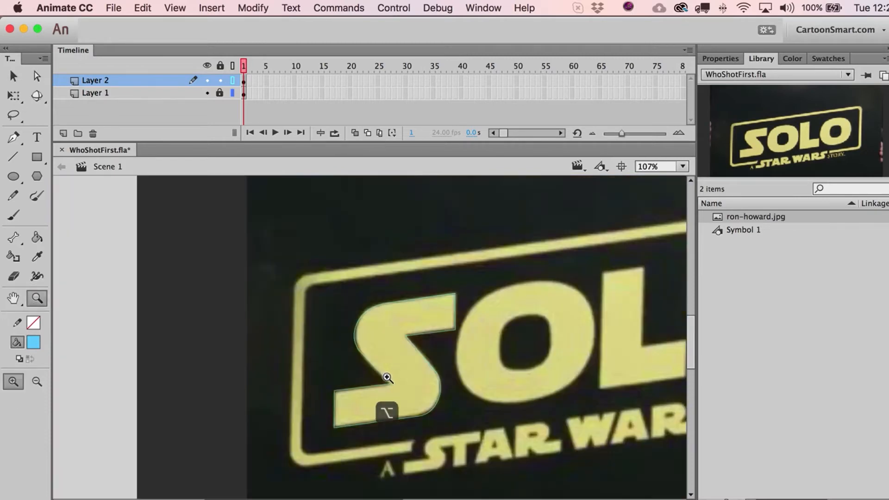
Step: Refine the S's upper-left curve by tightening its left edge and moving its lower corner slightly down the diagonal
{"action": "key", "text": "space"}
{"action": "left_click_drag", "start_coordinate": [266, 265], "coordinate": [316, 342]}
{"action": "key", "text": "v"}
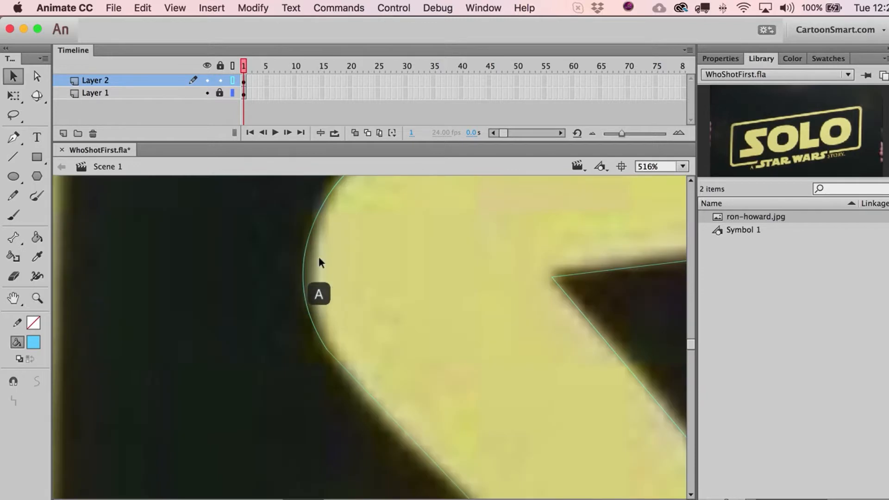
{"action": "left_click_drag", "start_coordinate": [304, 262], "coordinate": [307, 259]}
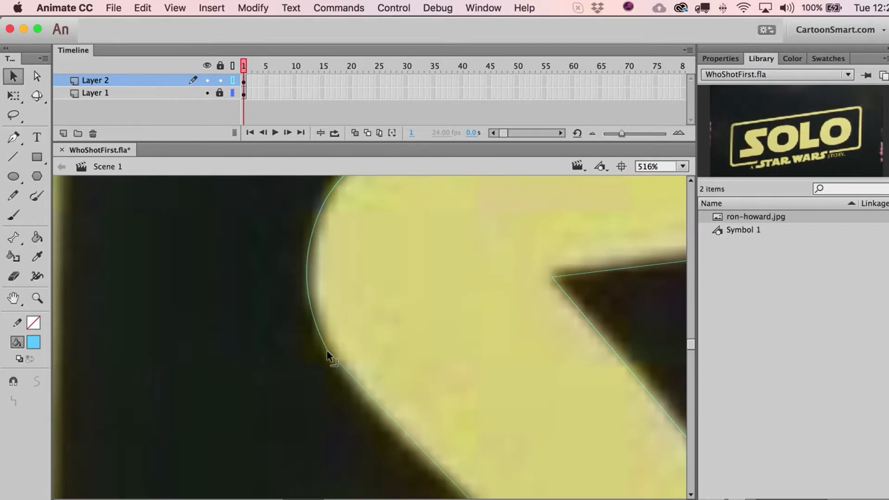
{"action": "left_click_drag", "start_coordinate": [327, 351], "coordinate": [337, 366]}
Step: Switch Layer 2 from outlines back to its filled display
{"action": "key", "text": "z"}
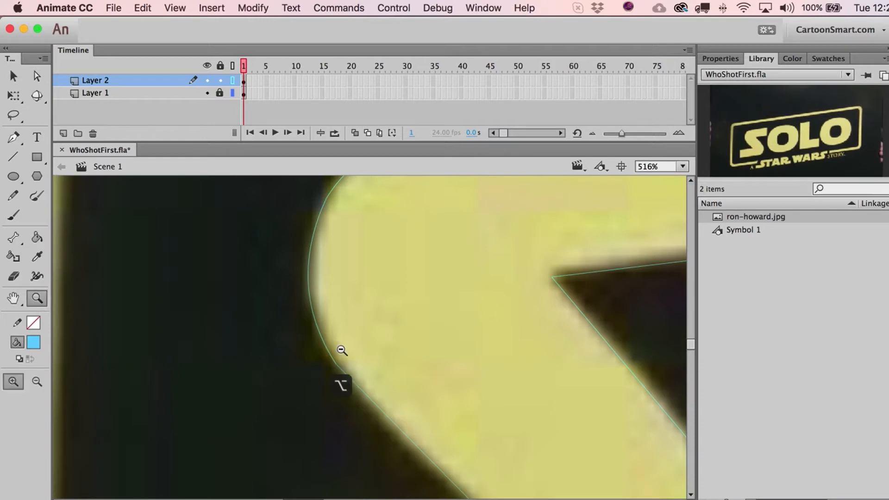
{"action": "left_click", "coordinate": [342, 351], "text": "alt"}
{"action": "left_click", "coordinate": [355, 363], "text": "alt"}
{"action": "left_click", "coordinate": [232, 81]}
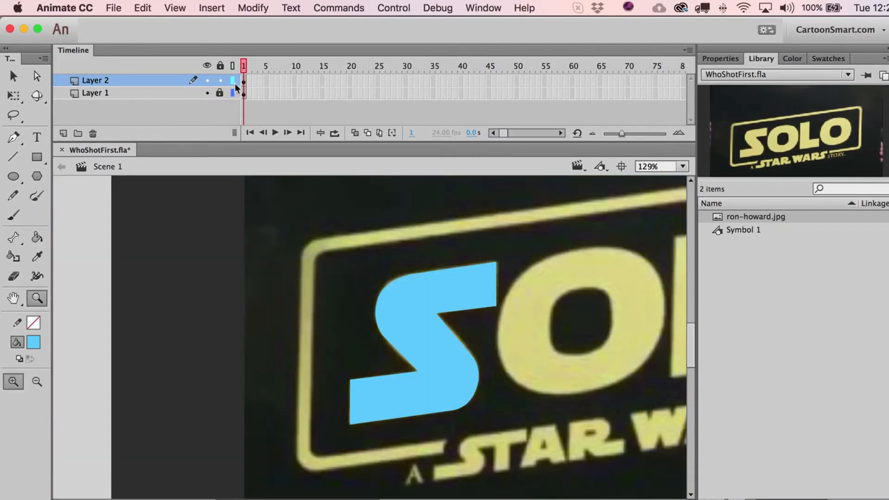
Step: Recolour the S shape with the yellow sampled from the neighbouring O in the logo image
{"action": "key", "text": "a"}
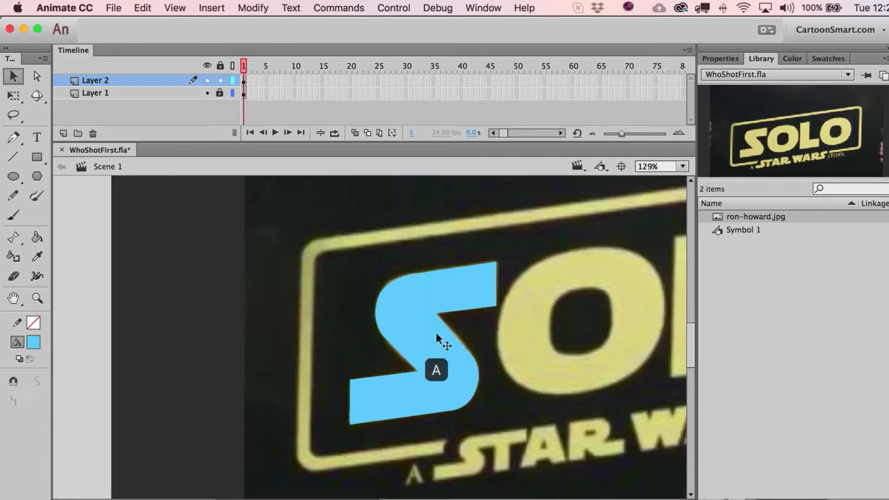
{"action": "left_click", "coordinate": [435, 332]}
{"action": "left_click", "coordinate": [32, 342]}
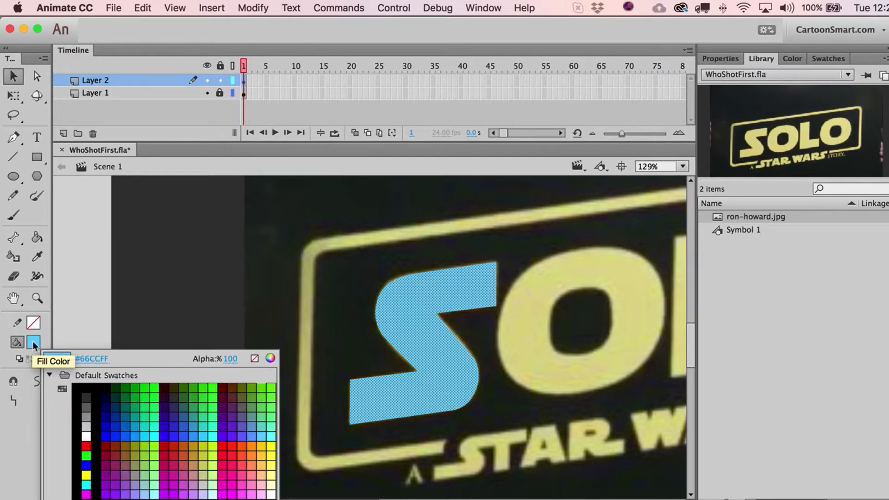
{"action": "left_click", "coordinate": [33, 343]}
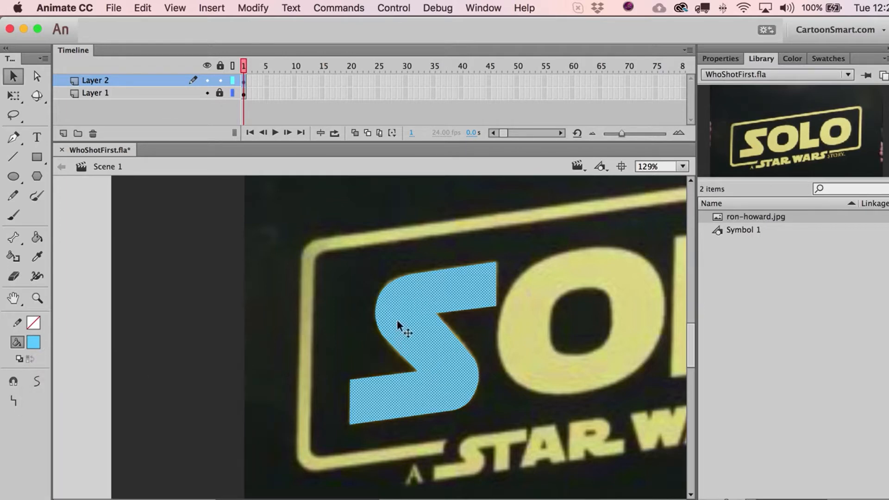
{"action": "left_click", "coordinate": [33, 342]}
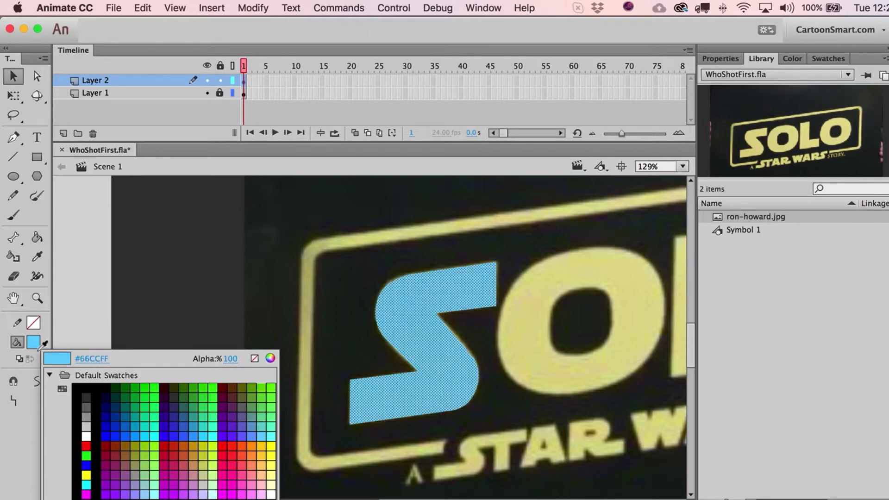
{"action": "left_click", "coordinate": [531, 292]}
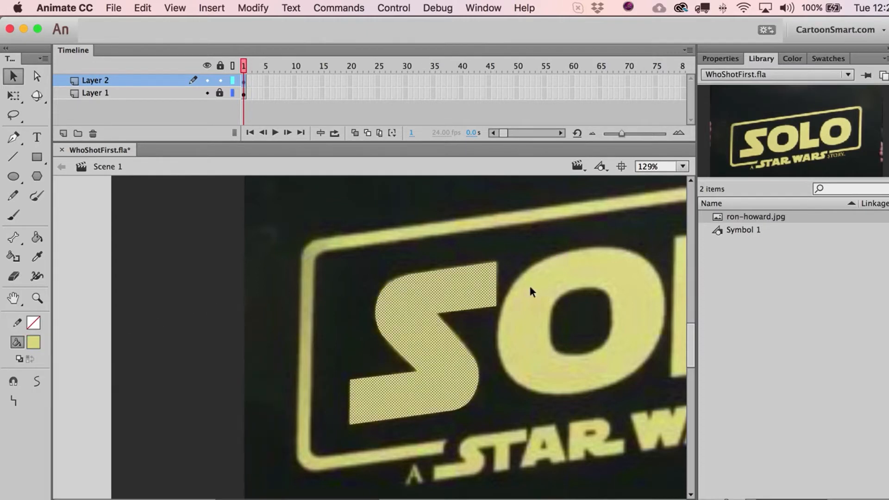
Step: Hide Layer 1 and blunt the sharp tip of the S's upper inner notch with a small extra corner
{"action": "left_click", "coordinate": [207, 93]}
{"action": "left_click", "coordinate": [246, 369]}
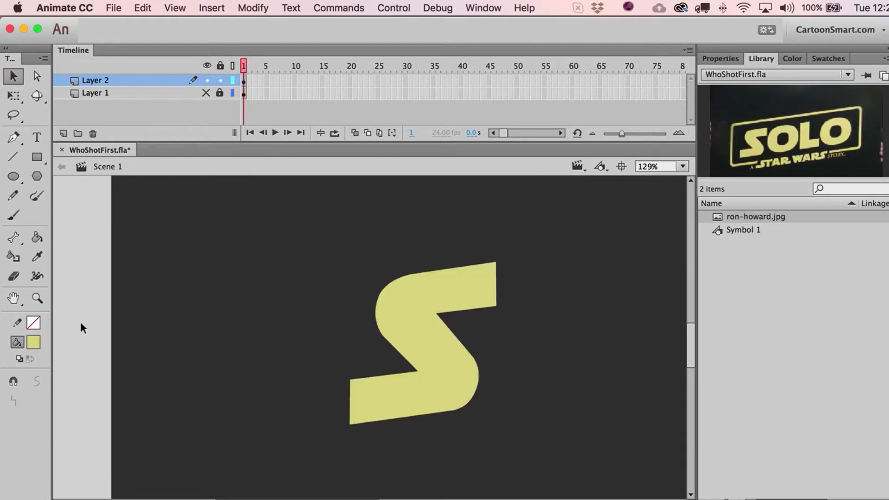
{"action": "left_click", "coordinate": [37, 301]}
{"action": "left_click", "coordinate": [342, 377], "text": "alt"}
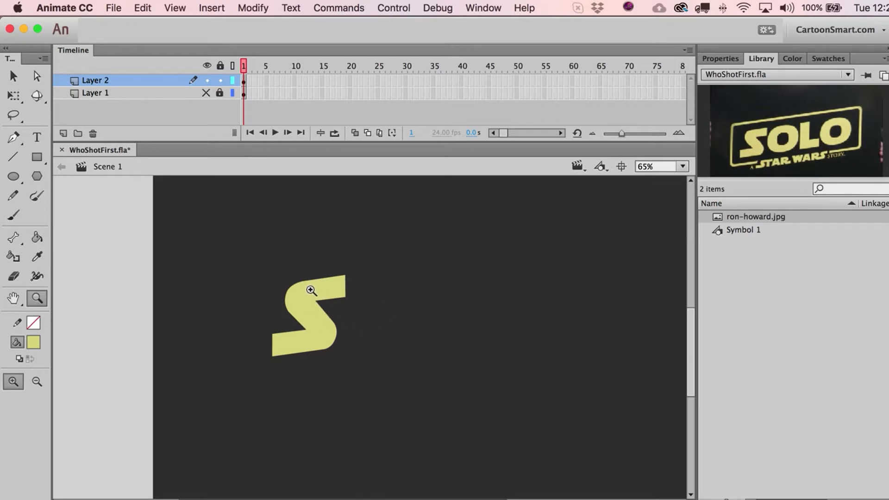
{"action": "left_click_drag", "start_coordinate": [310, 290], "coordinate": [357, 337]}
{"action": "left_click_drag", "start_coordinate": [223, 234], "coordinate": [277, 292]}
{"action": "key", "text": "a"}
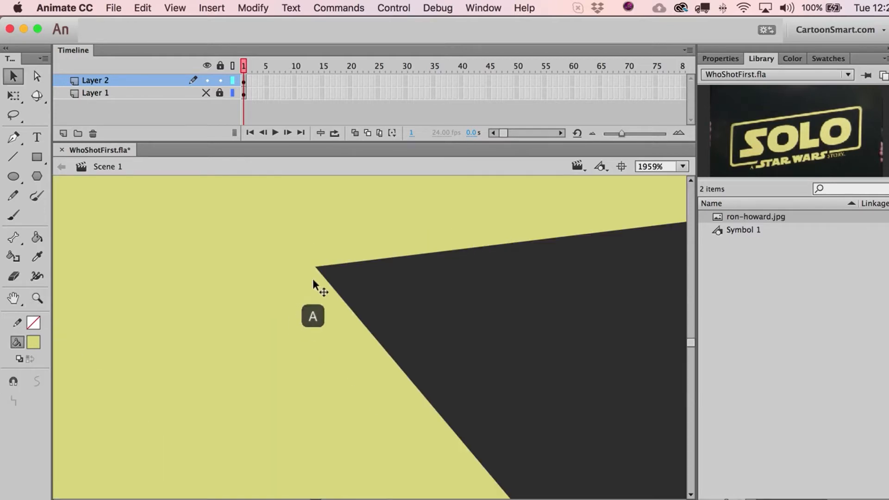
{"action": "key", "text": "alt"}
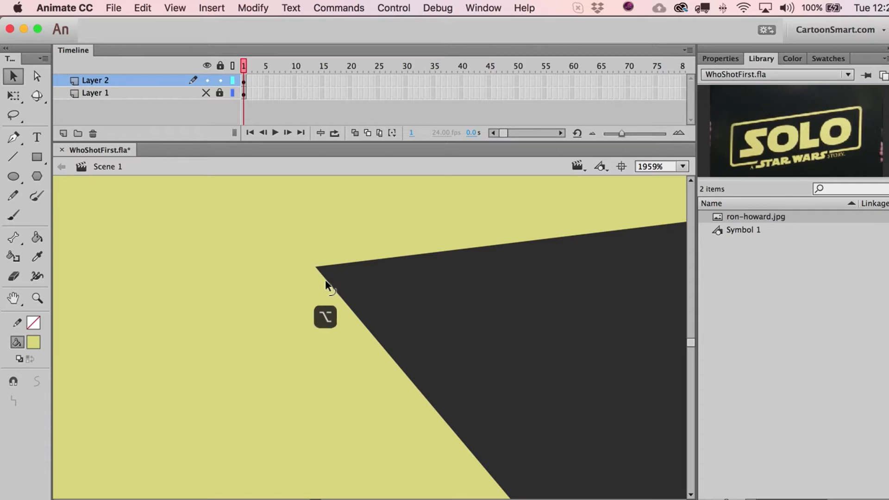
{"action": "mouse_move", "coordinate": [326, 281]}
{"action": "left_mouse_down"}
{"action": "mouse_move", "coordinate": [317, 273]}
{"action": "mouse_move", "coordinate": [324, 266]}
{"action": "mouse_move", "coordinate": [316, 271]}
{"action": "left_mouse_up"}
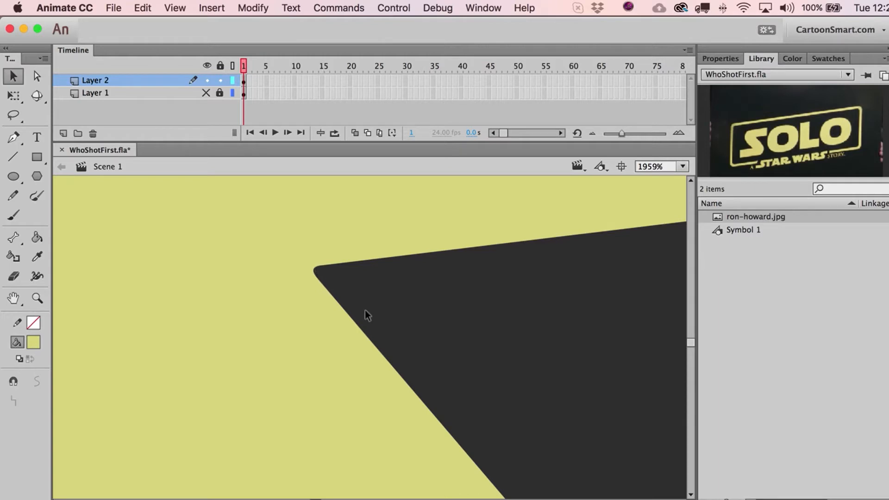
Step: Set the zoom to 100%, show Layer 1 again and select the S shape
{"action": "key", "text": "super+1"}
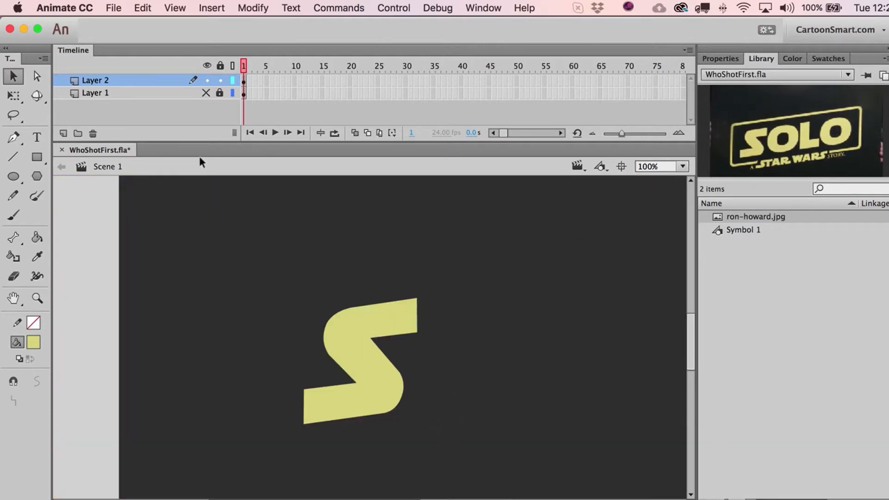
{"action": "left_click", "coordinate": [206, 92]}
{"action": "left_click", "coordinate": [342, 327]}
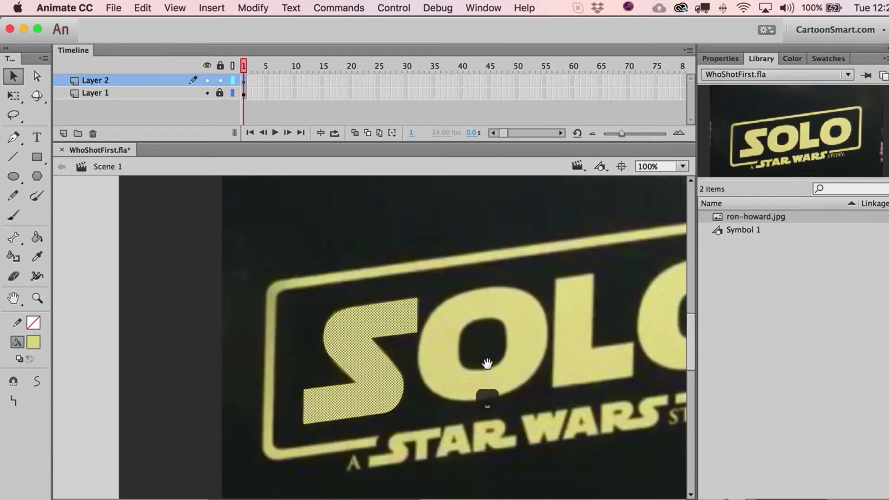
{"action": "left_click_drag", "start_coordinate": [486, 363], "coordinate": [301, 338]}
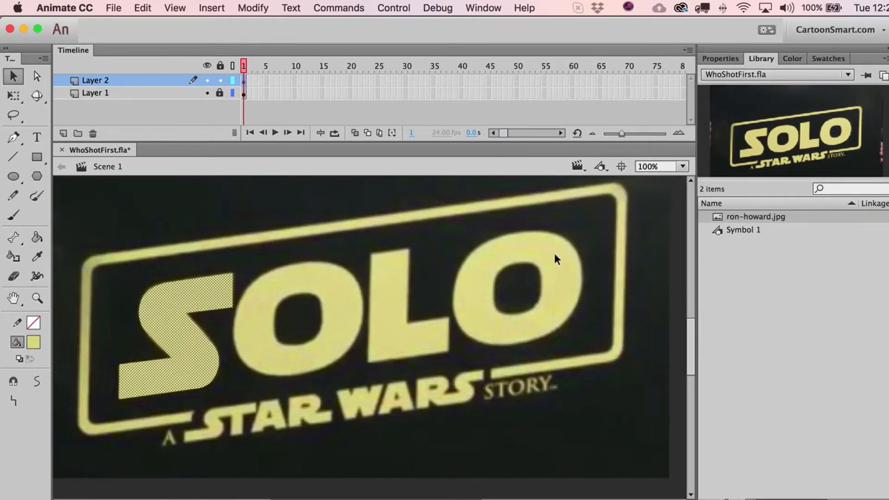
Step: Add a new layer above Layer 2 and return to Layer 2 as the active layer for a rectangle
{"action": "left_click", "coordinate": [37, 156]}
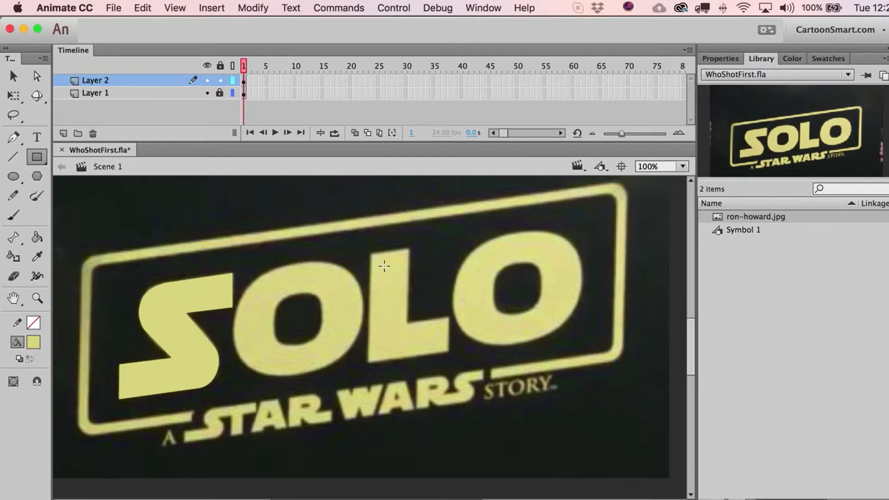
{"action": "left_click", "coordinate": [63, 133]}
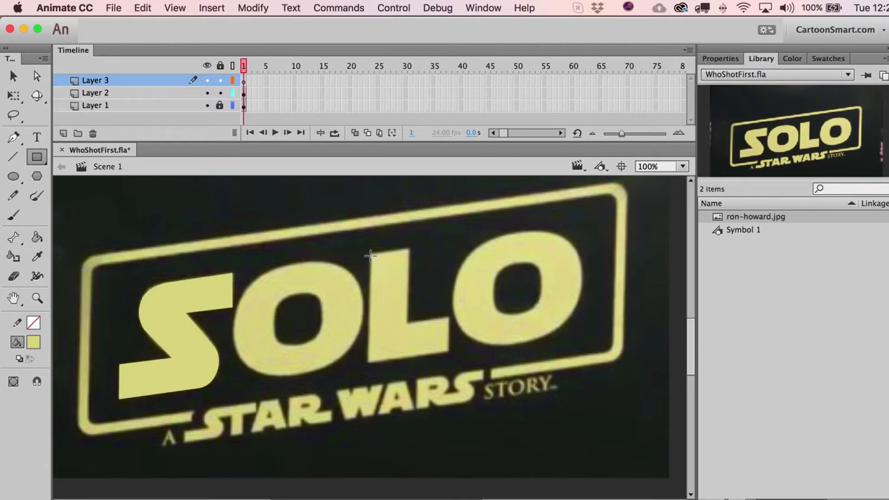
{"action": "key", "text": "super+z"}
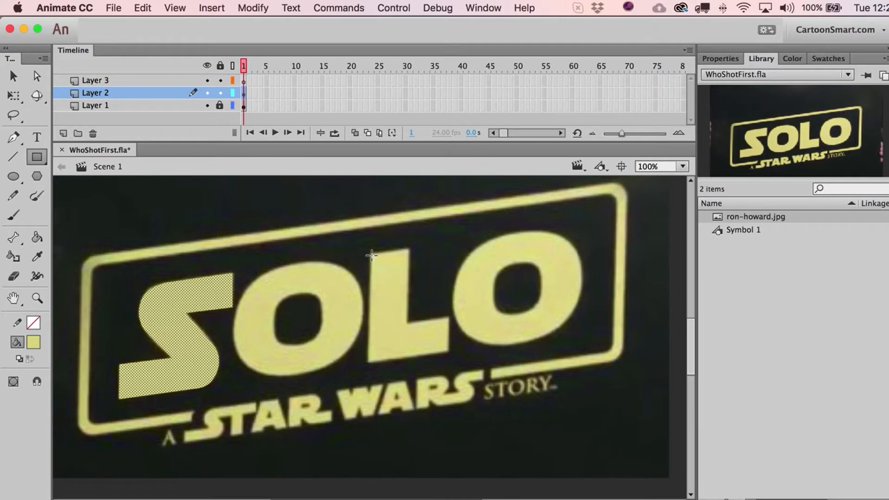
Step: Draw a rectangle over the letter L on Layer 2 and display the layer as outlines
{"action": "left_click_drag", "start_coordinate": [371, 254], "coordinate": [415, 338]}
{"action": "left_click", "coordinate": [232, 92]}
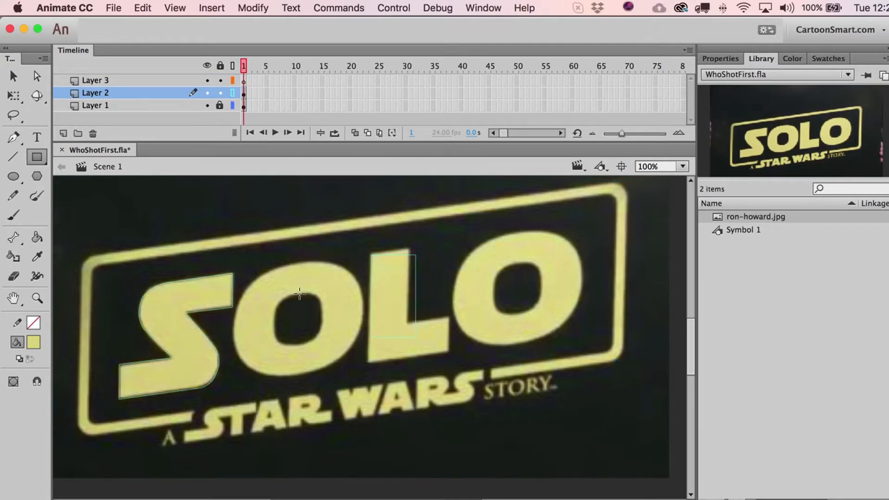
Step: Move the rectangle's two lower corners to the ends of the L's base and add a corner at the foot's upper-right end
{"action": "key", "text": "z"}
{"action": "left_click_drag", "start_coordinate": [347, 242], "coordinate": [469, 387]}
{"action": "key", "text": "a"}
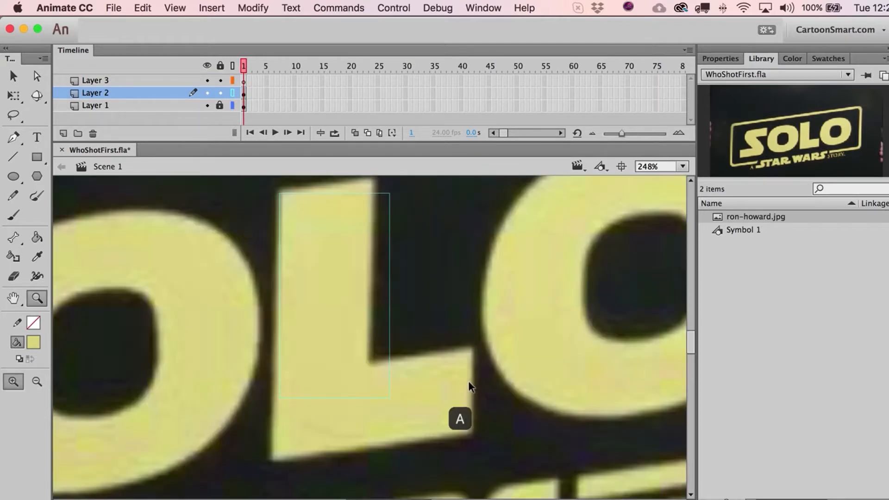
{"action": "scroll", "coordinate": [292, 447], "scroll_direction": "down", "scroll_amount": 2}
{"action": "left_click_drag", "start_coordinate": [279, 356], "coordinate": [274, 411]}
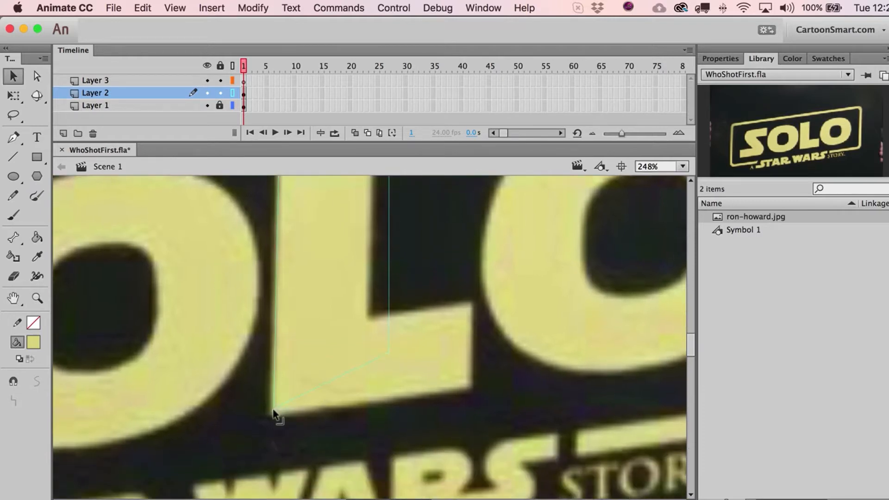
{"action": "left_click_drag", "start_coordinate": [389, 353], "coordinate": [468, 390]}
{"action": "key", "text": "alt"}
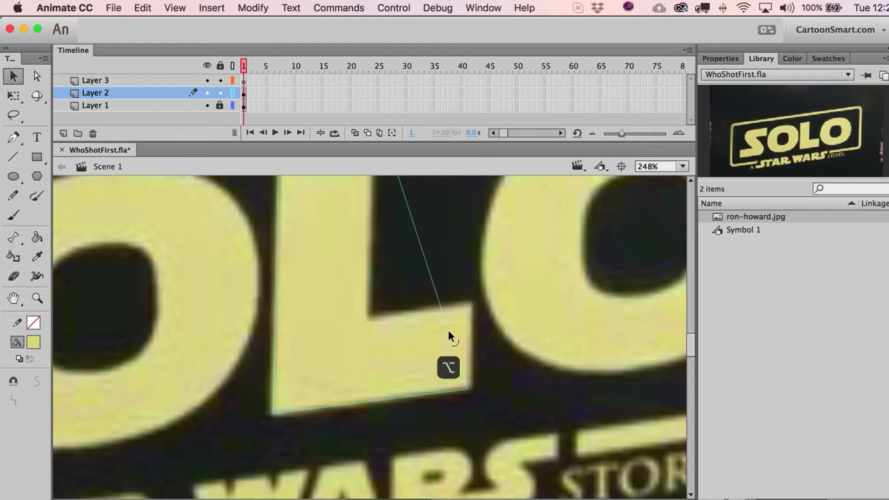
{"action": "left_click_drag", "start_coordinate": [449, 330], "coordinate": [471, 303]}
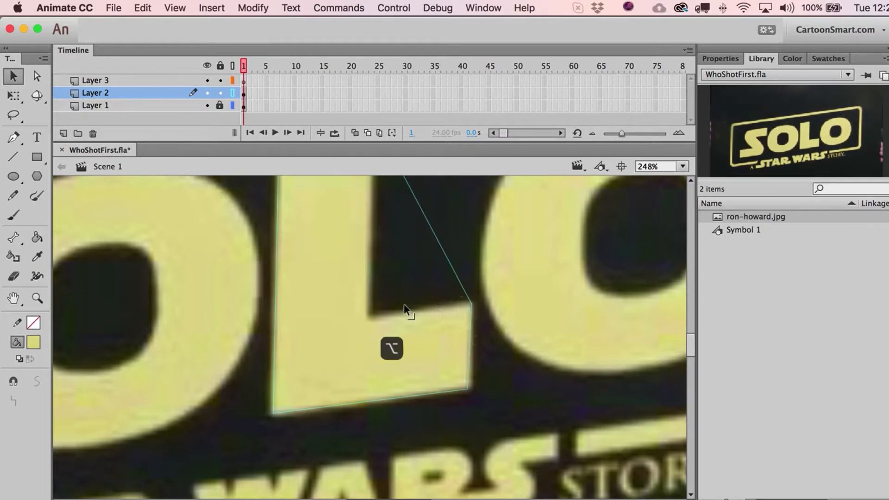
Step: Add a corner at the L's inner elbow and move the shape's two upper corners onto the ends of the L's stem
{"action": "left_click_drag", "start_coordinate": [404, 305], "coordinate": [382, 348]}
{"action": "key", "text": "space"}
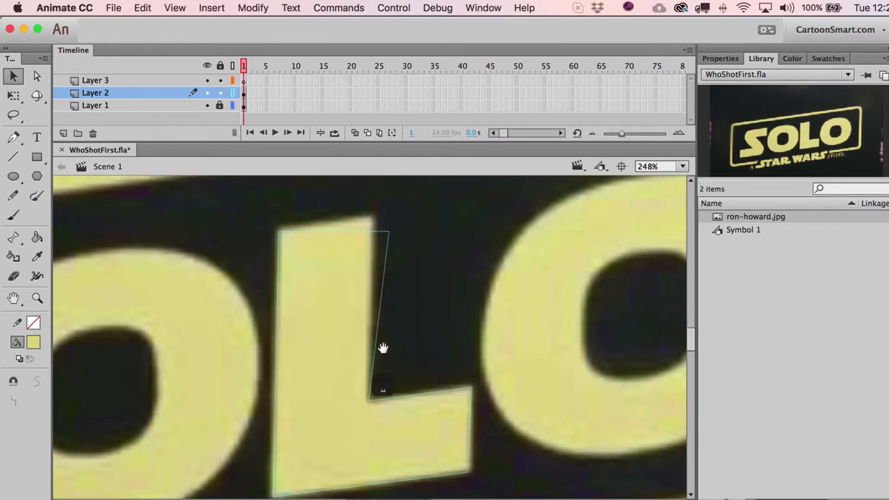
{"action": "left_click_drag", "start_coordinate": [279, 233], "coordinate": [279, 229]}
{"action": "left_click_drag", "start_coordinate": [380, 223], "coordinate": [374, 217]}
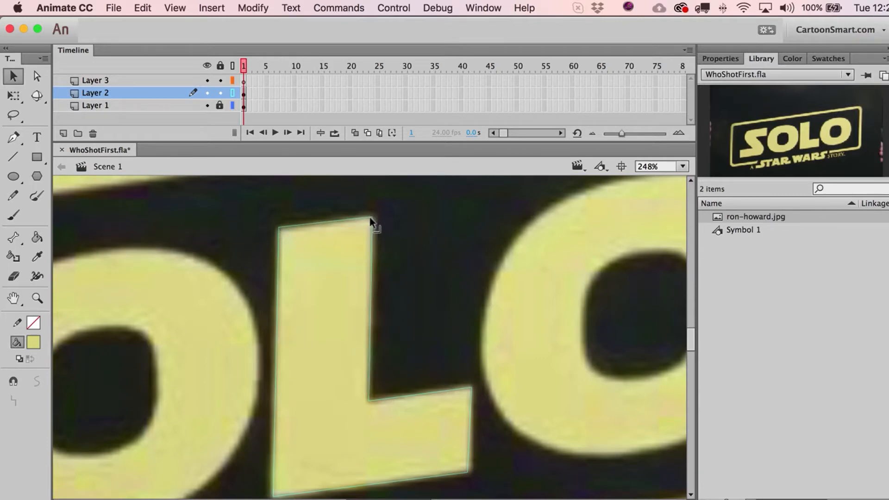
Step: Draw a rectangle over the middle of the last letter O on Layer 2
{"action": "key", "text": "super+1"}
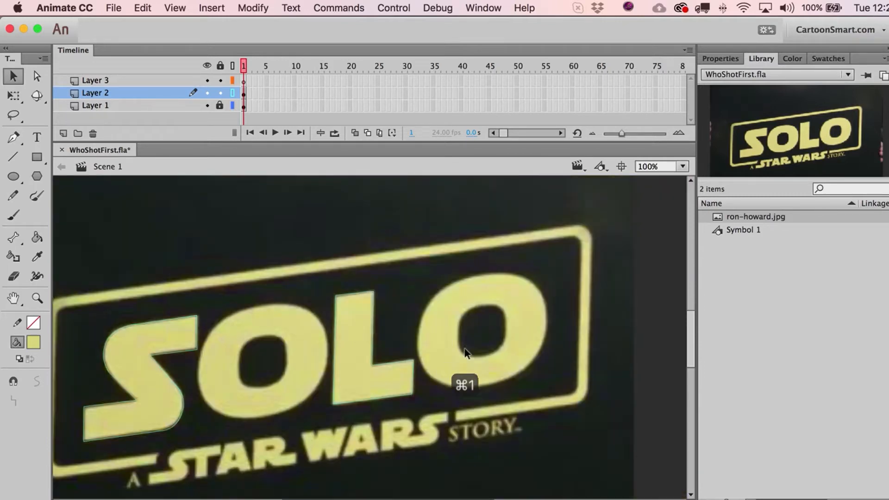
{"action": "left_click", "coordinate": [39, 297]}
{"action": "left_click_drag", "start_coordinate": [448, 284], "coordinate": [561, 413]}
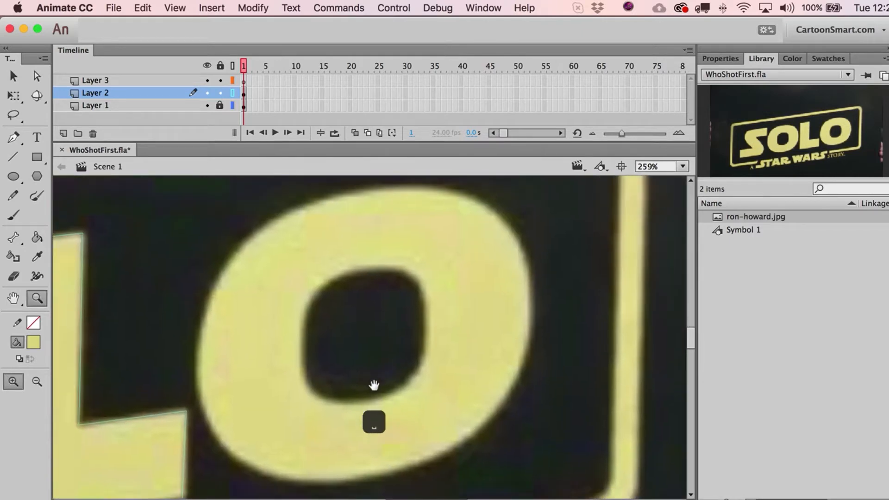
{"action": "key", "text": "r"}
{"action": "left_click_drag", "start_coordinate": [237, 257], "coordinate": [476, 427]}
{"action": "key", "text": "a"}
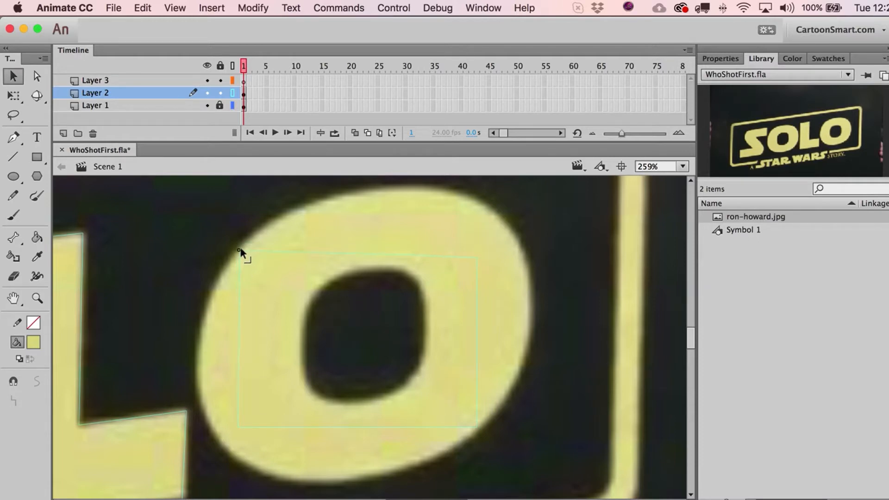
Step: Move the rectangle's corners onto the last O's outer edge and add a new corner on each of its four sides
{"action": "left_click_drag", "start_coordinate": [240, 333], "coordinate": [199, 360]}
{"action": "left_click_drag", "start_coordinate": [241, 427], "coordinate": [244, 458]}
{"action": "left_click_drag", "start_coordinate": [359, 449], "coordinate": [359, 477]}
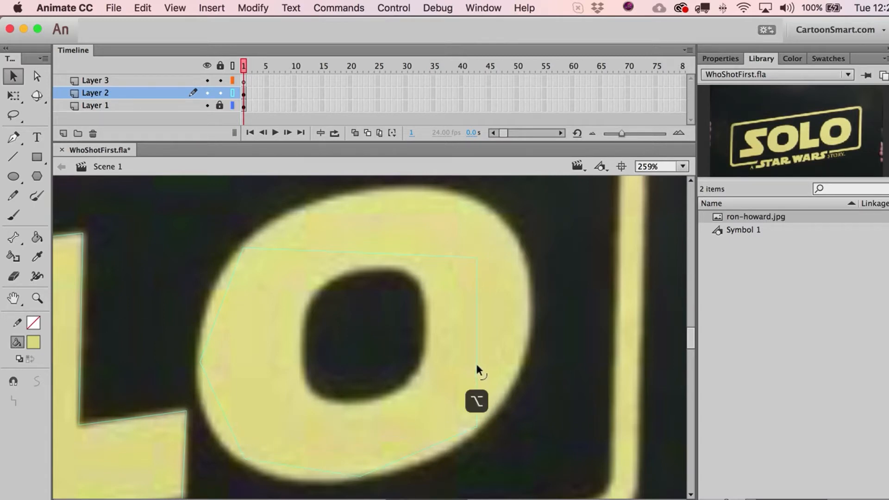
{"action": "left_click_drag", "start_coordinate": [476, 363], "coordinate": [532, 307]}
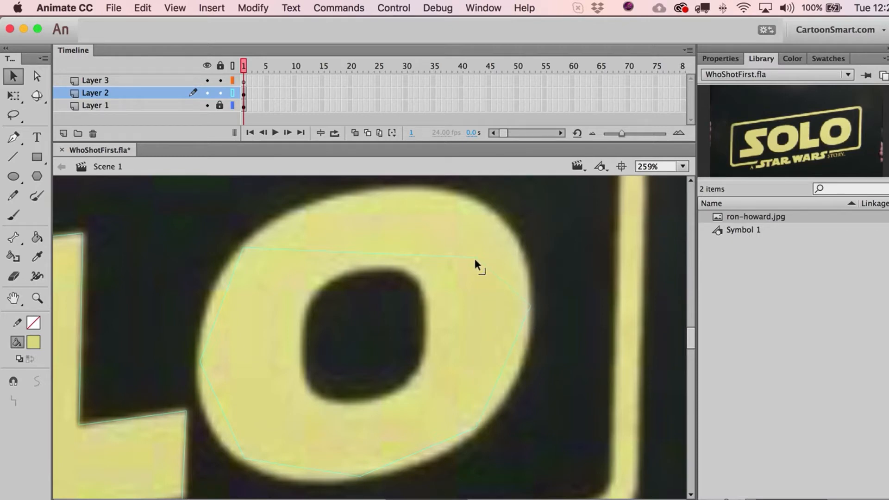
{"action": "left_click_drag", "start_coordinate": [474, 258], "coordinate": [473, 197]}
{"action": "left_click_drag", "start_coordinate": [360, 223], "coordinate": [357, 189]}
Step: Bend the shape's straight segments into curves that follow the outer contour of the last O
{"action": "scroll", "coordinate": [266, 457], "scroll_direction": "down", "scroll_amount": 5}
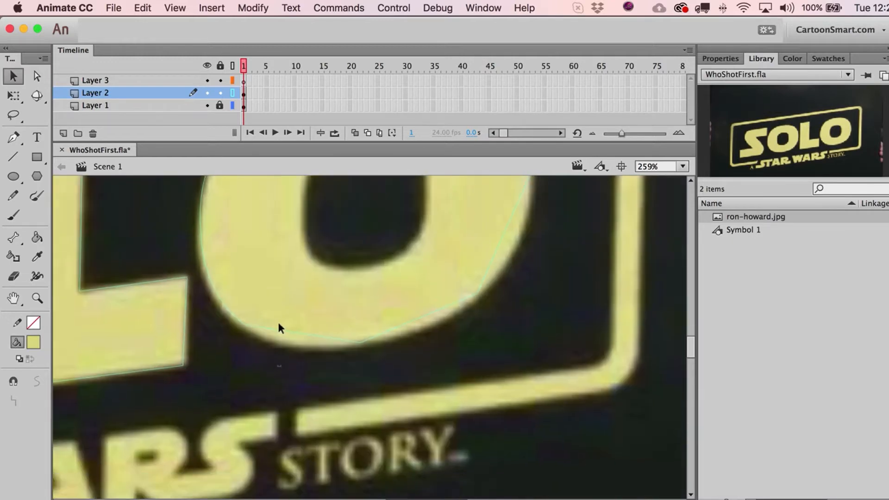
{"action": "left_click_drag", "start_coordinate": [280, 334], "coordinate": [280, 343]}
{"action": "left_click_drag", "start_coordinate": [404, 328], "coordinate": [415, 330]}
{"action": "scroll", "coordinate": [420, 316], "scroll_direction": "up", "scroll_amount": 3}
{"action": "scroll", "coordinate": [420, 316], "scroll_direction": "right", "scroll_amount": 2}
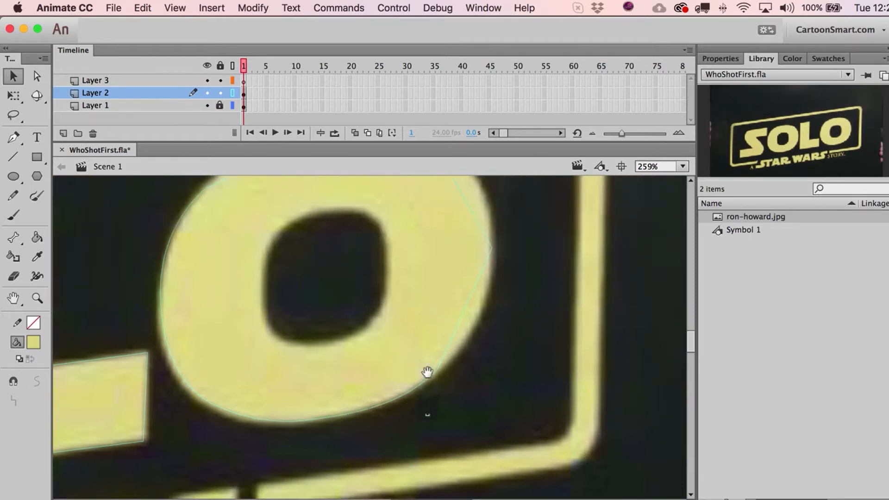
{"action": "left_click_drag", "start_coordinate": [460, 325], "coordinate": [472, 327]}
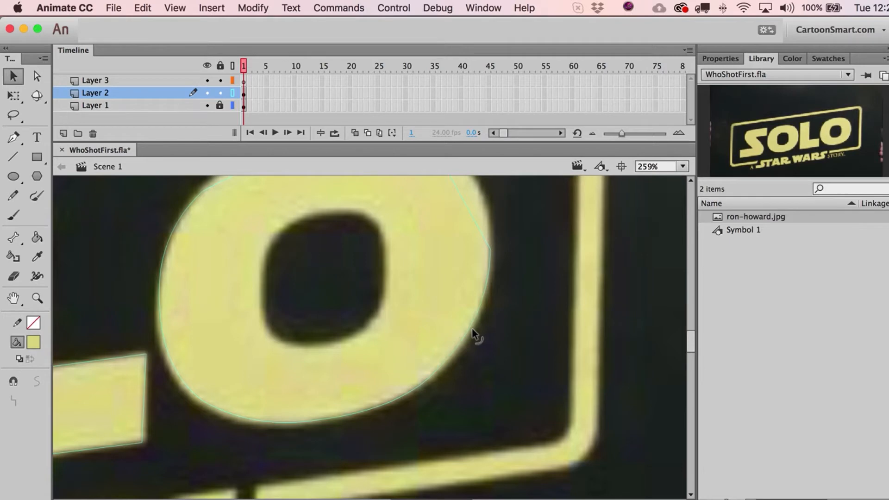
{"action": "scroll", "coordinate": [473, 332], "scroll_direction": "up", "scroll_amount": 3}
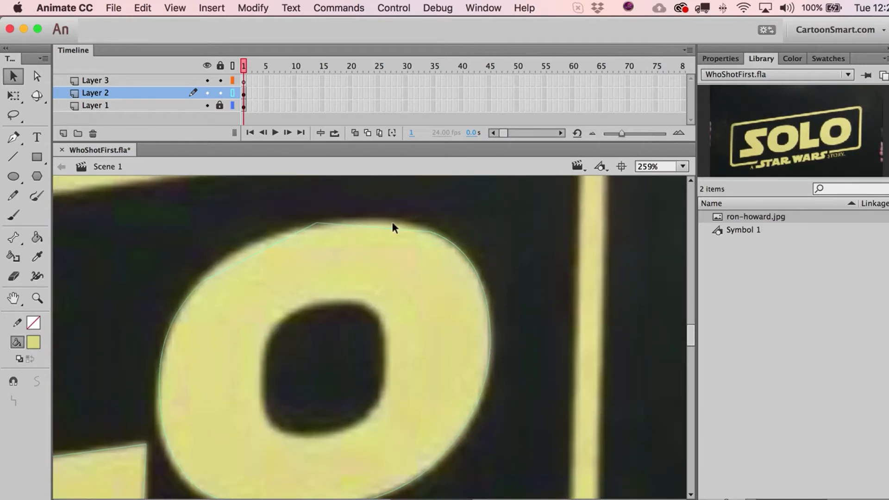
{"action": "left_click_drag", "start_coordinate": [385, 229], "coordinate": [387, 221]}
{"action": "left_click_drag", "start_coordinate": [293, 230], "coordinate": [316, 224]}
{"action": "scroll", "coordinate": [318, 270], "scroll_direction": "down", "scroll_amount": 3}
{"action": "scroll", "coordinate": [318, 270], "scroll_direction": "left", "scroll_amount": 2}
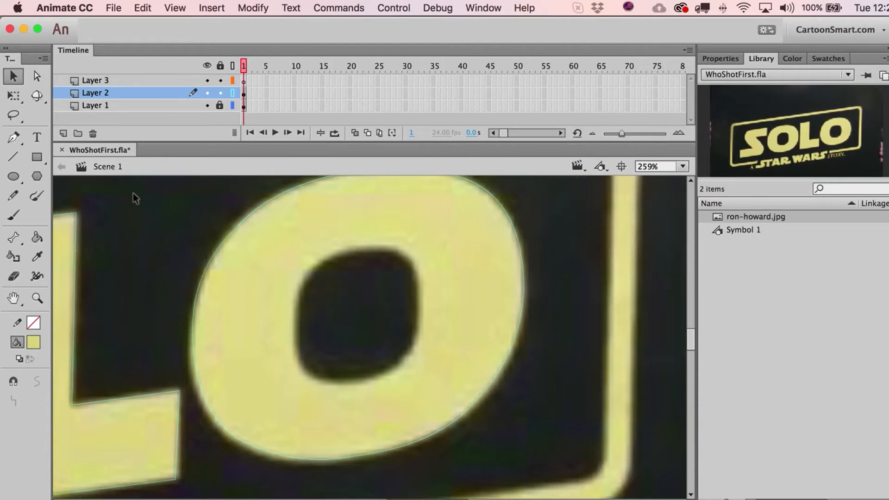
Step: Show Layer 2 filled, set the fill to green and draw a small square in the centre of the last O
{"action": "left_click", "coordinate": [233, 93]}
{"action": "left_click", "coordinate": [233, 94]}
{"action": "left_click", "coordinate": [40, 160]}
{"action": "left_click", "coordinate": [33, 343]}
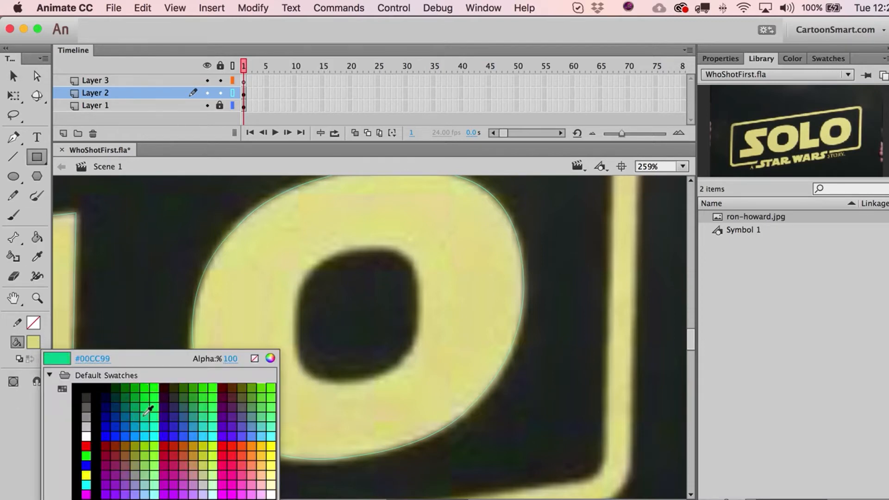
{"action": "left_click", "coordinate": [147, 410]}
{"action": "left_click", "coordinate": [232, 93]}
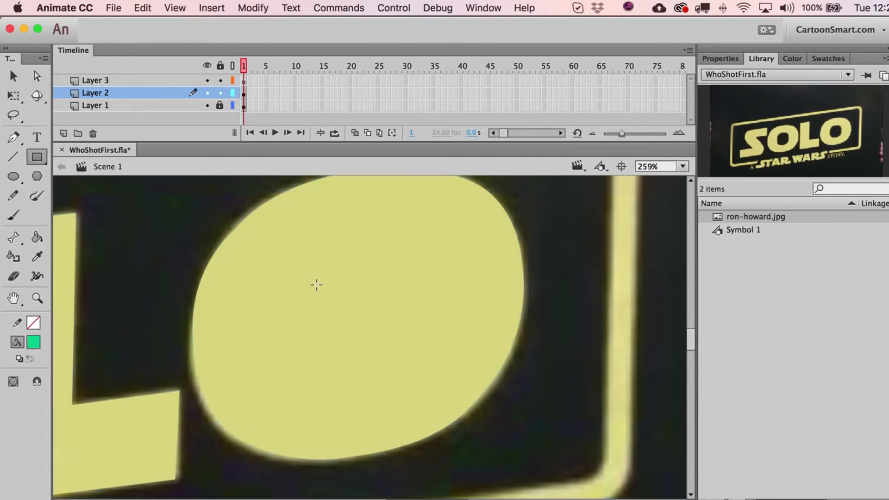
{"action": "left_click_drag", "start_coordinate": [317, 269], "coordinate": [397, 351]}
{"action": "key", "text": "a"}
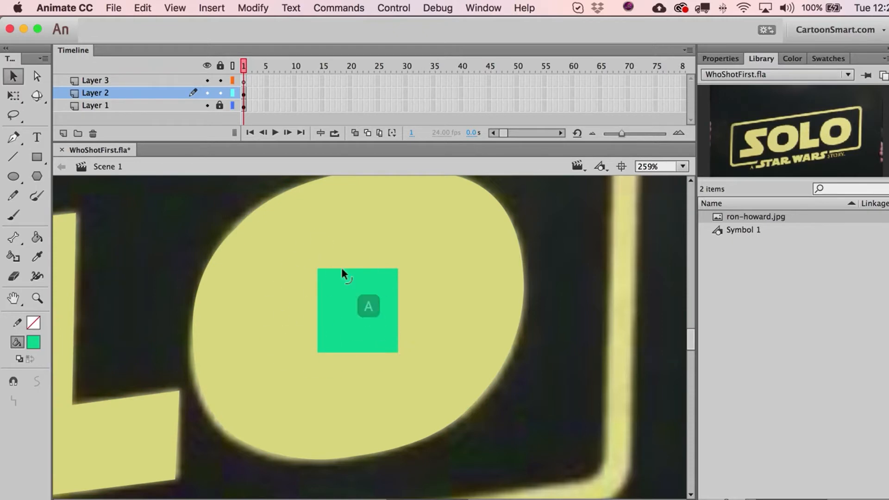
Step: Delete the empty Layer 3 and delete the green square to cut a hole in the last O
{"action": "left_click", "coordinate": [365, 306]}
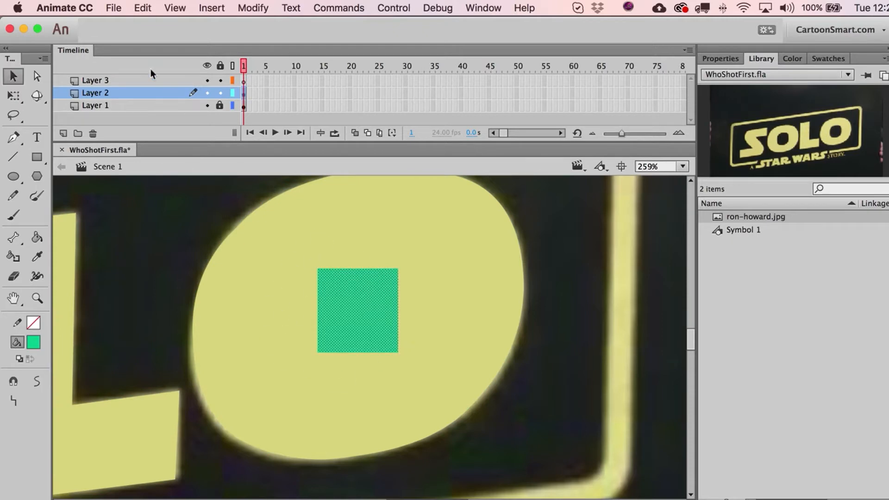
{"action": "left_click", "coordinate": [138, 80]}
{"action": "left_click", "coordinate": [93, 134]}
{"action": "left_click", "coordinate": [346, 299]}
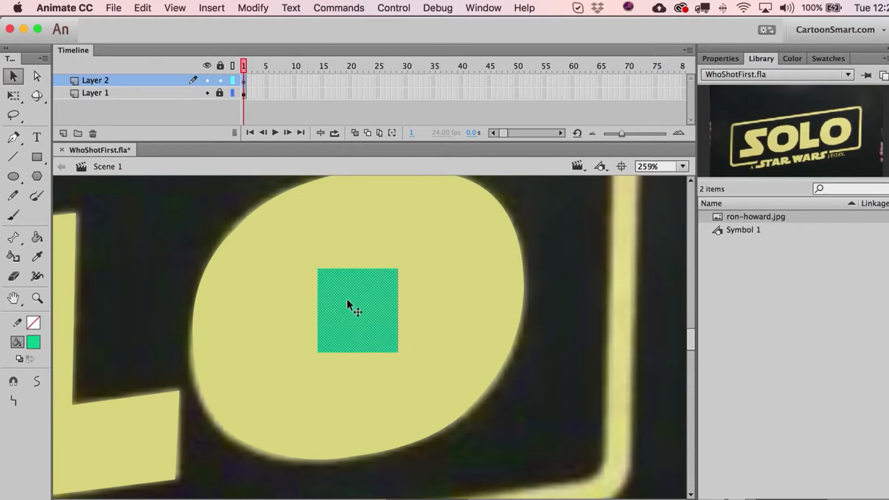
{"action": "key", "text": "BackSpace"}
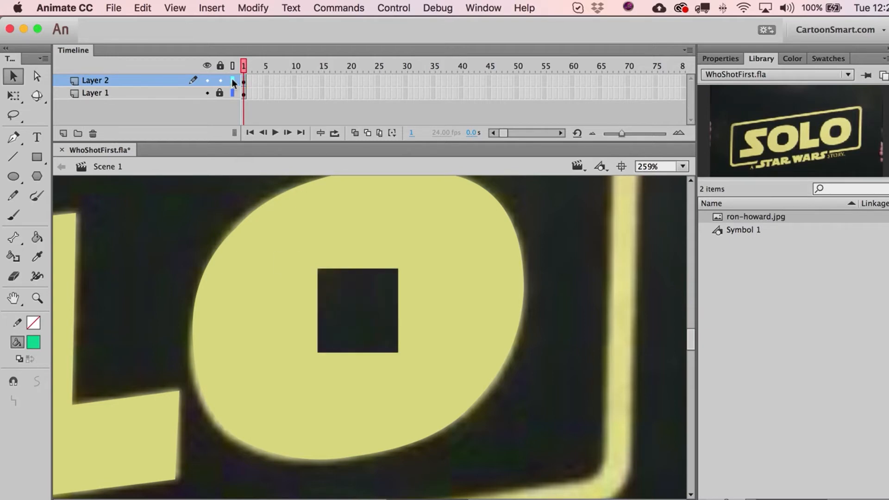
Step: Display Layer 2 as outlines, move three of the hole's corners onto the O's inner edge and add a corner on its right side
{"action": "left_click", "coordinate": [233, 80]}
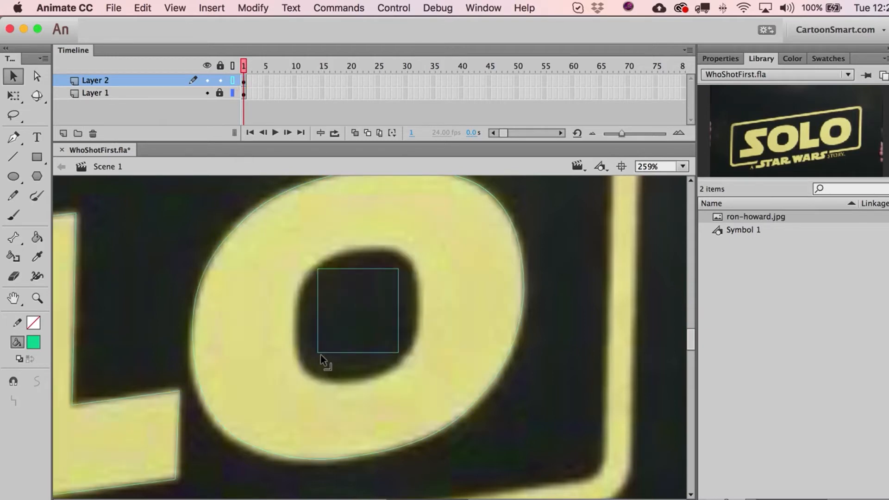
{"action": "left_click_drag", "start_coordinate": [318, 353], "coordinate": [303, 367]}
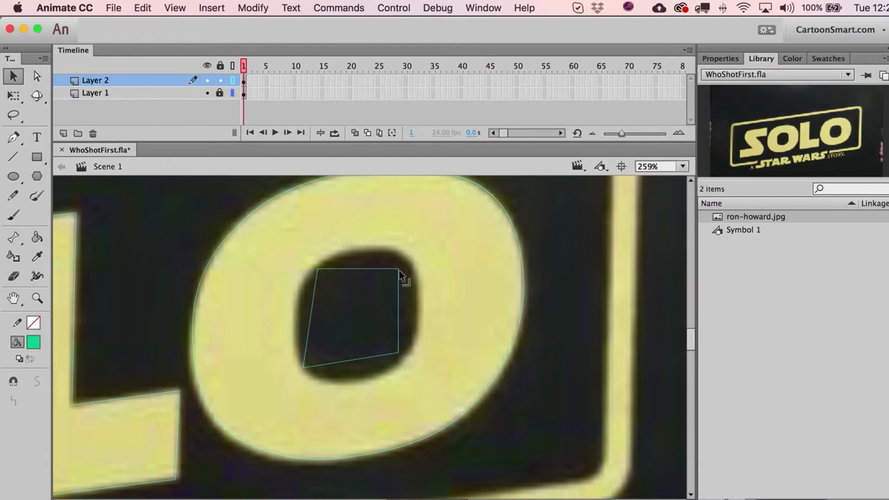
{"action": "left_click_drag", "start_coordinate": [398, 269], "coordinate": [396, 251]}
{"action": "left_click_drag", "start_coordinate": [397, 300], "coordinate": [419, 301]}
{"action": "left_click_drag", "start_coordinate": [398, 353], "coordinate": [385, 373]}
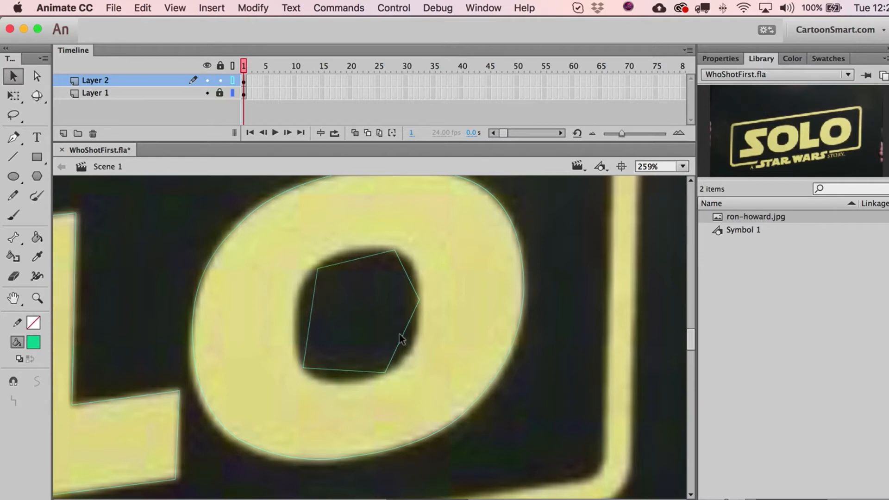
Step: Curve the hole's segments to follow the O's inner contour, adjust its lower-left corner and show Layer 2 filled again
{"action": "left_click_drag", "start_coordinate": [399, 337], "coordinate": [411, 351]}
{"action": "left_click_drag", "start_coordinate": [374, 259], "coordinate": [365, 247]}
{"action": "left_click_drag", "start_coordinate": [315, 309], "coordinate": [302, 297]}
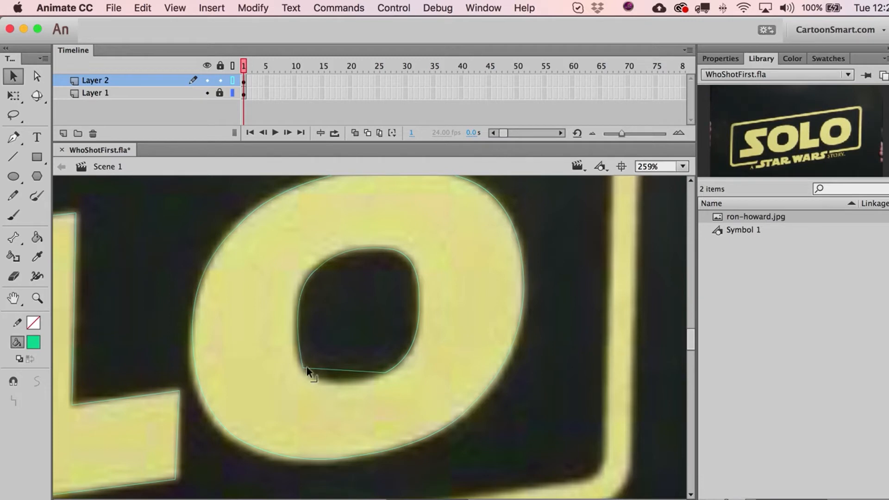
{"action": "left_click_drag", "start_coordinate": [303, 367], "coordinate": [299, 362]}
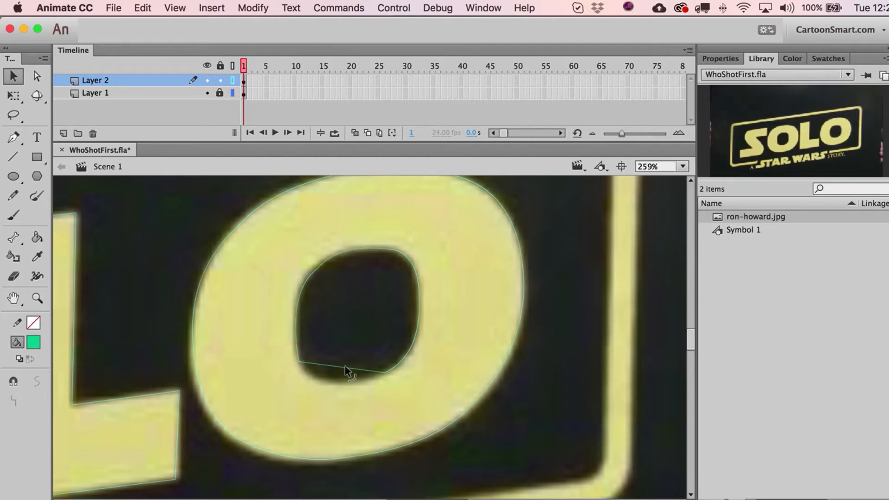
{"action": "left_click_drag", "start_coordinate": [346, 369], "coordinate": [327, 383]}
{"action": "left_click", "coordinate": [232, 80]}
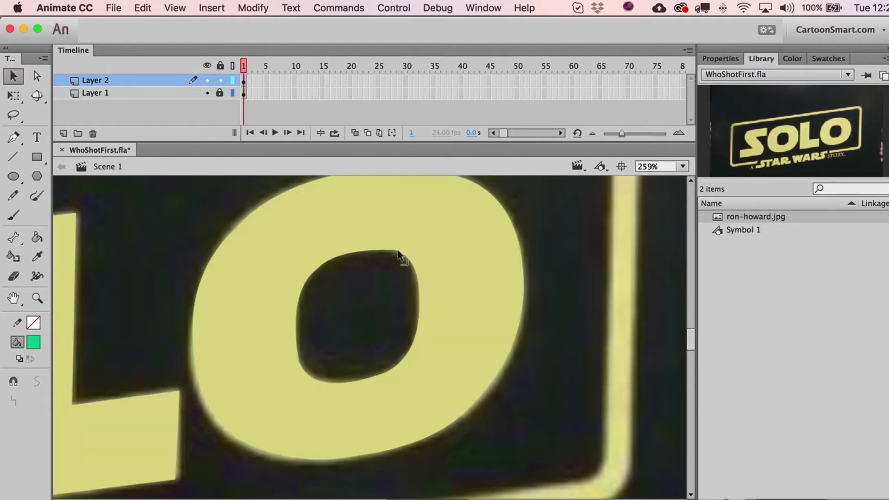
Step: Copy the finished O shape and place the duplicate over the first O of SOLO
{"action": "key", "text": "super+1"}
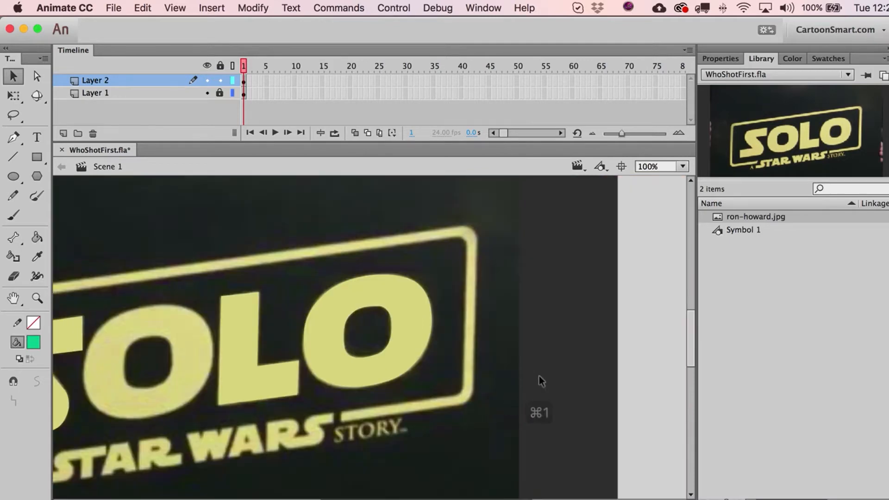
{"action": "left_click_drag", "start_coordinate": [460, 399], "coordinate": [537, 390]}
{"action": "left_click", "coordinate": [411, 358]}
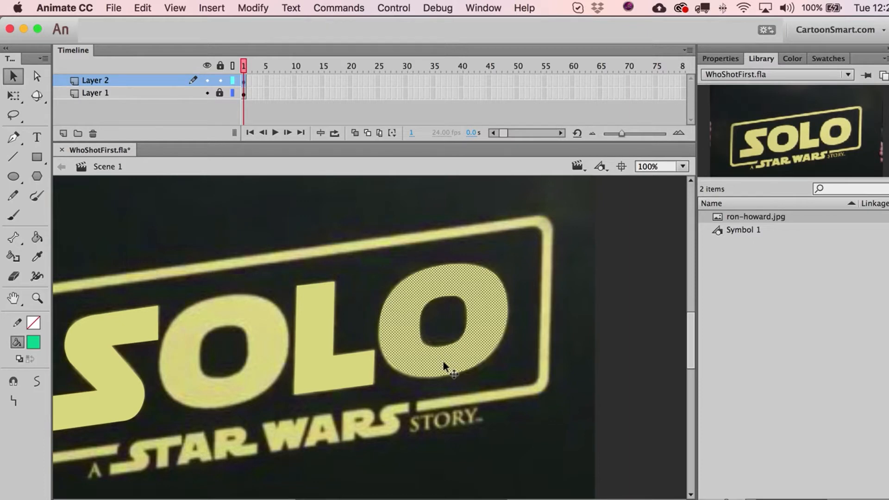
{"action": "key", "text": "super+c"}
{"action": "key", "text": "super+v"}
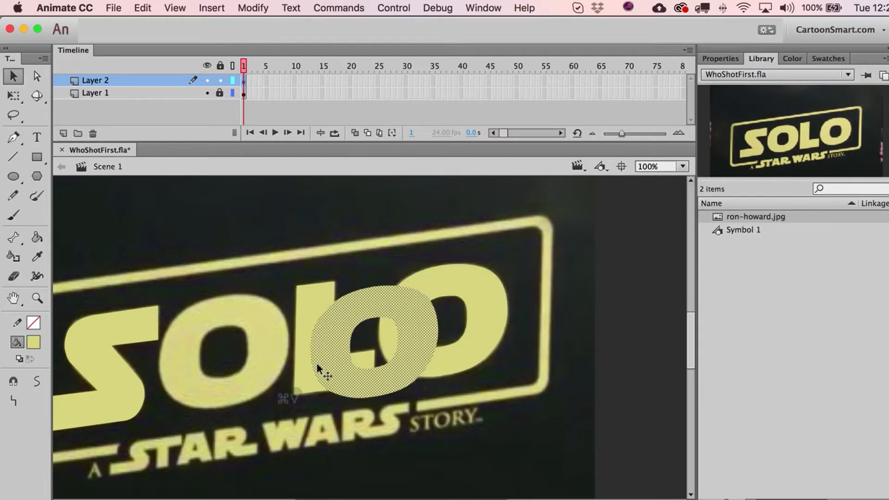
{"action": "mouse_move", "coordinate": [317, 366]}
{"action": "left_mouse_down"}
{"action": "mouse_move", "coordinate": [237, 379]}
{"action": "mouse_move", "coordinate": [283, 369]}
{"action": "left_mouse_up"}
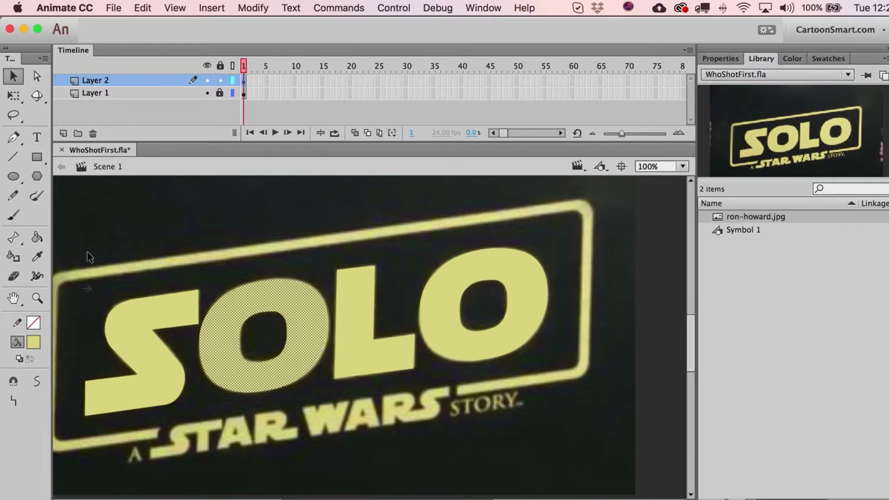
Step: Select the traced letter shapes one after another to check them against the logo
{"action": "left_click", "coordinate": [136, 309]}
{"action": "left_click", "coordinate": [238, 346]}
{"action": "left_click", "coordinate": [338, 354]}
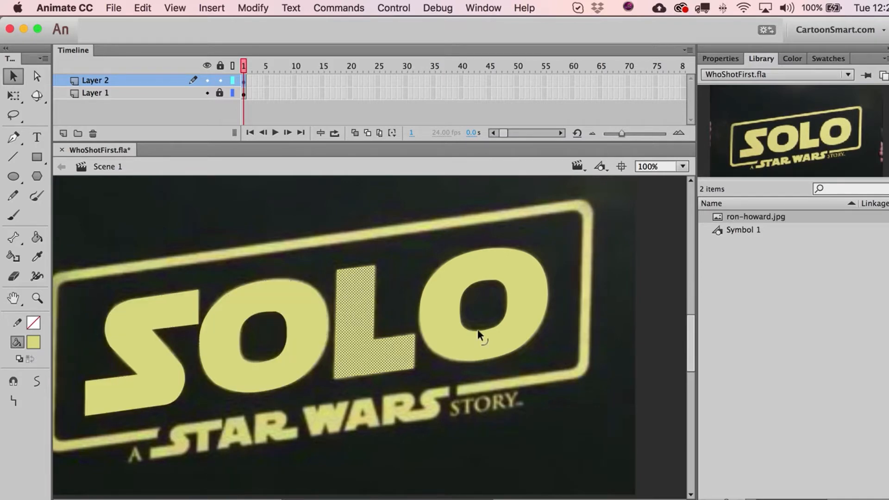
{"action": "left_click", "coordinate": [477, 329]}
{"action": "left_click", "coordinate": [361, 350]}
{"action": "left_click_drag", "start_coordinate": [257, 391], "coordinate": [275, 380]}
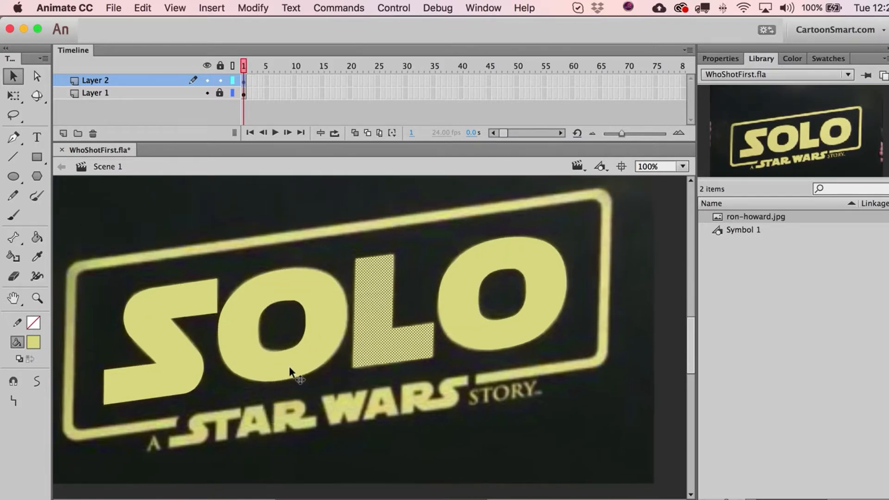
{"action": "left_click", "coordinate": [291, 367]}
Step: Deselect the O, draw a rectangle along the frame's upper bar, pull its right end up to the frame's corner and display Layer 2 as outlines
{"action": "left_click", "coordinate": [37, 298]}
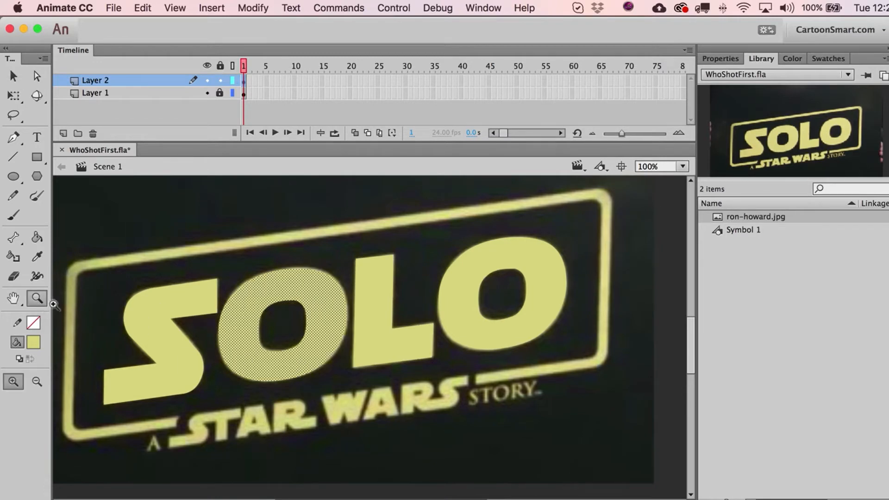
{"action": "left_click", "coordinate": [227, 287], "text": "alt"}
{"action": "left_click_drag", "start_coordinate": [221, 254], "coordinate": [534, 401]}
{"action": "key", "text": "v"}
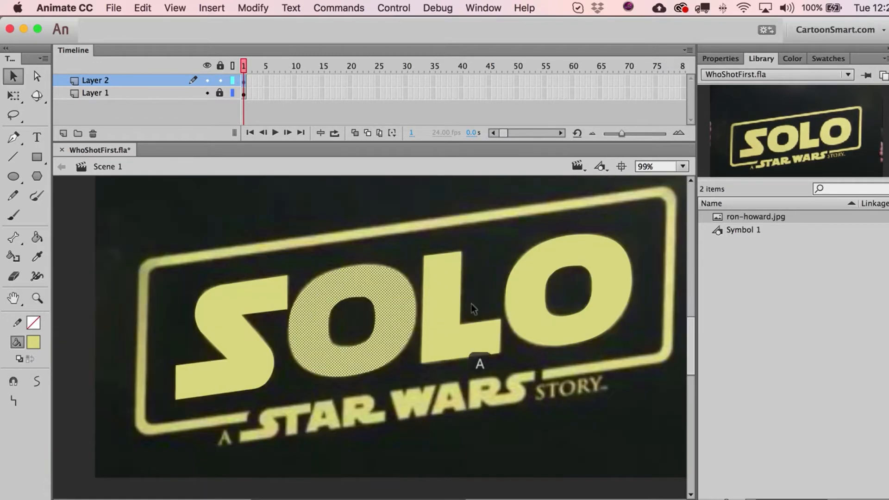
{"action": "left_click", "coordinate": [441, 447]}
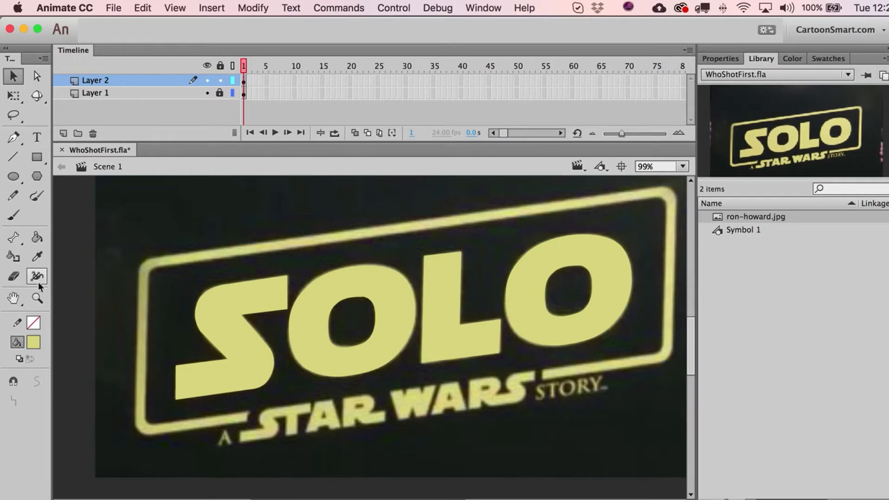
{"action": "left_click", "coordinate": [37, 157]}
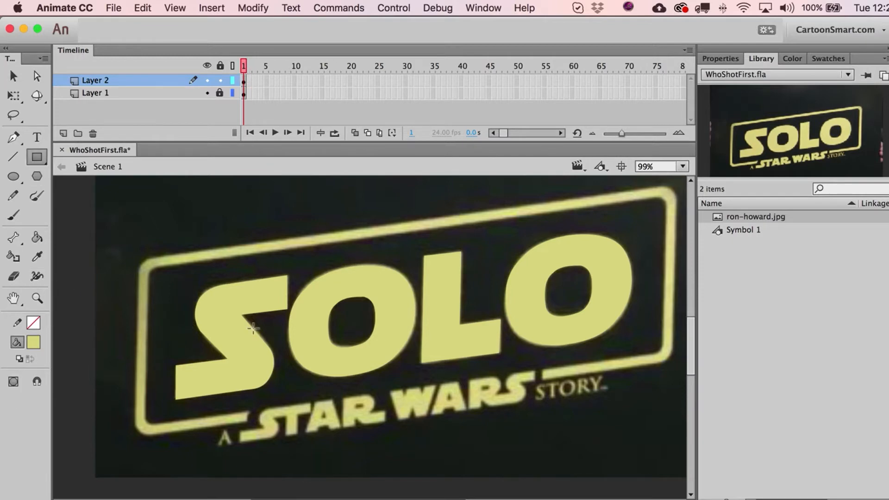
{"action": "mouse_move", "coordinate": [171, 237]}
{"action": "left_mouse_down"}
{"action": "mouse_move", "coordinate": [268, 240]}
{"action": "mouse_move", "coordinate": [285, 257]}
{"action": "mouse_move", "coordinate": [667, 190]}
{"action": "left_mouse_up"}
{"action": "key", "text": "v"}
{"action": "left_click", "coordinate": [232, 80]}
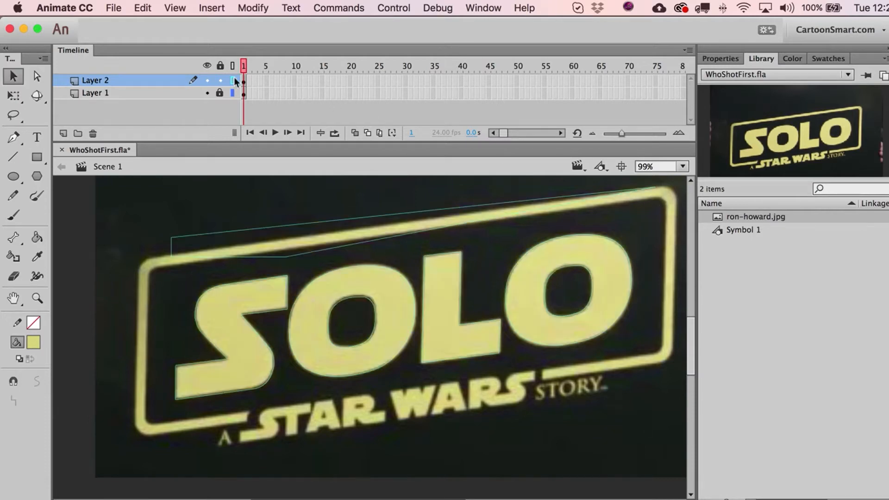
Step: Move the rectangle's remaining corners onto the ends of the frame's upper bar so its outline follows the slanted bar
{"action": "left_click_drag", "start_coordinate": [175, 257], "coordinate": [158, 268]}
{"action": "left_click_drag", "start_coordinate": [171, 238], "coordinate": [148, 259]}
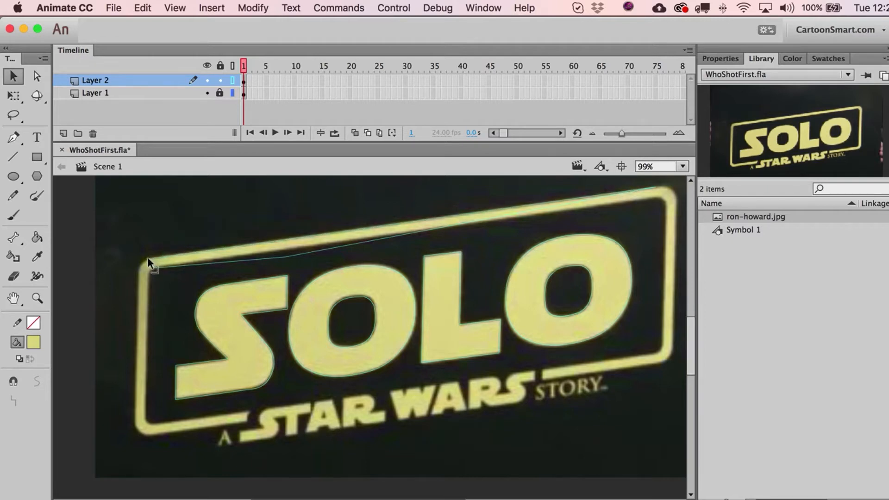
{"action": "left_click_drag", "start_coordinate": [287, 256], "coordinate": [658, 197]}
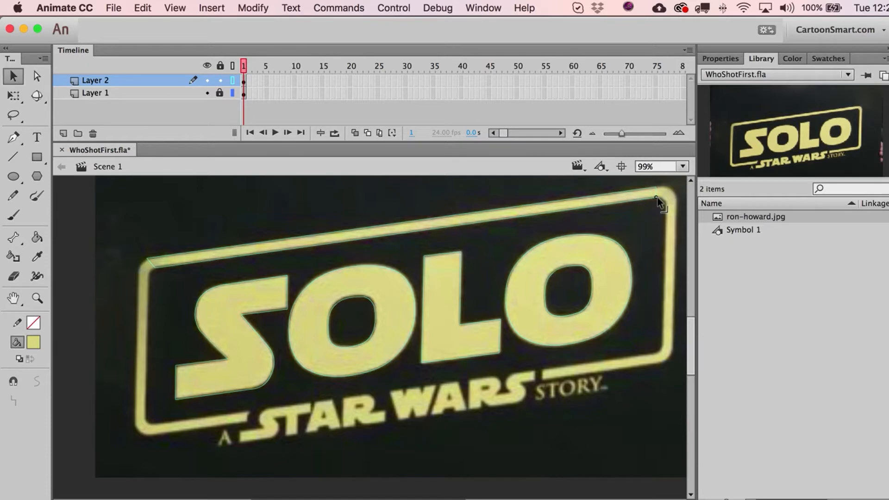
Step: Copy the finished upper bar and place the duplicate over the frame's lower bar
{"action": "left_click", "coordinate": [37, 157]}
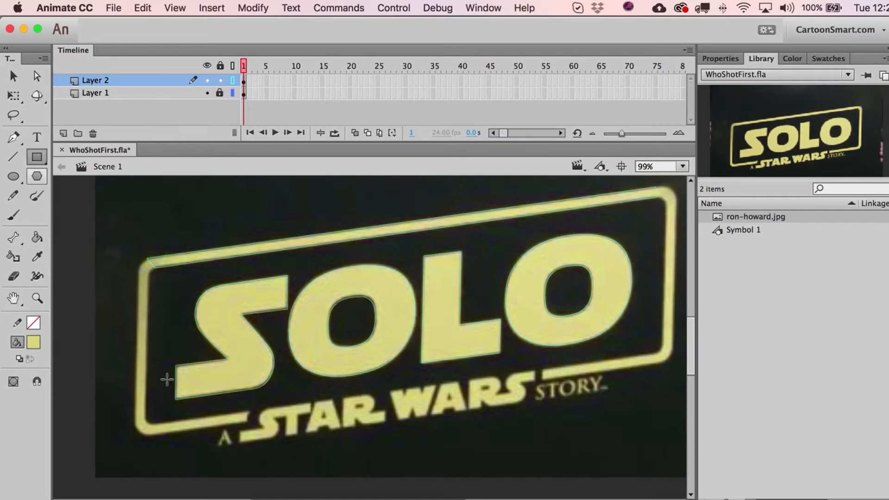
{"action": "key", "text": "v"}
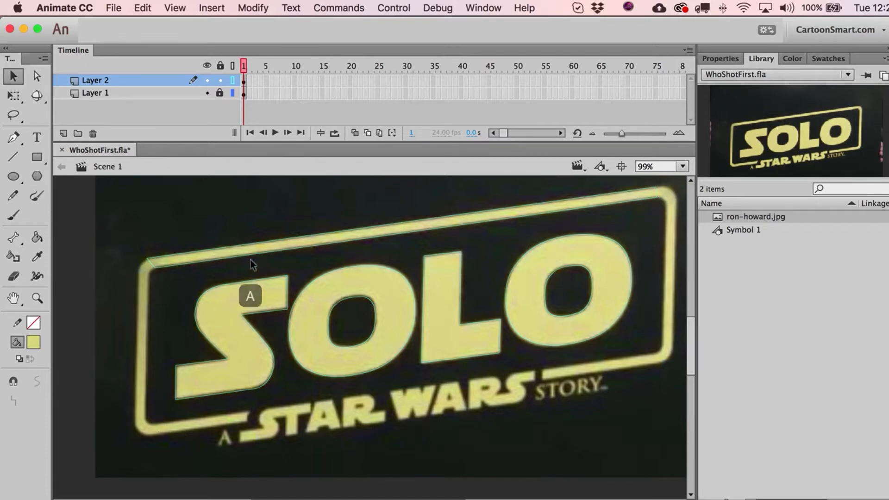
{"action": "left_click", "coordinate": [257, 259]}
{"action": "left_click_drag", "start_coordinate": [262, 254], "coordinate": [262, 419]}
{"action": "left_click", "coordinate": [92, 213]}
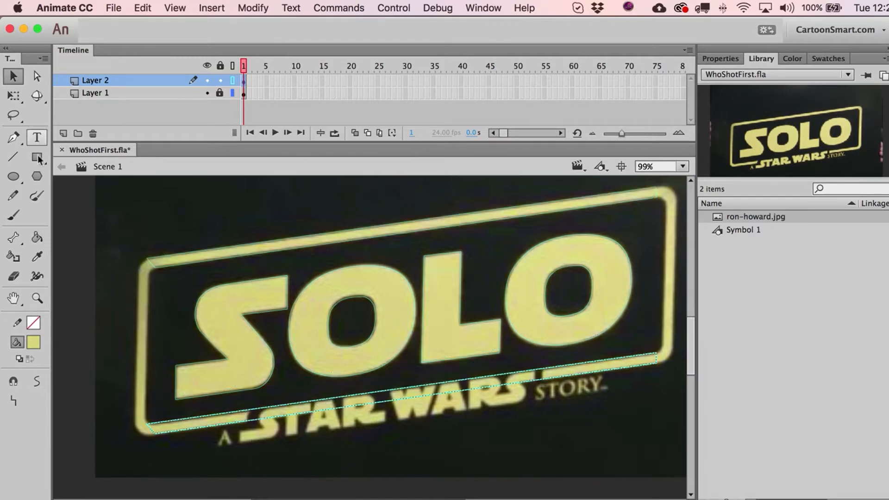
Step: Trace the frame's left side with a narrow rectangle fitted to its slant, and place a copy over the right side
{"action": "key", "text": "r"}
{"action": "left_click_drag", "start_coordinate": [137, 279], "coordinate": [146, 418]}
{"action": "key", "text": "v"}
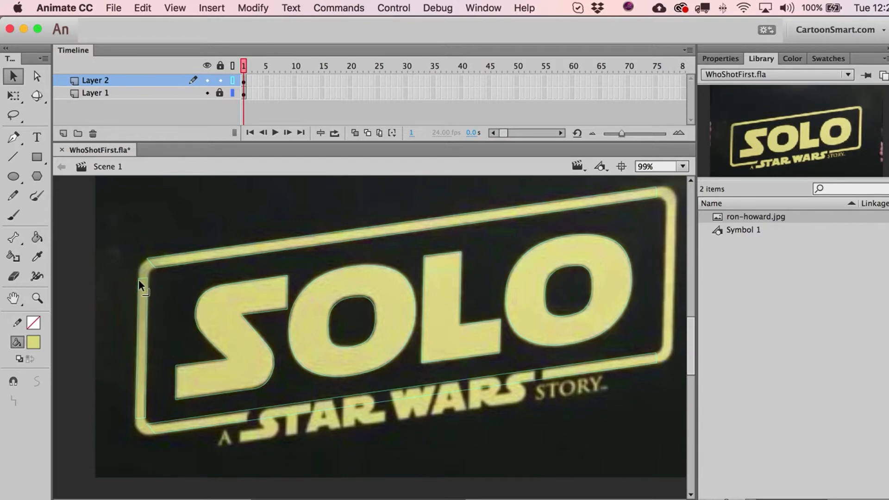
{"action": "left_click", "coordinate": [144, 301]}
{"action": "left_click_drag", "start_coordinate": [147, 305], "coordinate": [674, 244]}
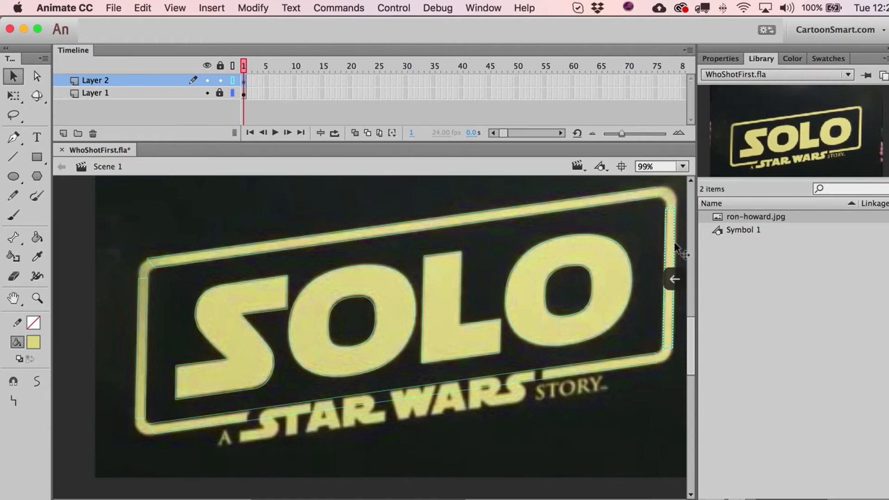
Step: Shift the lower bar's inner left corner point along its upper edge, just past the frame's lower-left bend
{"action": "scroll", "coordinate": [261, 294], "scroll_direction": "down", "scroll_amount": 3}
{"action": "scroll", "coordinate": [262, 294], "scroll_direction": "down", "scroll_amount": 1}
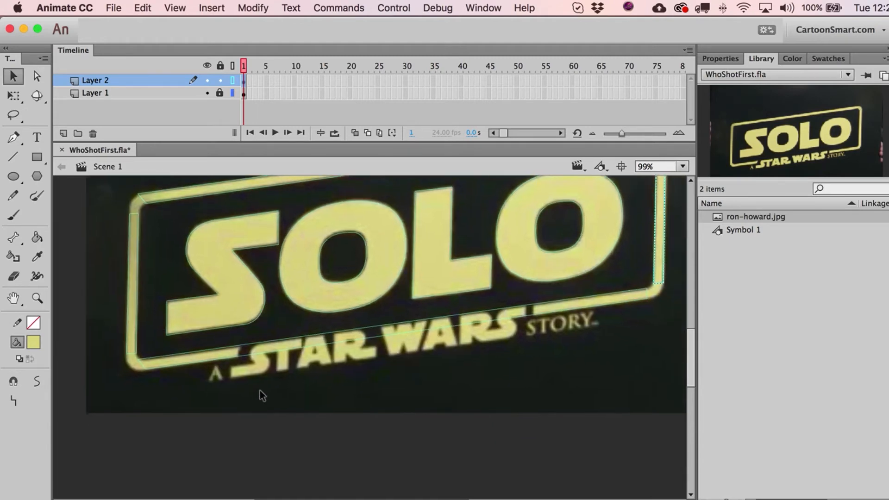
{"action": "left_click", "coordinate": [39, 300]}
{"action": "left_click_drag", "start_coordinate": [115, 344], "coordinate": [209, 394]}
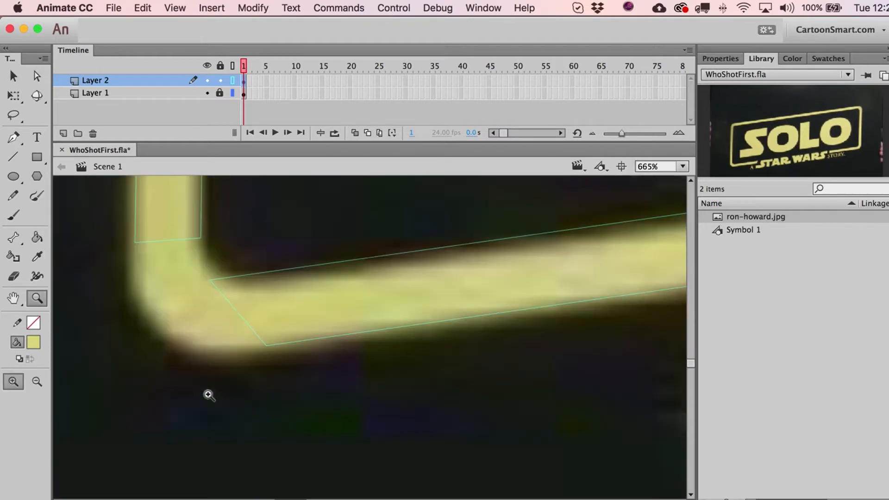
{"action": "key", "text": "a"}
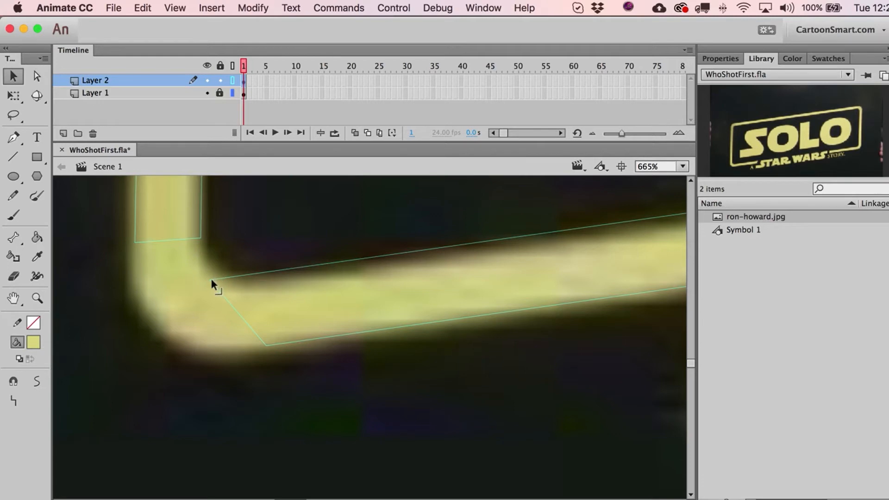
{"action": "left_click_drag", "start_coordinate": [211, 278], "coordinate": [240, 274]}
Step: Turn on object snapping and bridge the frame's lower-left bend with a small rectangle joined to both bars and curved along the bend
{"action": "left_click", "coordinate": [37, 157]}
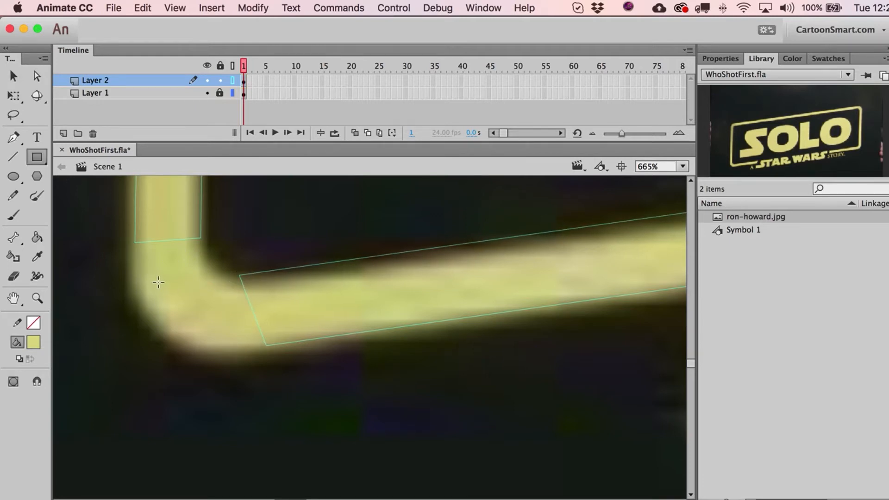
{"action": "left_click_drag", "start_coordinate": [153, 272], "coordinate": [199, 317]}
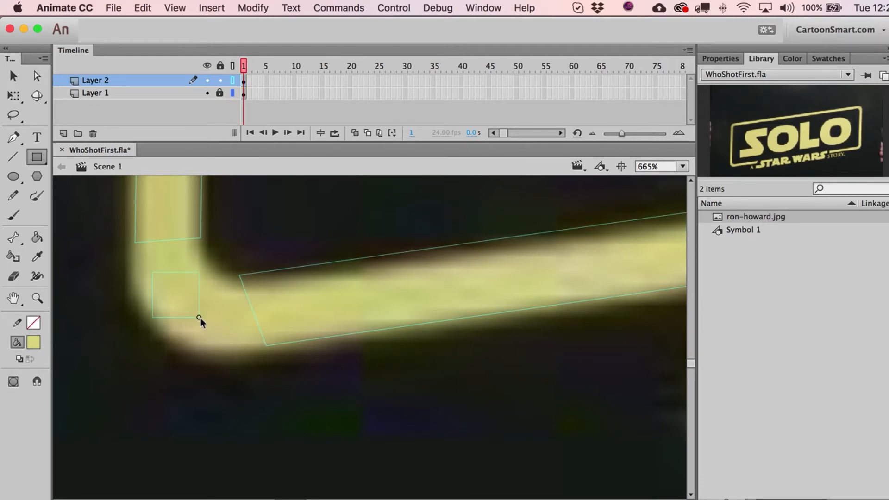
{"action": "left_click", "coordinate": [37, 381]}
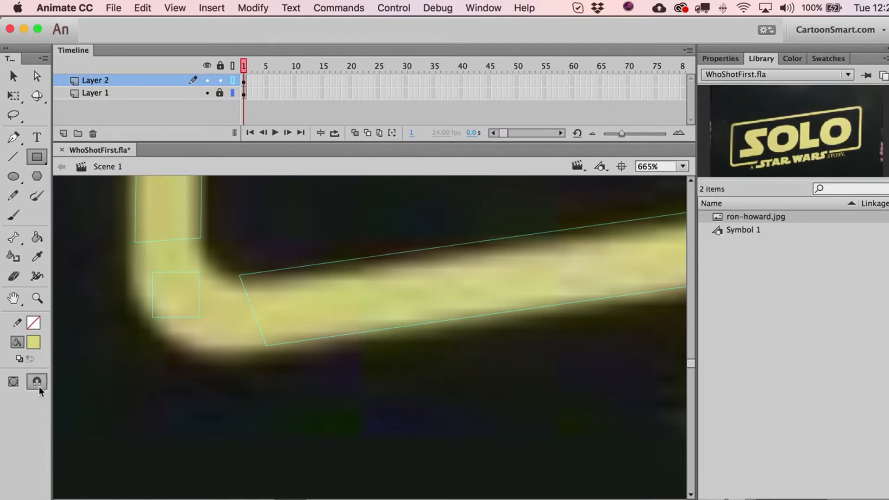
{"action": "left_click", "coordinate": [15, 76]}
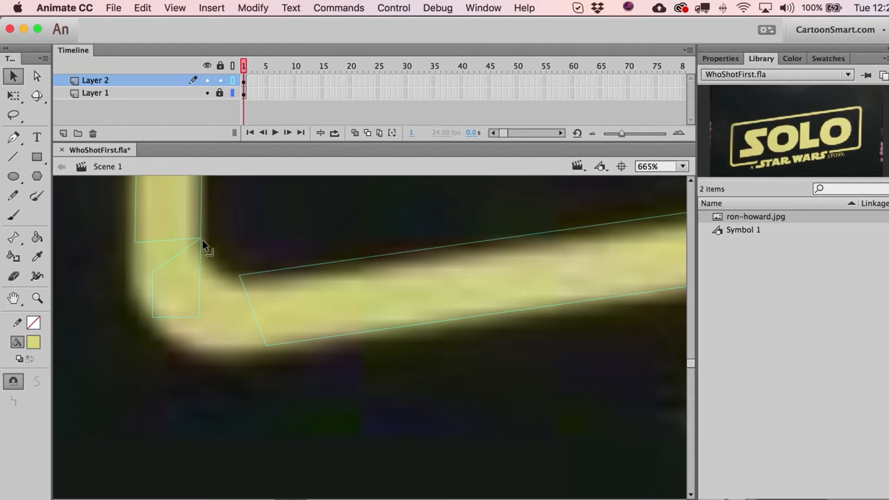
{"action": "left_click_drag", "start_coordinate": [202, 318], "coordinate": [240, 275]}
{"action": "left_click_drag", "start_coordinate": [153, 317], "coordinate": [267, 345]}
{"action": "left_click_drag", "start_coordinate": [152, 273], "coordinate": [131, 248]}
{"action": "left_click_drag", "start_coordinate": [210, 301], "coordinate": [173, 345]}
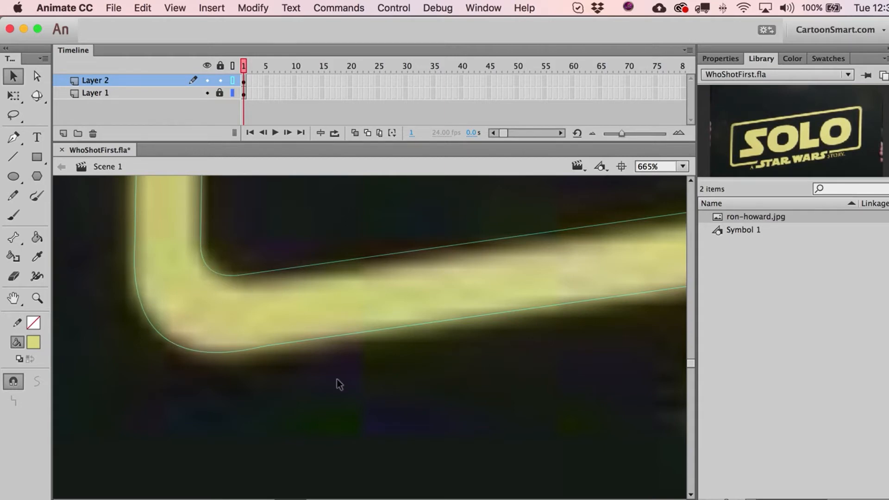
Step: Bridge the frame's upper-left bend with a small rectangle joined to both bars, and curve its sides to follow the rounded corner
{"action": "key", "text": "super+1"}
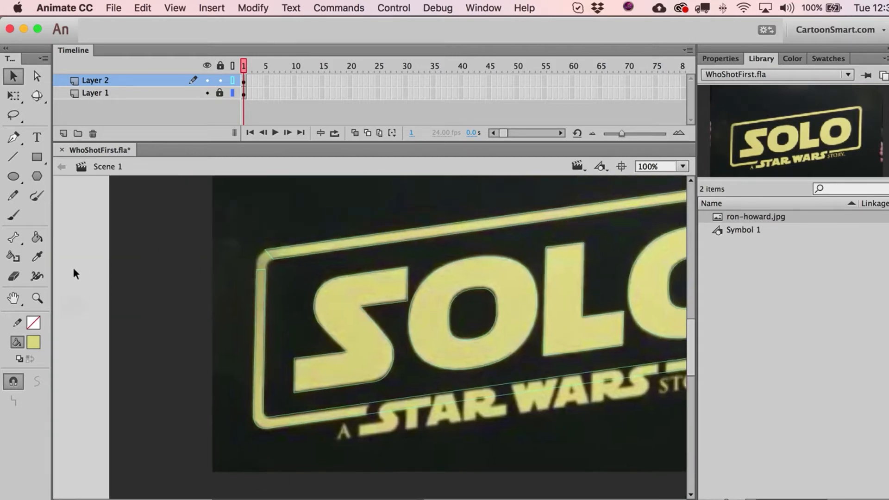
{"action": "key", "text": "z"}
{"action": "left_click_drag", "start_coordinate": [218, 244], "coordinate": [269, 345]}
{"action": "key", "text": "a"}
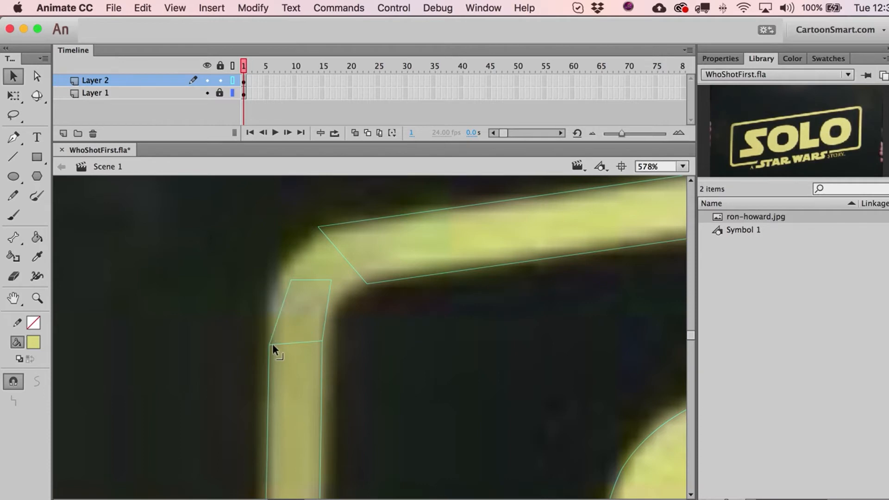
{"action": "left_click_drag", "start_coordinate": [291, 279], "coordinate": [317, 227]}
{"action": "left_click_drag", "start_coordinate": [330, 279], "coordinate": [339, 301]}
{"action": "left_click_drag", "start_coordinate": [300, 268], "coordinate": [279, 257]}
{"action": "left_click_drag", "start_coordinate": [319, 227], "coordinate": [349, 219]}
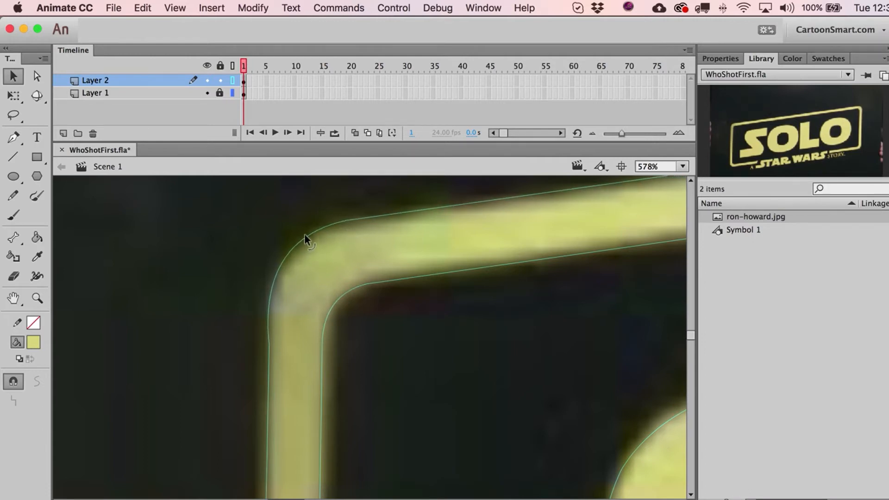
Step: Fill the gap at the frame's upper-right bend with a small rectangle snapped to both bars and curved along the corner
{"action": "key", "text": "super+1"}
{"action": "left_click_drag", "start_coordinate": [523, 366], "coordinate": [166, 348]}
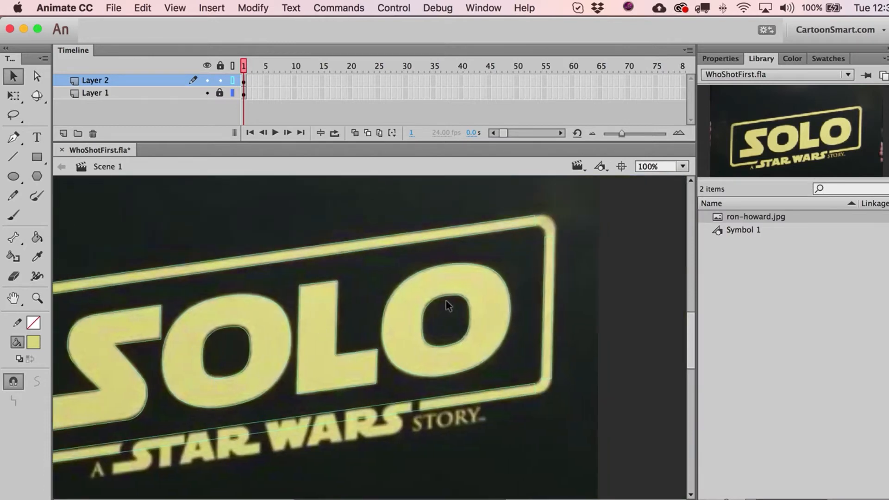
{"action": "left_click", "coordinate": [37, 298]}
{"action": "left_click_drag", "start_coordinate": [524, 211], "coordinate": [579, 274]}
{"action": "left_click", "coordinate": [40, 160]}
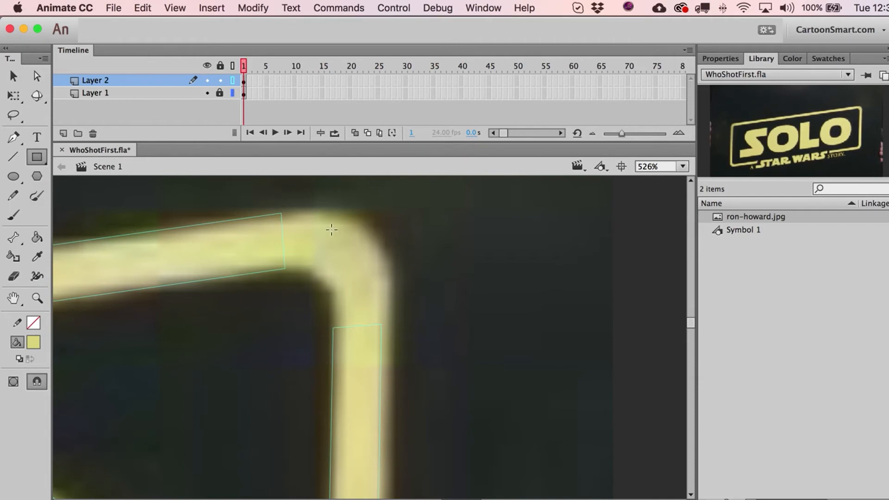
{"action": "left_click_drag", "start_coordinate": [317, 244], "coordinate": [374, 301]}
{"action": "key", "text": "a"}
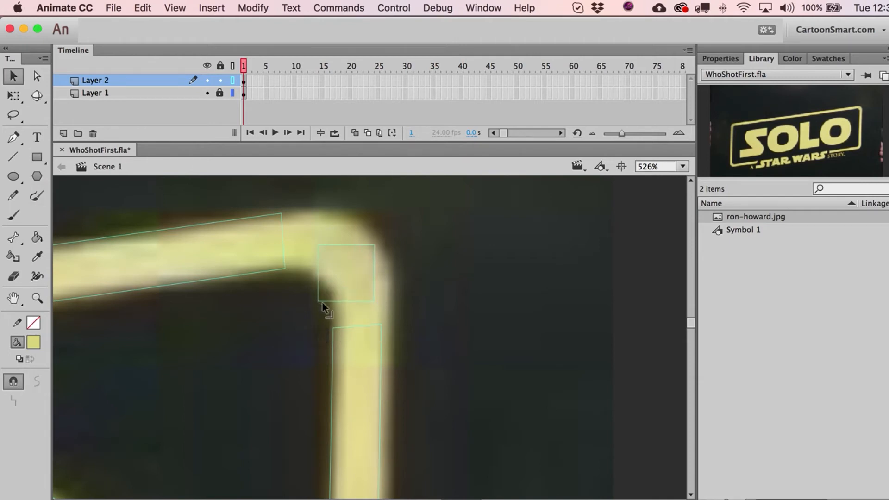
{"action": "left_click_drag", "start_coordinate": [297, 265], "coordinate": [285, 268]}
{"action": "left_click_drag", "start_coordinate": [375, 245], "coordinate": [278, 216]}
{"action": "left_click_drag", "start_coordinate": [375, 301], "coordinate": [410, 254]}
{"action": "left_click_drag", "start_coordinate": [312, 301], "coordinate": [324, 282]}
Step: Close the frame's lower-right bend with a small rectangle snapped to the adjoining bars and rounded to match the logo
{"action": "key", "text": "space"}
{"action": "left_click_drag", "start_coordinate": [444, 390], "coordinate": [391, 189]}
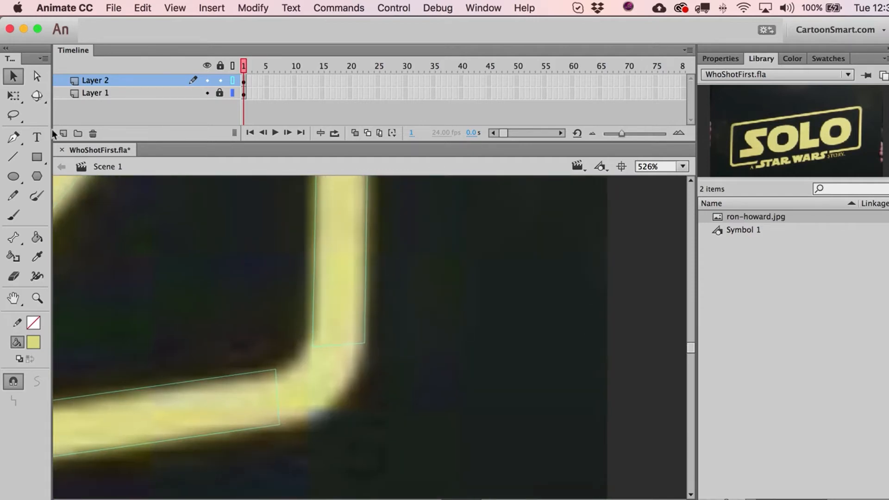
{"action": "left_click", "coordinate": [36, 157]}
{"action": "left_click_drag", "start_coordinate": [289, 377], "coordinate": [333, 414]}
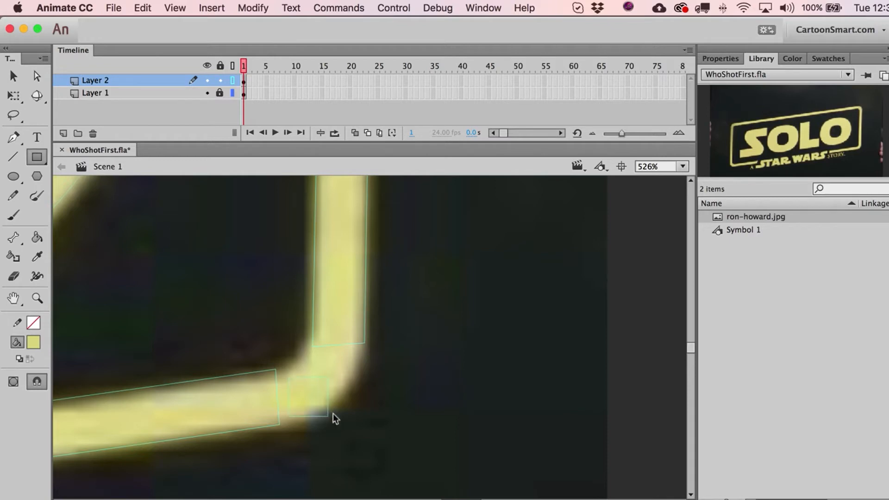
{"action": "key", "text": "v"}
{"action": "left_click_drag", "start_coordinate": [290, 377], "coordinate": [315, 350]}
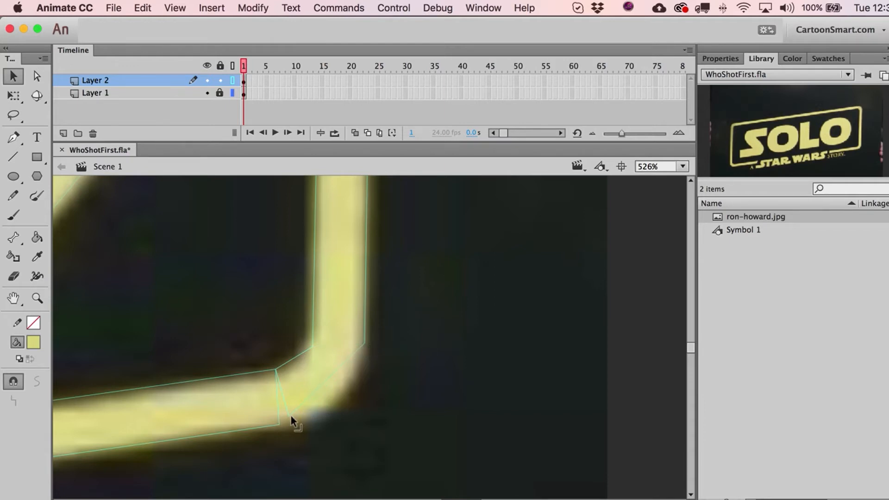
{"action": "left_click_drag", "start_coordinate": [311, 393], "coordinate": [332, 412]}
{"action": "key", "text": "super+1"}
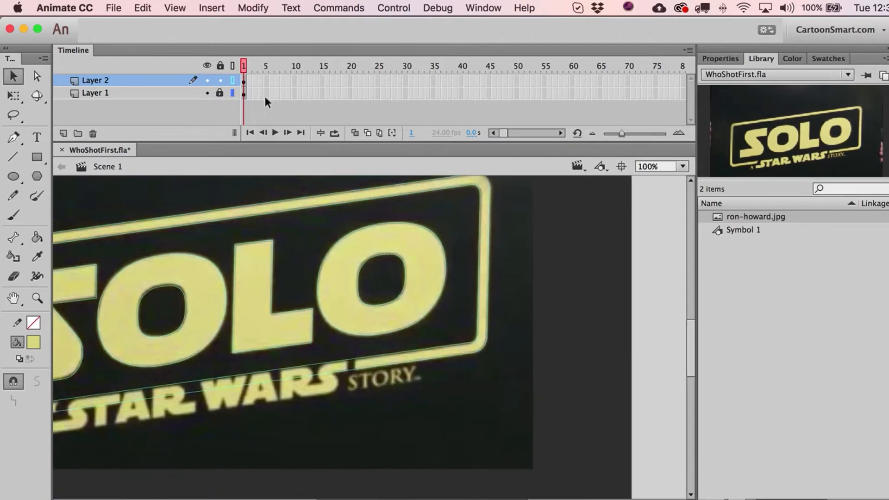
Step: Unlock Layer 1, delete the reference photo from its first frame and display Layer 2 as filled shapes
{"action": "left_click", "coordinate": [220, 93]}
{"action": "left_click", "coordinate": [244, 93]}
{"action": "key", "text": "BackSpace"}
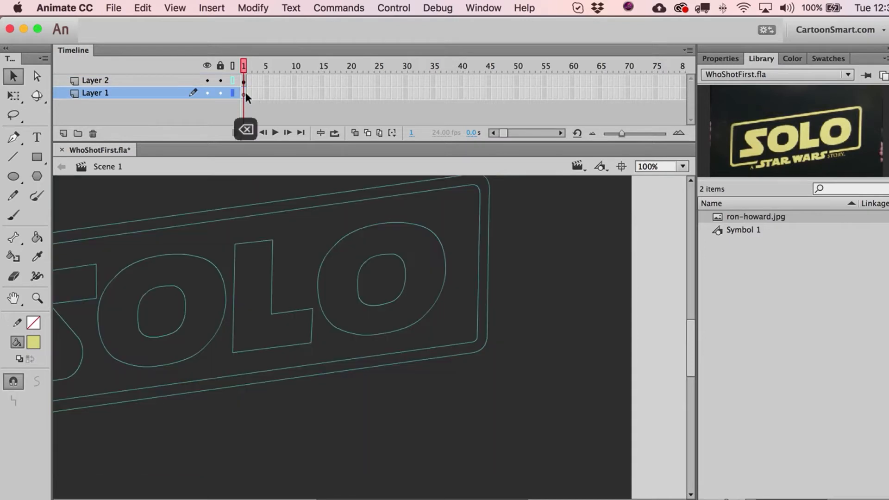
{"action": "left_click", "coordinate": [233, 80]}
{"action": "left_click", "coordinate": [37, 298]}
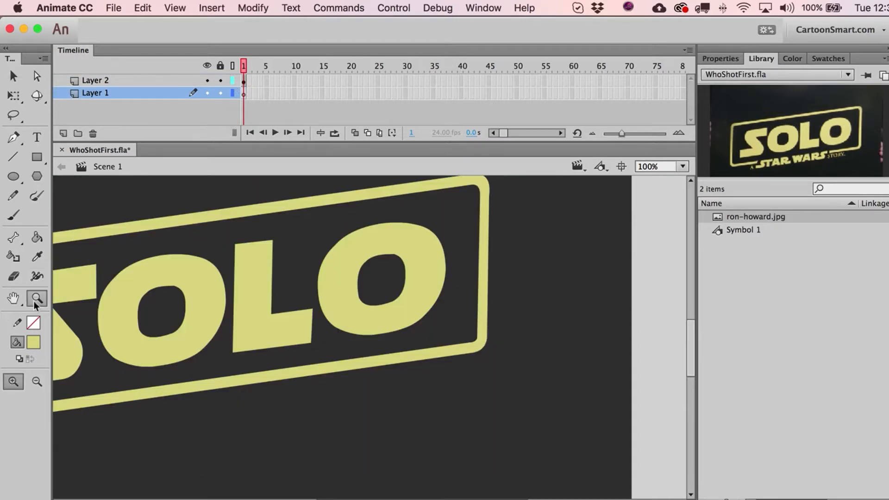
{"action": "left_click", "coordinate": [254, 317], "text": "alt"}
{"action": "left_click_drag", "start_coordinate": [222, 244], "coordinate": [549, 382]}
{"action": "key", "text": "space"}
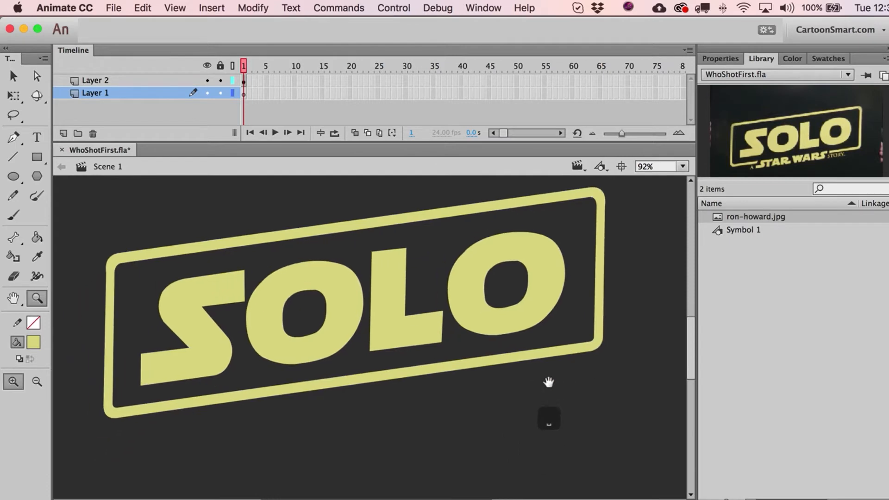
{"action": "key", "text": "a"}
{"action": "left_click", "coordinate": [503, 361]}
{"action": "left_click", "coordinate": [509, 334], "text": "shift"}
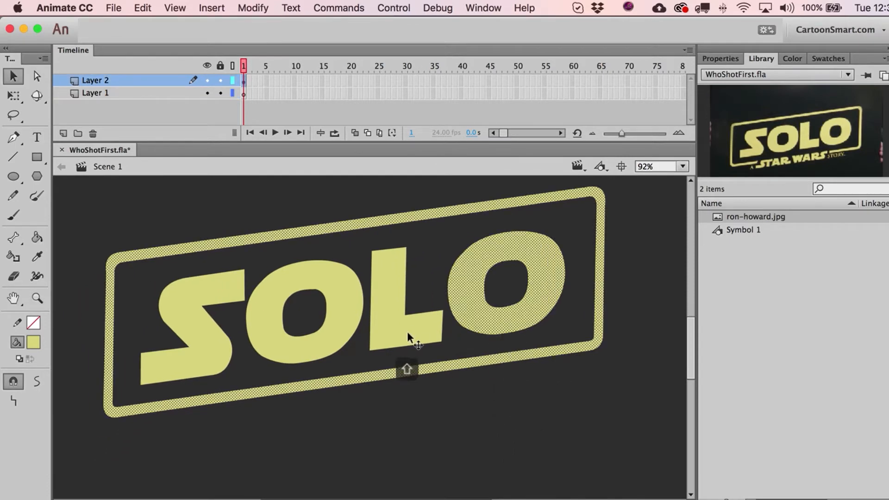
{"action": "left_click", "coordinate": [406, 331], "text": "shift"}
{"action": "left_click", "coordinate": [341, 330], "text": "shift"}
{"action": "left_click", "coordinate": [365, 359]}
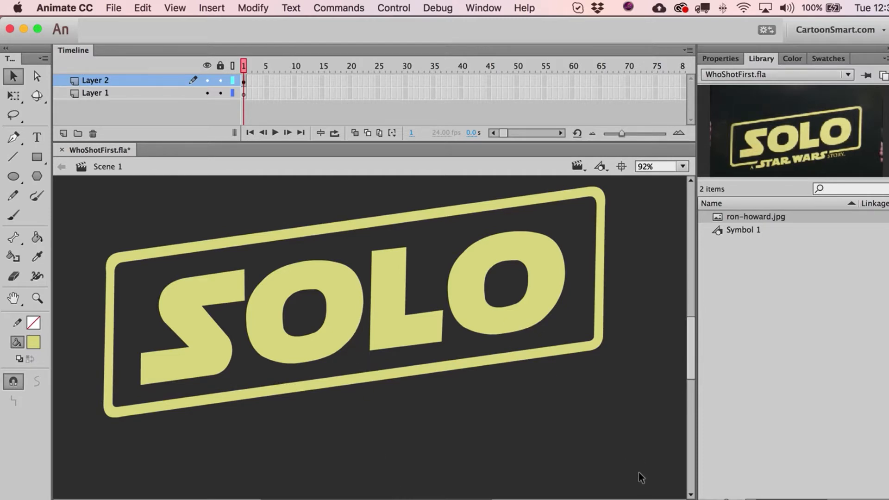
Step: Select the whole traced logo with its frame and convert it to a Graphic symbol named Original Logo
{"action": "mouse_move", "coordinate": [640, 477]}
{"action": "left_mouse_down"}
{"action": "mouse_move", "coordinate": [133, 171]}
{"action": "mouse_move", "coordinate": [58, 158]}
{"action": "mouse_move", "coordinate": [64, 161]}
{"action": "left_mouse_up"}
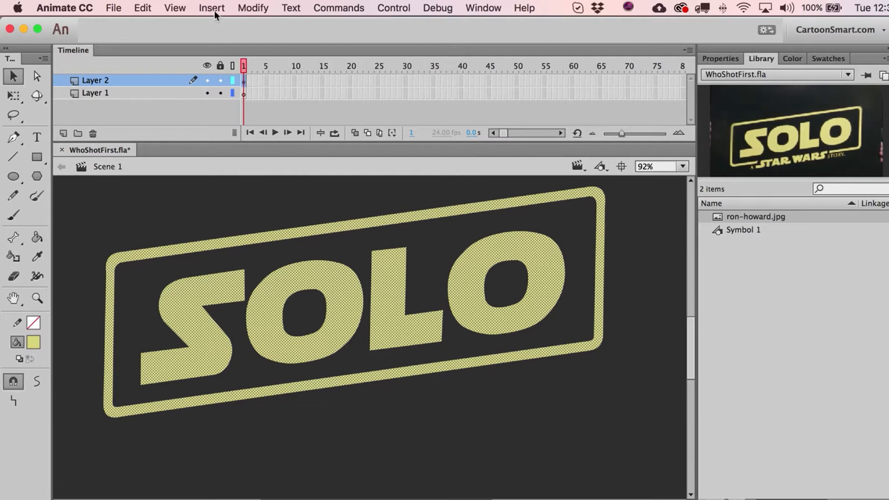
{"action": "key", "text": "F8"}
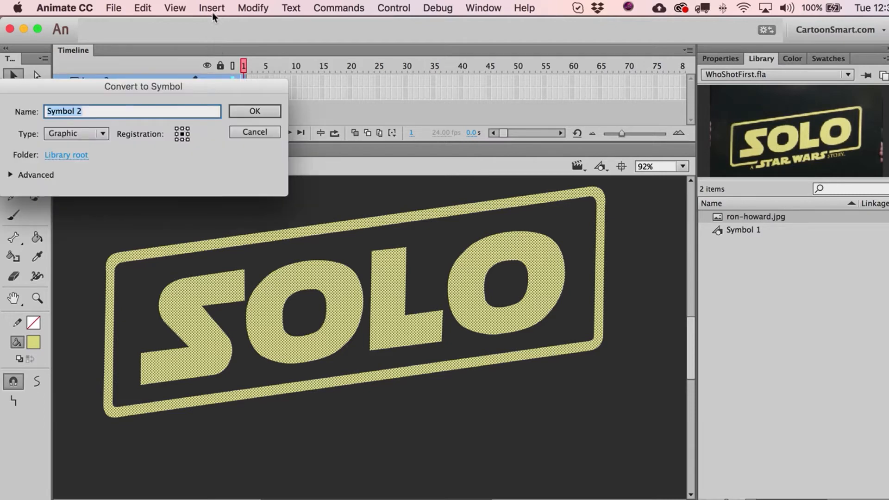
{"action": "type", "text": "Original Logo"}
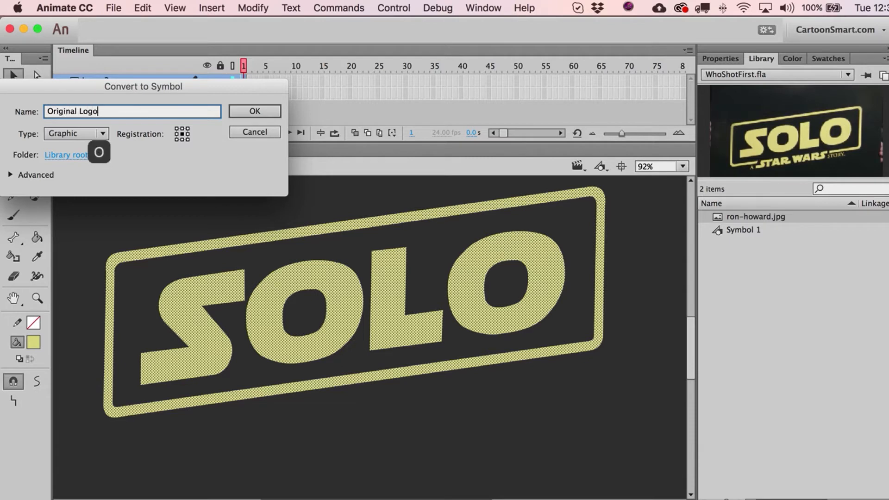
{"action": "key", "text": "Return"}
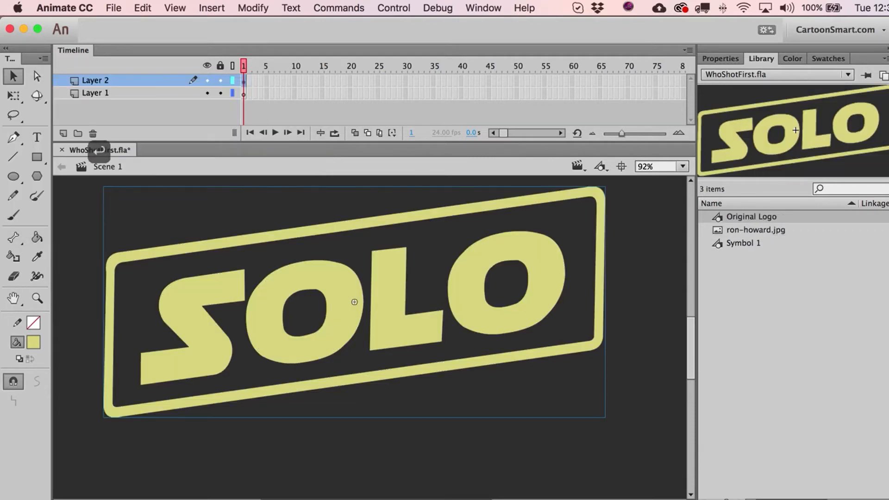
{"action": "right_click", "coordinate": [303, 236]}
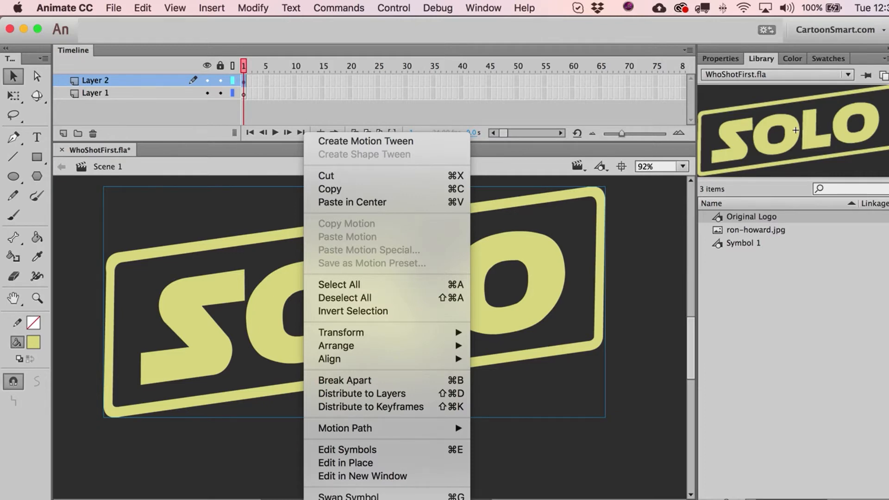
{"action": "left_click", "coordinate": [542, 221]}
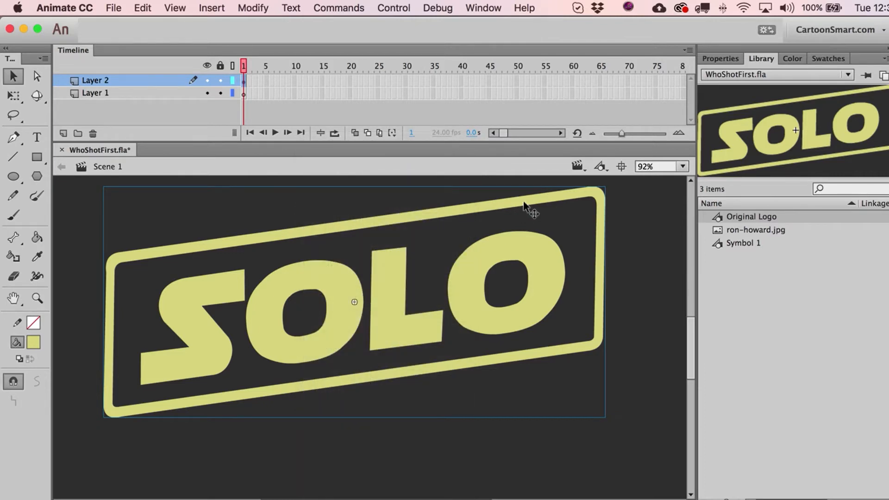
{"action": "right_click", "coordinate": [523, 203]}
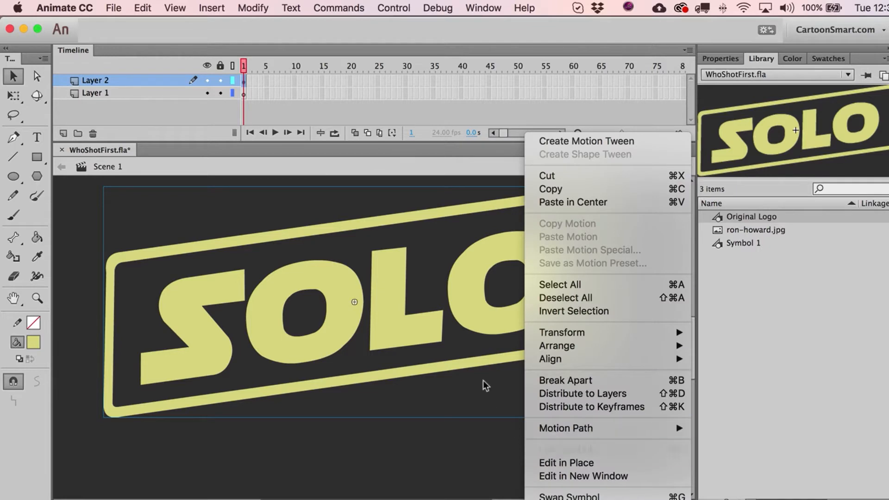
{"action": "left_click", "coordinate": [484, 385]}
{"action": "left_click", "coordinate": [271, 8]}
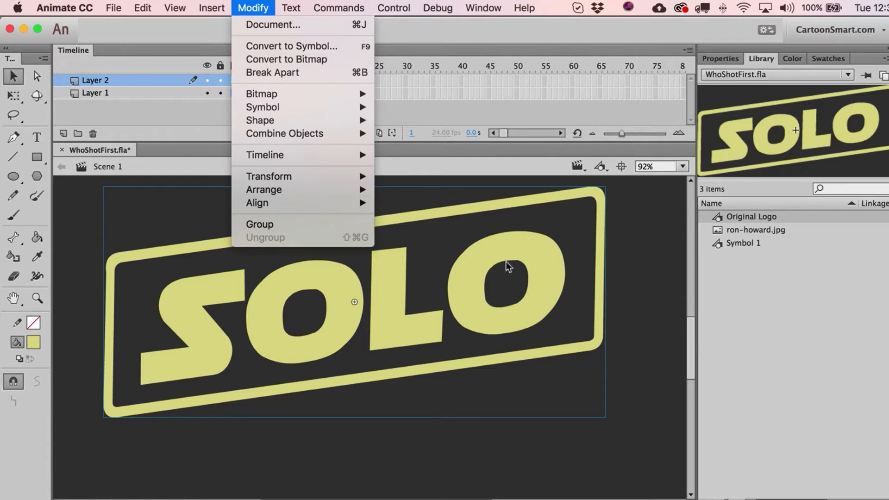
{"action": "left_click", "coordinate": [627, 290]}
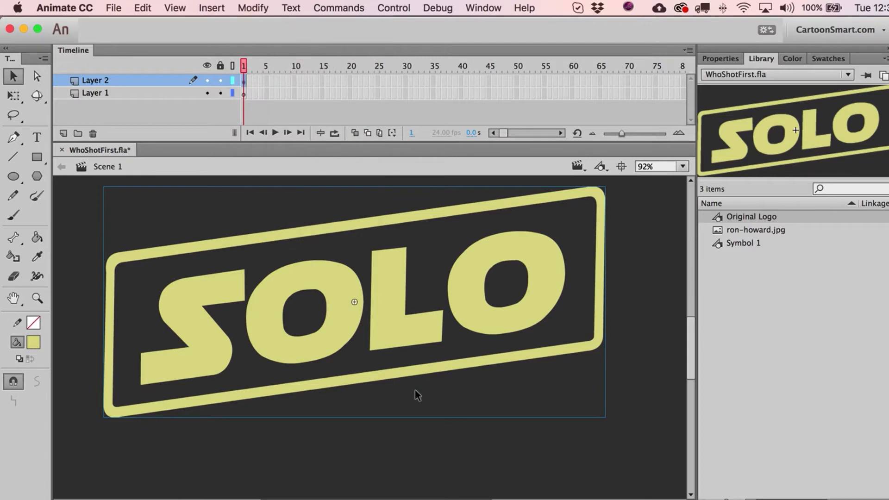
Step: Add a second Original Logo instance from the library and stack the two logos one above the other near the stage's left edge
{"action": "left_click", "coordinate": [37, 298]}
{"action": "left_click", "coordinate": [422, 365], "text": "alt"}
{"action": "left_click_drag", "start_coordinate": [422, 366], "coordinate": [329, 337]}
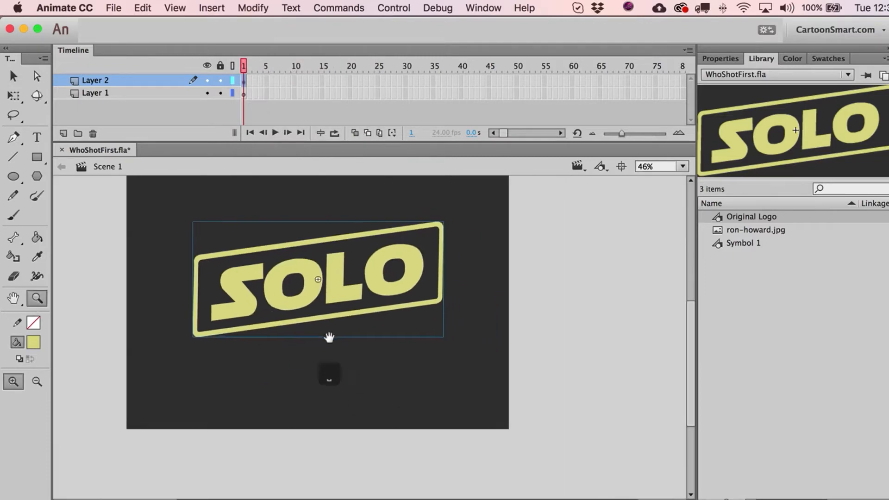
{"action": "left_click_drag", "start_coordinate": [532, 291], "coordinate": [448, 334]}
{"action": "key", "text": "a"}
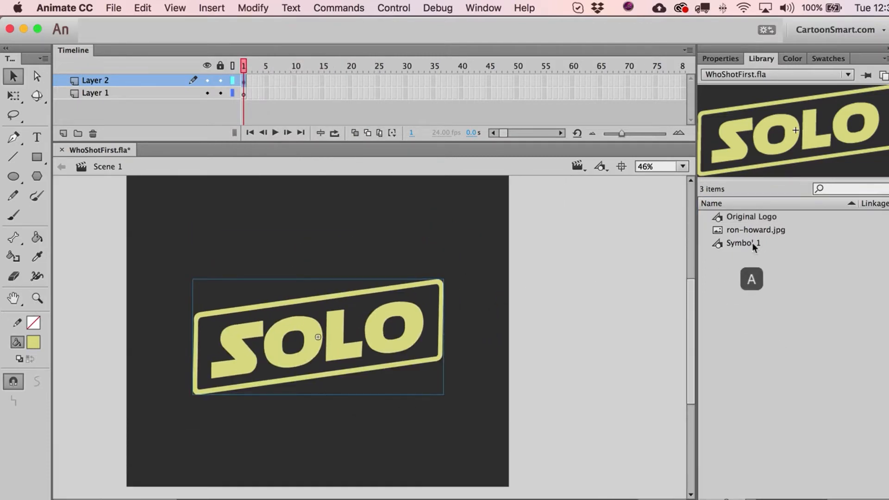
{"action": "left_click", "coordinate": [754, 227]}
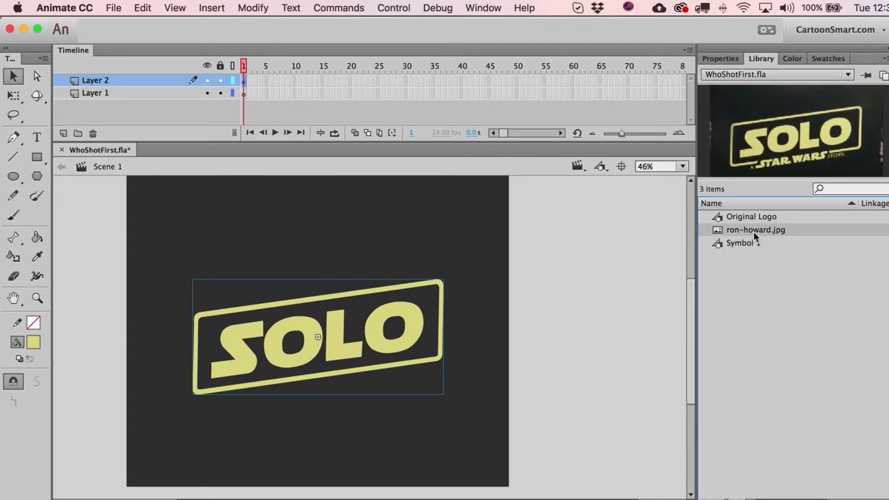
{"action": "left_click", "coordinate": [748, 217]}
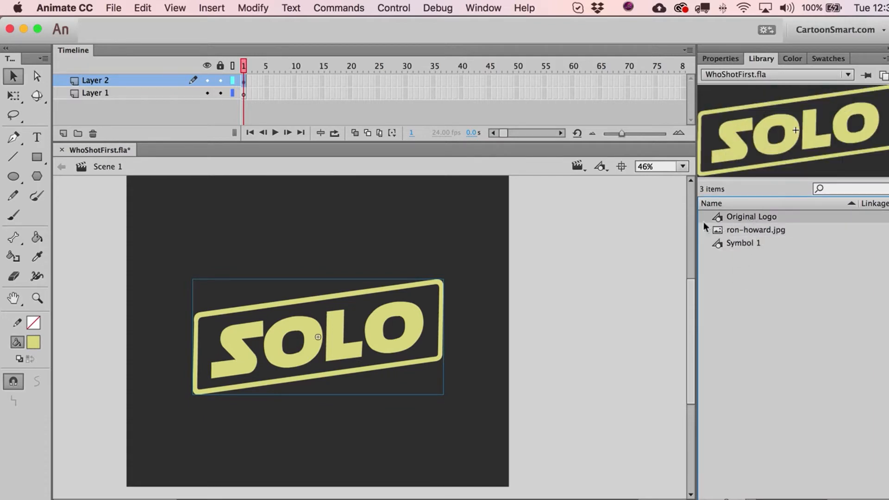
{"action": "left_click_drag", "start_coordinate": [717, 217], "coordinate": [500, 312]}
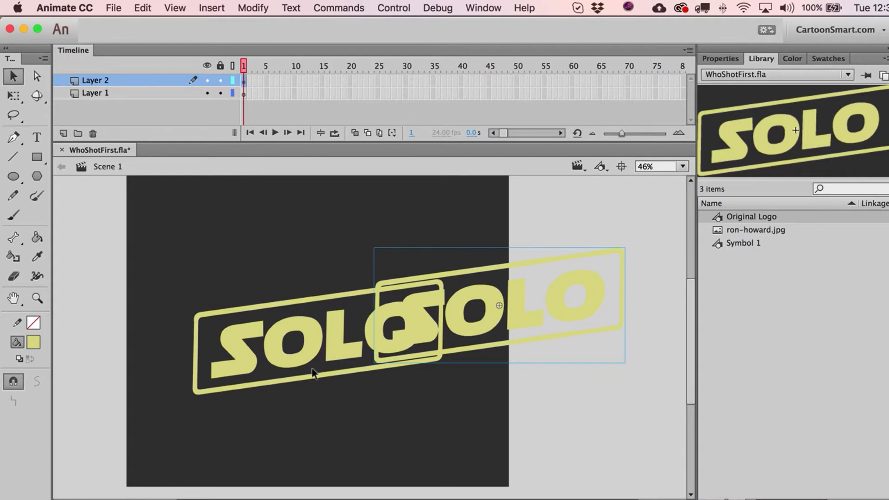
{"action": "left_click_drag", "start_coordinate": [287, 379], "coordinate": [248, 275]}
{"action": "left_click_drag", "start_coordinate": [381, 304], "coordinate": [196, 334]}
Step: Try cutting a vertical strip from the lower logo inside its symbol, undo the cut and return to Scene 1
{"action": "double_click", "coordinate": [195, 334]}
{"action": "left_click_drag", "start_coordinate": [248, 277], "coordinate": [298, 436]}
{"action": "key", "text": "super+x"}
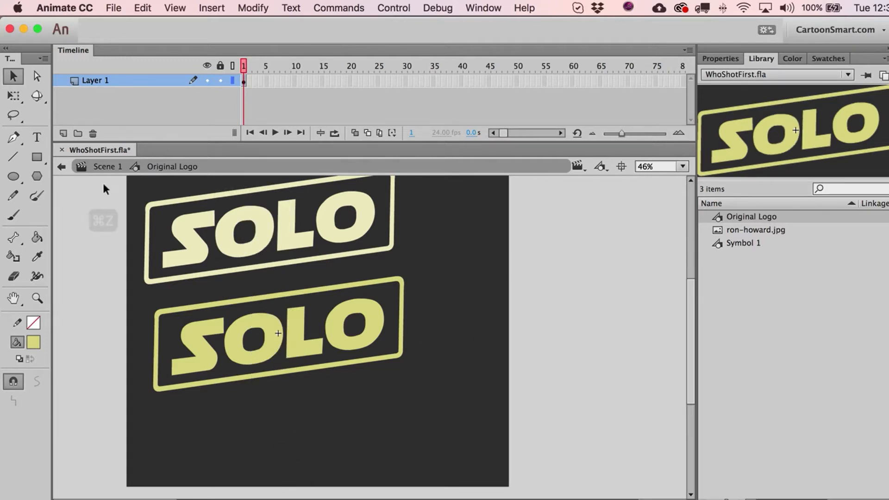
{"action": "left_click", "coordinate": [104, 168]}
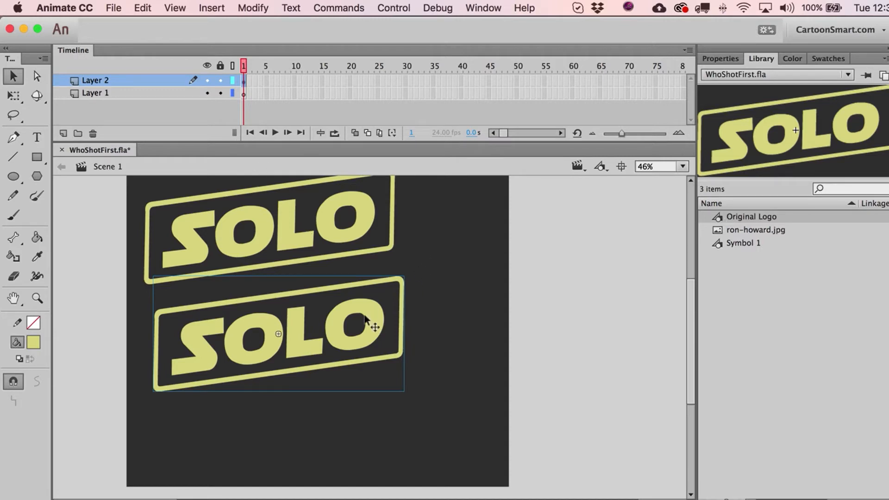
Step: Copy the lower logo to its right, try cutting a strip across the S inside the symbol, undo it and remove the copy
{"action": "left_click_drag", "start_coordinate": [365, 317], "coordinate": [455, 324]}
{"action": "double_click", "coordinate": [455, 324]}
{"action": "left_click_drag", "start_coordinate": [449, 241], "coordinate": [486, 388]}
{"action": "key", "text": "super+x"}
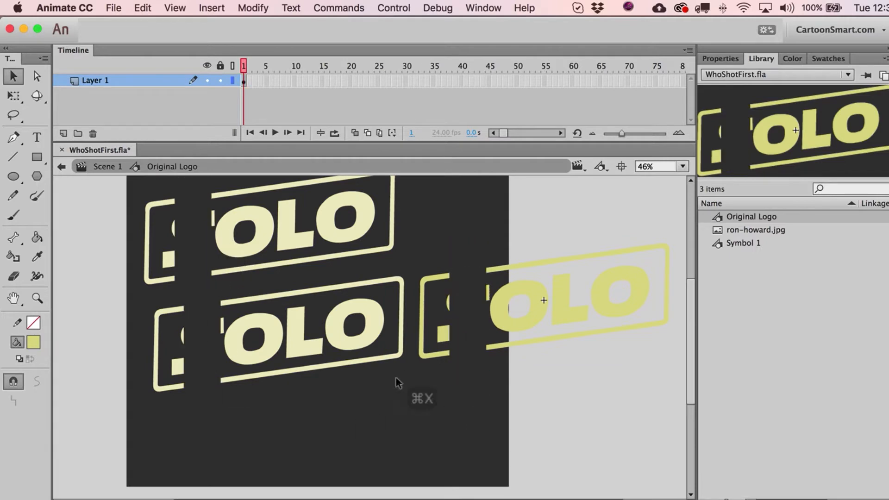
{"action": "key", "text": "super+z"}
{"action": "key", "text": "super+e"}
{"action": "key", "text": "super+x"}
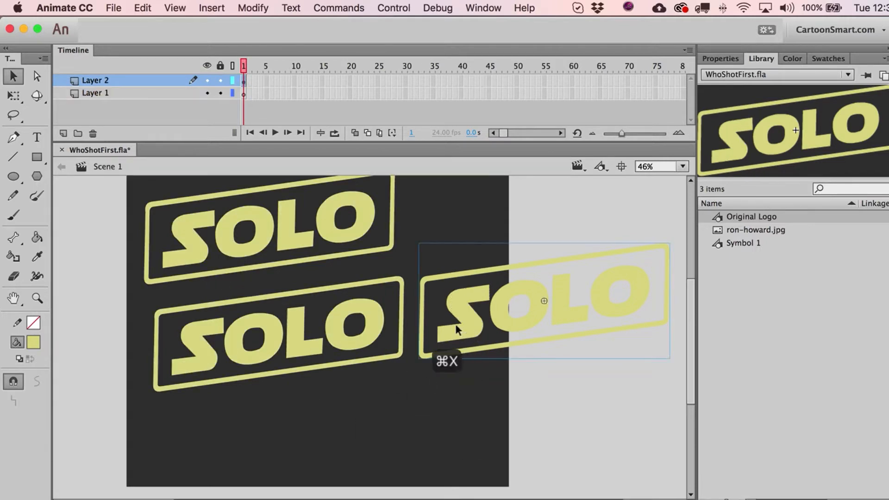
Step: Duplicate the lower logo's symbol as an independent symbol named Original Logo 2
{"action": "left_click", "coordinate": [341, 323]}
{"action": "left_click", "coordinate": [254, 8]}
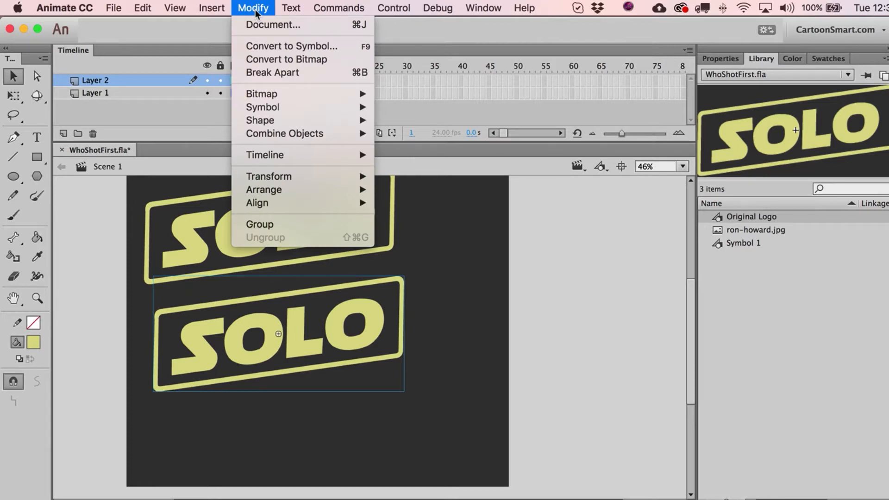
{"action": "mouse_move", "coordinate": [301, 177]}
{"action": "mouse_move", "coordinate": [302, 108]}
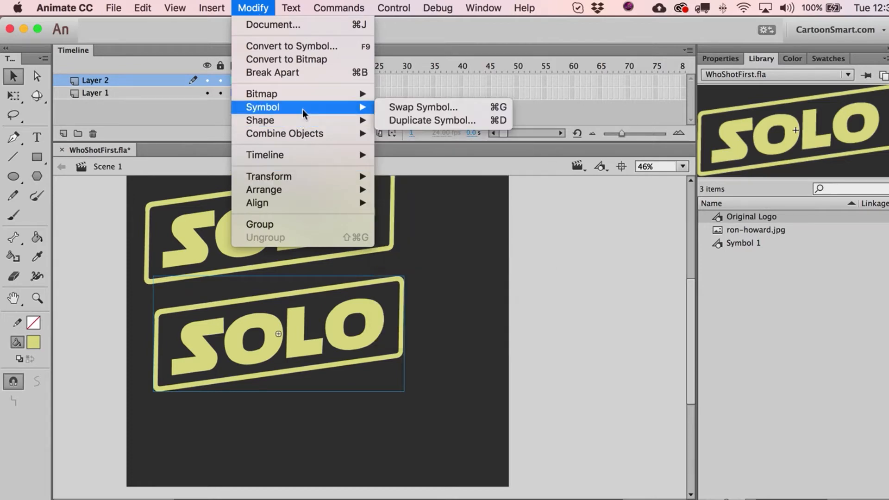
{"action": "left_click", "coordinate": [498, 121]}
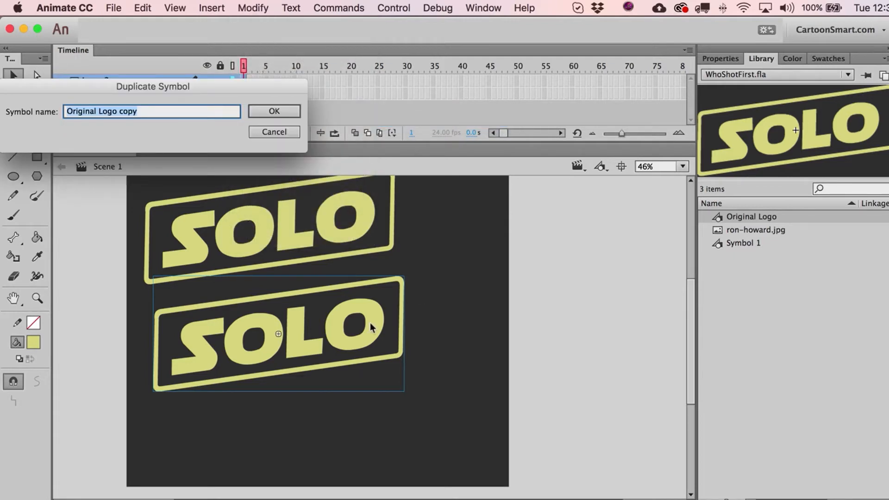
{"action": "key", "text": "Right"}
{"action": "key", "text": "BackSpace"}
{"action": "key", "text": "BackSpace"}
{"action": "key", "text": "BackSpace"}
{"action": "key", "text": "BackSpace"}
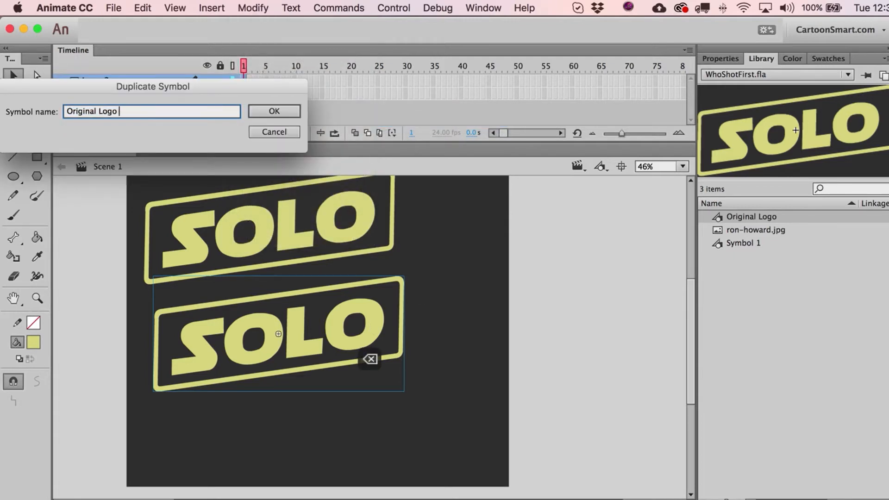
{"action": "type", "text": "2"}
{"action": "key", "text": "Return"}
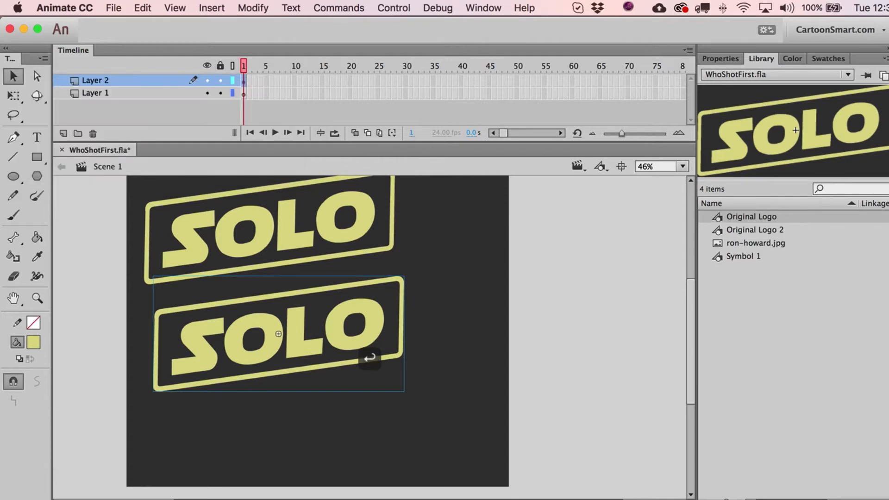
Step: Try deleting a vertical strip across the last O inside Original Logo 2, undo the deletion and return to Scene 1
{"action": "double_click", "coordinate": [350, 320]}
{"action": "left_click_drag", "start_coordinate": [342, 274], "coordinate": [371, 385]}
{"action": "key", "text": "BackSpace"}
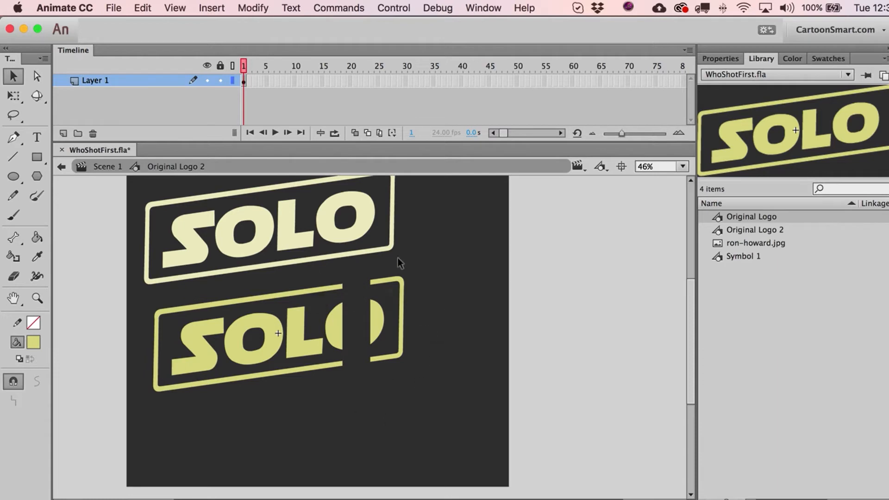
{"action": "key", "text": "super+z"}
{"action": "left_click", "coordinate": [477, 319]}
{"action": "double_click", "coordinate": [512, 288]}
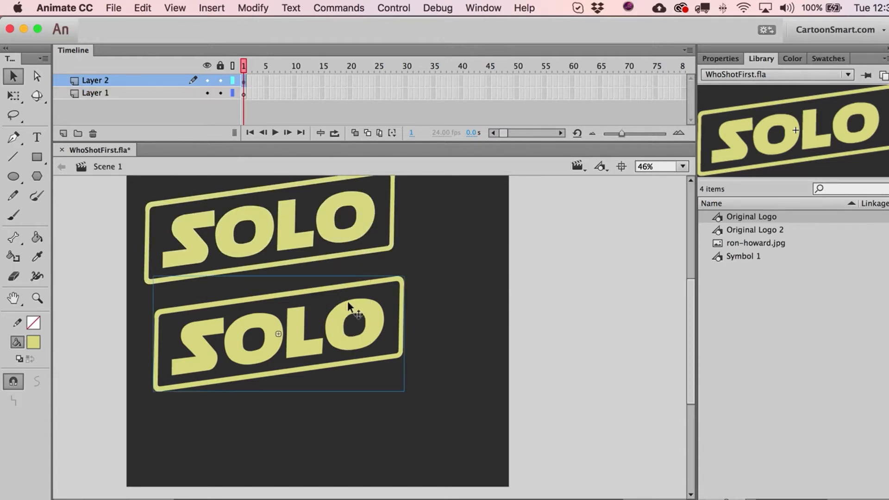
{"action": "double_click", "coordinate": [349, 315]}
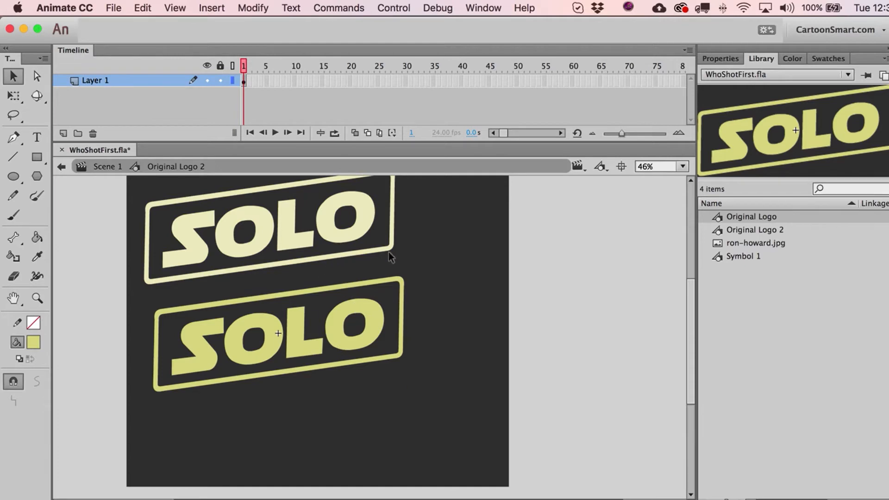
{"action": "double_click", "coordinate": [449, 260]}
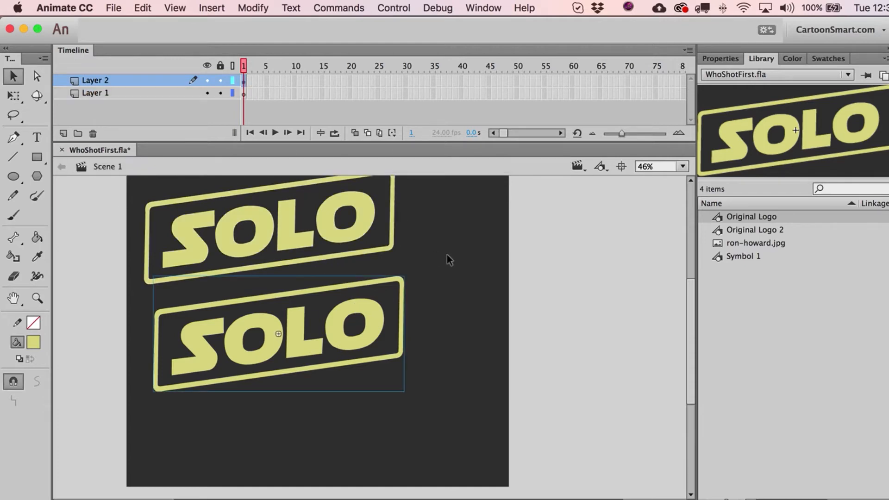
Step: Open the lower logo's symbol in place, return to Scene 1 and shift that logo slightly further below the upper one
{"action": "double_click", "coordinate": [332, 336]}
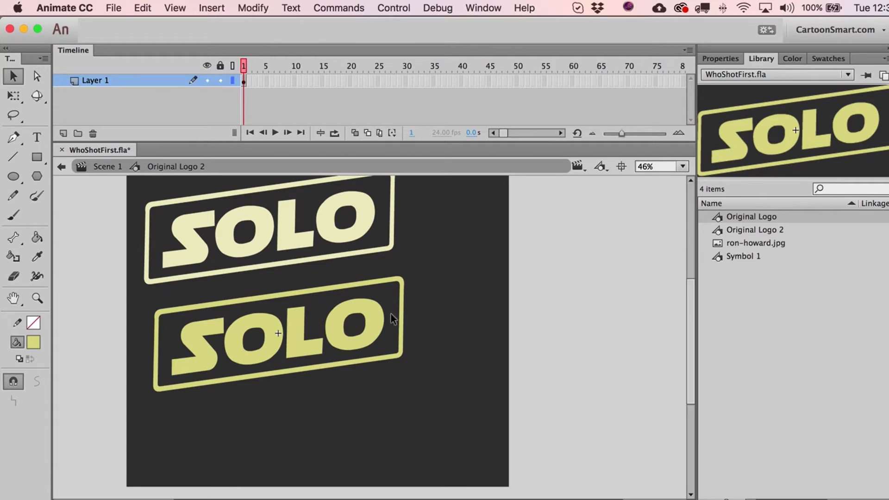
{"action": "scroll", "coordinate": [354, 312], "scroll_direction": "up", "scroll_amount": 3}
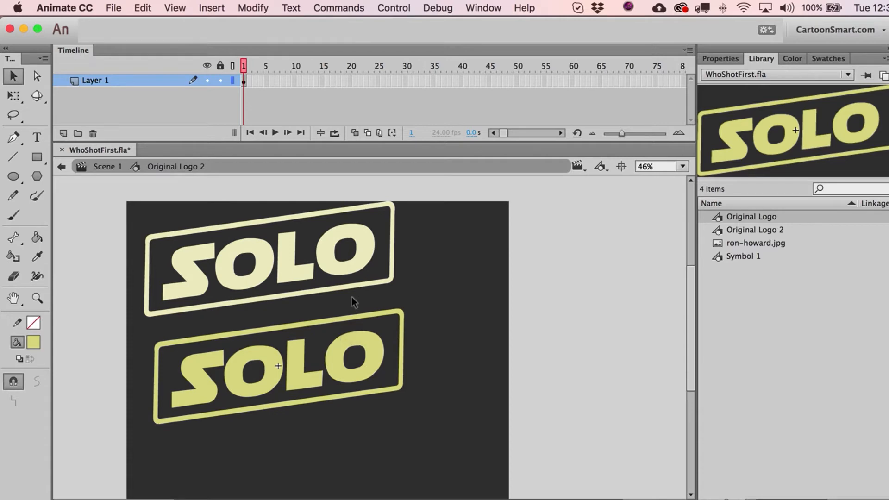
{"action": "double_click", "coordinate": [351, 296]}
{"action": "left_click_drag", "start_coordinate": [355, 353], "coordinate": [383, 377]}
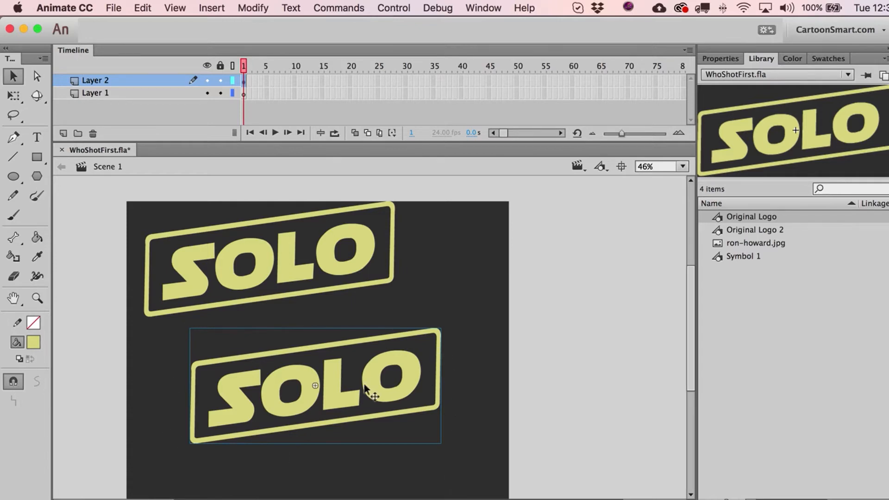
{"action": "left_click_drag", "start_coordinate": [371, 391], "coordinate": [331, 375]}
Step: Copy the upper logo straight across to its right and break the copy apart into raw shapes
{"action": "left_click", "coordinate": [383, 282]}
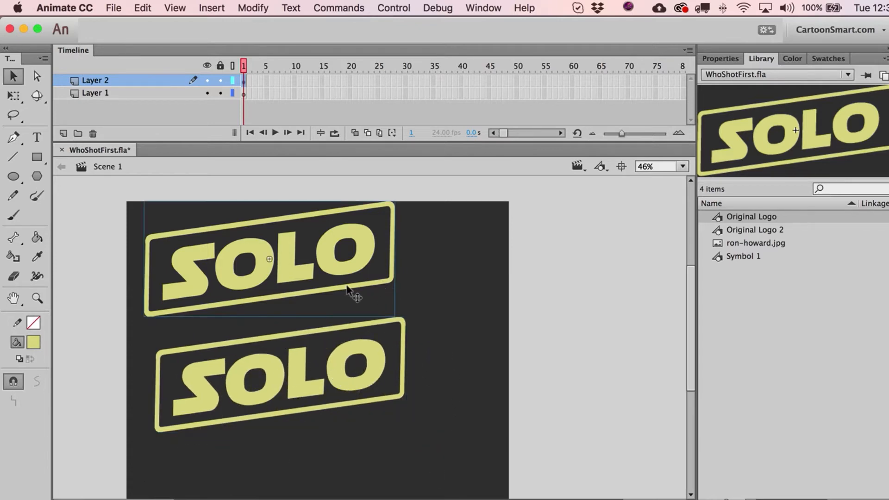
{"action": "left_click_drag", "start_coordinate": [252, 291], "coordinate": [513, 291]}
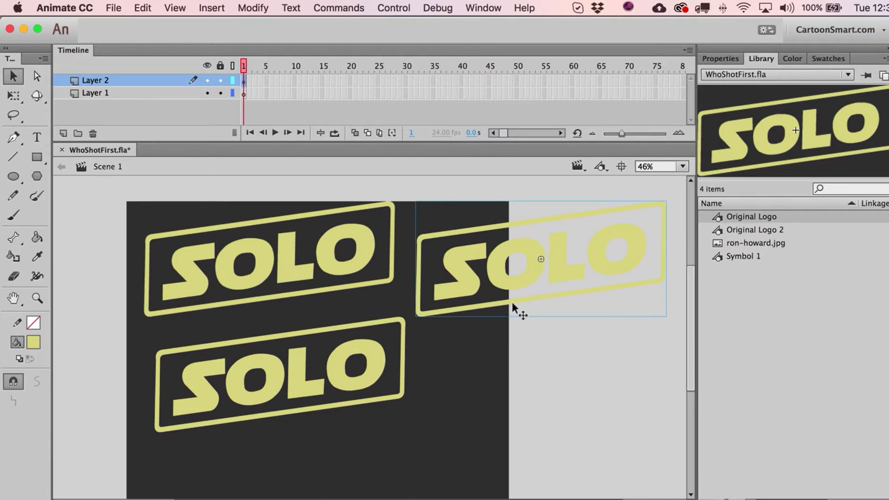
{"action": "left_click", "coordinate": [252, 8]}
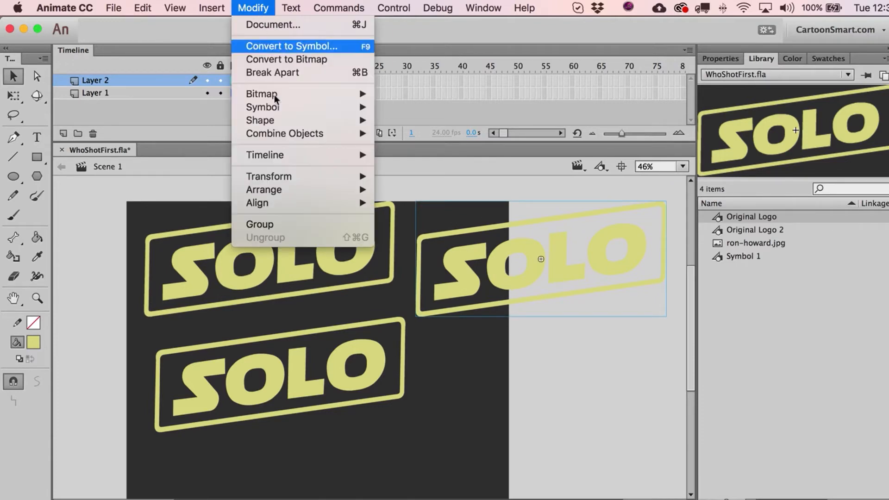
{"action": "left_click", "coordinate": [287, 74]}
{"action": "left_click", "coordinate": [536, 382]}
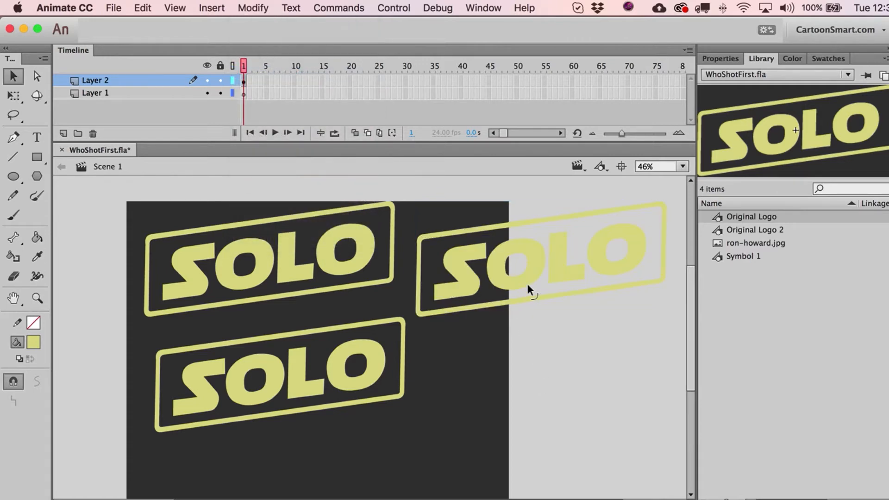
{"action": "left_click", "coordinate": [527, 283]}
{"action": "left_click", "coordinate": [529, 314]}
Step: Widen the stage to 2114 px in the document properties
{"action": "left_click", "coordinate": [719, 58]}
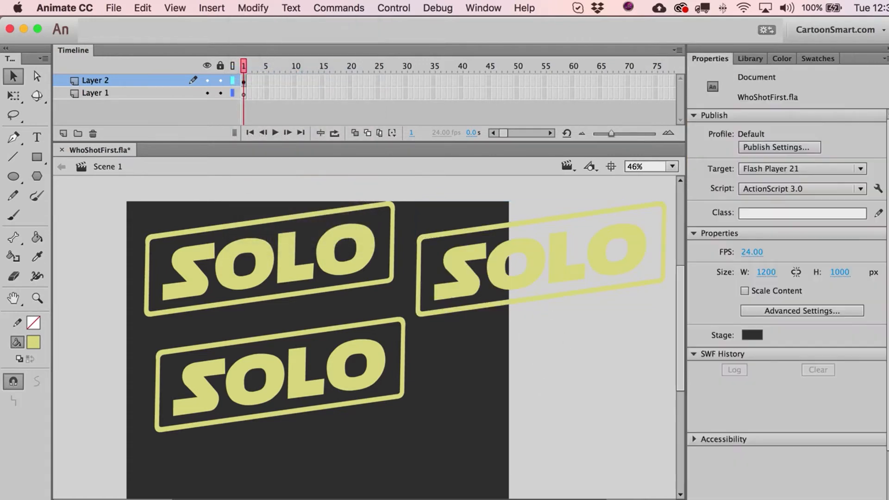
{"action": "left_click", "coordinate": [766, 272]}
{"action": "type", "text": "1535"}
{"action": "key", "text": "Return"}
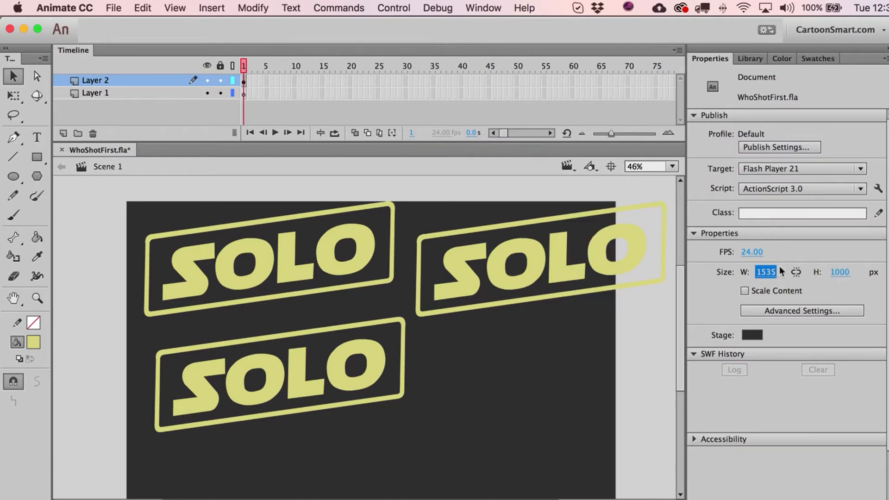
{"action": "type", "text": "2114"}
{"action": "key", "text": "Return"}
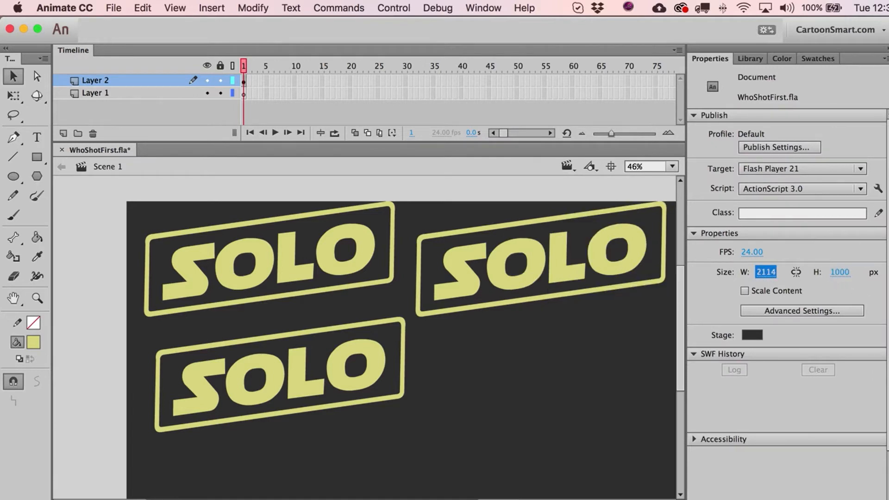
Step: Delete the broken-apart logo copy beside the upper logo
{"action": "left_click", "coordinate": [607, 324]}
{"action": "key", "text": "space"}
{"action": "left_click_drag", "start_coordinate": [423, 413], "coordinate": [350, 447]}
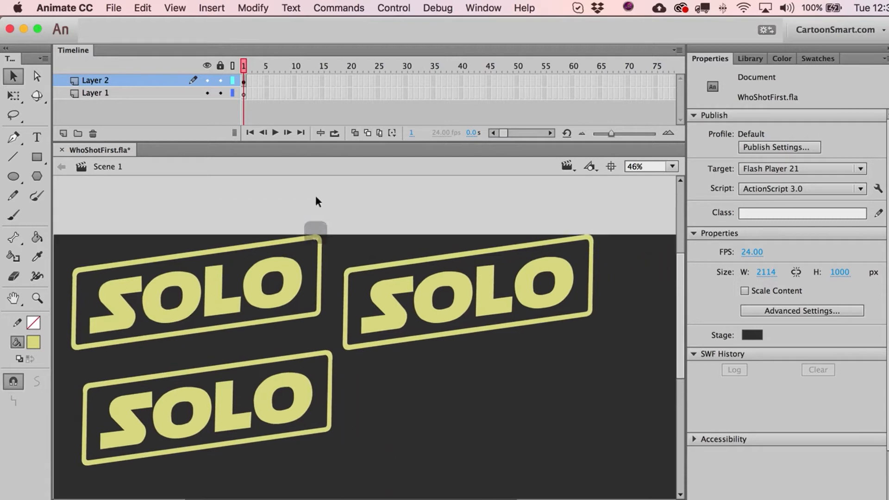
{"action": "left_click_drag", "start_coordinate": [639, 424], "coordinate": [631, 472]}
{"action": "key", "text": "Delete"}
{"action": "key", "text": "space"}
{"action": "left_click_drag", "start_coordinate": [378, 425], "coordinate": [428, 322]}
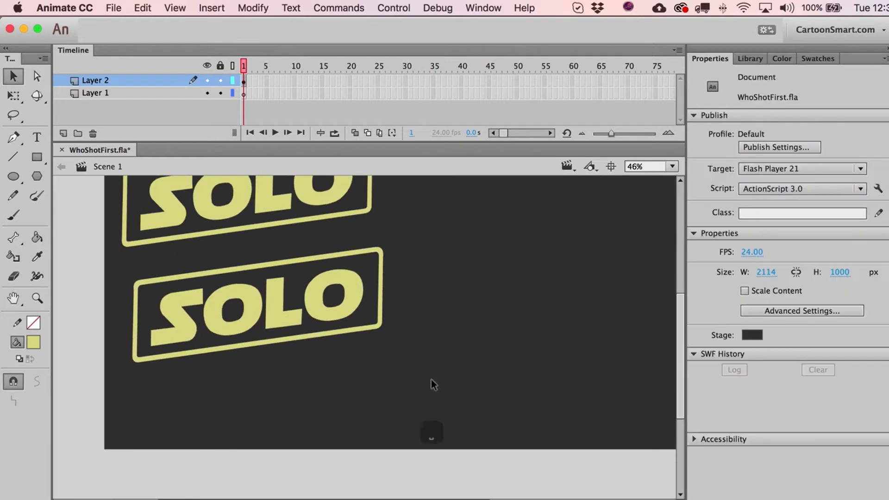
Step: Align the lower logo directly beneath the upper one and break it apart into raw shapes
{"action": "left_click_drag", "start_coordinate": [430, 411], "coordinate": [429, 448]}
{"action": "key", "text": "super+a"}
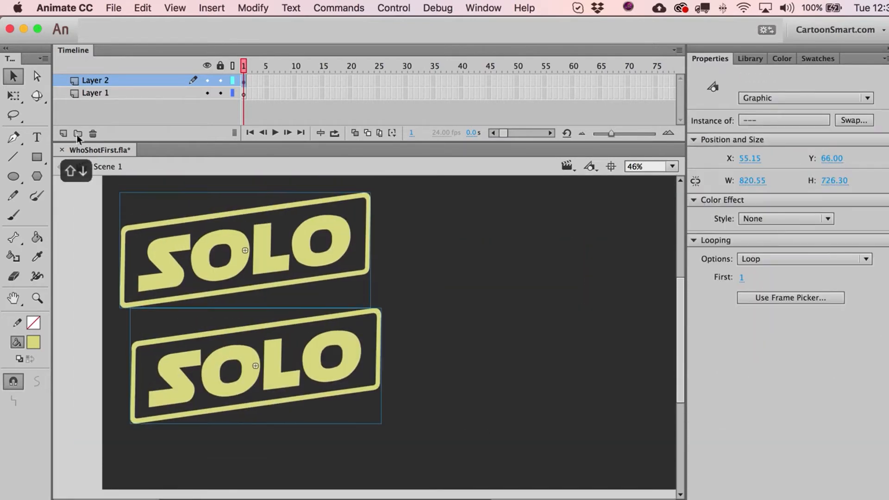
{"action": "left_click", "coordinate": [381, 399]}
{"action": "left_click_drag", "start_coordinate": [369, 393], "coordinate": [359, 393]}
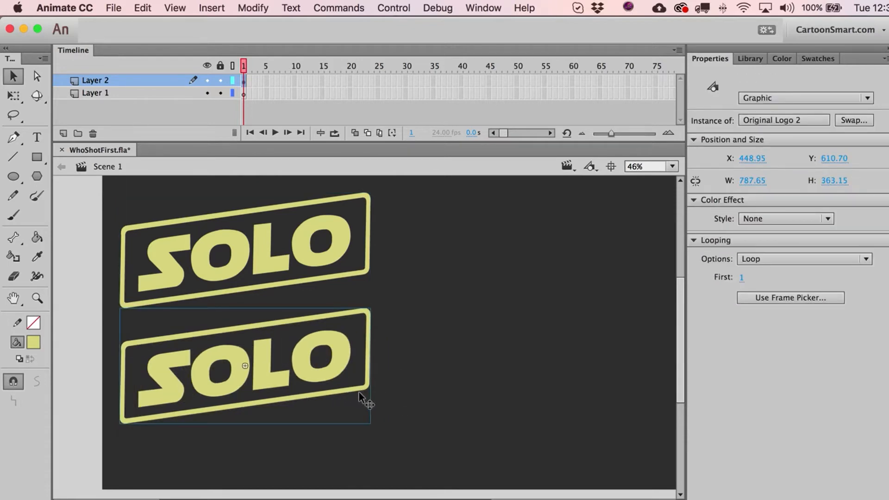
{"action": "key", "text": "super+b"}
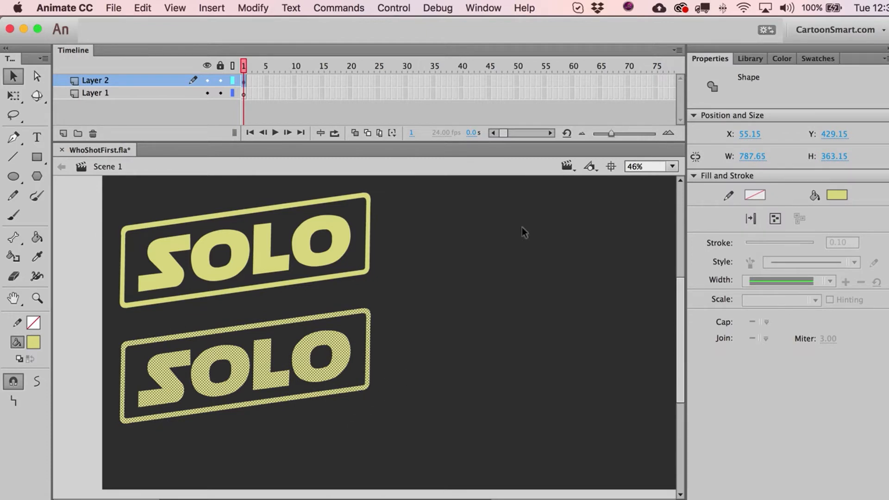
Step: Change the broken-apart lower logo's fill from a solid colour to a linear gradient
{"action": "left_click", "coordinate": [782, 59]}
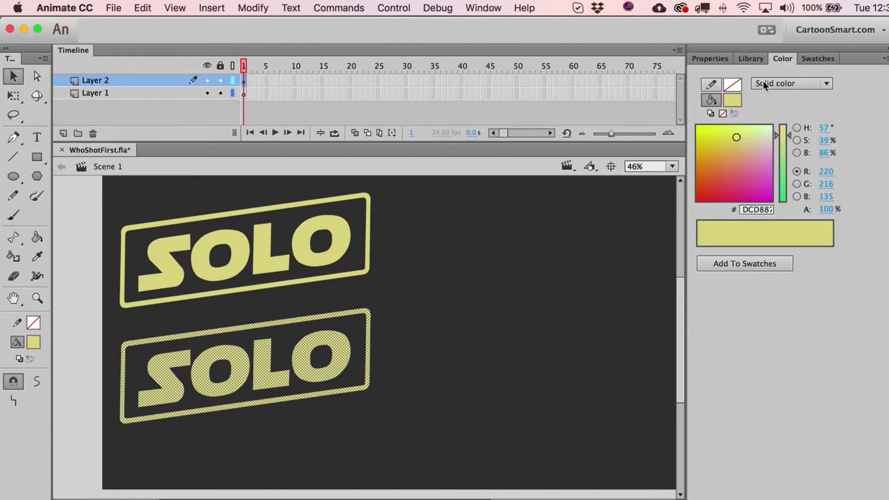
{"action": "left_click", "coordinate": [794, 82]}
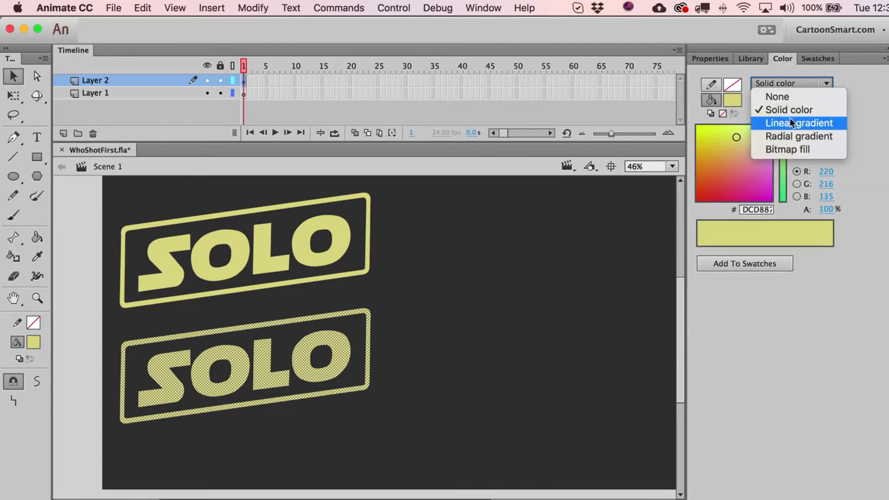
{"action": "left_click", "coordinate": [550, 106]}
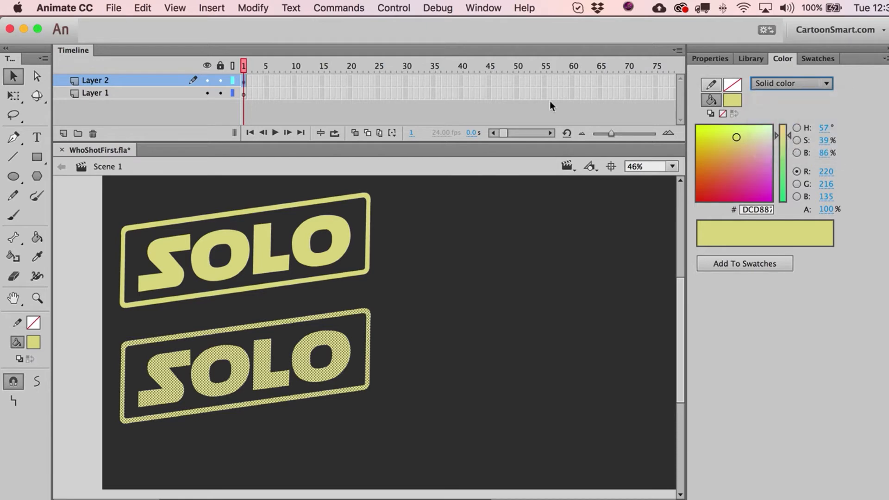
{"action": "left_click", "coordinate": [484, 8]}
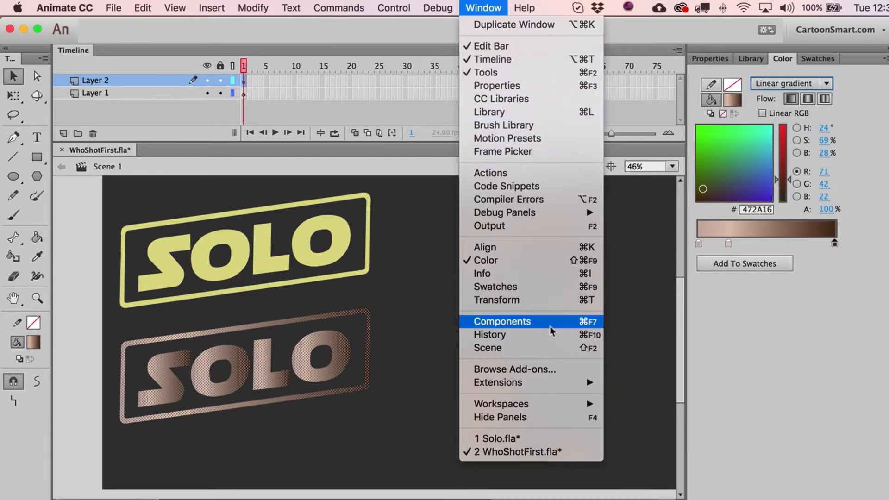
{"action": "left_click", "coordinate": [634, 217]}
{"action": "left_click", "coordinate": [838, 29]}
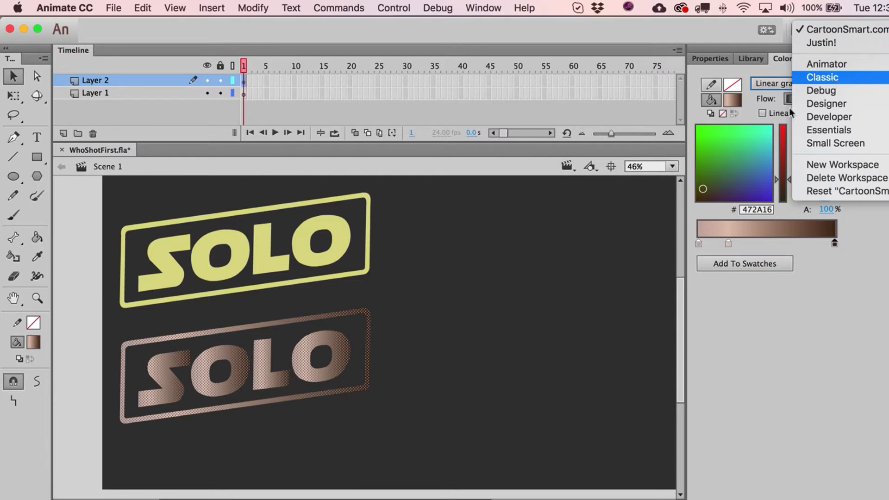
{"action": "left_click", "coordinate": [499, 293]}
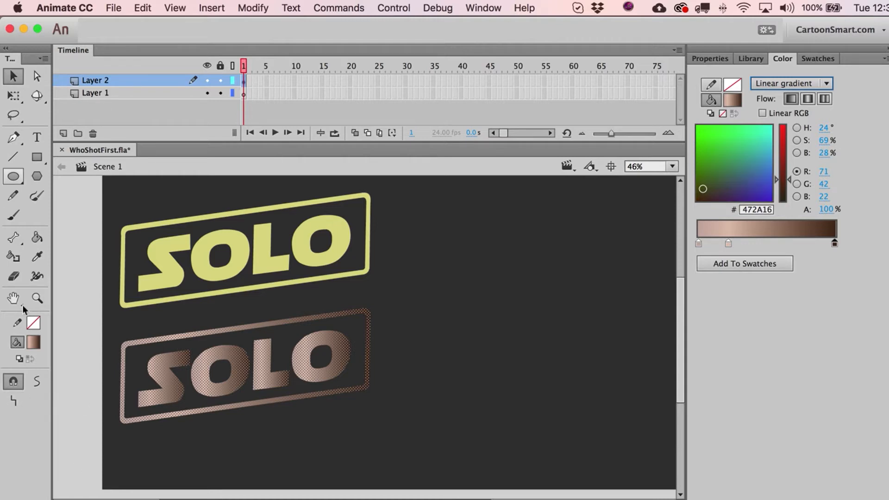
{"action": "left_click", "coordinate": [501, 8]}
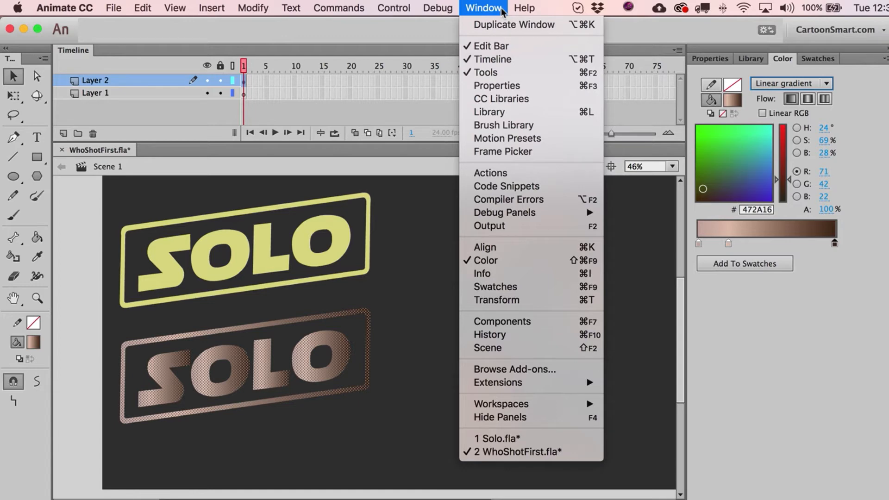
{"action": "left_click", "coordinate": [93, 200]}
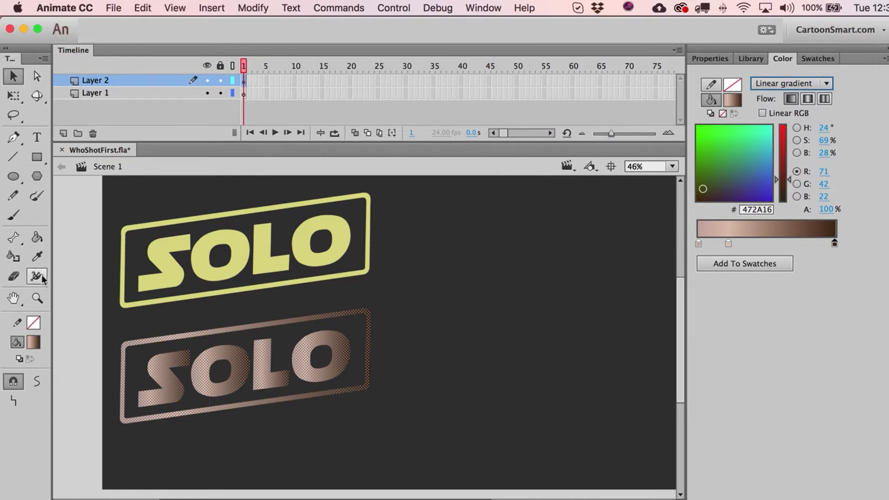
Step: Apply the gradient continuously across the lower logo with the Paint Bucket and remove its middle colour stop
{"action": "left_click", "coordinate": [39, 240]}
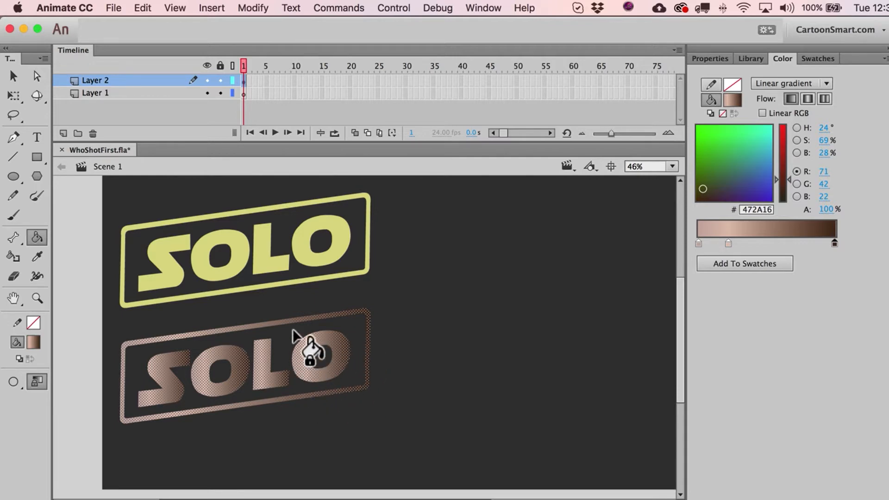
{"action": "left_click", "coordinate": [344, 347]}
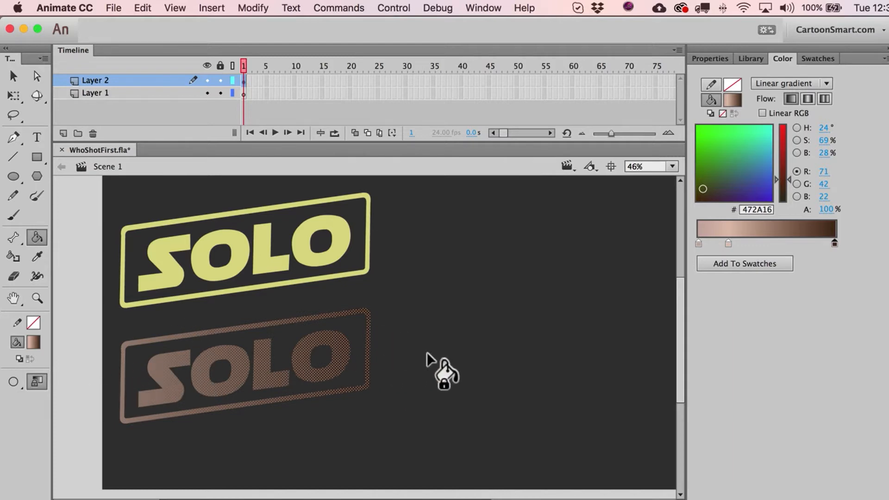
{"action": "left_click_drag", "start_coordinate": [728, 243], "coordinate": [731, 268]}
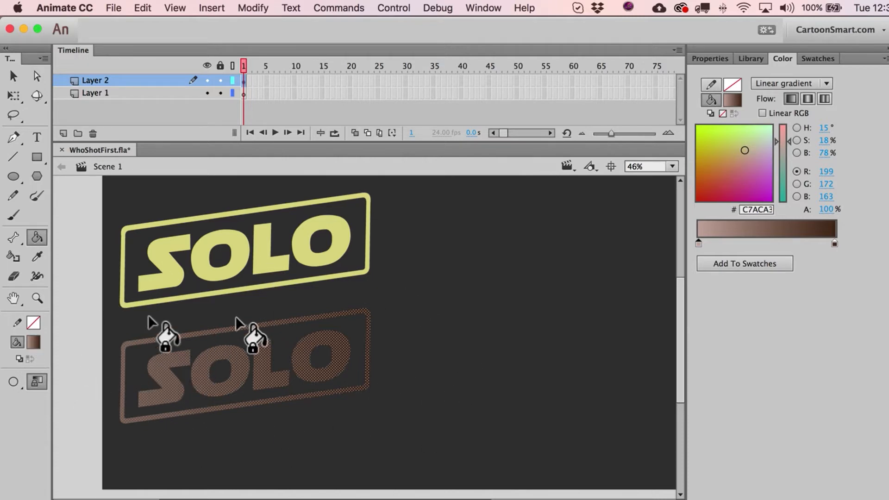
Step: Rotate the lower logo's gradient to run from top to bottom with the Gradient Transform tool, matching its slant and height to the logo
{"action": "left_click", "coordinate": [19, 97]}
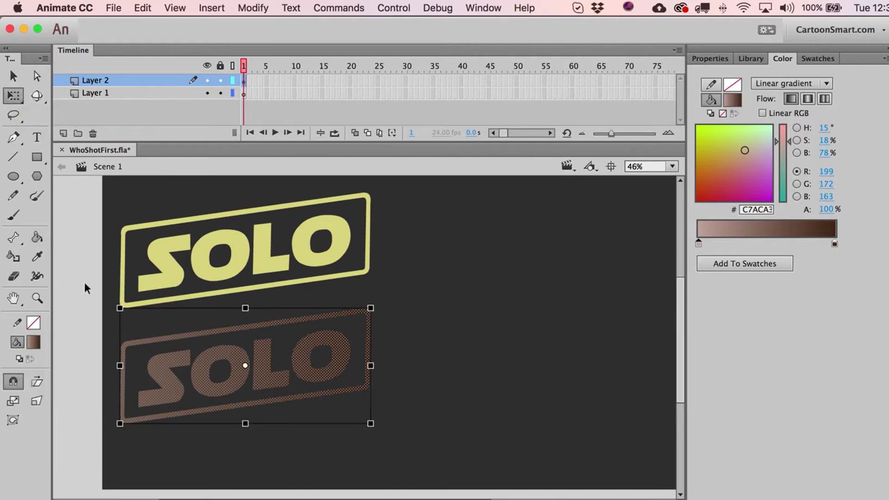
{"action": "left_click", "coordinate": [15, 96]}
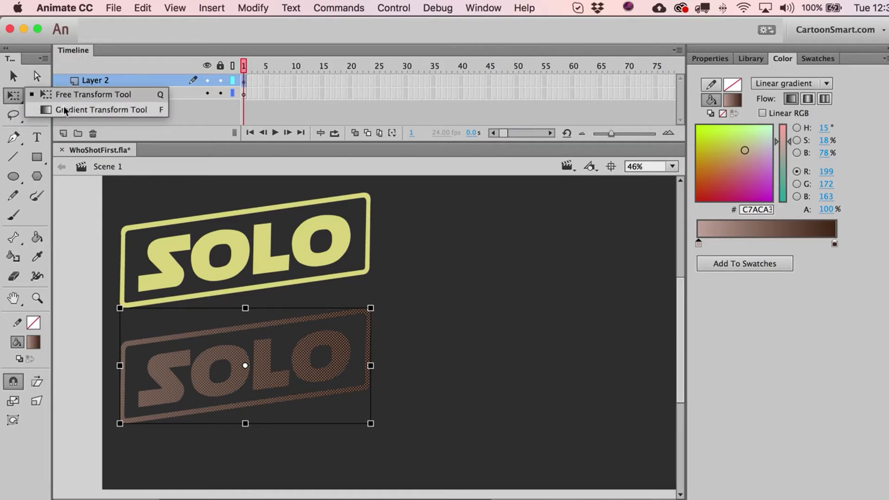
{"action": "left_click", "coordinate": [17, 102]}
{"action": "key", "text": "f"}
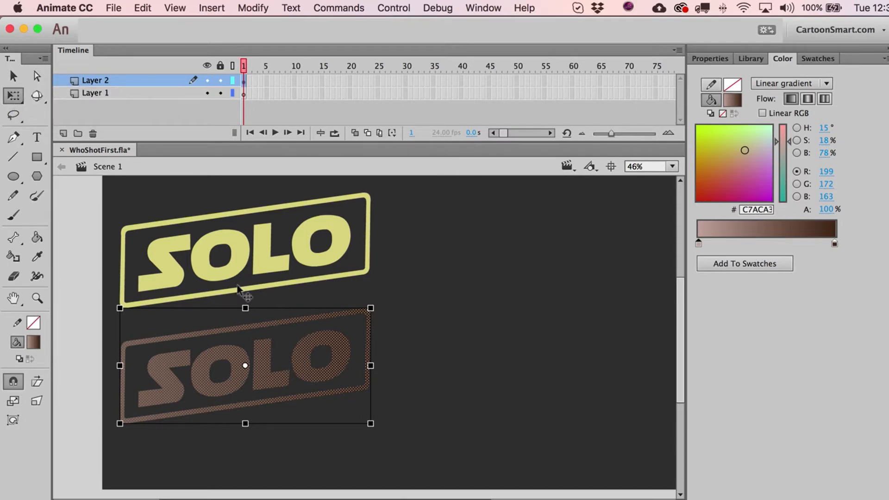
{"action": "left_click", "coordinate": [315, 375]}
{"action": "left_click_drag", "start_coordinate": [363, 365], "coordinate": [211, 365]}
{"action": "left_click_drag", "start_coordinate": [225, 365], "coordinate": [253, 366]}
{"action": "left_click_drag", "start_coordinate": [361, 310], "coordinate": [248, 414]}
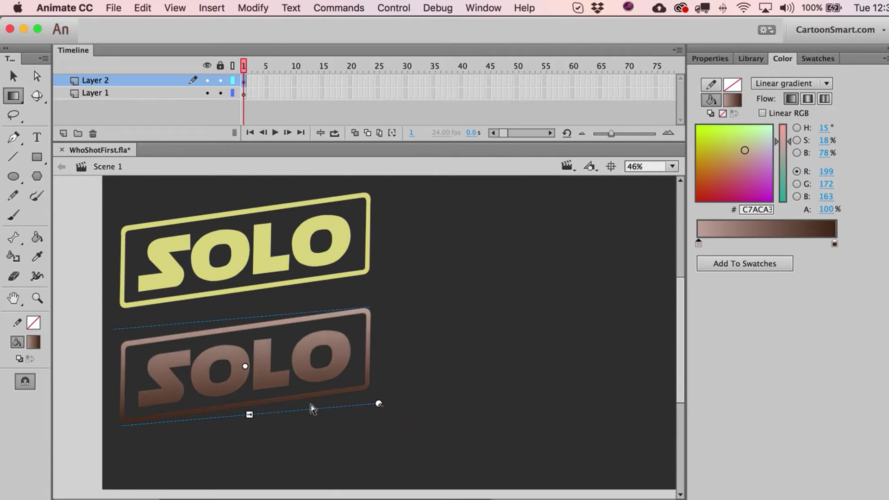
{"action": "left_click_drag", "start_coordinate": [380, 403], "coordinate": [380, 396]}
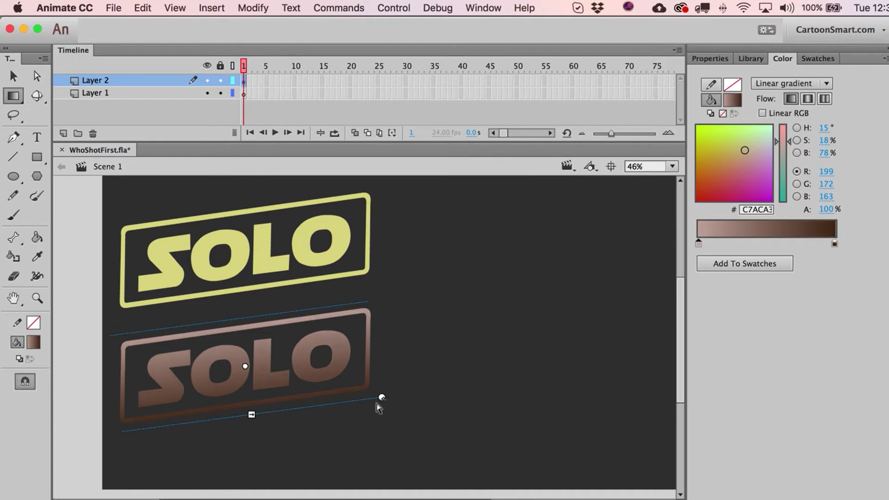
{"action": "left_click_drag", "start_coordinate": [252, 414], "coordinate": [250, 408]}
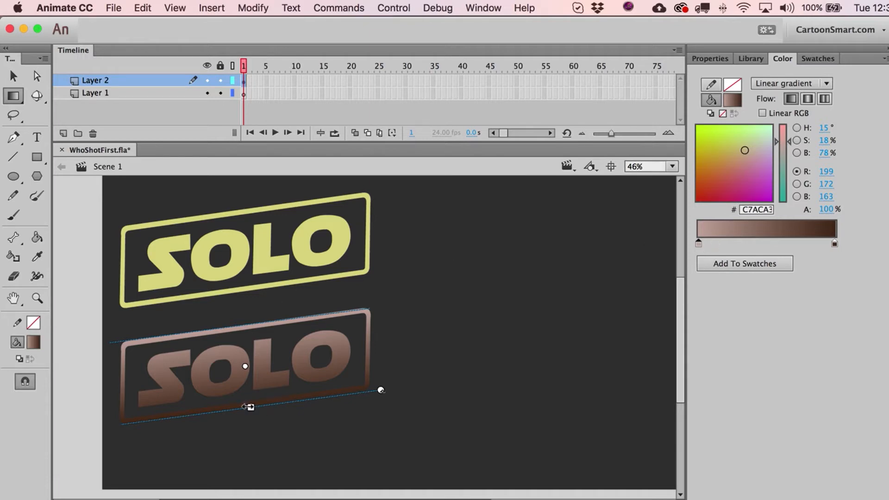
Step: Select the whole lower logo and set both end stops of its gradient to yellow #FFCC00
{"action": "key", "text": "v"}
{"action": "left_click_drag", "start_coordinate": [434, 297], "coordinate": [120, 464]}
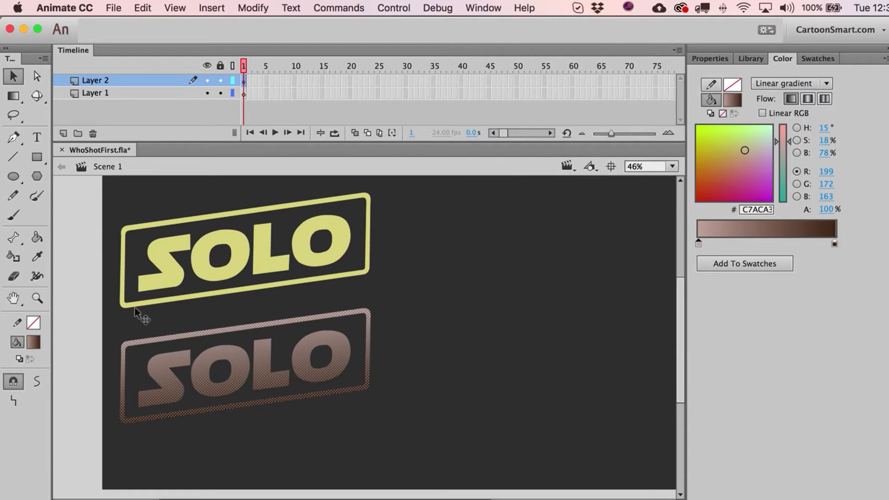
{"action": "double_click", "coordinate": [699, 243]}
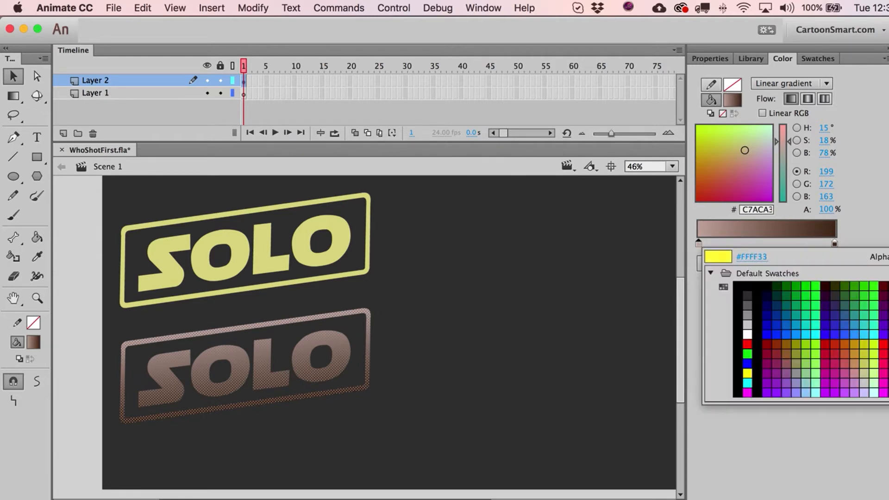
{"action": "left_click", "coordinate": [888, 344]}
{"action": "double_click", "coordinate": [834, 243]}
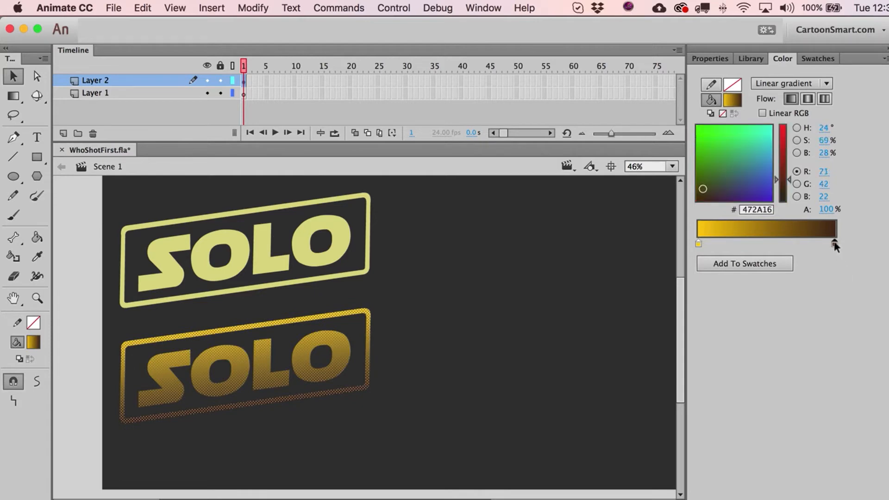
{"action": "left_click", "coordinate": [813, 344]}
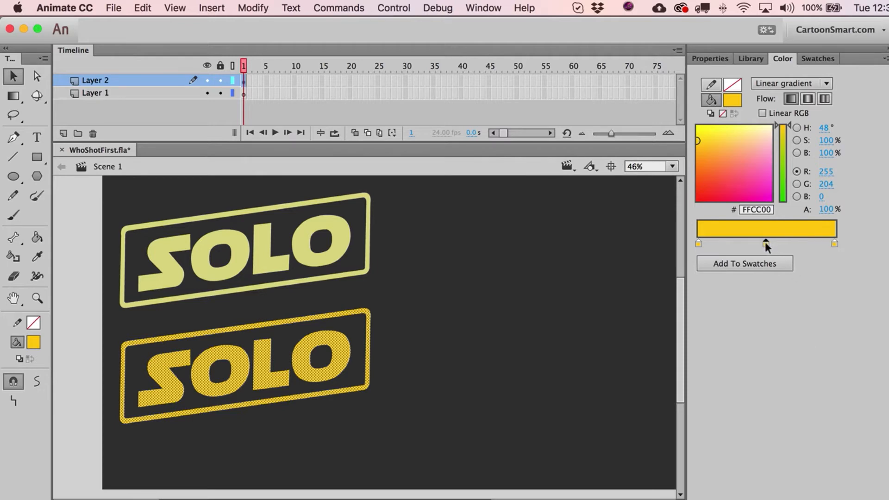
Step: Add an orange #FF6600 stop in the middle of the gradient and move both yellow stops inward toward it
{"action": "double_click", "coordinate": [765, 243]}
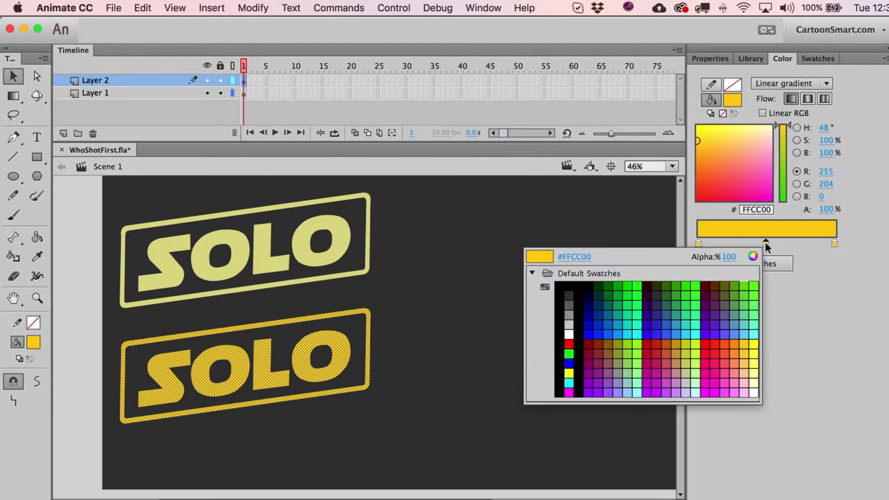
{"action": "left_click", "coordinate": [729, 342]}
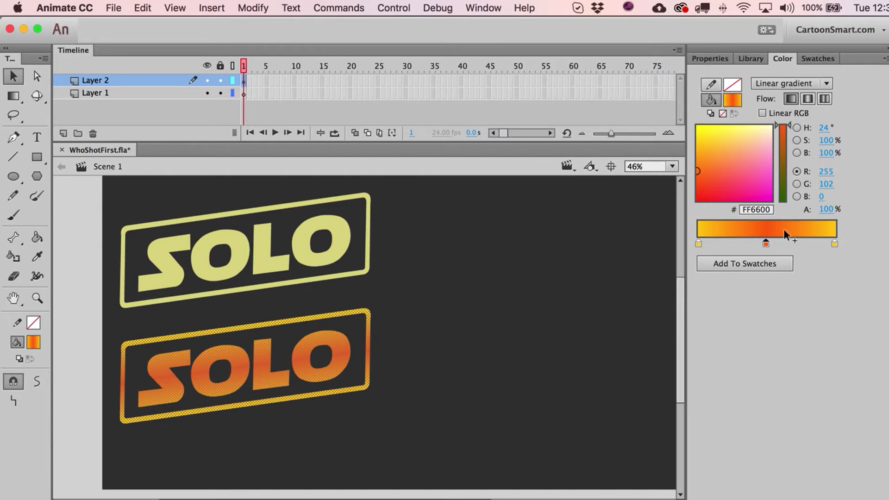
{"action": "left_click", "coordinate": [698, 243]}
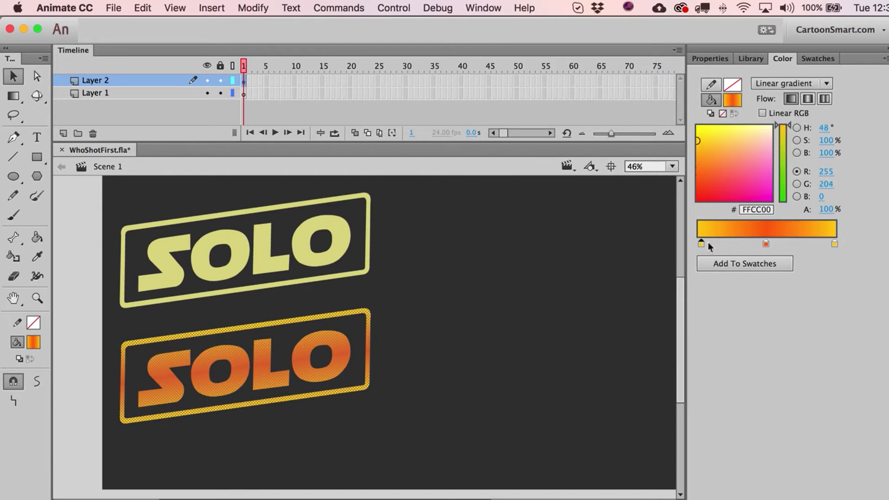
{"action": "left_click_drag", "start_coordinate": [729, 241], "coordinate": [729, 241]}
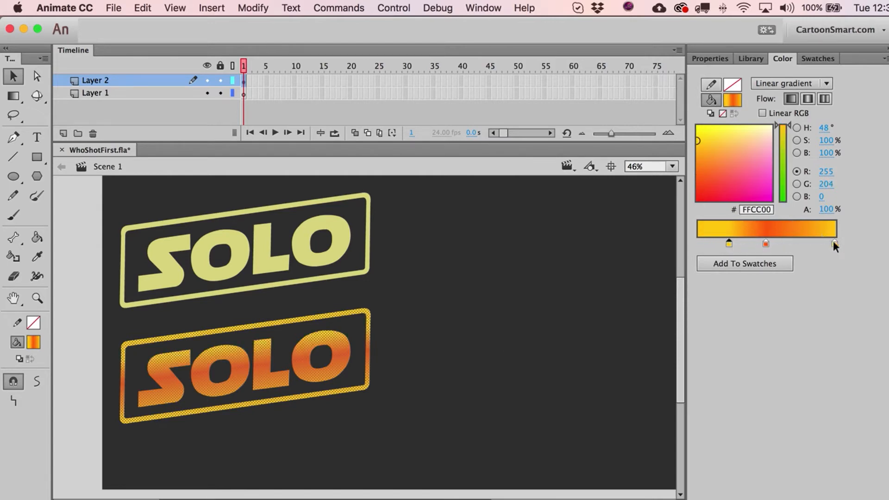
{"action": "left_click_drag", "start_coordinate": [794, 243], "coordinate": [794, 243]}
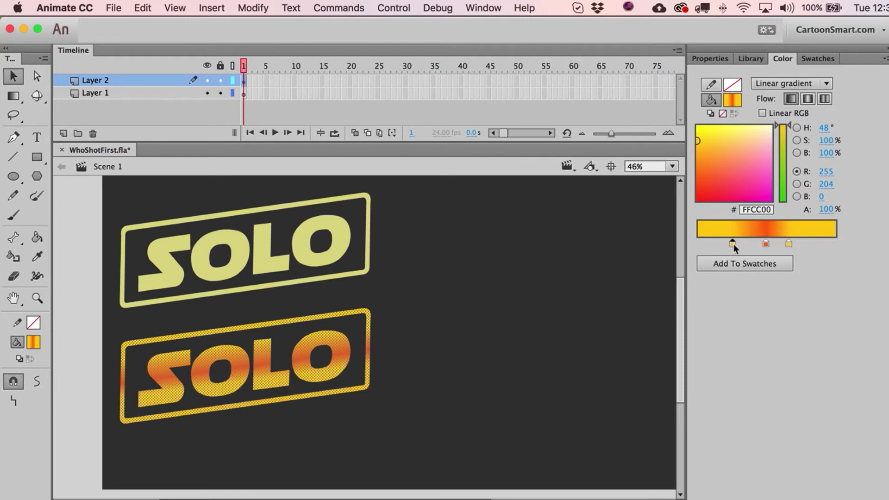
{"action": "left_click_drag", "start_coordinate": [737, 243], "coordinate": [736, 243]}
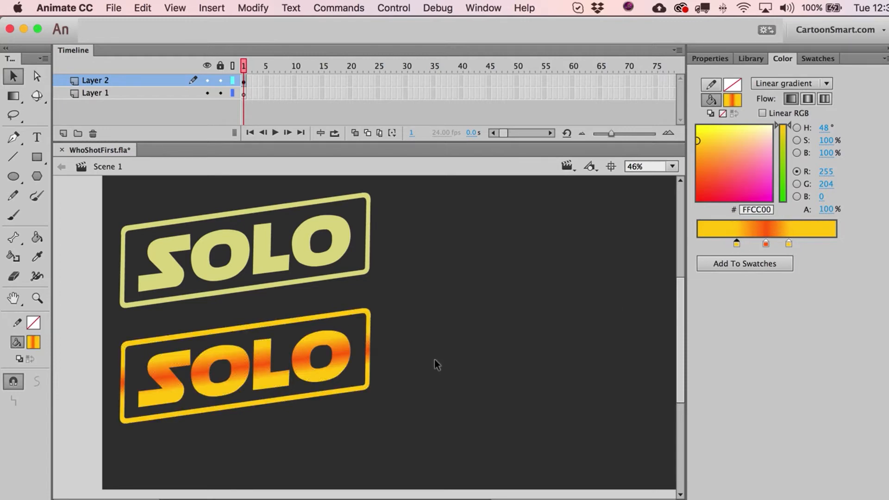
{"action": "left_click_drag", "start_coordinate": [434, 359], "coordinate": [441, 376]}
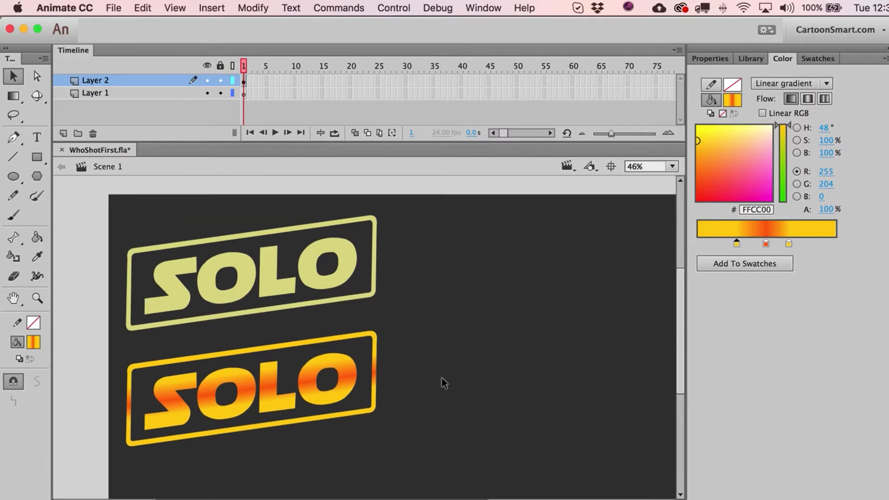
{"action": "left_click_drag", "start_coordinate": [419, 363], "coordinate": [429, 336]}
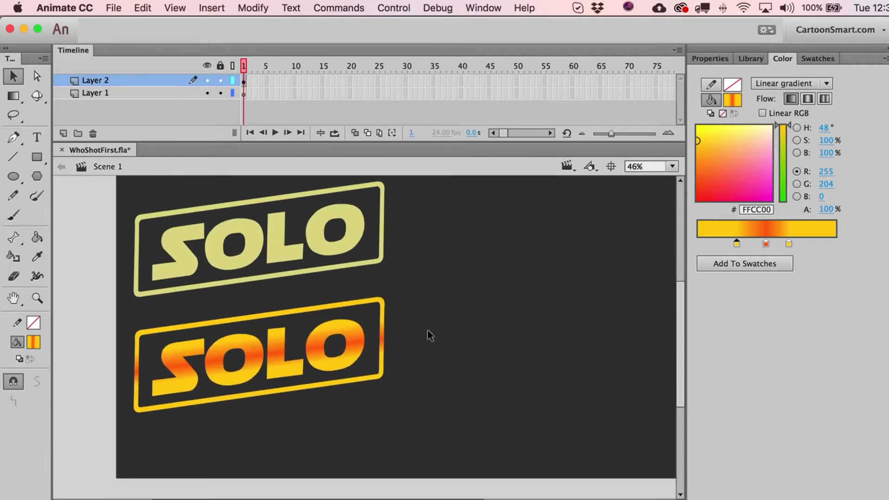
{"action": "double_click", "coordinate": [382, 337]}
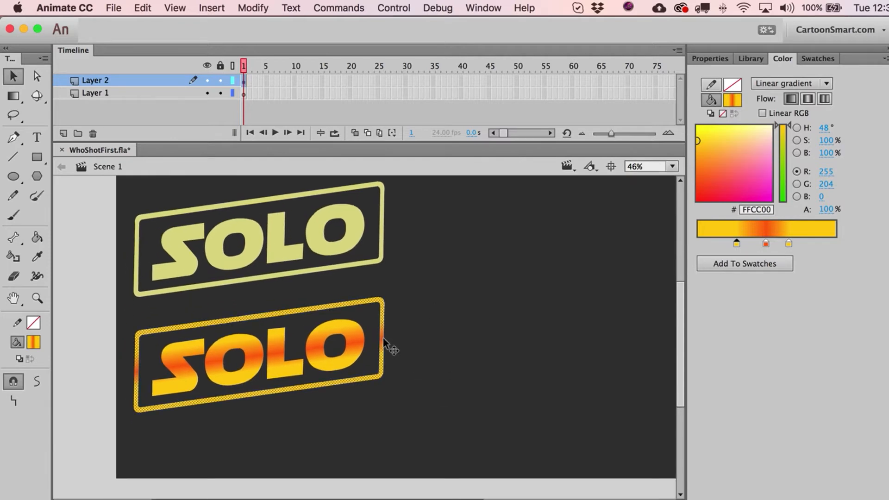
{"action": "left_click", "coordinate": [435, 342]}
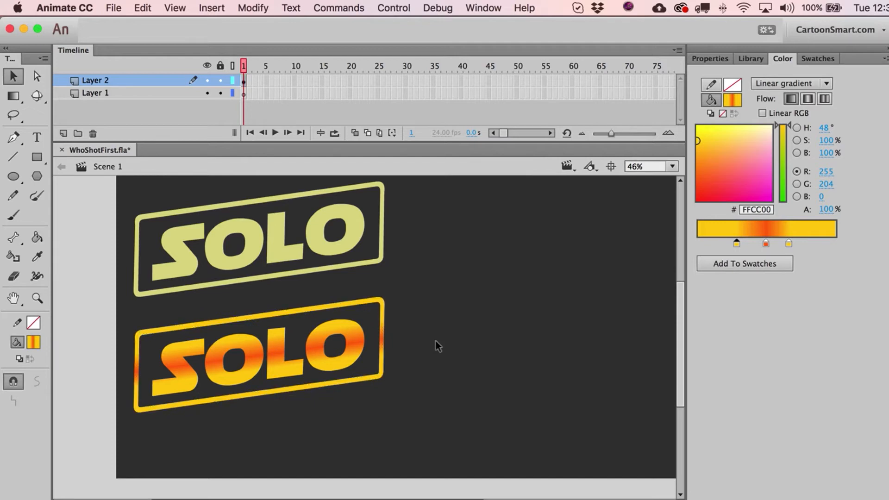
Step: Try insetting the lower logo's frame by 3 px with Expand Fill, and undo it
{"action": "double_click", "coordinate": [384, 330]}
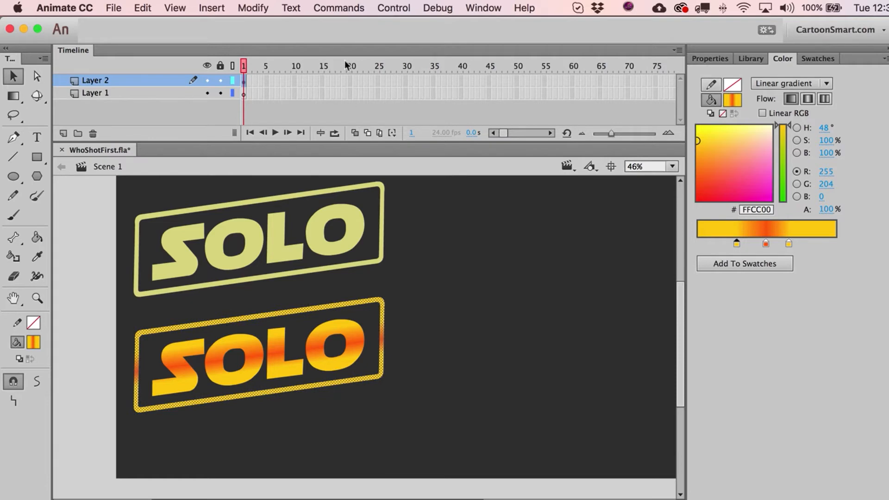
{"action": "left_click", "coordinate": [210, 10]}
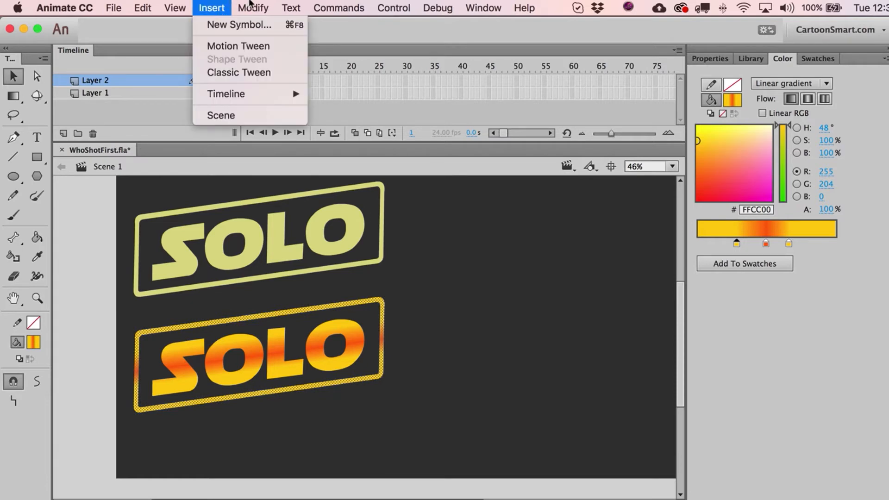
{"action": "mouse_move", "coordinate": [273, 14]}
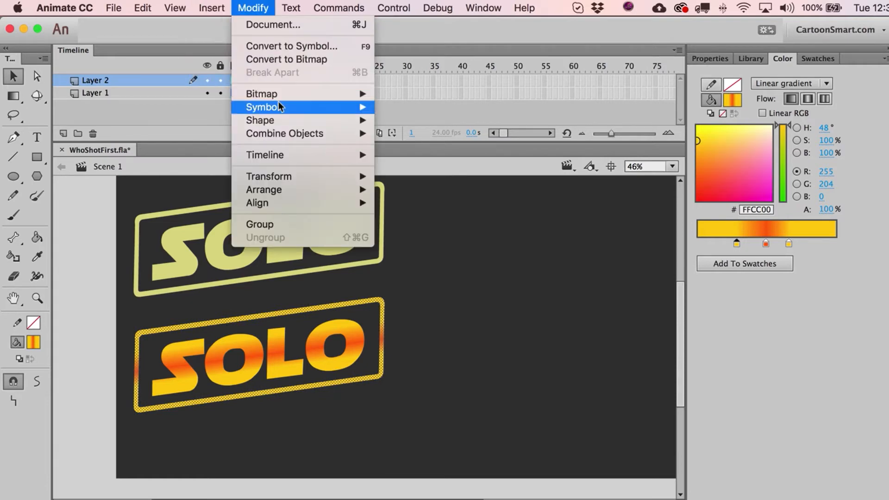
{"action": "mouse_move", "coordinate": [279, 106]}
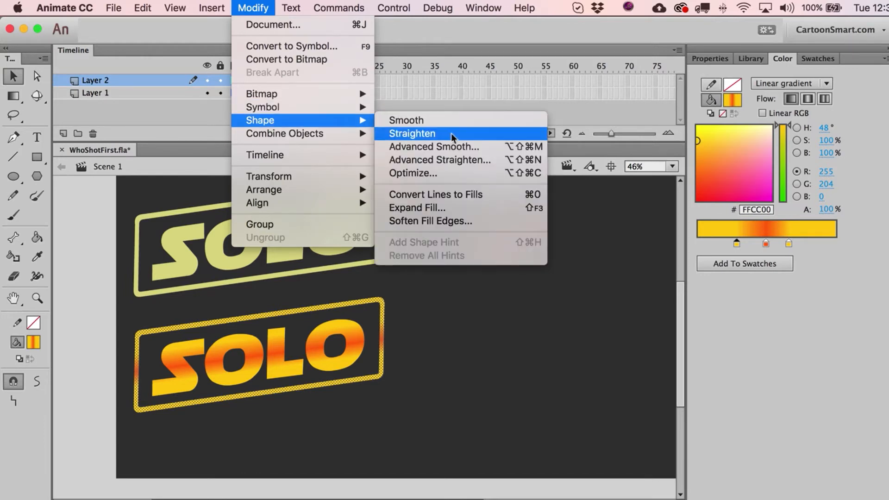
{"action": "left_click", "coordinate": [438, 204]}
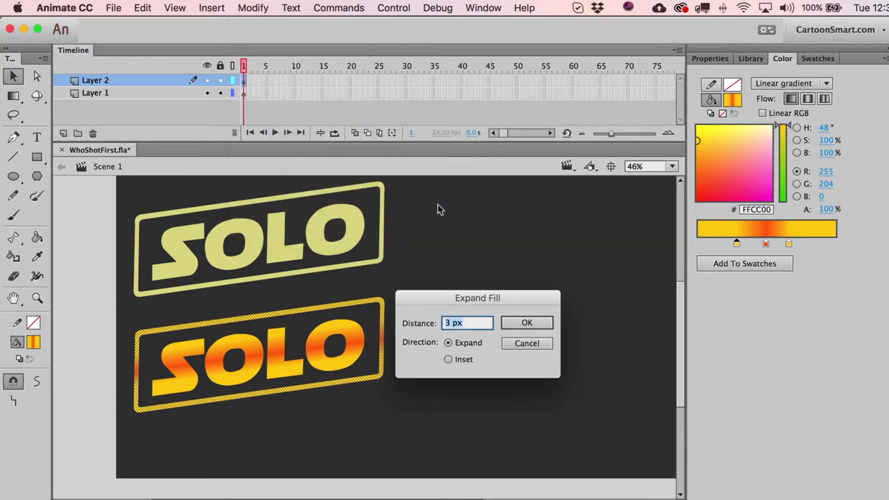
{"action": "left_click_drag", "start_coordinate": [426, 296], "coordinate": [439, 240]}
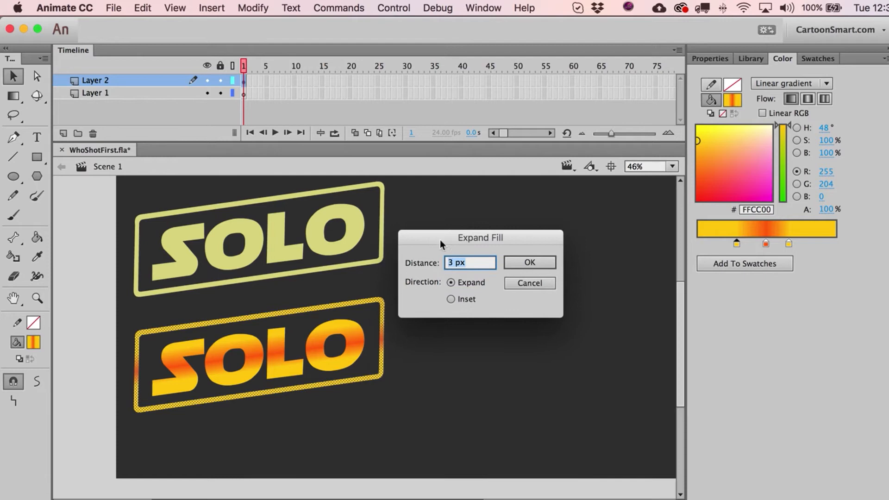
{"action": "left_click", "coordinate": [450, 300]}
{"action": "left_click", "coordinate": [532, 262]}
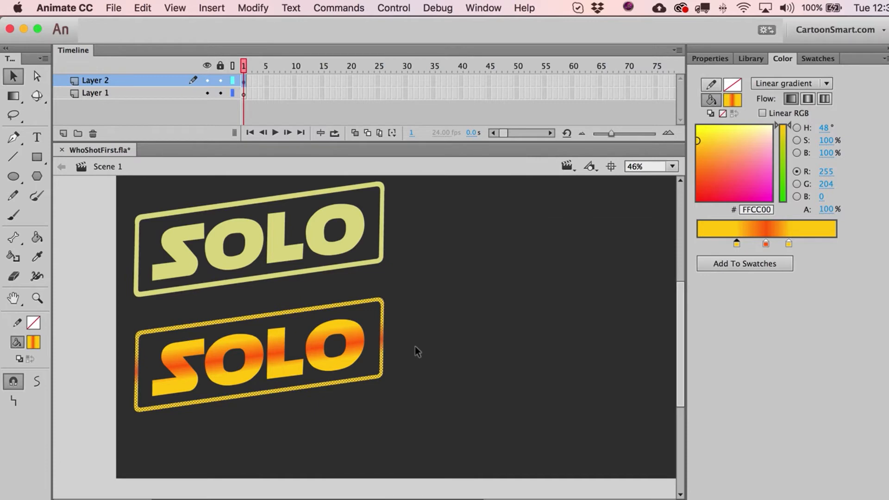
{"action": "key", "text": "super+z"}
Step: Try an Expand Fill inset of 10 px on the lower logo's frame, and undo it
{"action": "left_click", "coordinate": [254, 9]}
{"action": "mouse_move", "coordinate": [288, 155]}
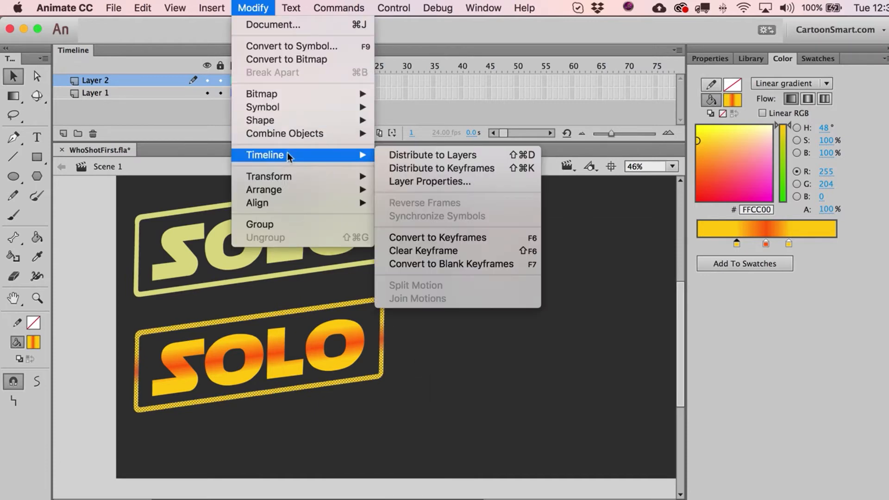
{"action": "mouse_move", "coordinate": [289, 120]}
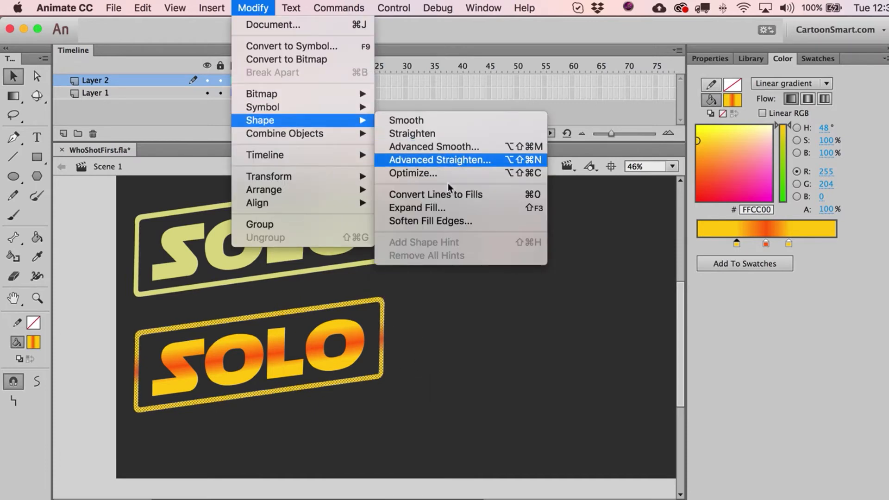
{"action": "left_click", "coordinate": [440, 208]}
{"action": "type", "text": "10"}
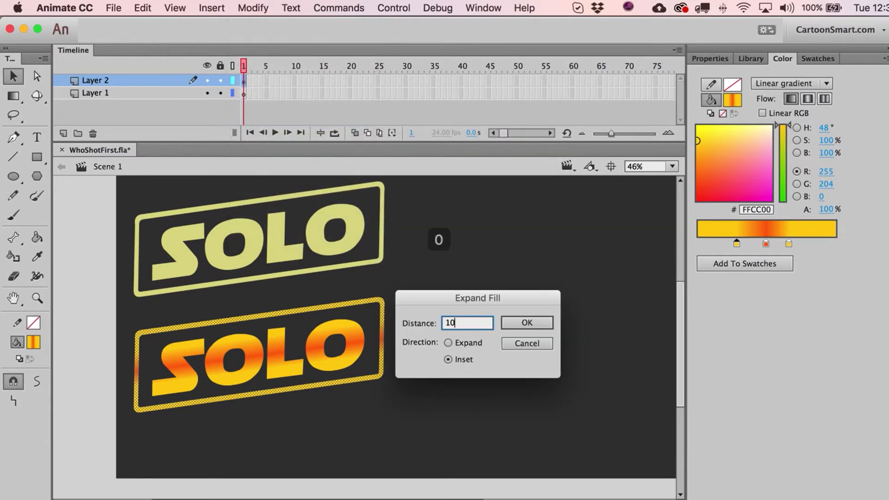
{"action": "key", "text": "Return"}
{"action": "key", "text": "super+z"}
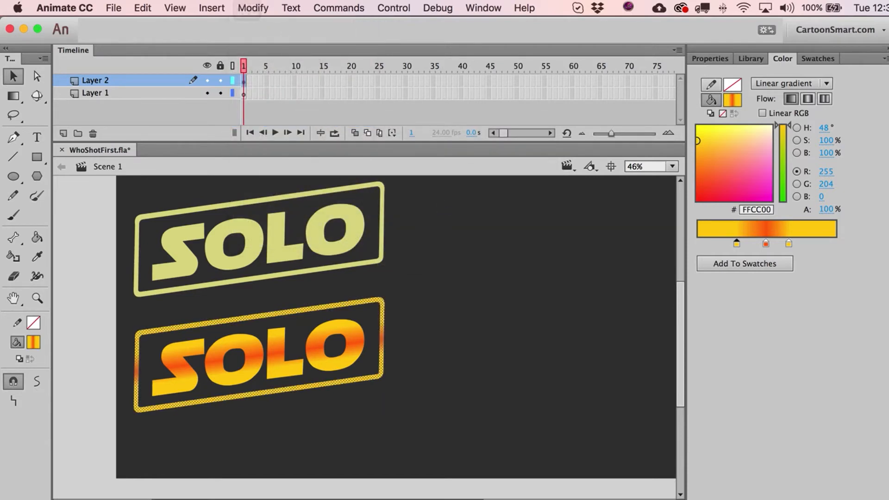
Step: Try thickening the lower logo's frame with a 10 px outward Expand Fill, undo it and deselect the frame
{"action": "left_click", "coordinate": [259, 11]}
{"action": "mouse_move", "coordinate": [289, 120]}
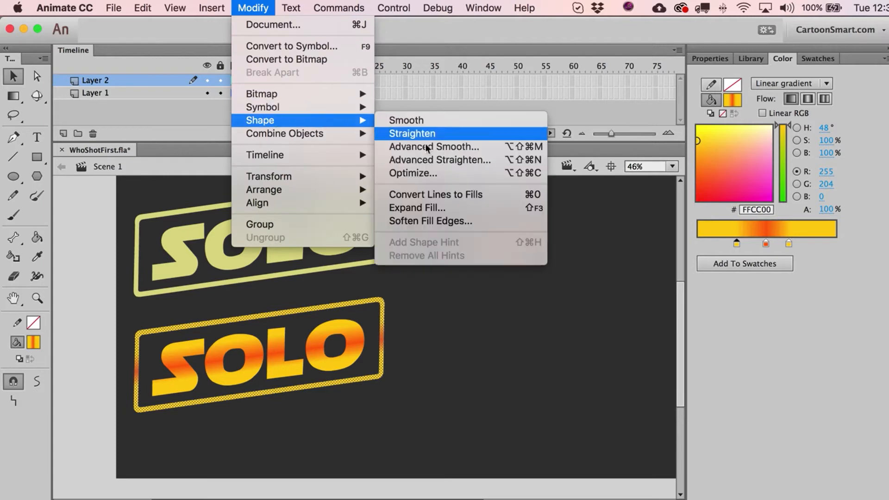
{"action": "left_click", "coordinate": [428, 206]}
{"action": "left_click", "coordinate": [447, 343]}
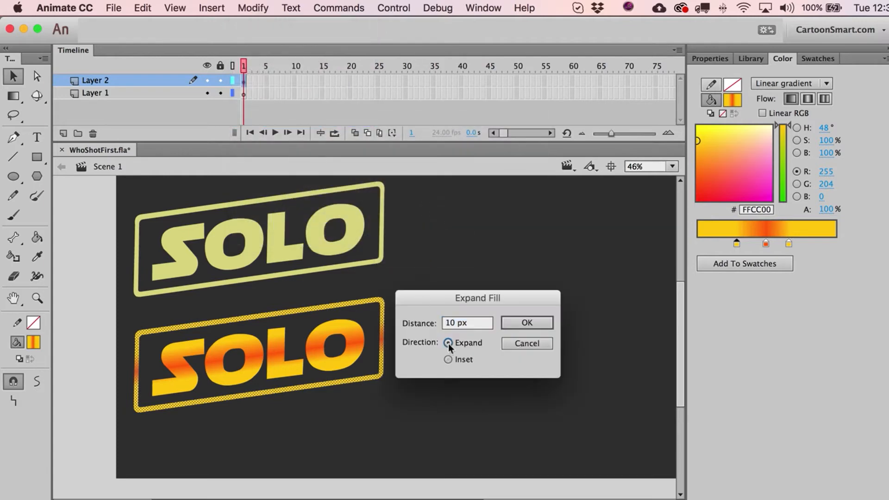
{"action": "left_click", "coordinate": [527, 323]}
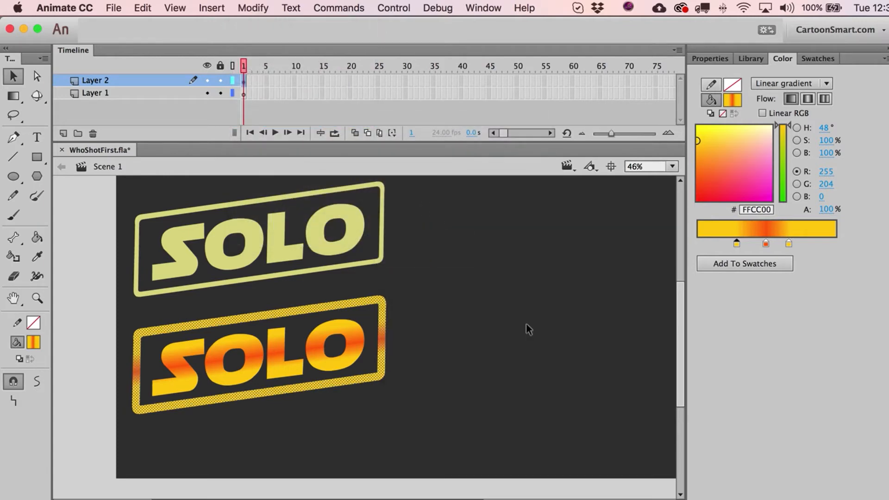
{"action": "left_click", "coordinate": [248, 413]}
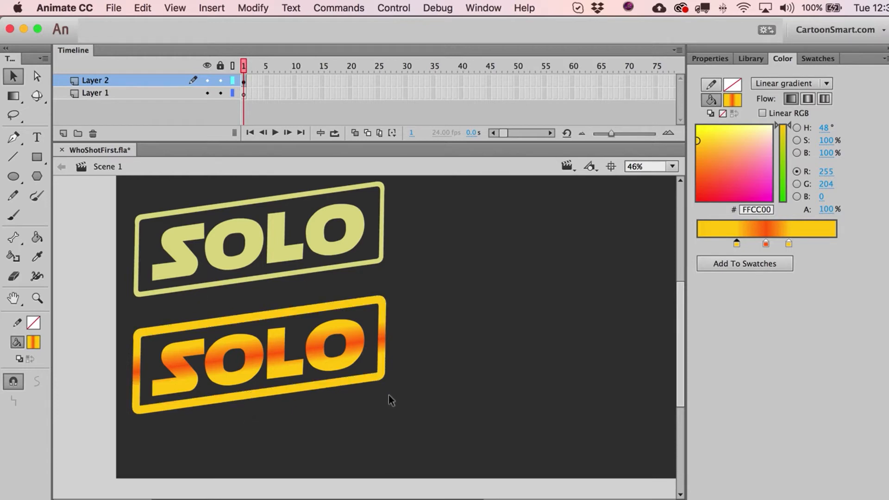
{"action": "key", "text": "super+z"}
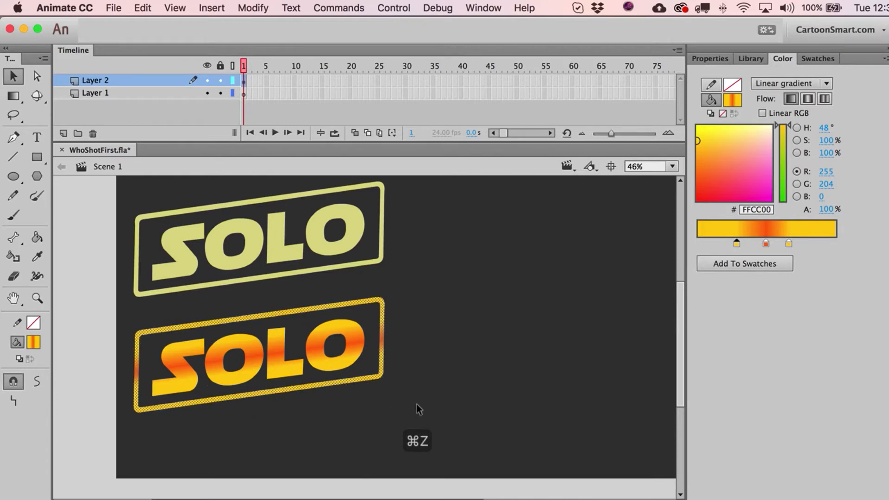
{"action": "left_click", "coordinate": [418, 404]}
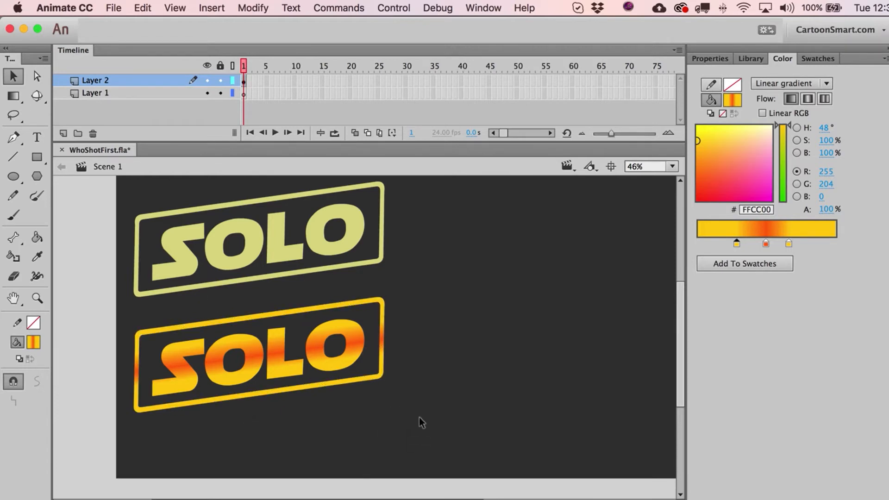
Step: Select the whole lower gradient logo and convert it to a symbol
{"action": "left_click_drag", "start_coordinate": [419, 288], "coordinate": [52, 466]}
{"action": "key", "text": "F8"}
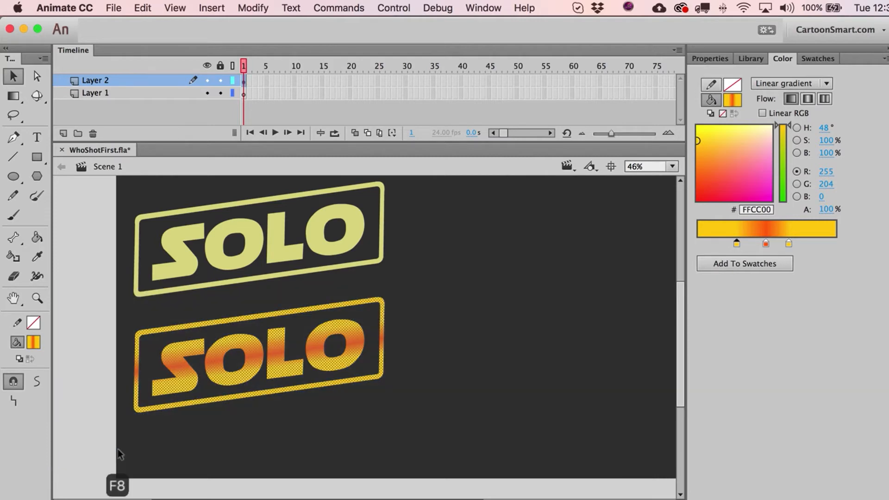
{"action": "key", "text": "Return"}
Step: Scale both logos down together with Free Transform and move them toward the upper-left corner of the stage
{"action": "scroll", "coordinate": [440, 376], "scroll_direction": "up", "scroll_amount": 2}
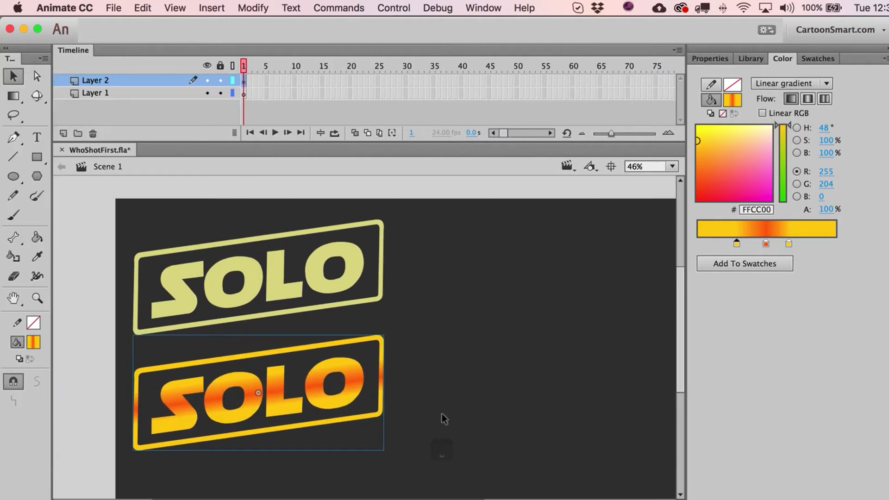
{"action": "left_click", "coordinate": [381, 231], "text": "shift"}
{"action": "key", "text": "q"}
{"action": "left_click_drag", "start_coordinate": [384, 220], "coordinate": [353, 229]}
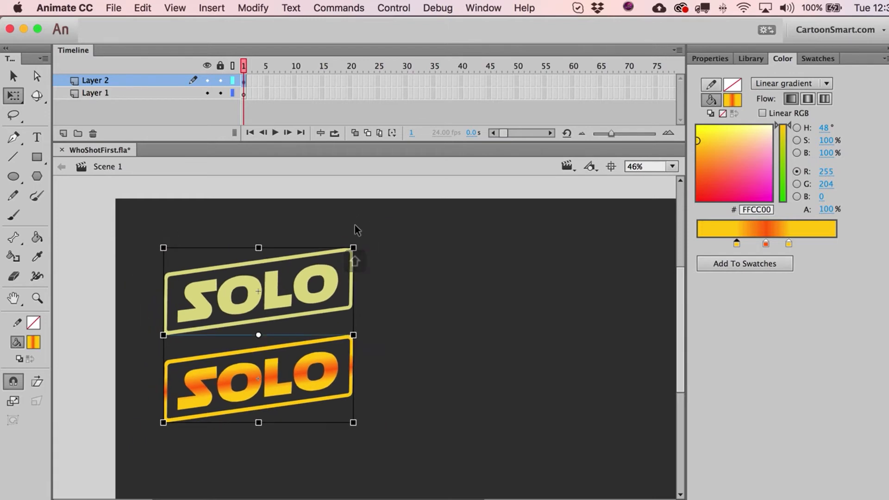
{"action": "key", "text": "space"}
{"action": "left_click_drag", "start_coordinate": [369, 274], "coordinate": [342, 251]}
{"action": "key", "text": "a"}
{"action": "left_click_drag", "start_coordinate": [325, 285], "coordinate": [313, 251]}
{"action": "left_click", "coordinate": [376, 326]}
Step: Duplicate the gradient logo and place the copy directly below it
{"action": "key", "text": "space"}
{"action": "left_click_drag", "start_coordinate": [377, 327], "coordinate": [373, 294]}
{"action": "key", "text": "a"}
{"action": "left_click_drag", "start_coordinate": [285, 300], "coordinate": [274, 381]}
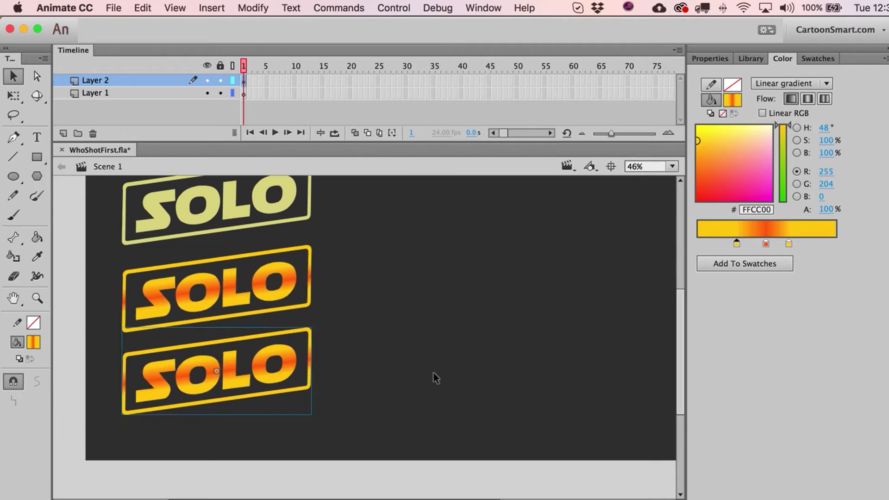
Step: Break apart the new bottom logo and change its fill to a radial gradient
{"action": "key", "text": "super+b"}
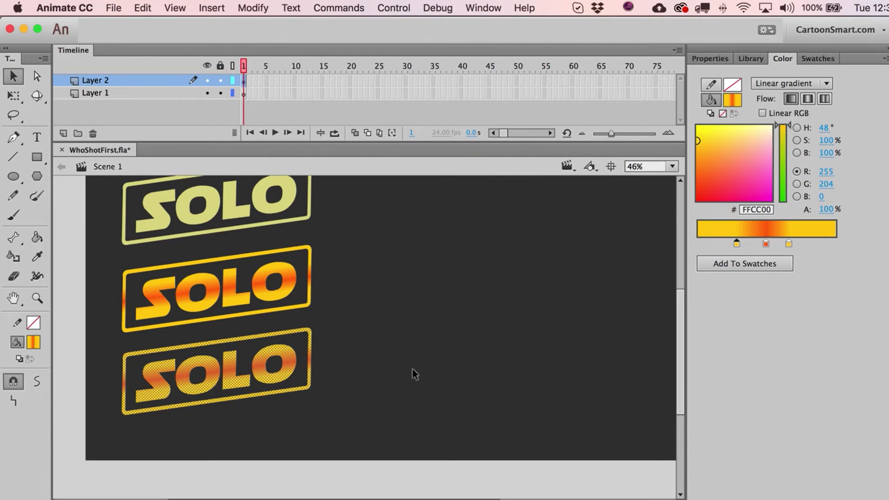
{"action": "left_click", "coordinate": [791, 83]}
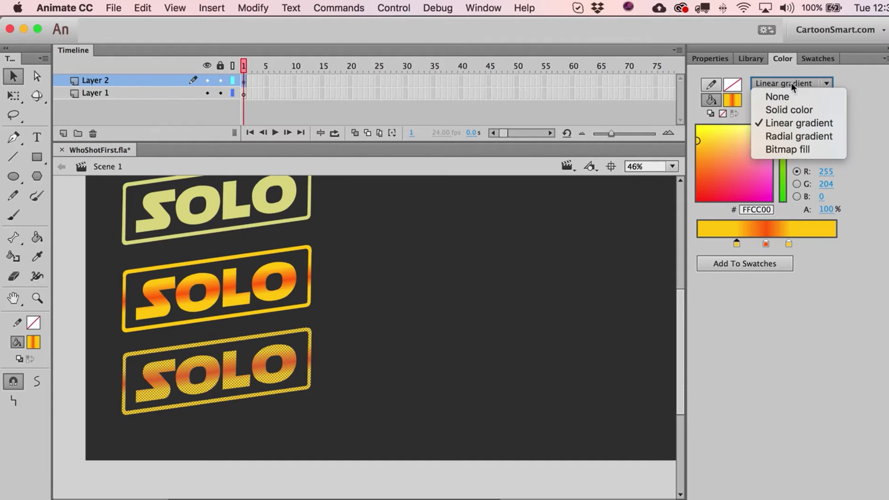
{"action": "left_click", "coordinate": [798, 136]}
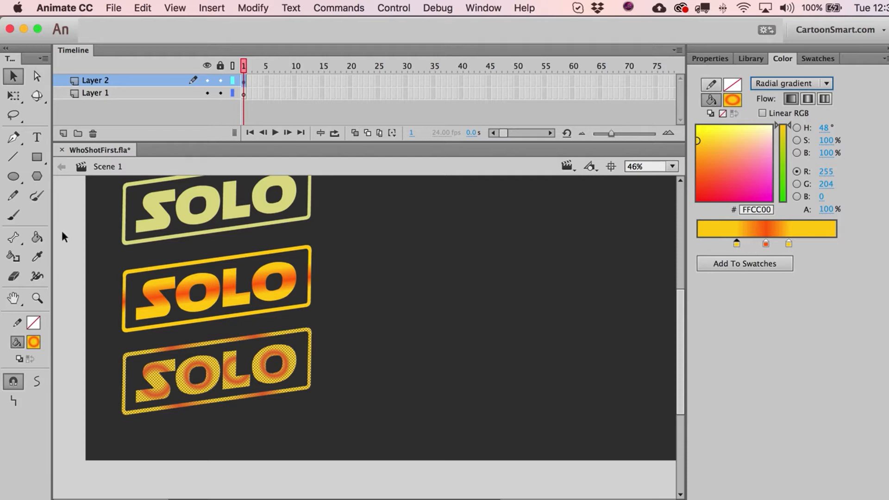
Step: Turn off Lock Fill for the Paint Bucket and refill the bottom logo with one radial gradient centred near its first O
{"action": "left_click", "coordinate": [37, 237]}
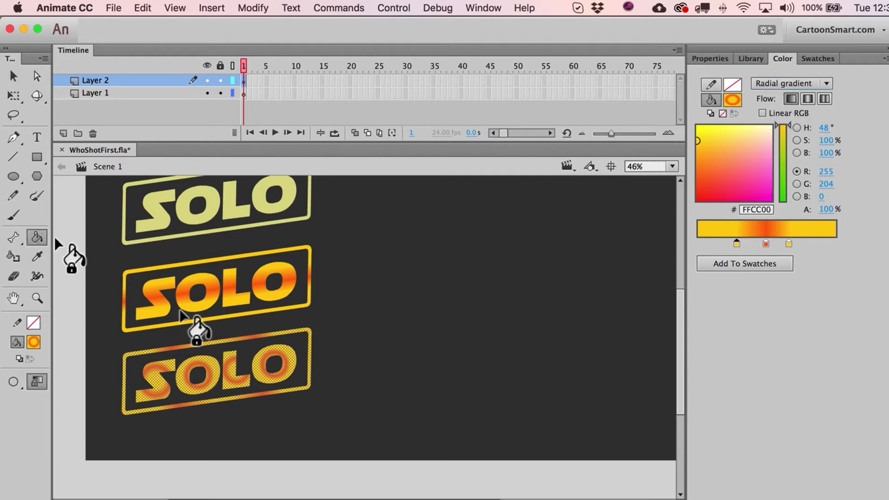
{"action": "left_click", "coordinate": [220, 375]}
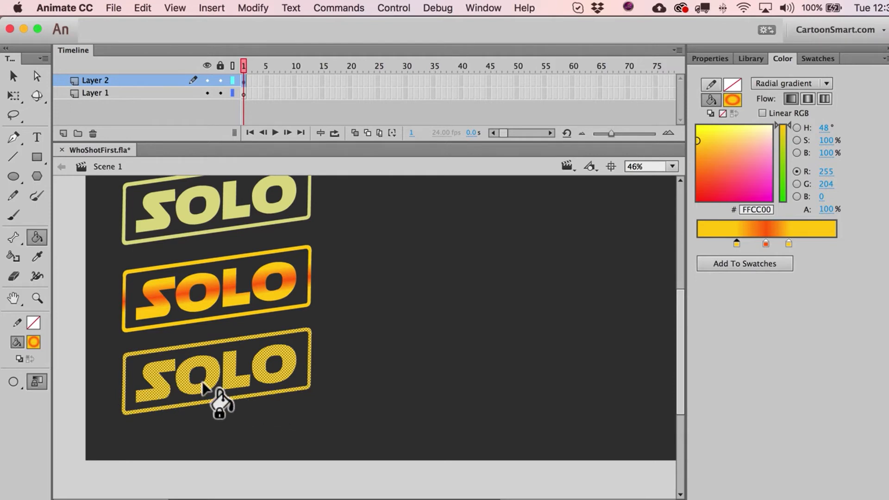
{"action": "left_click", "coordinate": [40, 385]}
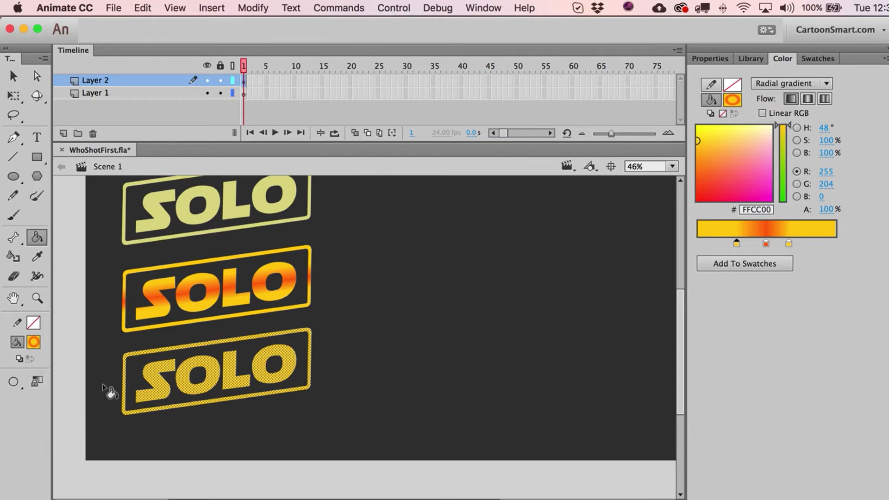
{"action": "left_click", "coordinate": [183, 385]}
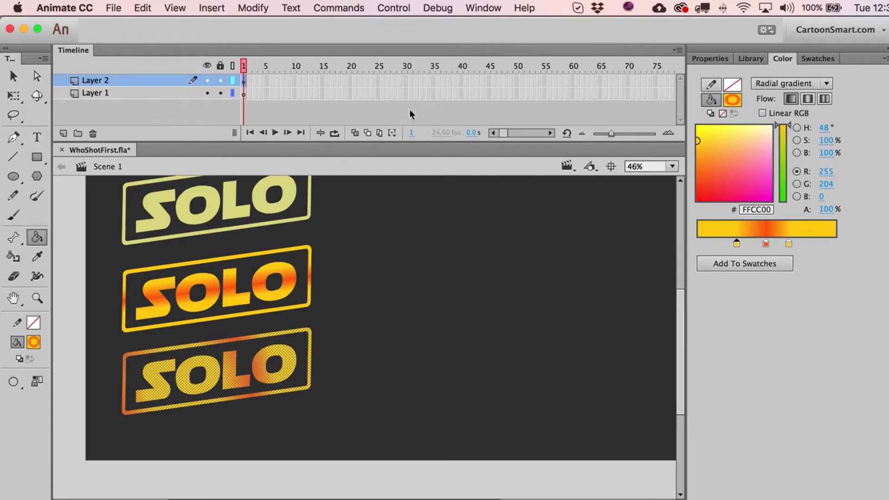
Step: Move the centre of the bottom logo's radial gradient to just below the logo with the Gradient Transform tool
{"action": "key", "text": "f"}
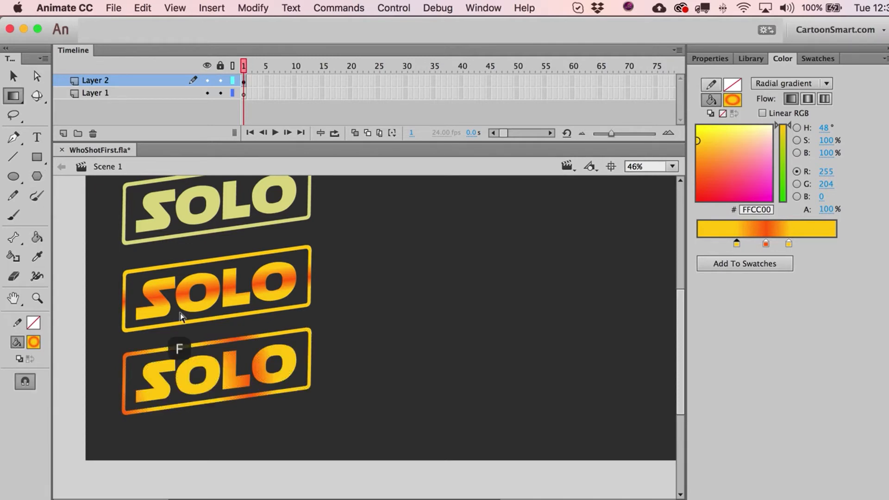
{"action": "left_click", "coordinate": [218, 383]}
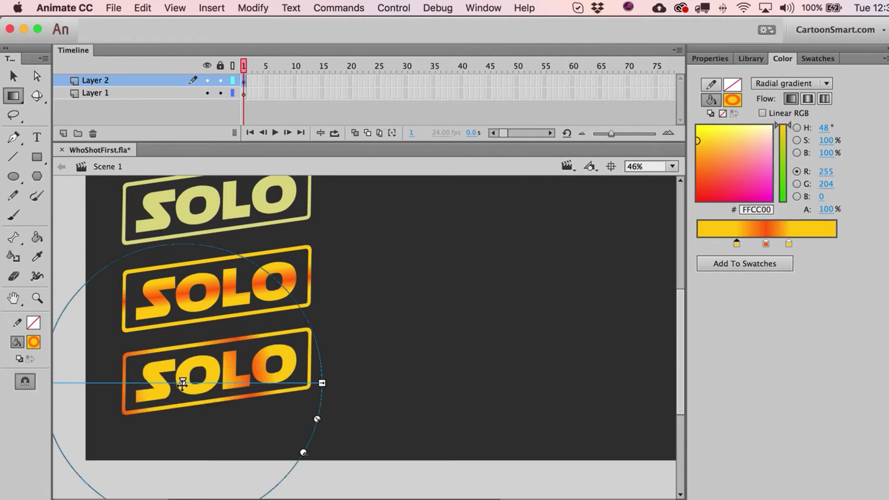
{"action": "left_click_drag", "start_coordinate": [182, 382], "coordinate": [224, 447]}
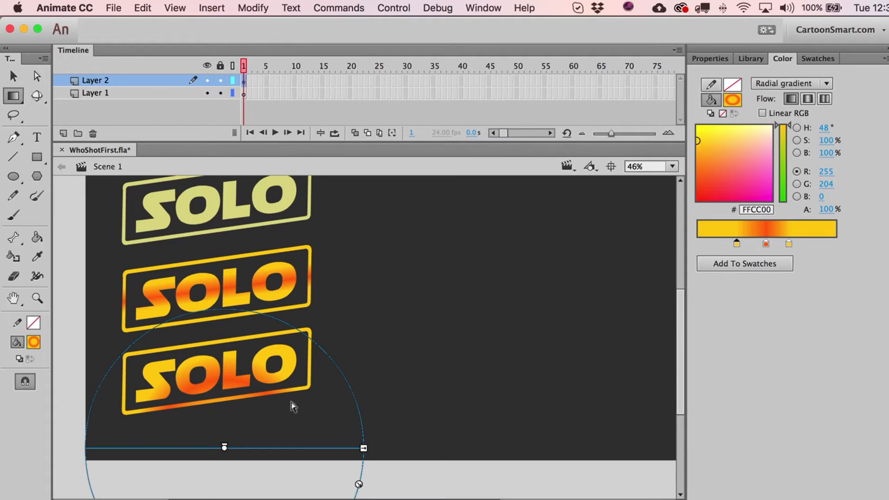
Step: Stretch the bottom logo's radial gradient into a wide ellipse, with its centre closer to the logo and its angle following the logo's slant
{"action": "left_click_drag", "start_coordinate": [363, 447], "coordinate": [594, 433]}
{"action": "left_click_drag", "start_coordinate": [582, 487], "coordinate": [509, 475]}
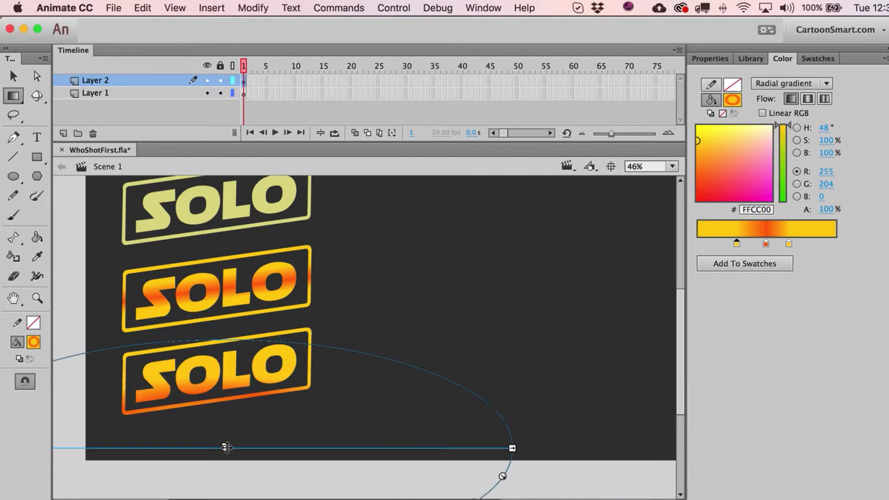
{"action": "left_click_drag", "start_coordinate": [227, 447], "coordinate": [241, 419]}
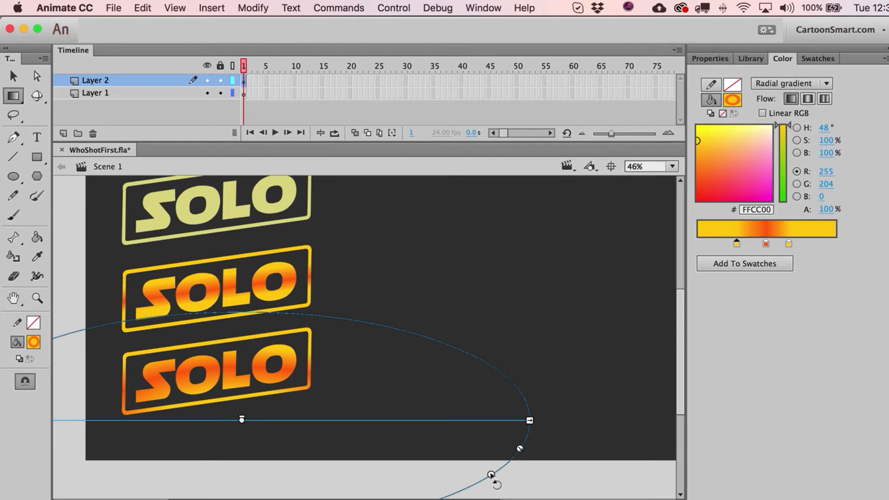
{"action": "left_click_drag", "start_coordinate": [492, 475], "coordinate": [503, 459]}
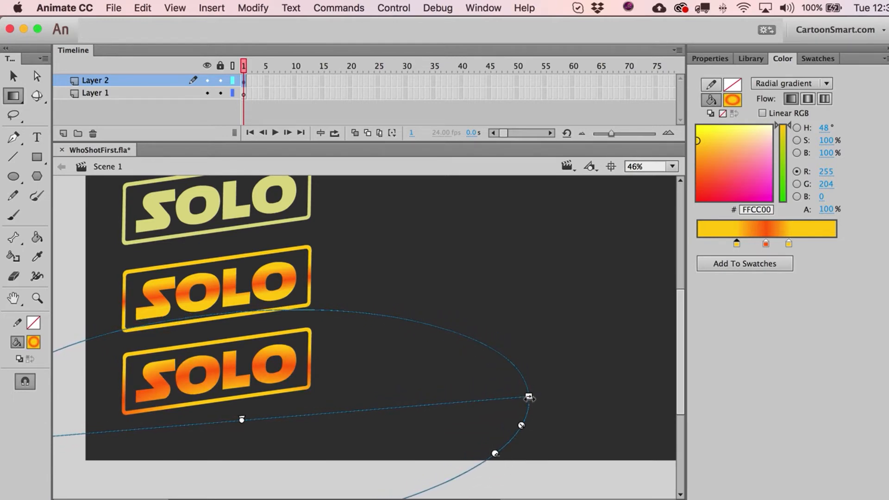
{"action": "left_click_drag", "start_coordinate": [528, 397], "coordinate": [613, 353]}
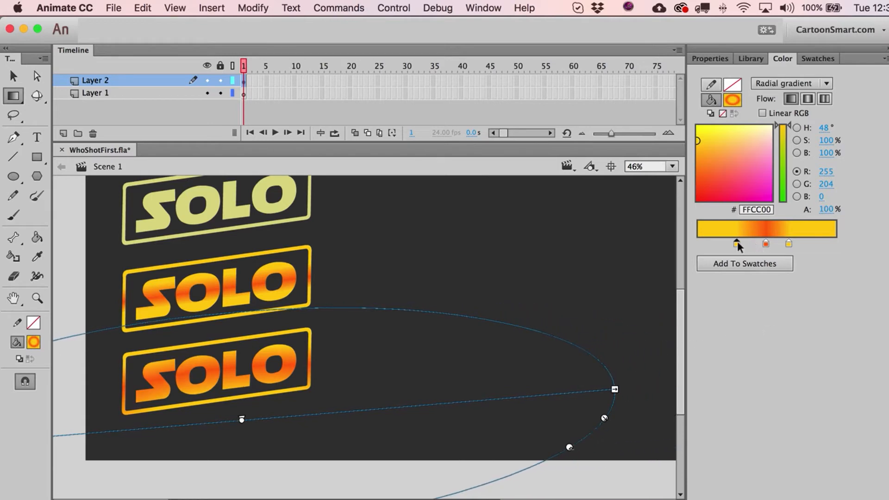
Step: Place the radial gradient's outer colour stop tightly against the orange FF6600 stop and recolour the outer stop to yellow FFFF00
{"action": "left_click_drag", "start_coordinate": [740, 246], "coordinate": [772, 241]}
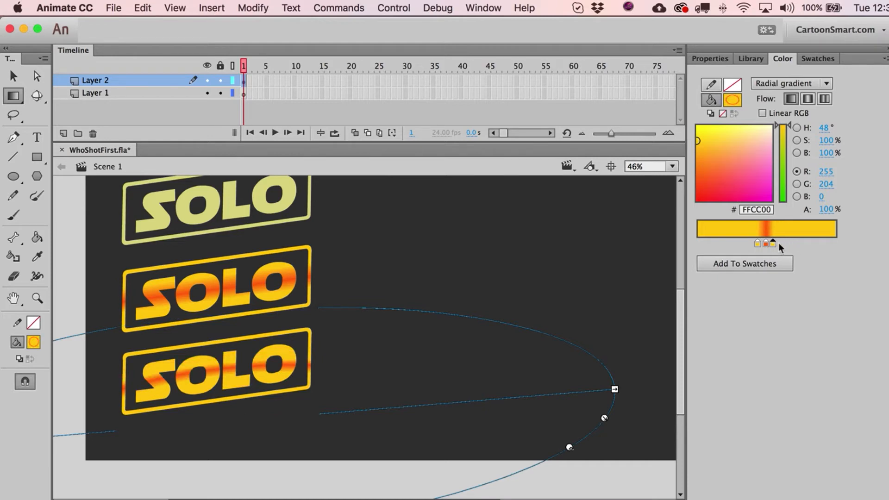
{"action": "left_click_drag", "start_coordinate": [791, 244], "coordinate": [738, 243]}
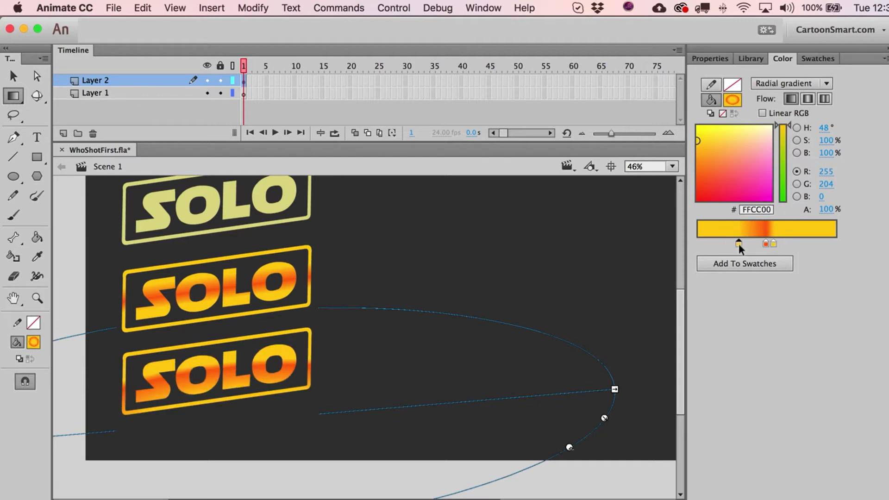
{"action": "double_click", "coordinate": [773, 243]}
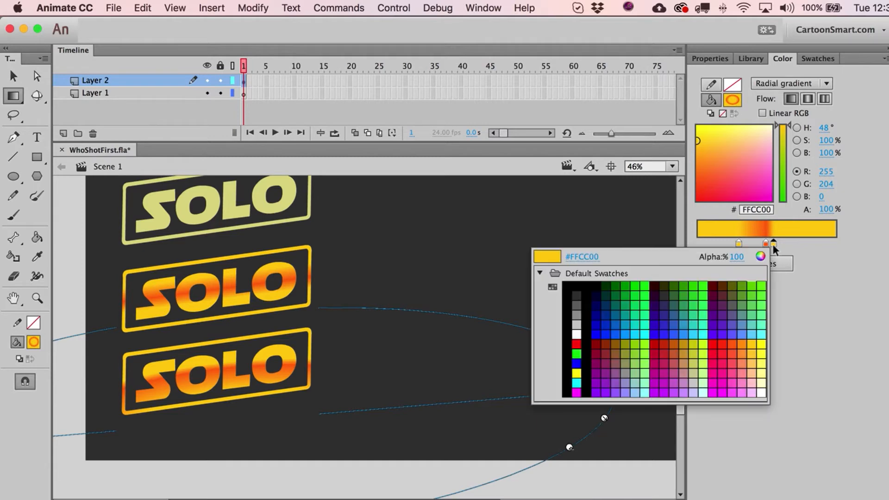
{"action": "left_click", "coordinate": [761, 345]}
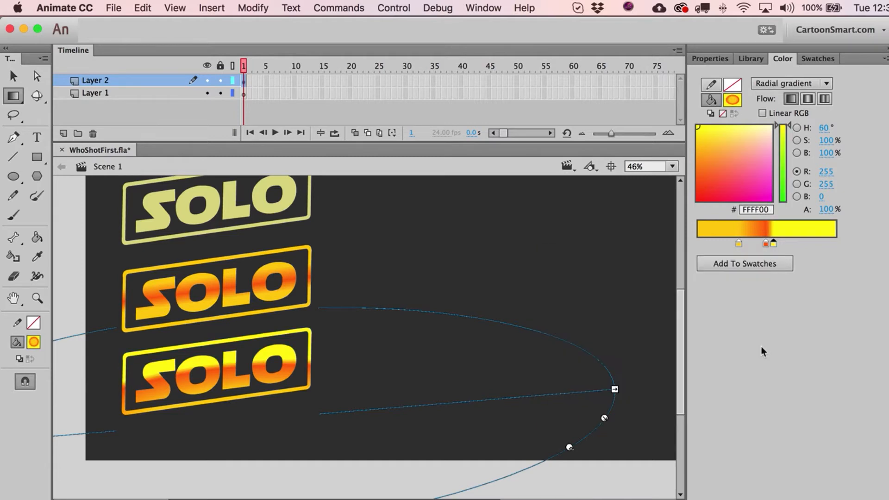
{"action": "left_click", "coordinate": [766, 244]}
{"action": "left_click_drag", "start_coordinate": [771, 245], "coordinate": [770, 245]}
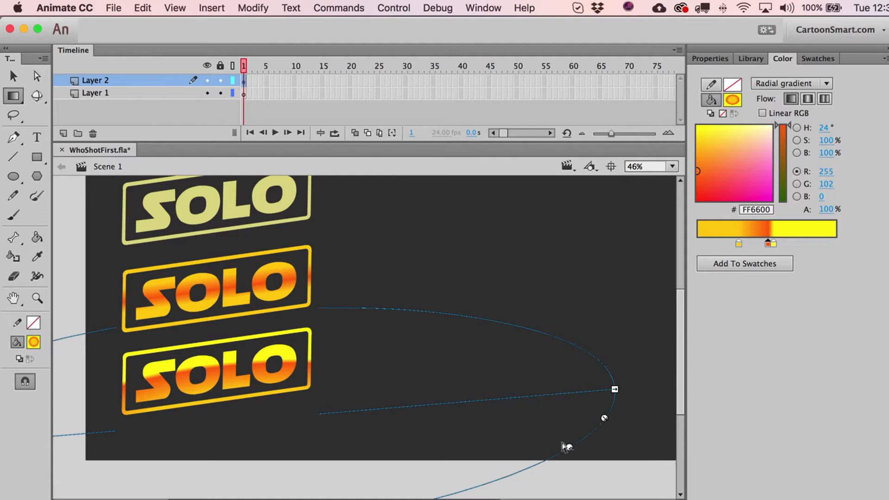
Step: Rotate the bottom logo's radial gradient slightly further counterclockwise and reduce its width a little with the Gradient Transform tool
{"action": "key", "text": "f"}
{"action": "key", "text": "a"}
{"action": "key", "text": "f"}
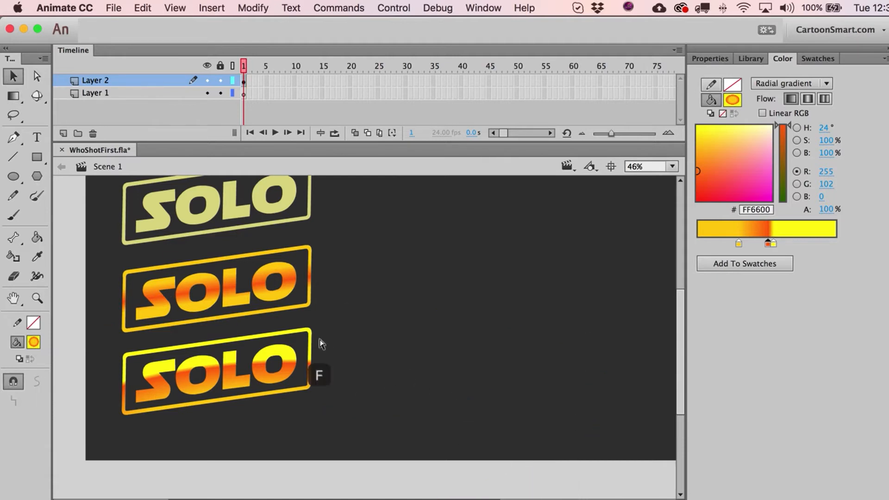
{"action": "left_click", "coordinate": [290, 370]}
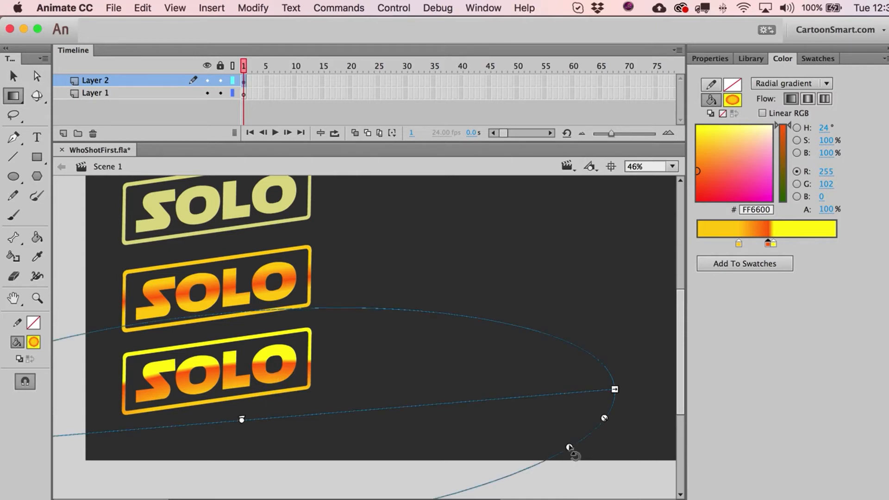
{"action": "left_click_drag", "start_coordinate": [569, 448], "coordinate": [570, 436]}
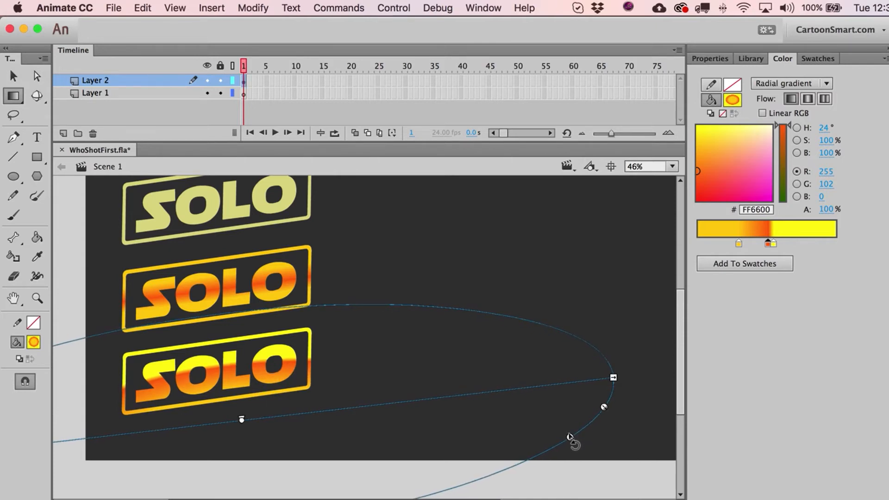
{"action": "left_click_drag", "start_coordinate": [613, 377], "coordinate": [584, 380]}
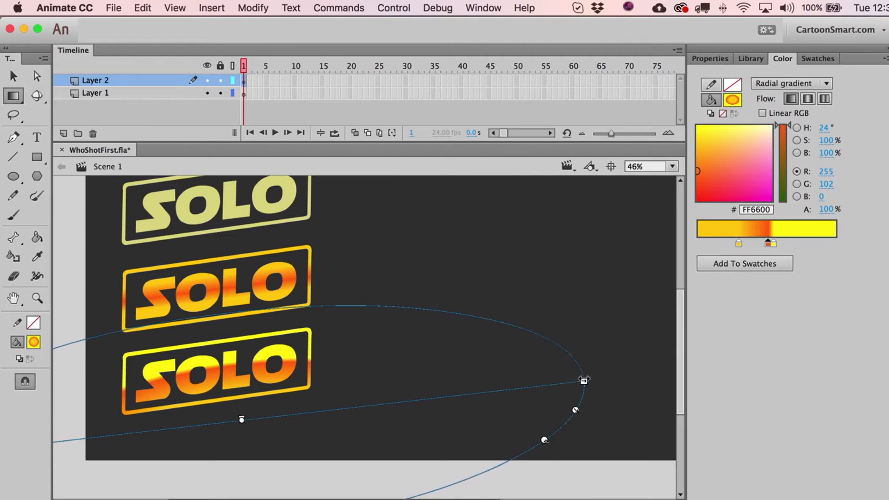
Step: Move the inner FFCC00 stop of the bottom logo's gradient slightly closer to the orange stop and deselect the logo
{"action": "key", "text": "a"}
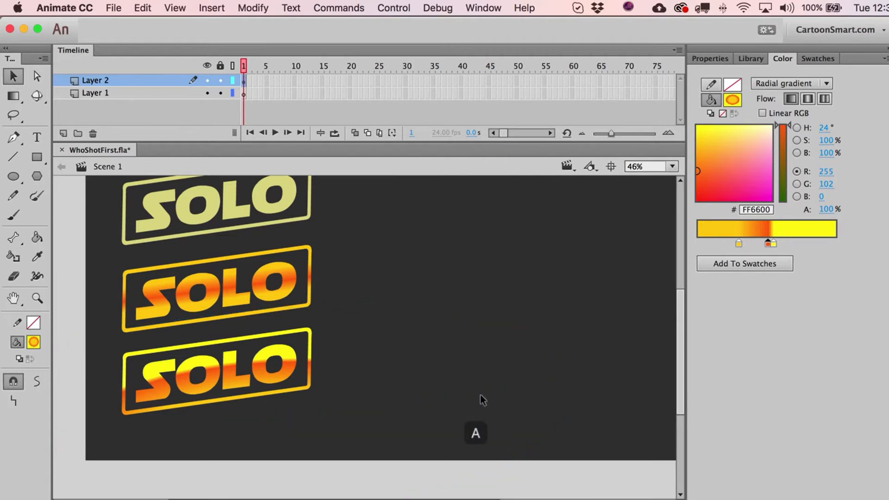
{"action": "left_click", "coordinate": [282, 383]}
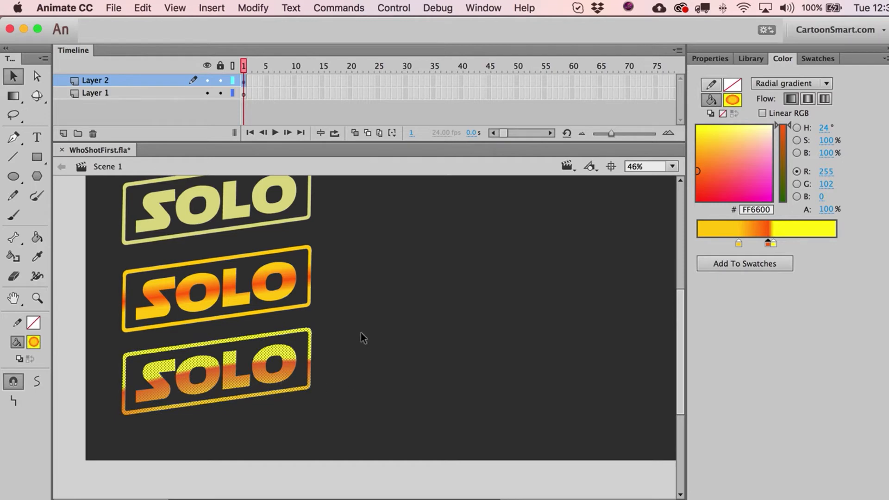
{"action": "mouse_move", "coordinate": [738, 241]}
{"action": "left_mouse_down"}
{"action": "mouse_move", "coordinate": [726, 241]}
{"action": "mouse_move", "coordinate": [751, 240]}
{"action": "left_mouse_up"}
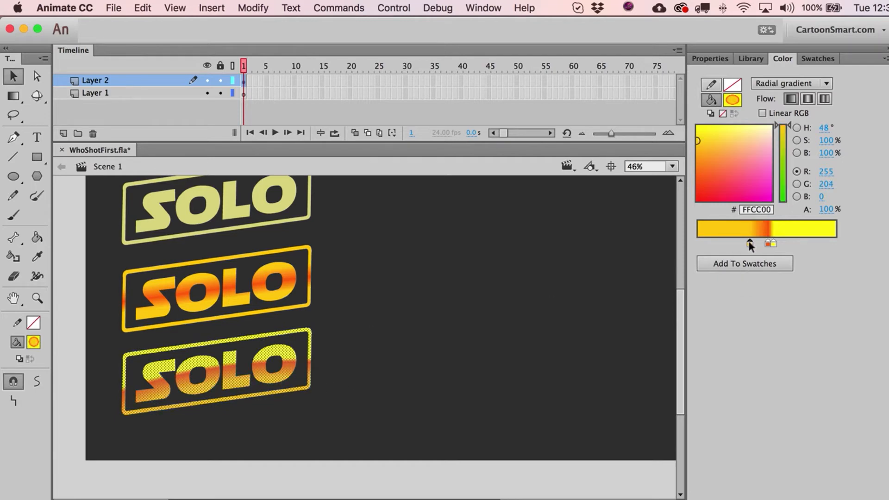
{"action": "left_click", "coordinate": [492, 327]}
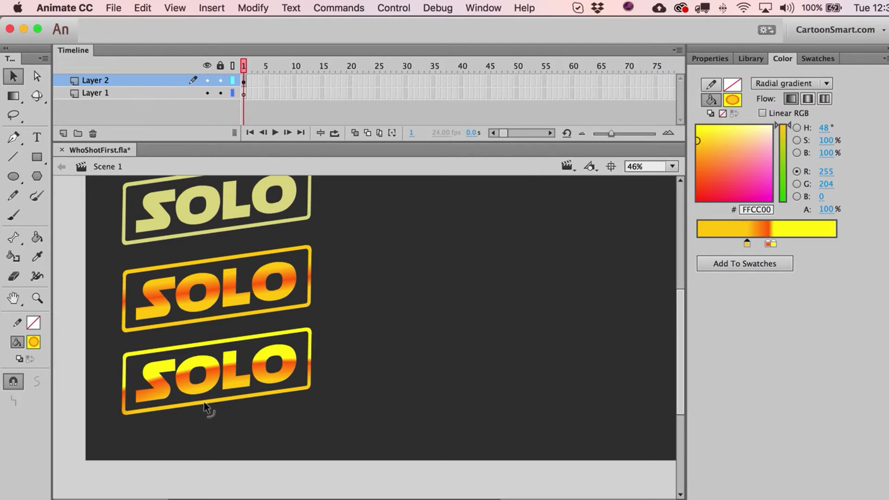
Step: Try to move the radial gradient's centre up onto the bottom logo for its outer frame only
{"action": "double_click", "coordinate": [127, 357]}
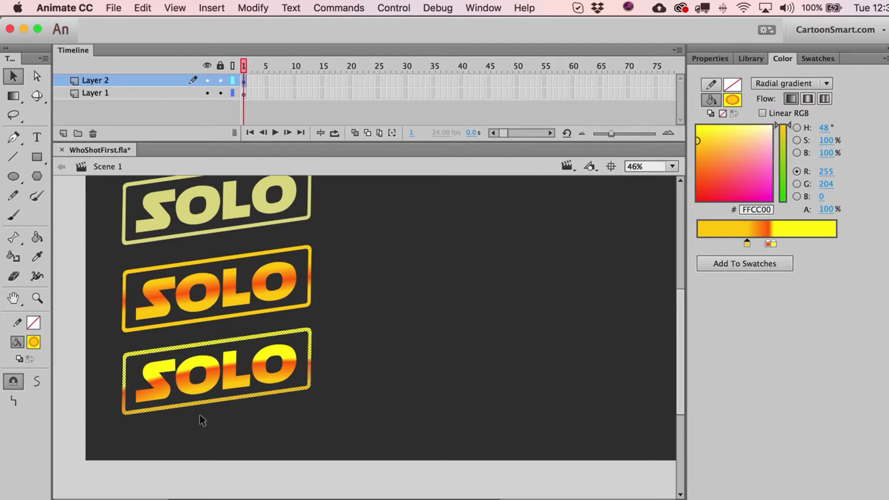
{"action": "key", "text": "f"}
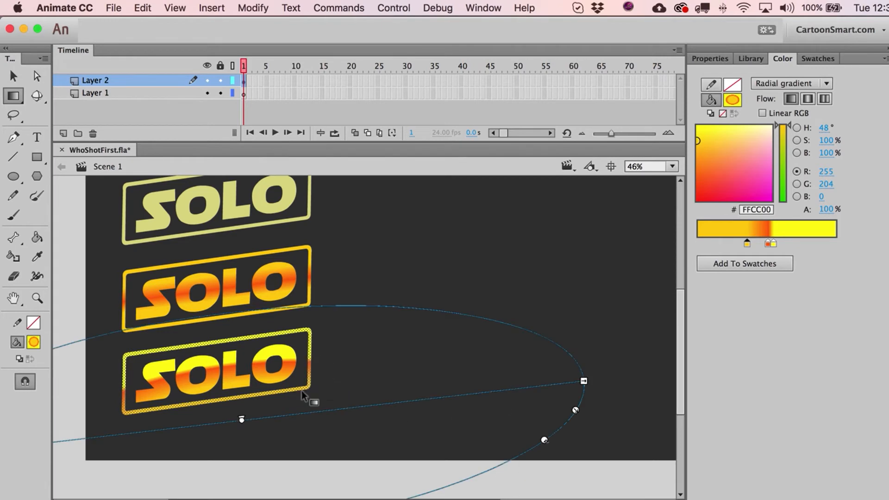
{"action": "left_click_drag", "start_coordinate": [240, 422], "coordinate": [242, 384]}
{"action": "key", "text": "super+z"}
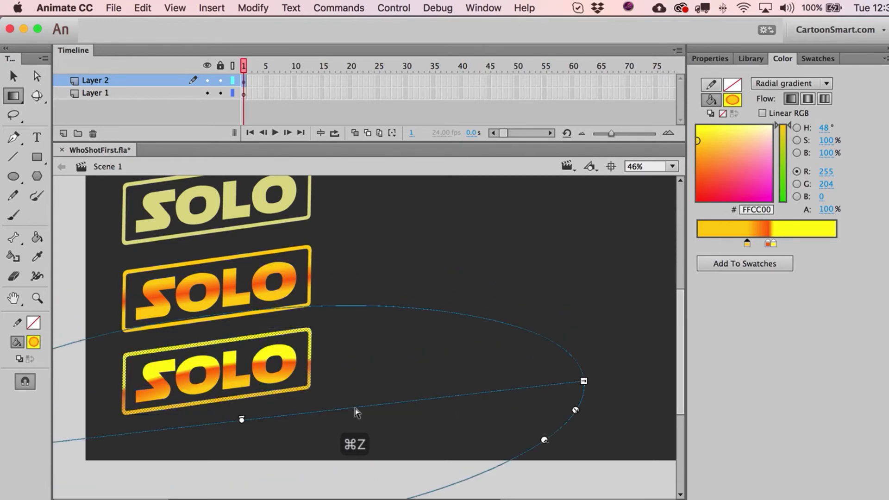
{"action": "key", "text": "a"}
{"action": "left_click", "coordinate": [418, 352]}
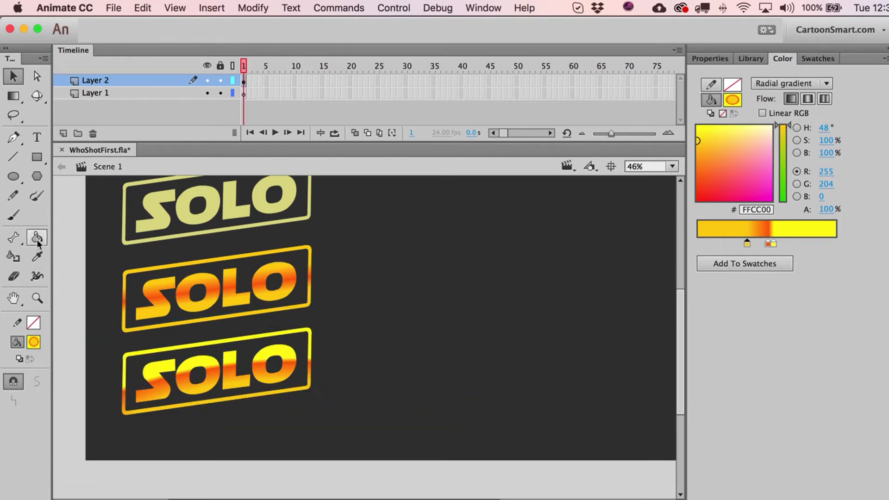
{"action": "key", "text": "f"}
{"action": "left_click", "coordinate": [278, 394]}
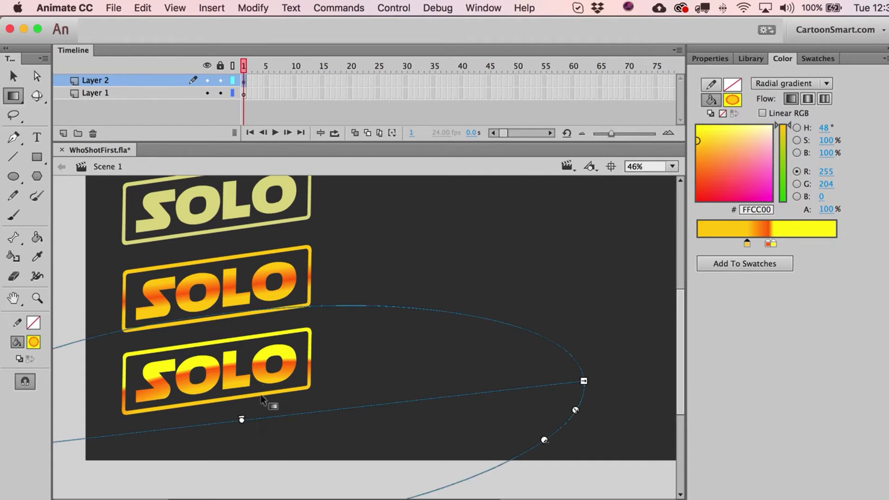
{"action": "left_click_drag", "start_coordinate": [242, 419], "coordinate": [238, 383]}
{"action": "key", "text": "super+z"}
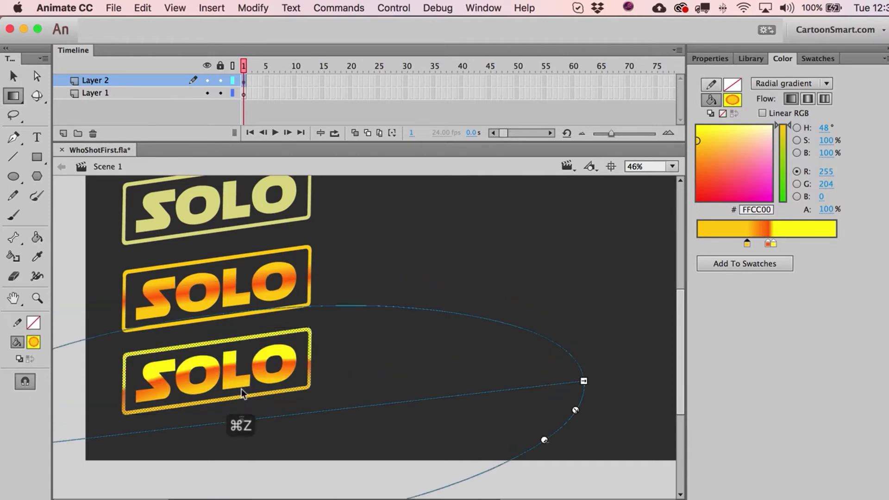
{"action": "key", "text": "a"}
{"action": "left_click", "coordinate": [481, 276]}
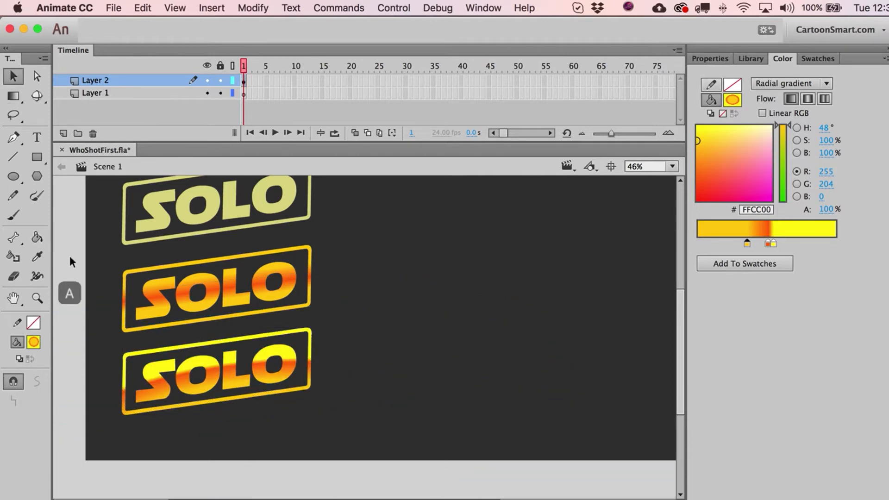
Step: Refill the bottom SOLO logo's frame with the radial gradient from its upper-right corner, lower its center, and slightly enlarge and rotate it
{"action": "left_click", "coordinate": [36, 240]}
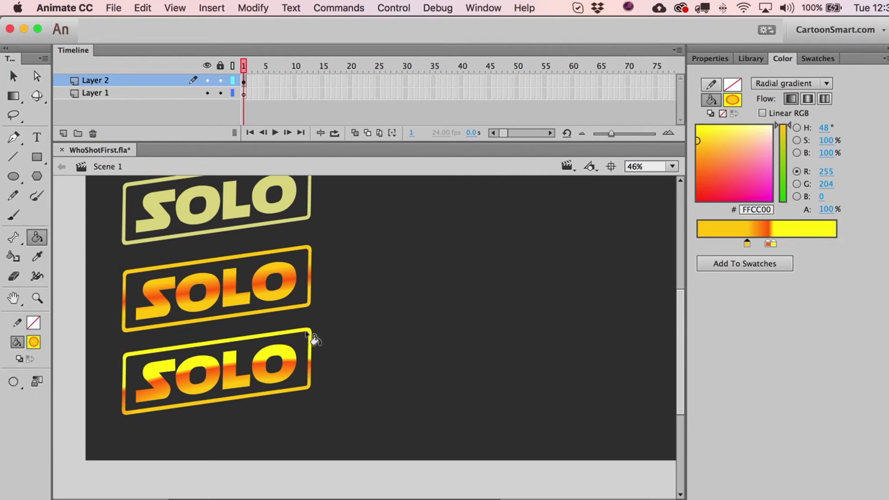
{"action": "left_click", "coordinate": [307, 333]}
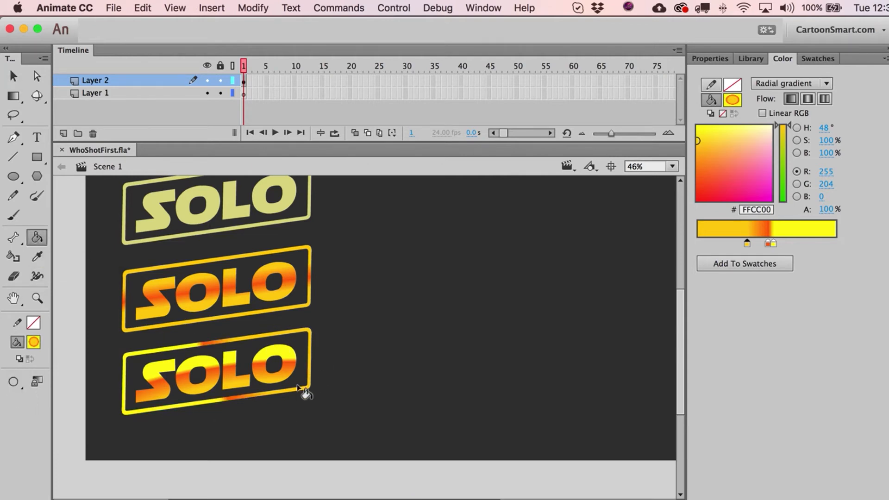
{"action": "key", "text": "f"}
{"action": "left_click", "coordinate": [300, 393]}
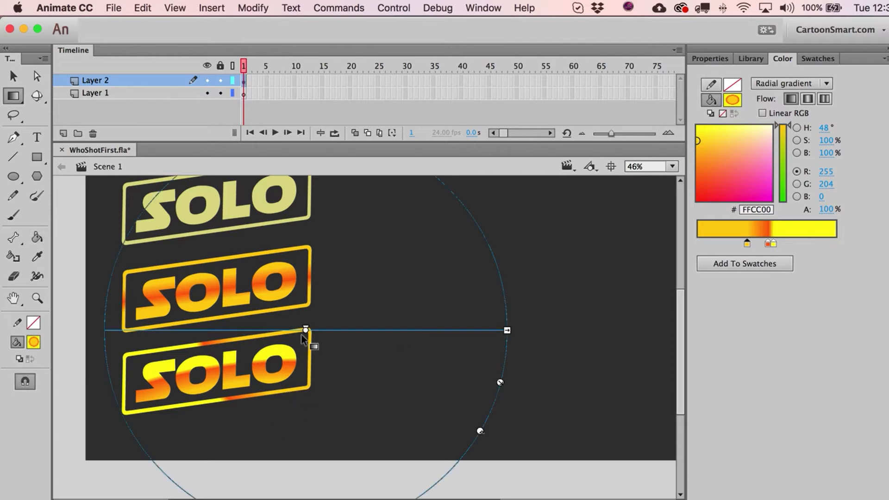
{"action": "left_click_drag", "start_coordinate": [306, 330], "coordinate": [311, 355]}
{"action": "left_click_drag", "start_coordinate": [513, 355], "coordinate": [528, 384]}
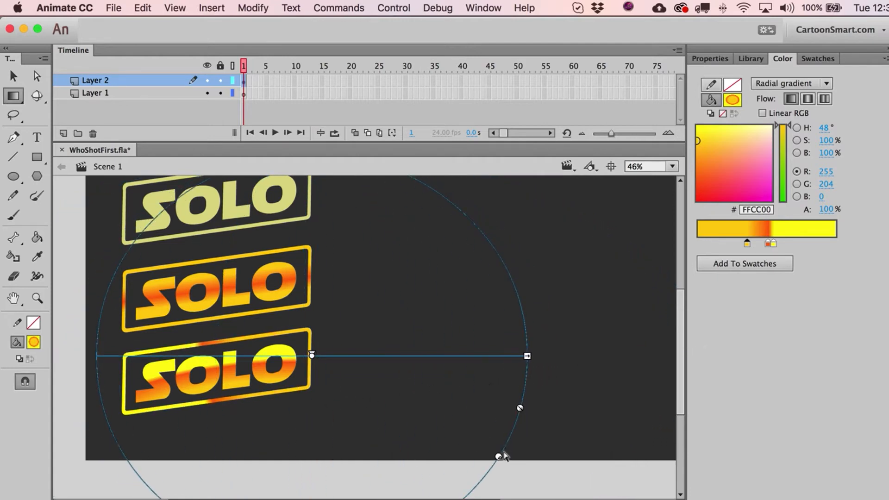
{"action": "left_click_drag", "start_coordinate": [502, 468], "coordinate": [343, 499]}
{"action": "left_click_drag", "start_coordinate": [312, 355], "coordinate": [253, 340]}
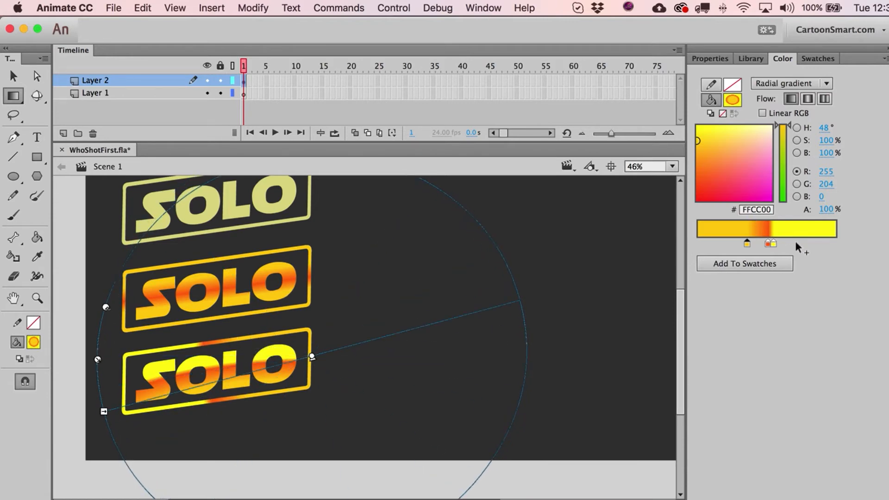
Step: Adjust the frame's gradient stops: place a yellow FFEF00 stop at the far end, remove the intermediate yellow stop, and shift FFCC00 toward the start
{"action": "left_click_drag", "start_coordinate": [776, 246], "coordinate": [817, 246]}
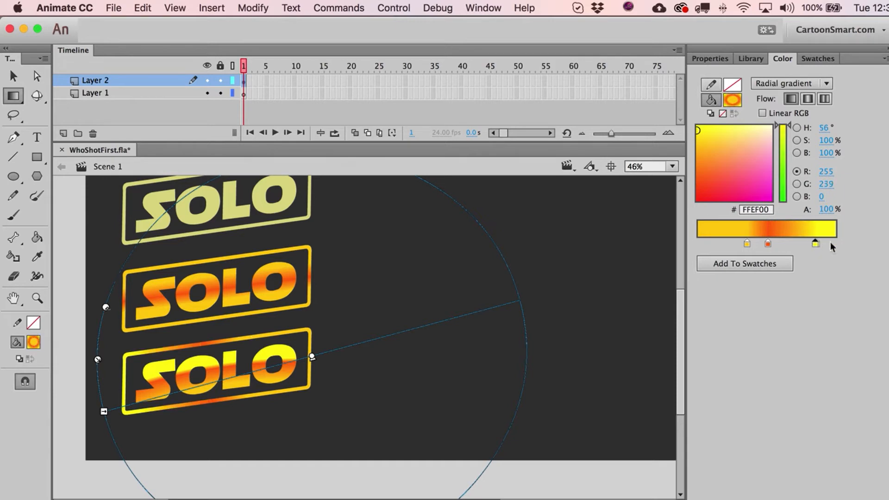
{"action": "left_click", "coordinate": [835, 244]}
{"action": "key", "text": "v"}
{"action": "double_click", "coordinate": [313, 350]}
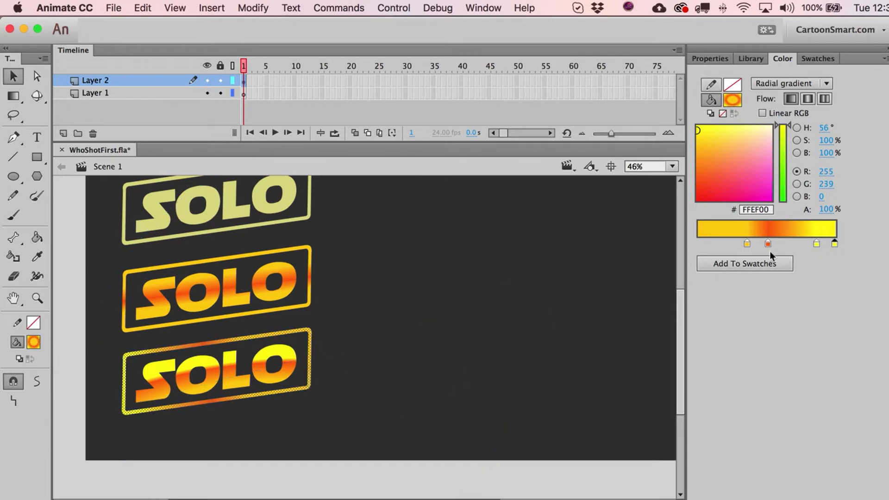
{"action": "left_click_drag", "start_coordinate": [815, 242], "coordinate": [808, 268]}
{"action": "left_click_drag", "start_coordinate": [747, 242], "coordinate": [734, 241]}
Step: Shift the frame's gradient center to the right so yellow fills the frame's left part and orange its right part
{"action": "key", "text": "f"}
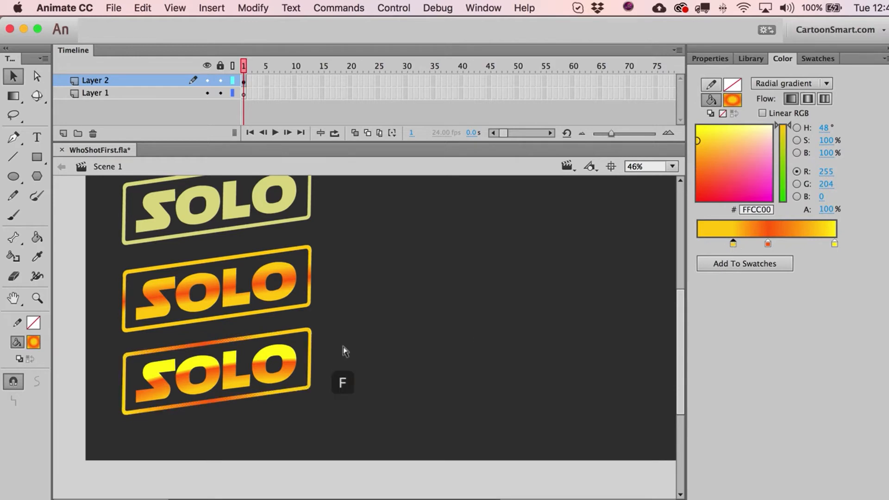
{"action": "left_click_drag", "start_coordinate": [312, 356], "coordinate": [380, 349]}
{"action": "key", "text": "a"}
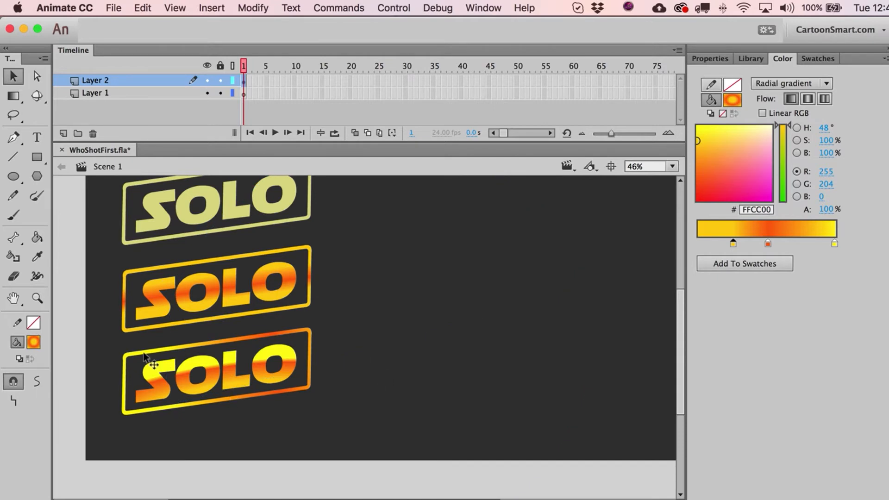
Step: Convert the bottom SOLO lettering and frame to a graphic symbol named Solo Disco, and break that instance apart
{"action": "left_click_drag", "start_coordinate": [102, 332], "coordinate": [412, 404]}
{"action": "left_click_drag", "start_coordinate": [371, 438], "coordinate": [87, 328]}
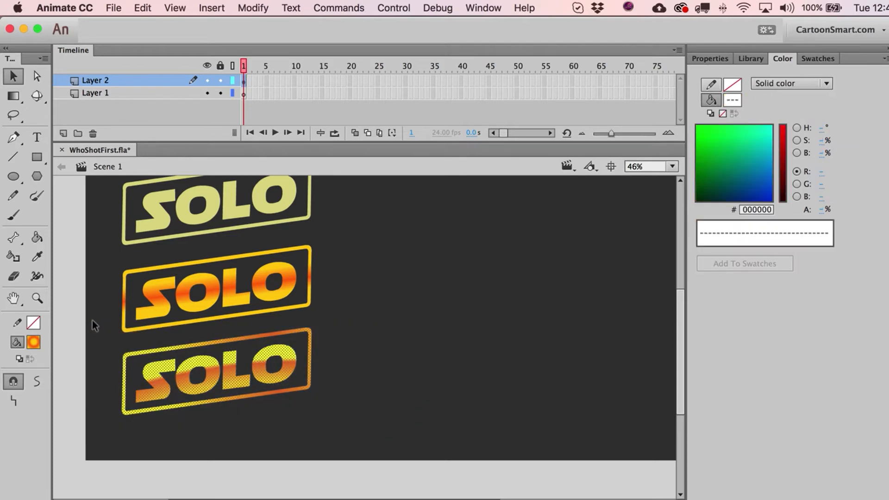
{"action": "key", "text": "F8"}
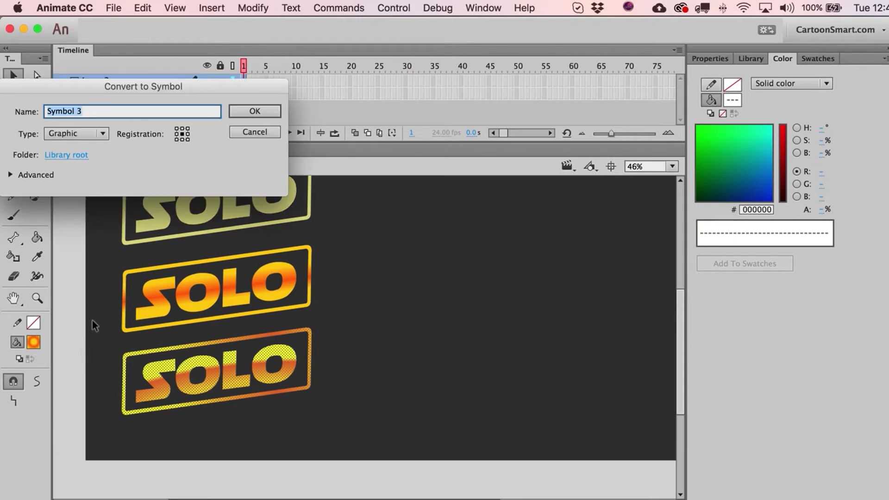
{"action": "type", "text": "Solo"}
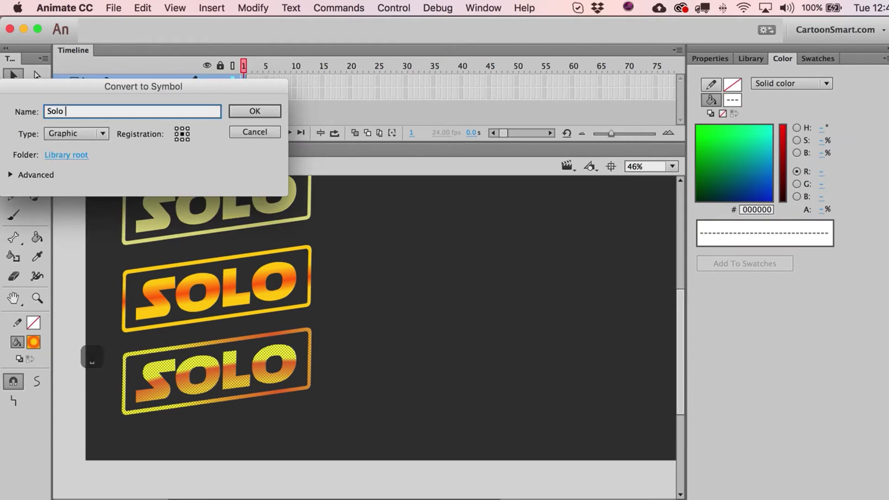
{"action": "type", "text": " Color"}
{"action": "key", "text": "Return"}
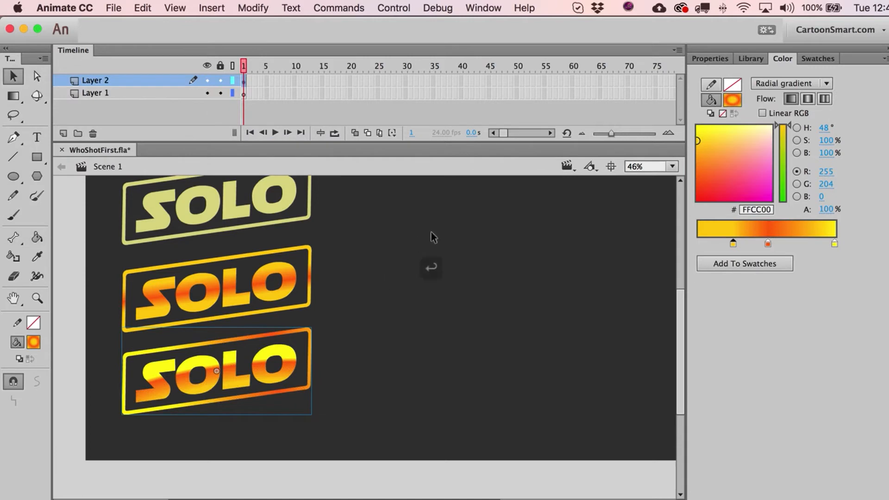
{"action": "left_click", "coordinate": [716, 56]}
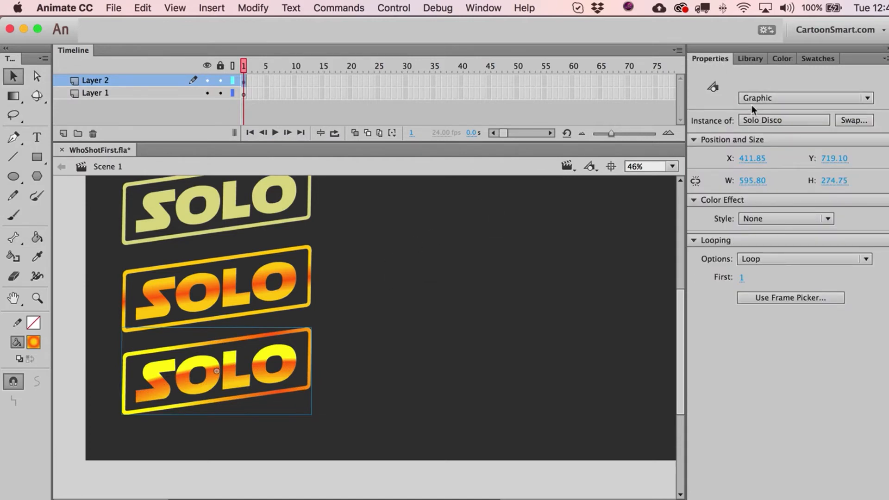
{"action": "key", "text": "super+b"}
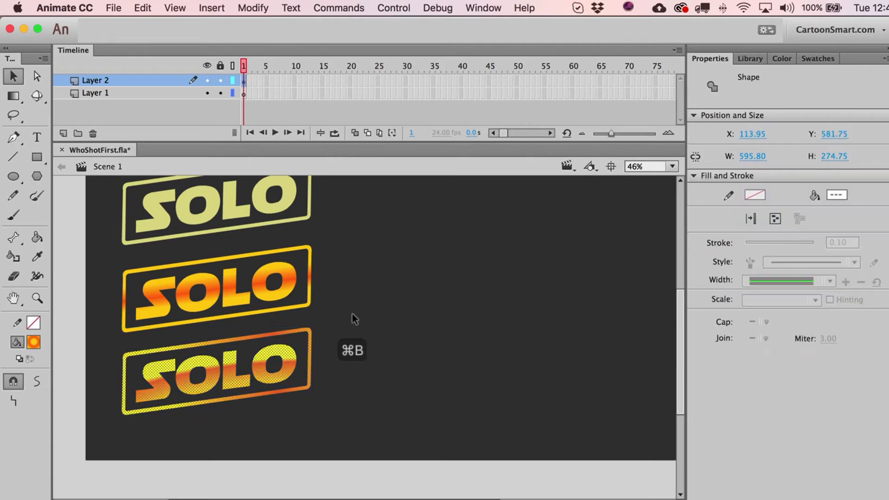
Step: Convert the bottom SOLO lettering and frame to a movie clip symbol named "Solo disco style"
{"action": "key", "text": "F8"}
{"action": "left_click", "coordinate": [69, 132]}
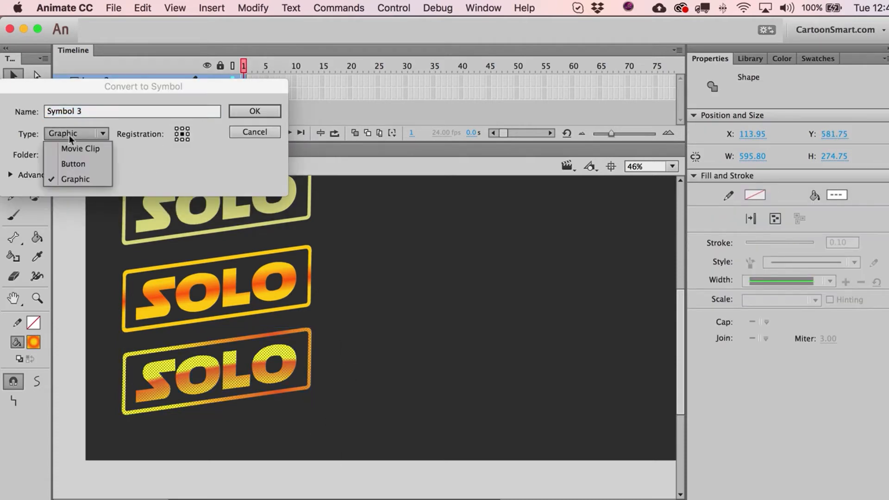
{"action": "left_click", "coordinate": [109, 147]}
{"action": "left_click", "coordinate": [204, 115]}
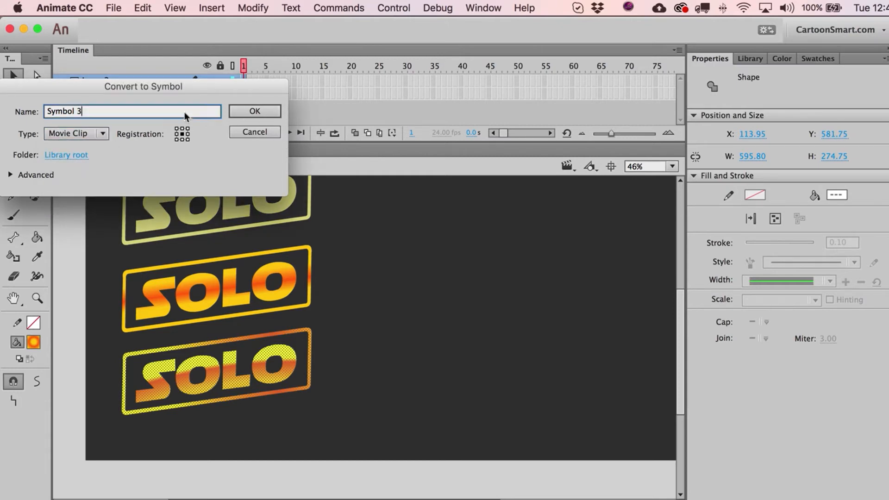
{"action": "type", "text": "Colo"}
{"action": "key", "text": "BackSpace"}
{"action": "key", "text": "BackSpace"}
{"action": "key", "text": "BackSpace"}
{"action": "key", "text": "BackSpace"}
{"action": "type", "text": "Solo disx"}
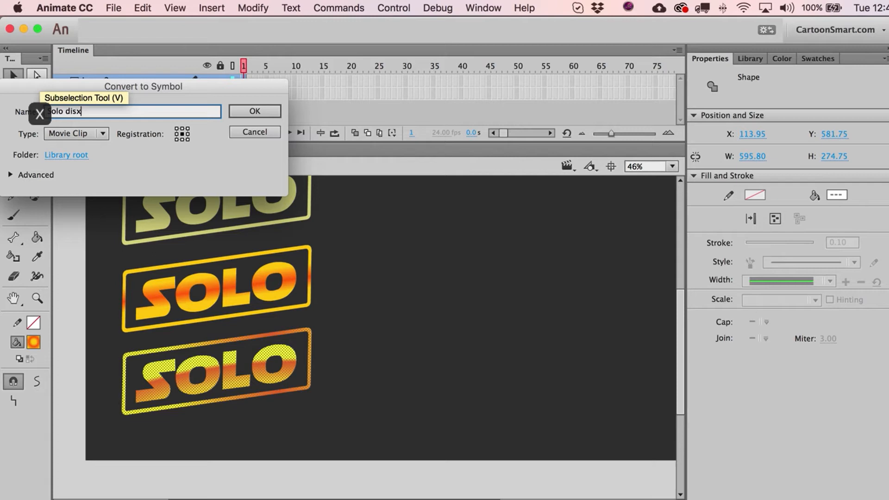
{"action": "key", "text": "BackSpace"}
{"action": "type", "text": "co style"}
{"action": "key", "text": "Return"}
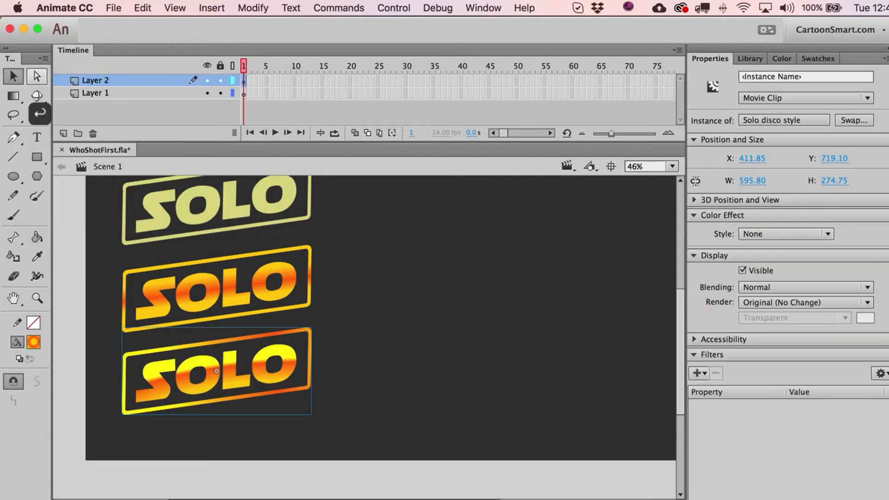
Step: Add a Glow filter to the movie clip with color #FFCC00 and an 18 px horizontal and vertical blur
{"action": "left_click", "coordinate": [701, 373]}
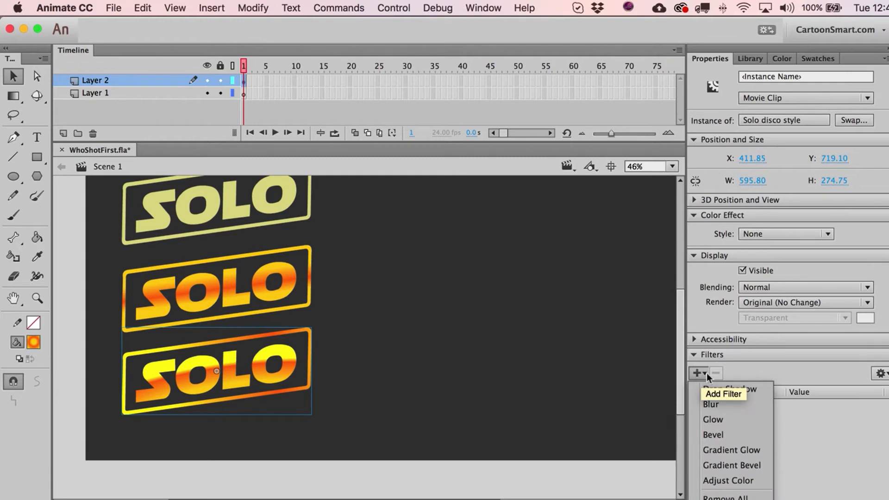
{"action": "left_click", "coordinate": [712, 420]}
{"action": "left_click", "coordinate": [794, 471]}
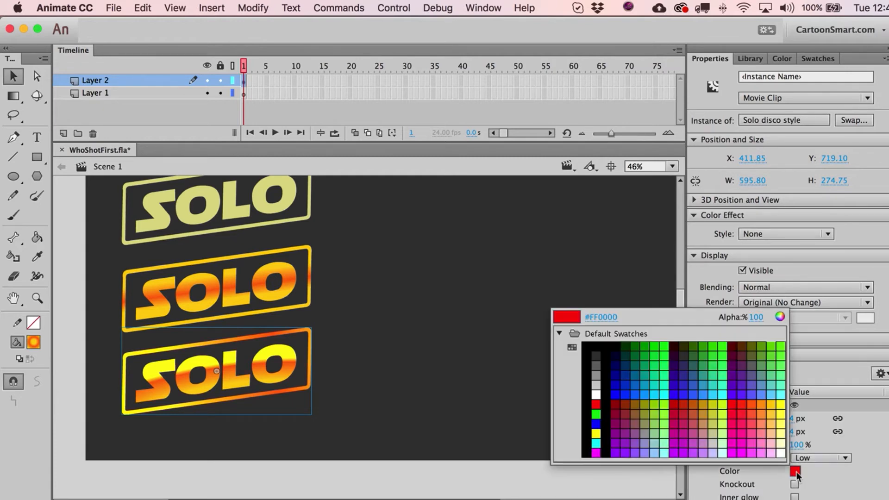
{"action": "left_click", "coordinate": [778, 397]}
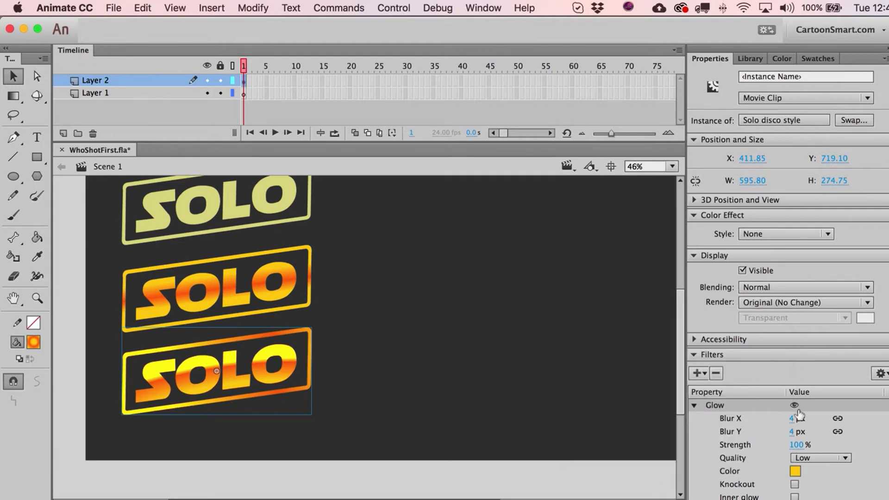
{"action": "left_click_drag", "start_coordinate": [793, 418], "coordinate": [810, 417]}
{"action": "type", "text": "18"}
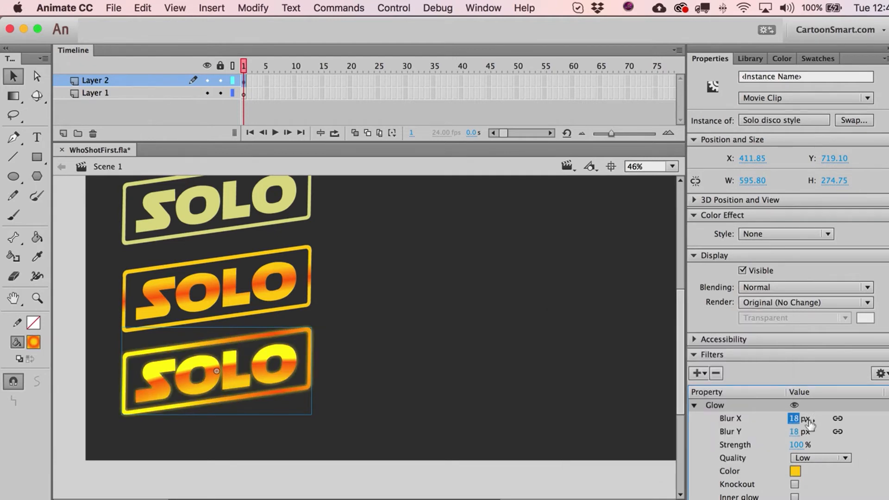
{"action": "key", "text": "Return"}
Step: Set the glow's quality to High and its color to the orange-red of the logo's gradient
{"action": "left_click", "coordinate": [806, 463]}
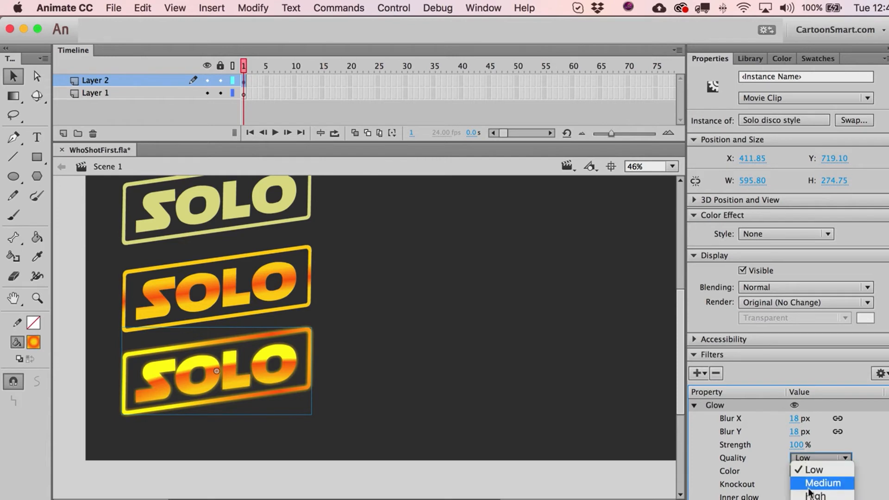
{"action": "left_click", "coordinate": [808, 494]}
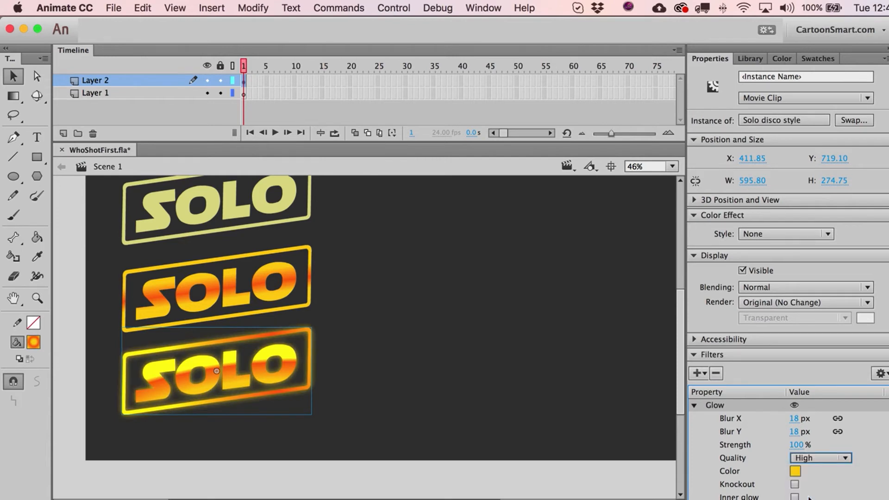
{"action": "left_click", "coordinate": [794, 472]}
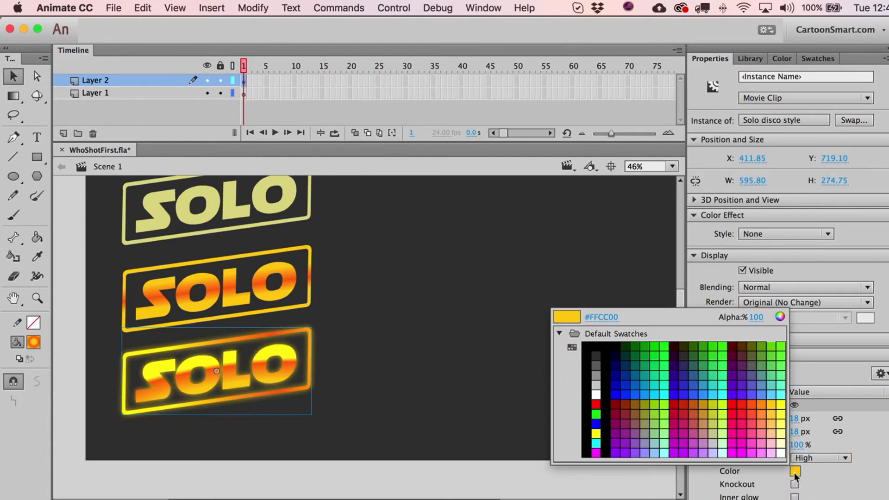
{"action": "left_click", "coordinate": [756, 393]}
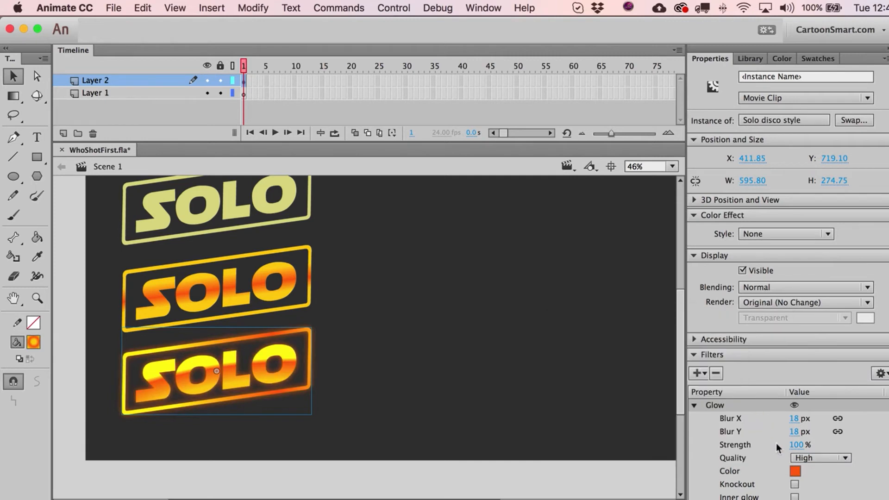
Step: Zoom to 66% around the glowing bottom logo and move it down to Y 753.75
{"action": "left_click", "coordinate": [38, 298]}
{"action": "left_click_drag", "start_coordinate": [106, 249], "coordinate": [359, 479]}
{"action": "key", "text": "a"}
{"action": "key", "text": "space"}
{"action": "key", "text": "a"}
{"action": "left_click_drag", "start_coordinate": [474, 403], "coordinate": [436, 373]}
{"action": "key", "text": "space"}
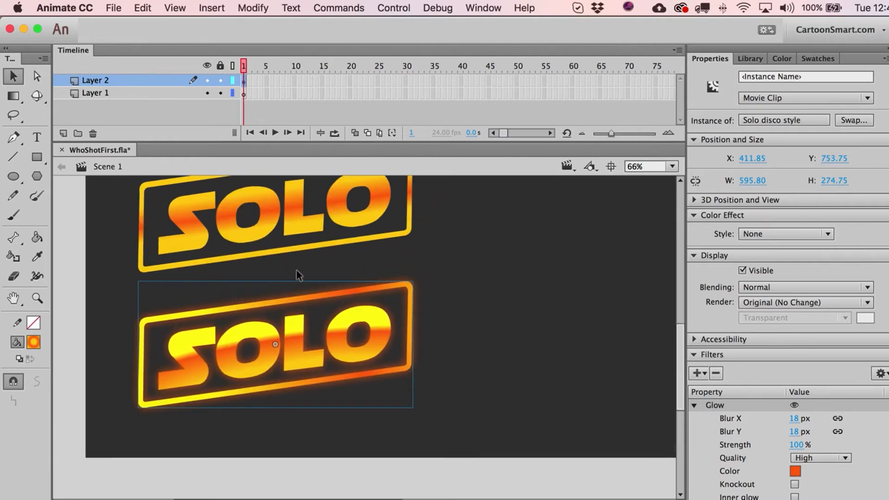
{"action": "scroll", "coordinate": [296, 274], "scroll_direction": "right", "scroll_amount": 5}
{"action": "scroll", "coordinate": [296, 273], "scroll_direction": "up", "scroll_amount": 2}
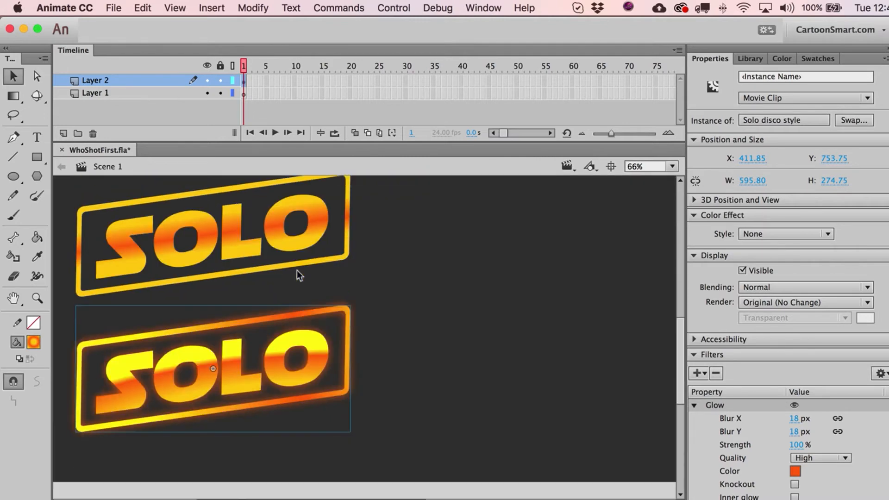
Step: Move the middle SOLO logo away to about X 1085, Y 185, and raise the glowing logo to about Y 618
{"action": "left_click", "coordinate": [221, 273]}
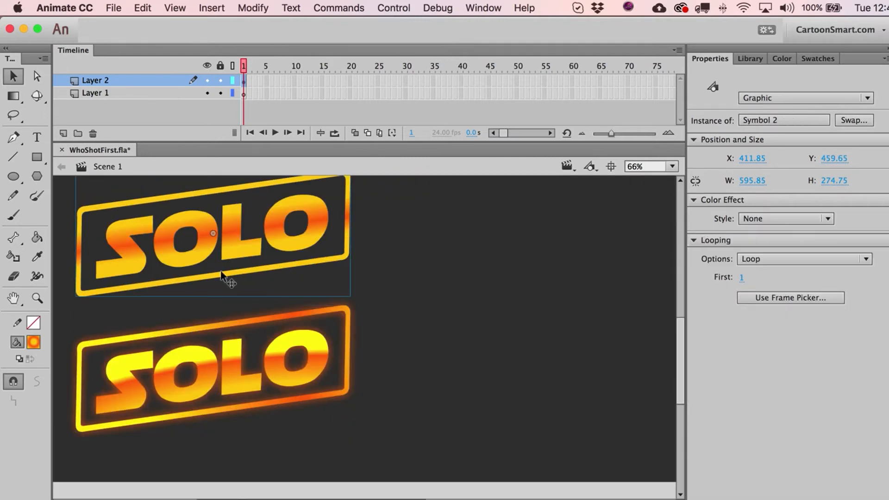
{"action": "left_click_drag", "start_coordinate": [221, 274], "coordinate": [360, 328]}
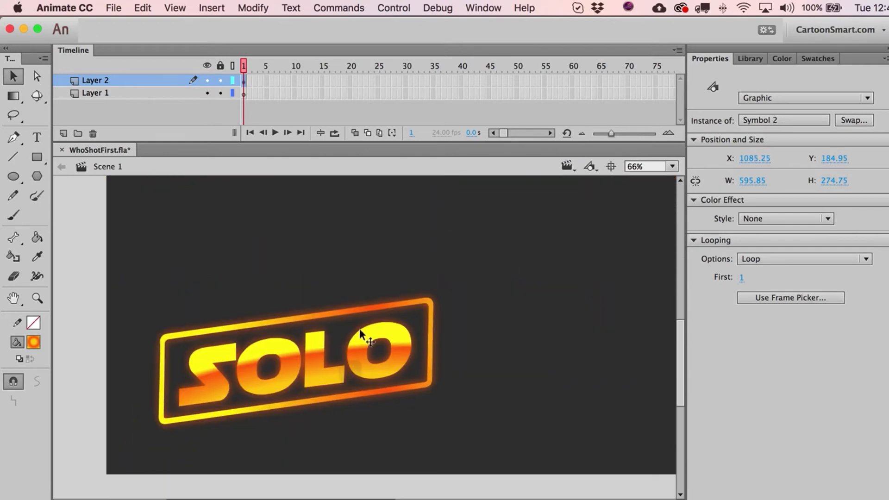
{"action": "left_click", "coordinate": [321, 300]}
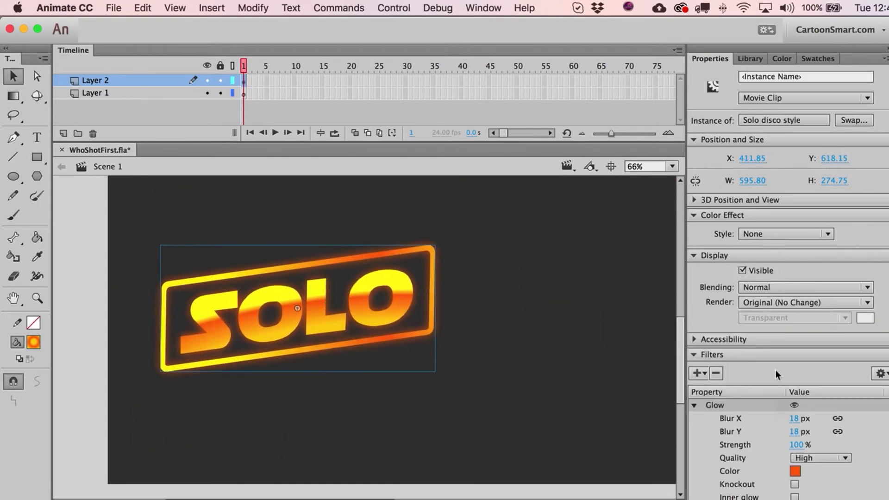
Step: Set the logo glow's strength to 143%, its horizontal and vertical blur to 14 px, and its color to a lighter orange
{"action": "left_click", "coordinate": [795, 471]}
{"action": "key", "text": "Escape"}
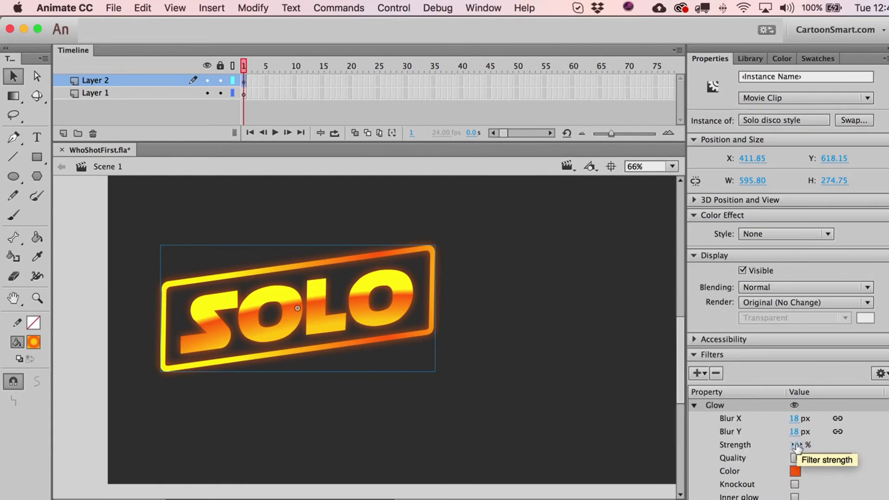
{"action": "left_click_drag", "start_coordinate": [796, 444], "coordinate": [833, 439]}
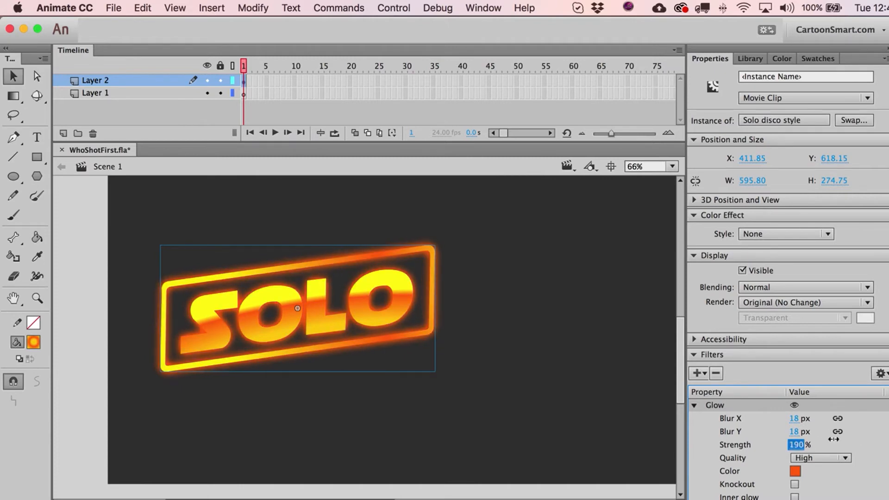
{"action": "left_click", "coordinate": [793, 418]}
{"action": "left_click_drag", "start_coordinate": [803, 418], "coordinate": [798, 418]}
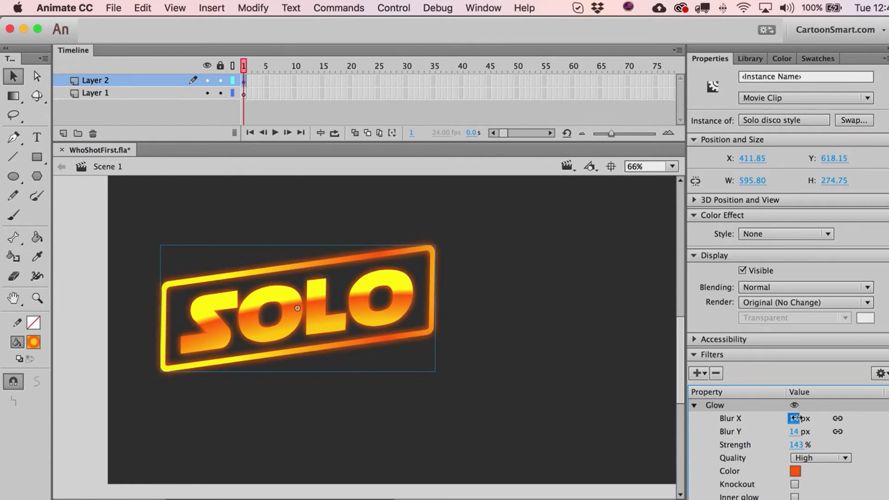
{"action": "left_click", "coordinate": [796, 474]}
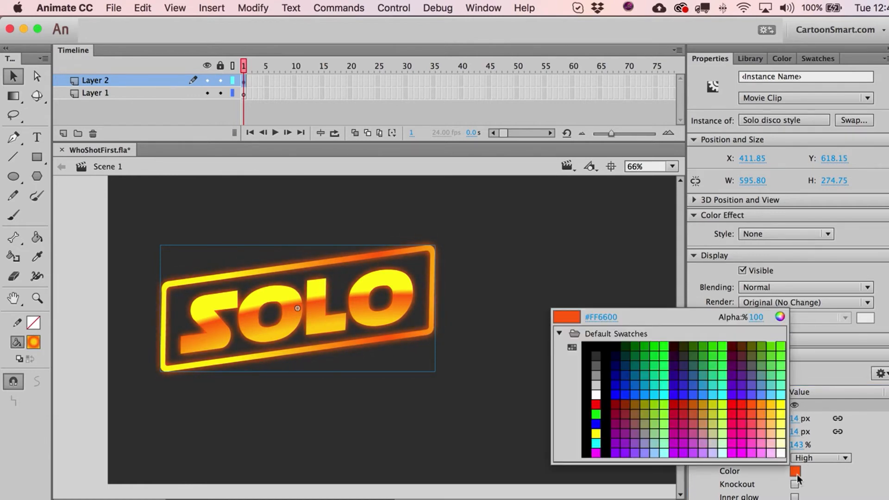
{"action": "left_click", "coordinate": [759, 404]}
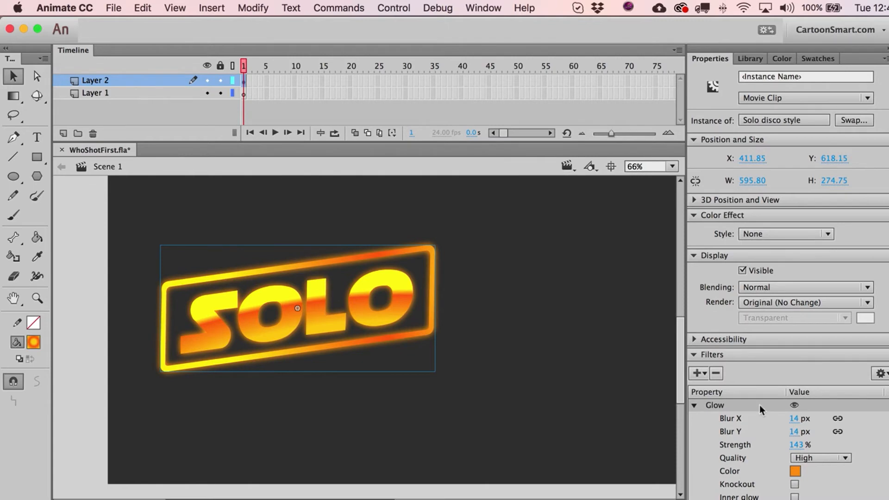
{"action": "left_click", "coordinate": [809, 459]}
{"action": "left_click", "coordinate": [810, 460]}
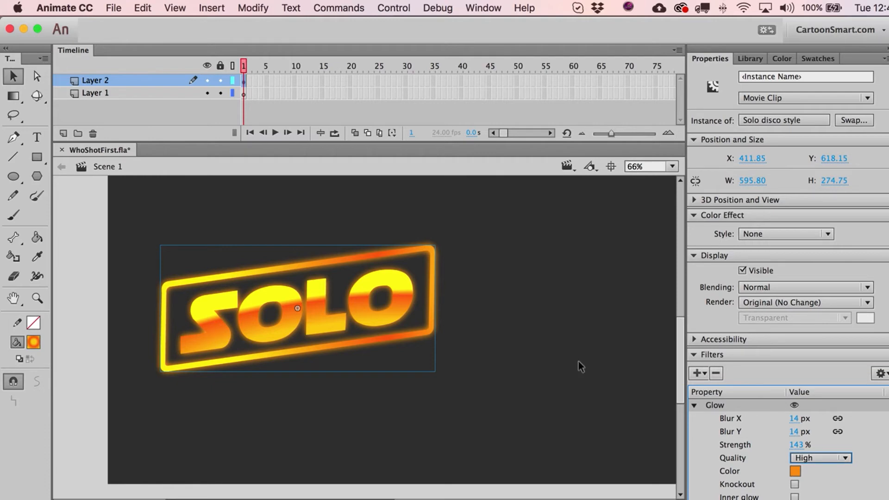
Step: Add a second Glow filter to the logo movie clip and move it above the orange glow in the filter order
{"action": "left_click", "coordinate": [695, 256]}
{"action": "left_click", "coordinate": [693, 215]}
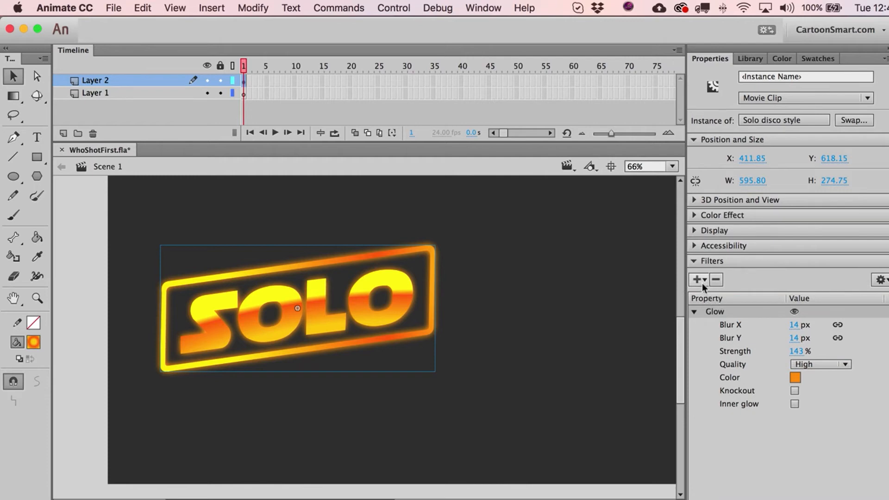
{"action": "left_click", "coordinate": [699, 279]}
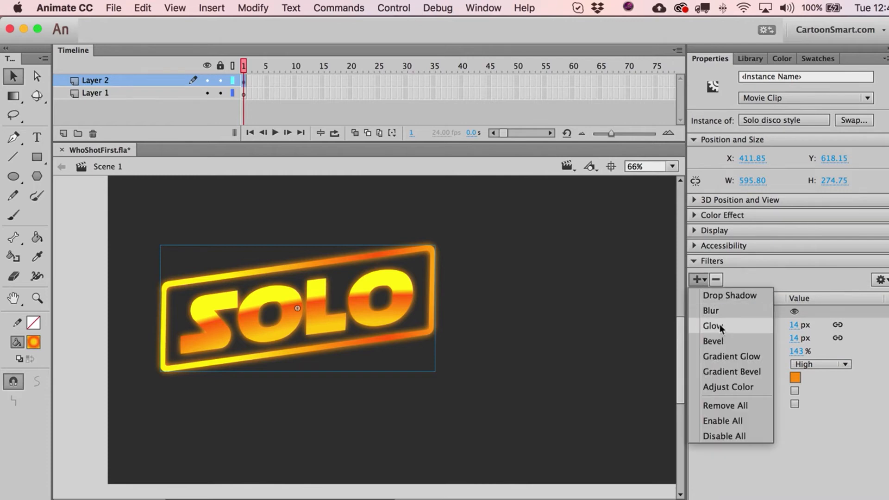
{"action": "left_click", "coordinate": [720, 327]}
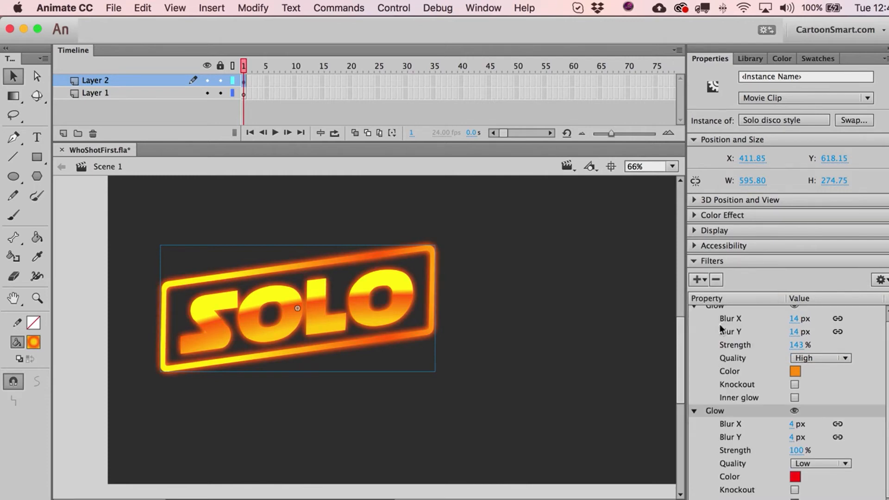
{"action": "scroll", "coordinate": [717, 415], "scroll_direction": "up", "scroll_amount": 1}
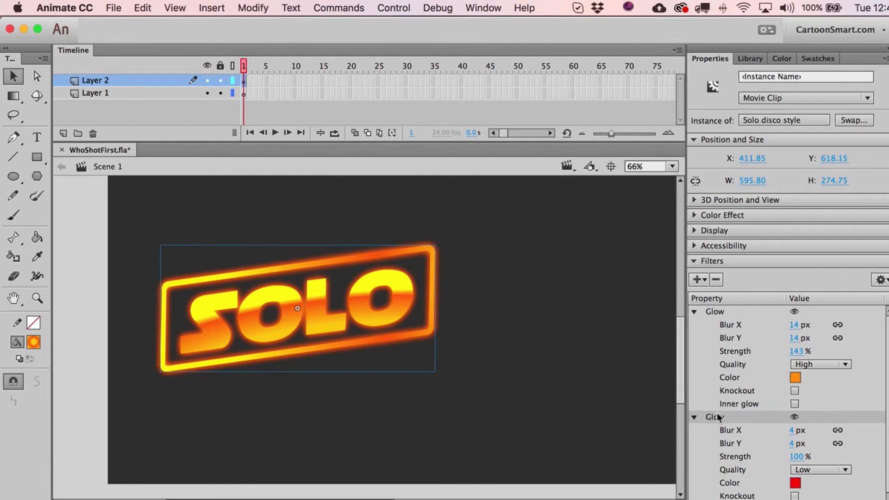
{"action": "left_click_drag", "start_coordinate": [719, 425], "coordinate": [718, 313]}
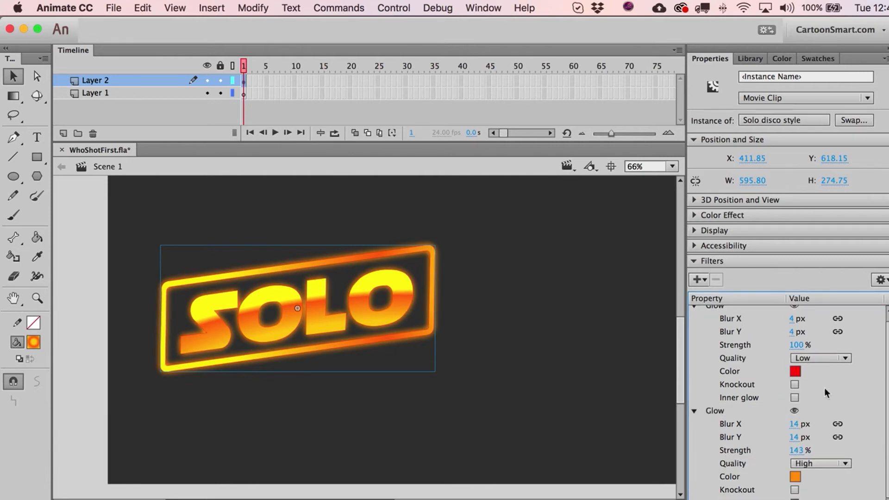
Step: Color the new glow bright yellow and try it with and without the Inner glow option
{"action": "left_click", "coordinate": [796, 372]}
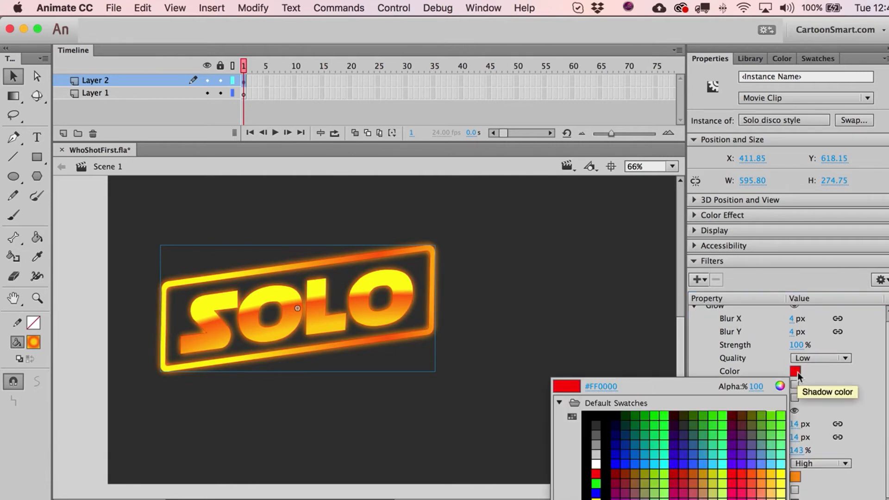
{"action": "left_click", "coordinate": [781, 473]}
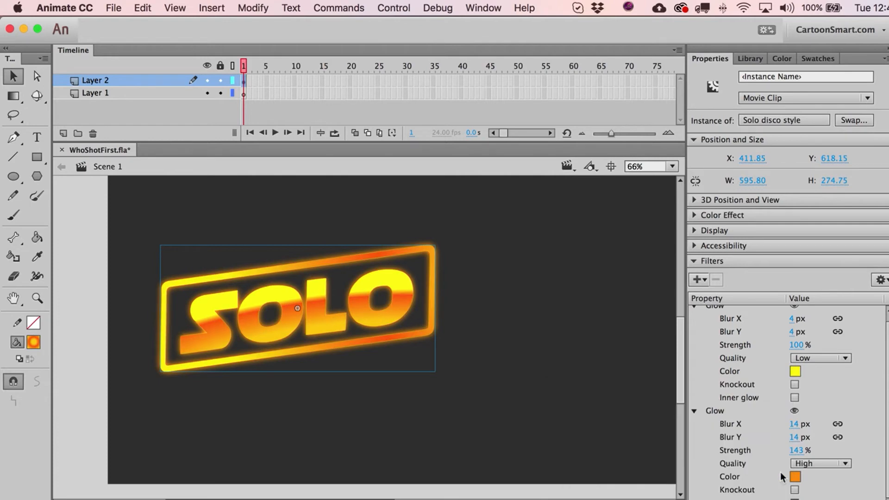
{"action": "left_click", "coordinate": [794, 397]}
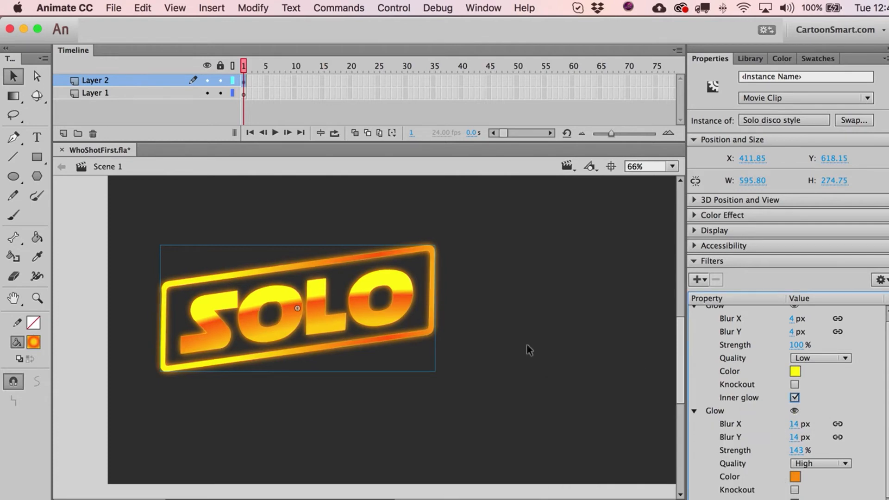
{"action": "left_click", "coordinate": [794, 398]}
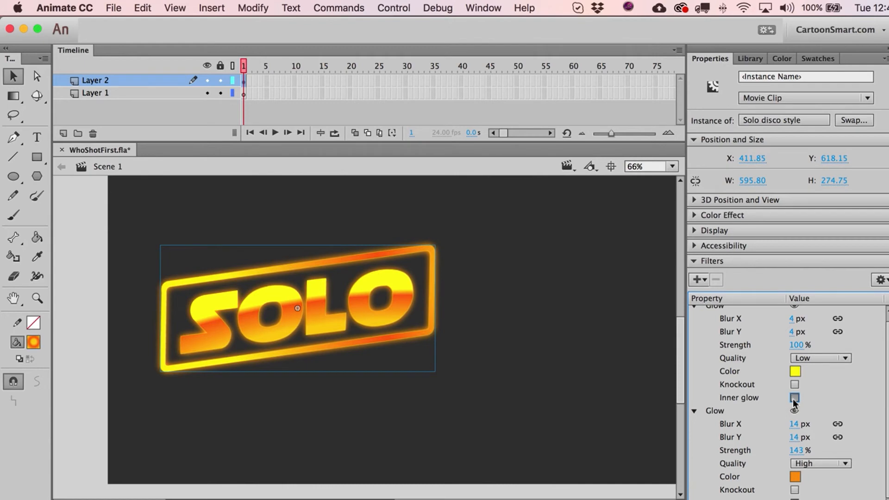
{"action": "left_click", "coordinate": [795, 398]}
{"action": "left_click", "coordinate": [794, 398]}
Step: Compare the yellow glow with and without Inner glow on the edges of the S and O, and enable Inner glow
{"action": "left_click", "coordinate": [46, 300]}
{"action": "left_click_drag", "start_coordinate": [163, 315], "coordinate": [281, 417]}
{"action": "key", "text": "a"}
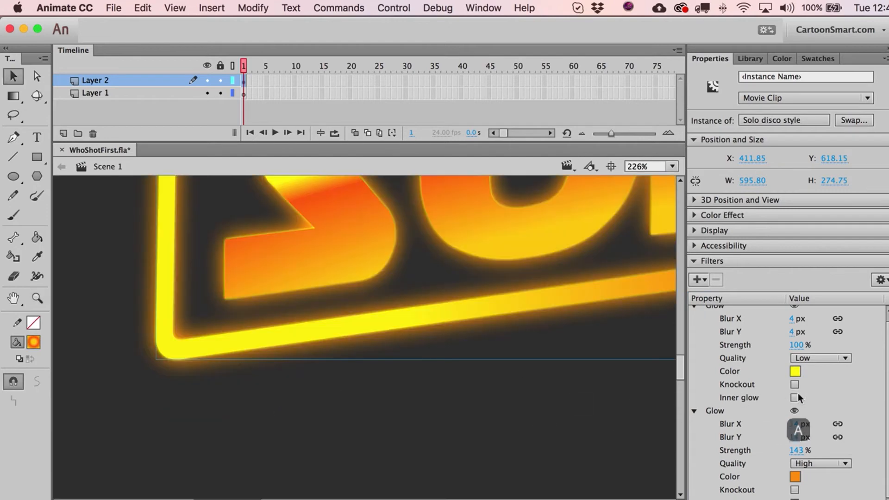
{"action": "left_click", "coordinate": [797, 400]}
{"action": "left_click", "coordinate": [796, 399]}
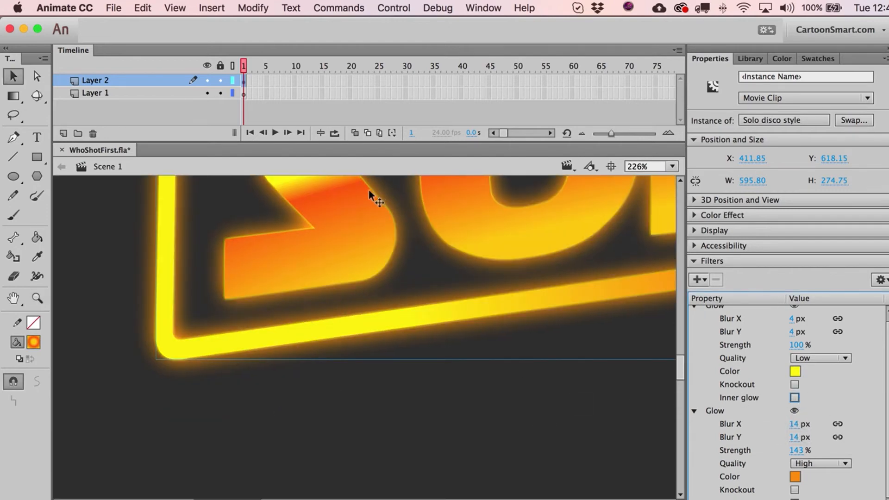
{"action": "scroll", "coordinate": [380, 211], "scroll_direction": "up", "scroll_amount": 4}
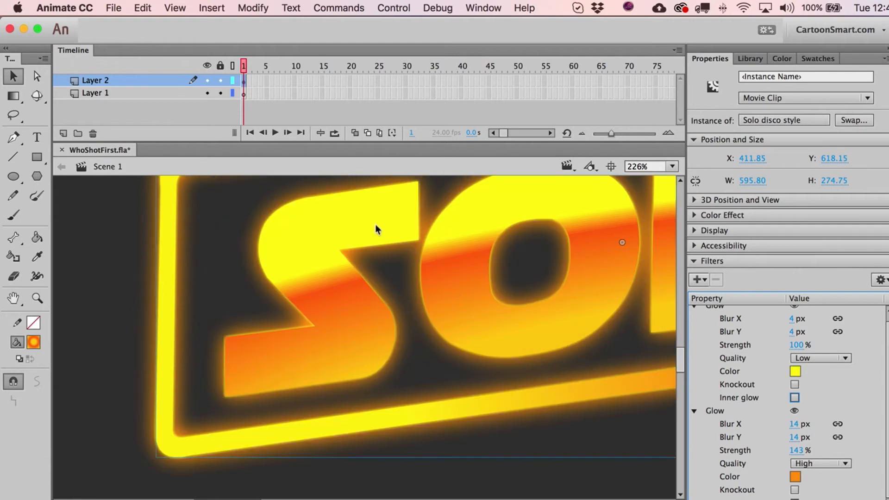
{"action": "left_click", "coordinate": [793, 398]}
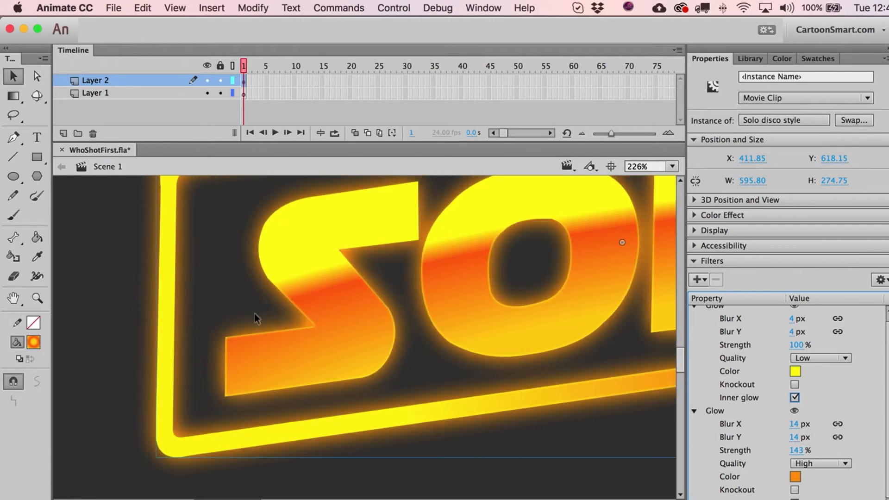
Step: Set the yellow inner glow's quality to High and raise its horizontal and vertical blur beyond 7 px
{"action": "key", "text": "super+2"}
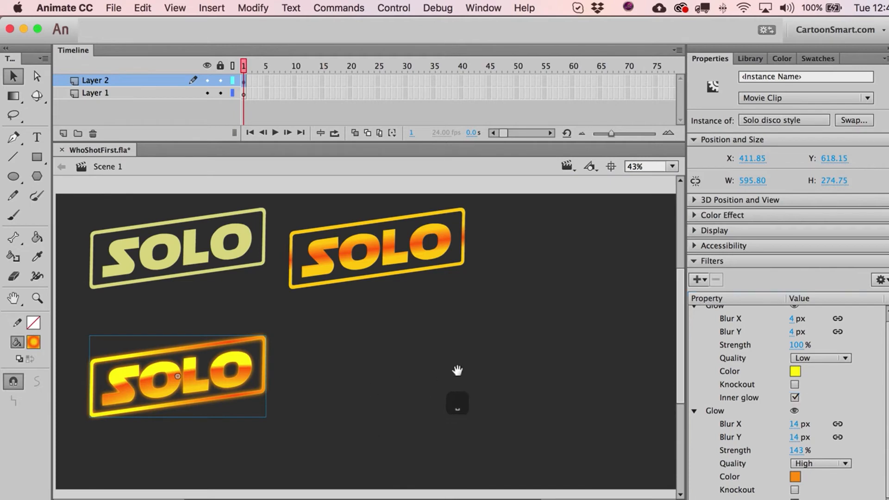
{"action": "left_click_drag", "start_coordinate": [459, 313], "coordinate": [465, 236]}
{"action": "left_click_drag", "start_coordinate": [82, 266], "coordinate": [342, 374]}
{"action": "key", "text": "a"}
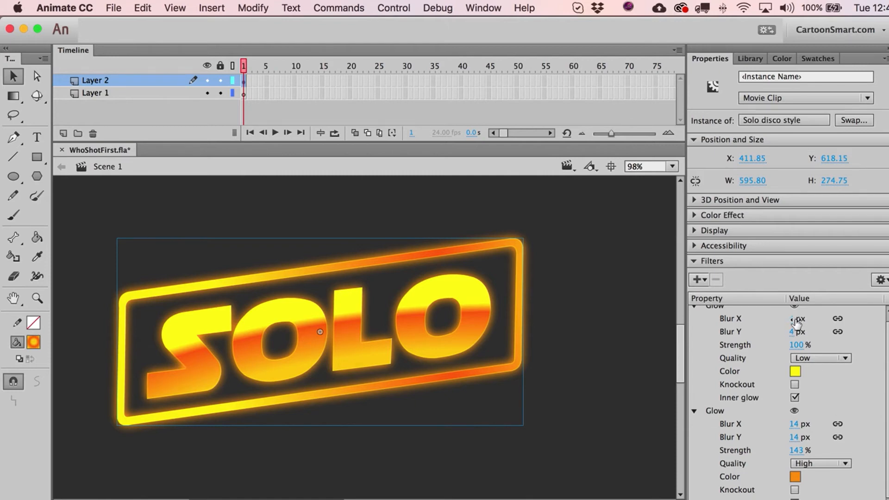
{"action": "left_click", "coordinate": [810, 357]}
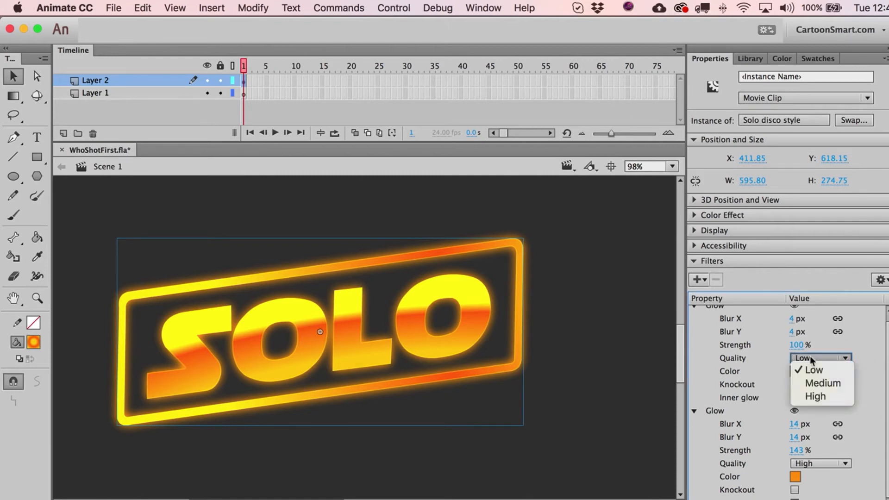
{"action": "left_click", "coordinate": [809, 397]}
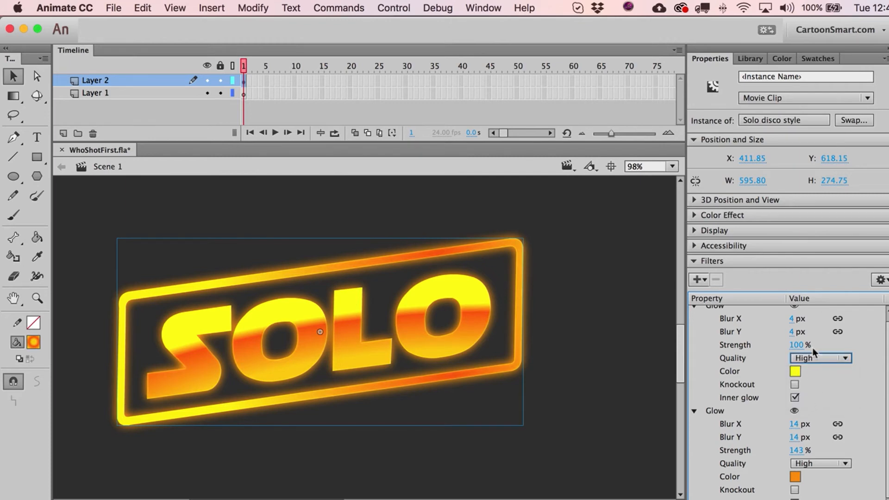
{"action": "left_click", "coordinate": [792, 318]}
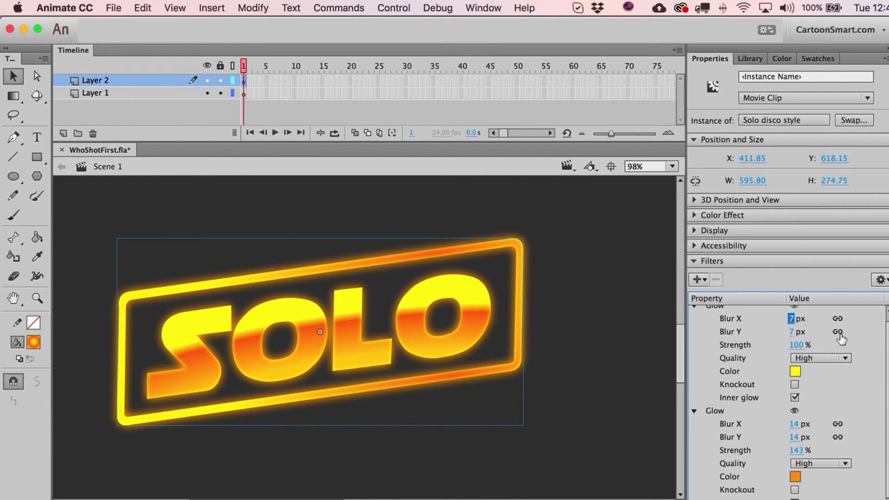
{"action": "mouse_move", "coordinate": [794, 332]}
{"action": "left_mouse_down"}
{"action": "mouse_move", "coordinate": [806, 327]}
{"action": "mouse_move", "coordinate": [789, 329]}
{"action": "mouse_move", "coordinate": [796, 345]}
{"action": "mouse_move", "coordinate": [859, 340]}
{"action": "mouse_move", "coordinate": [806, 338]}
{"action": "left_mouse_up"}
Step: Examine the glowing logo beside the two other SOLO logos and then close up
{"action": "left_click", "coordinate": [559, 324]}
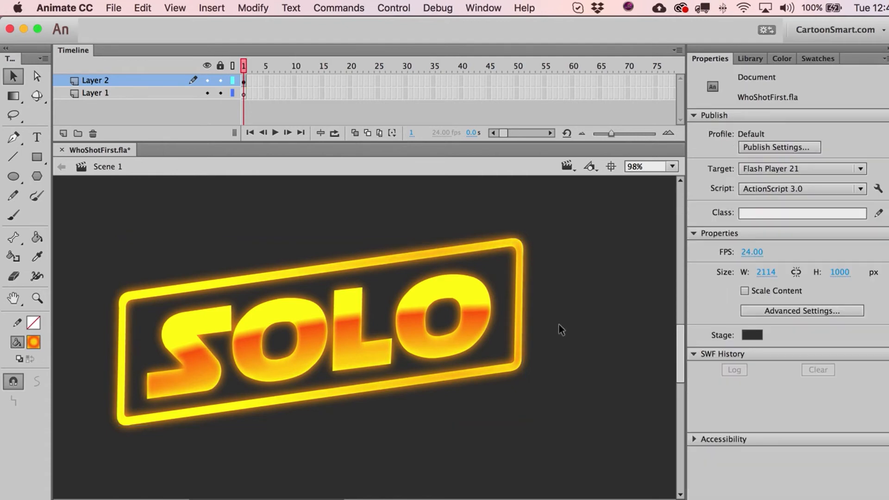
{"action": "key", "text": "super+2"}
{"action": "key", "text": "space"}
{"action": "left_click_drag", "start_coordinate": [327, 393], "coordinate": [436, 373]}
{"action": "key", "text": "space"}
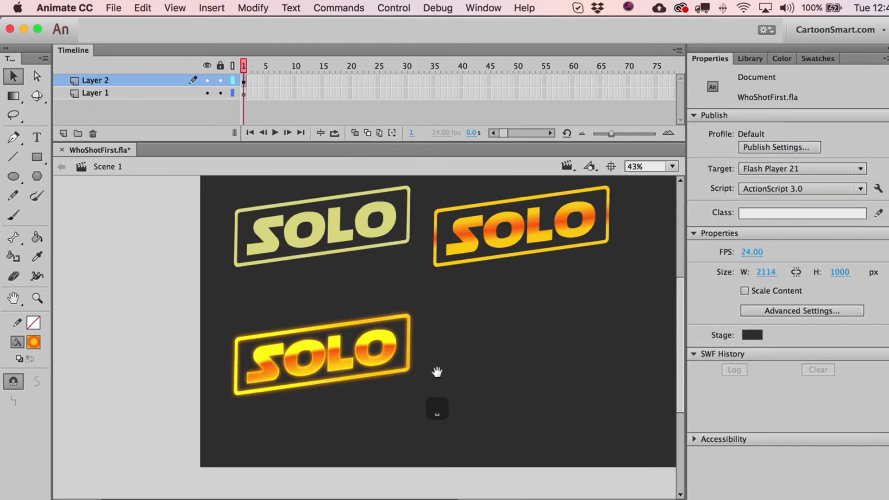
{"action": "left_click", "coordinate": [42, 299]}
{"action": "left_click_drag", "start_coordinate": [204, 302], "coordinate": [461, 430]}
{"action": "key", "text": "a"}
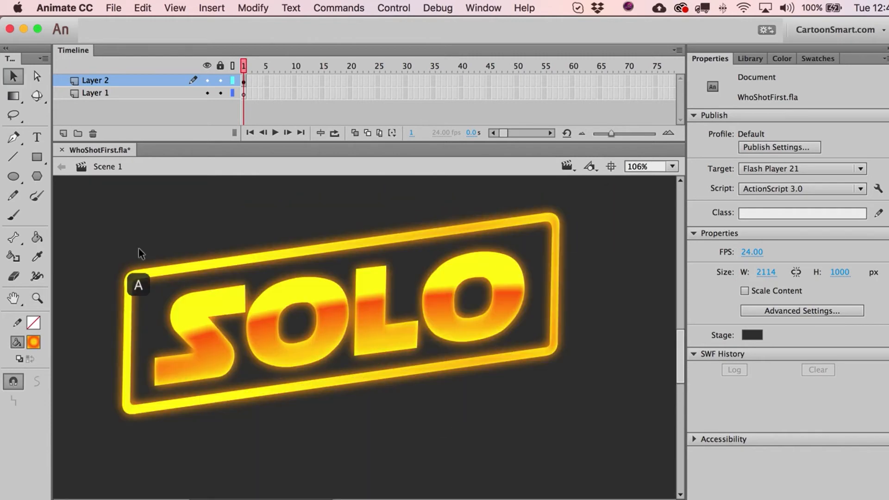
Step: Draw a white-filled rectangle about 39 px wide and 74 px high beside the right end of the glowing logo
{"action": "left_click", "coordinate": [36, 162]}
{"action": "left_click", "coordinate": [35, 344]}
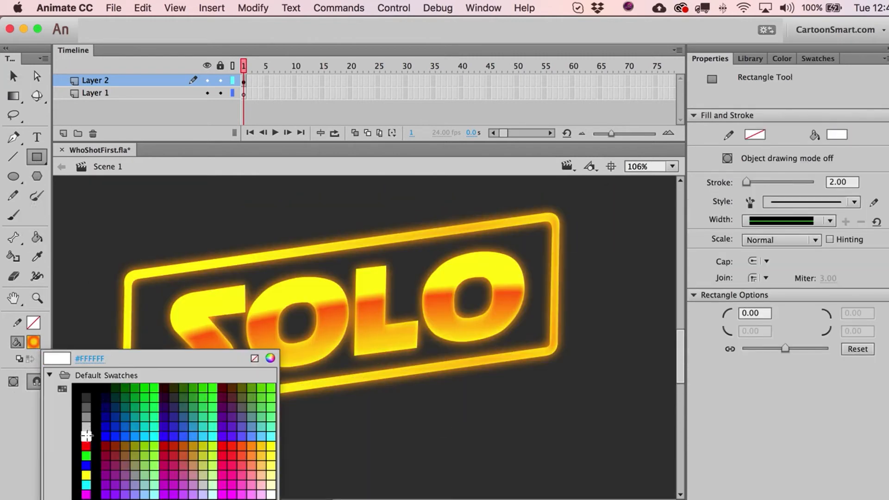
{"action": "left_click", "coordinate": [90, 433]}
{"action": "left_click_drag", "start_coordinate": [581, 294], "coordinate": [609, 348]}
{"action": "key", "text": "a"}
{"action": "left_click", "coordinate": [606, 345]}
{"action": "key", "text": "super+x"}
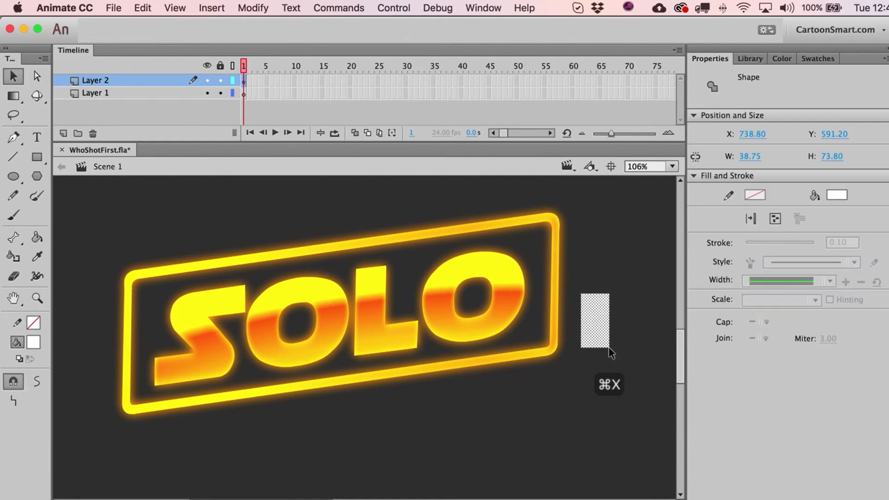
{"action": "key", "text": "super+z"}
{"action": "key", "text": "a"}
Step: Turn off snapping and reshape the white rectangle into a thin four-pointed sparkle about 53 px wide and 123 px high
{"action": "left_click", "coordinate": [611, 271]}
{"action": "left_click_drag", "start_coordinate": [581, 294], "coordinate": [590, 241]}
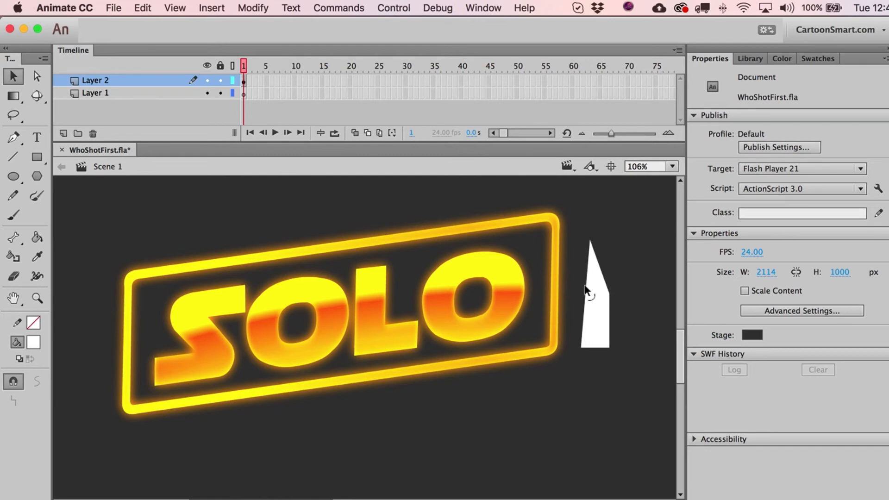
{"action": "left_click_drag", "start_coordinate": [586, 291], "coordinate": [594, 287]}
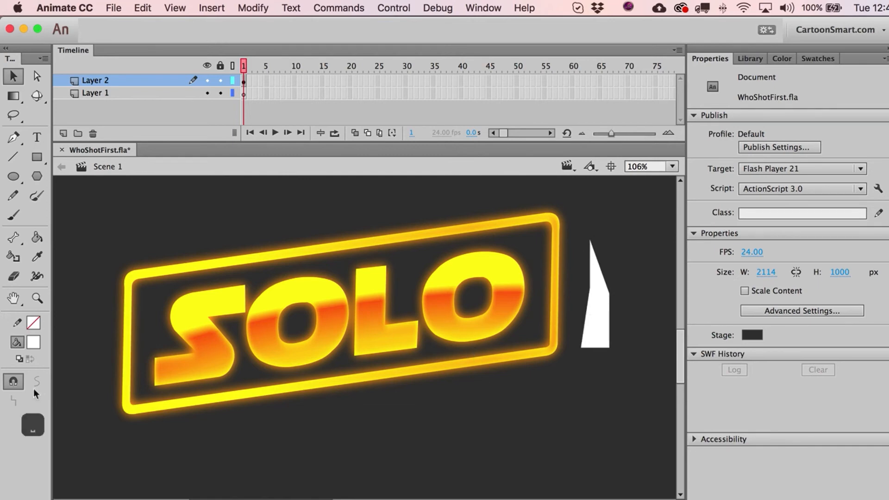
{"action": "mouse_move", "coordinate": [607, 289]}
{"action": "left_mouse_down"}
{"action": "mouse_move", "coordinate": [595, 283]}
{"action": "mouse_move", "coordinate": [579, 306]}
{"action": "mouse_move", "coordinate": [574, 295]}
{"action": "mouse_move", "coordinate": [609, 291]}
{"action": "mouse_move", "coordinate": [592, 293]}
{"action": "left_mouse_up"}
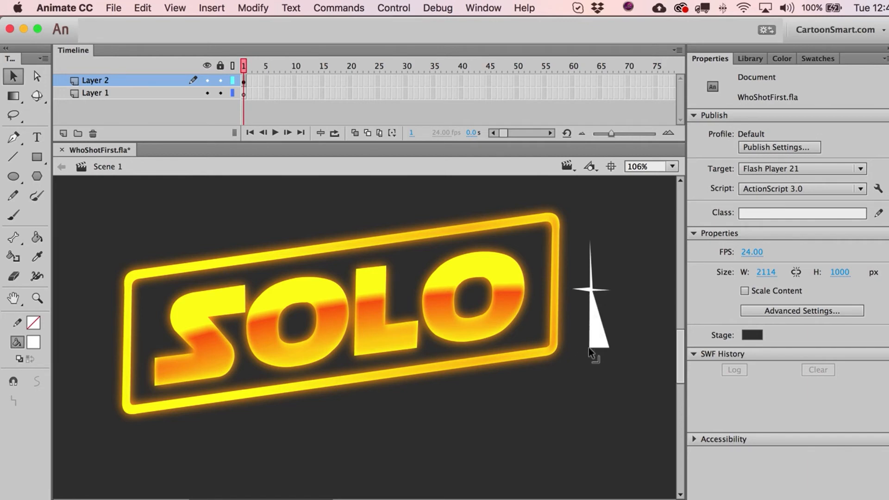
{"action": "left_click_drag", "start_coordinate": [588, 347], "coordinate": [609, 349]}
{"action": "left_click_drag", "start_coordinate": [589, 311], "coordinate": [592, 333]}
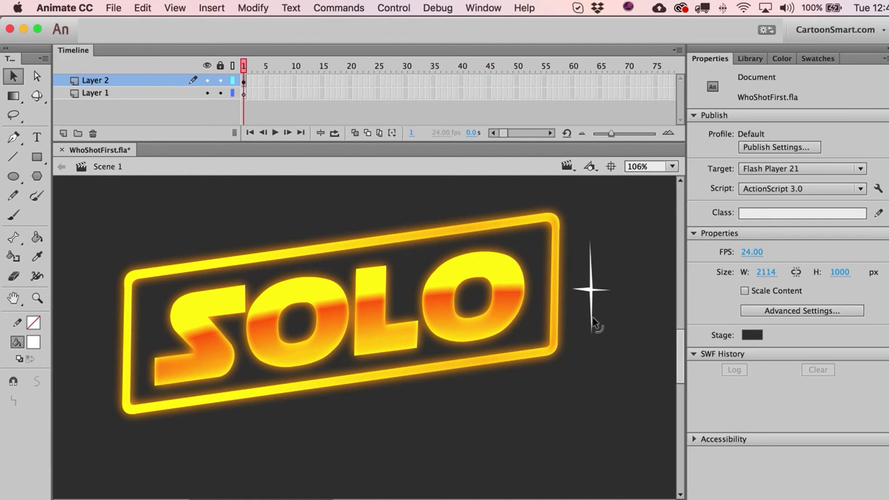
Step: Convert the white four-pointed sparkle into a movie clip symbol named Twinkle
{"action": "left_click", "coordinate": [590, 250]}
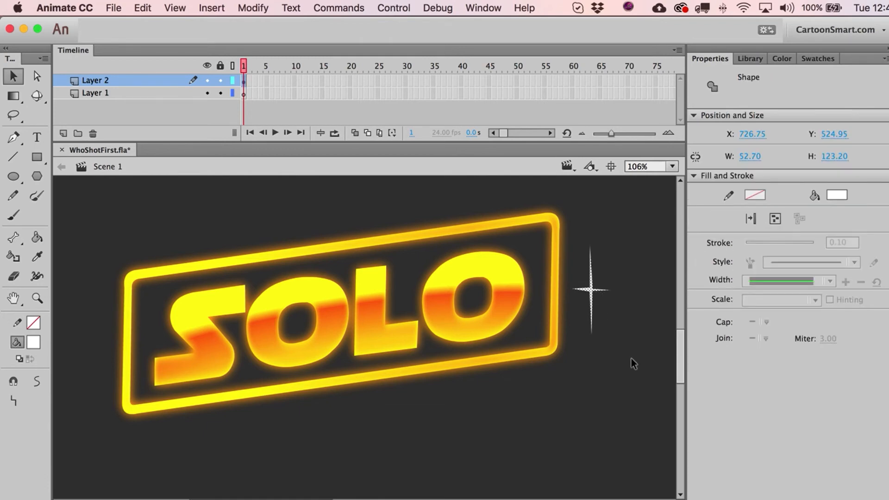
{"action": "key", "text": "F8"}
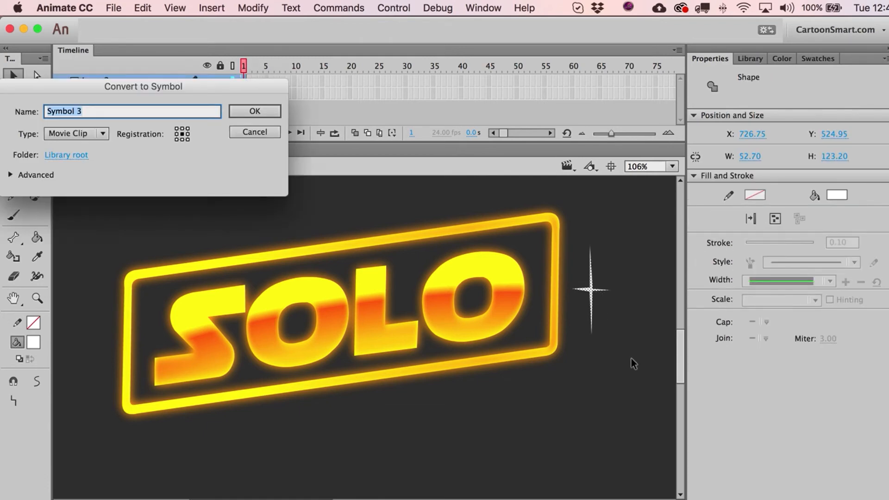
{"action": "type", "text": "Twink"}
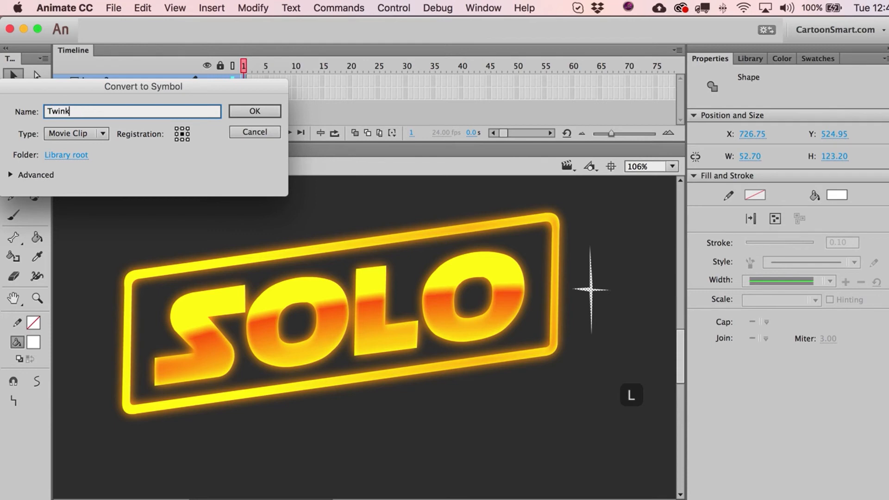
{"action": "type", "text": "le"}
{"action": "key", "text": "Return"}
Step: Add a white Glow filter with High quality to the Twinkle sparkle
{"action": "left_click", "coordinate": [699, 279]}
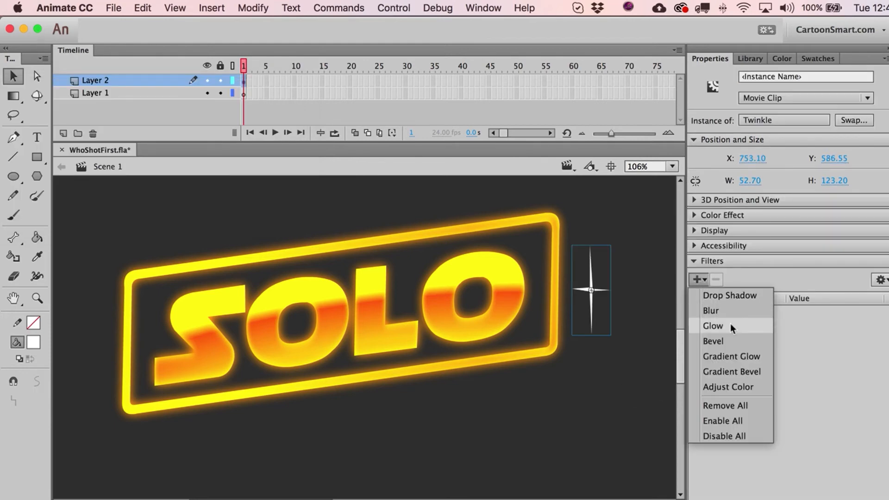
{"action": "left_click", "coordinate": [730, 325]}
{"action": "left_click", "coordinate": [796, 377]}
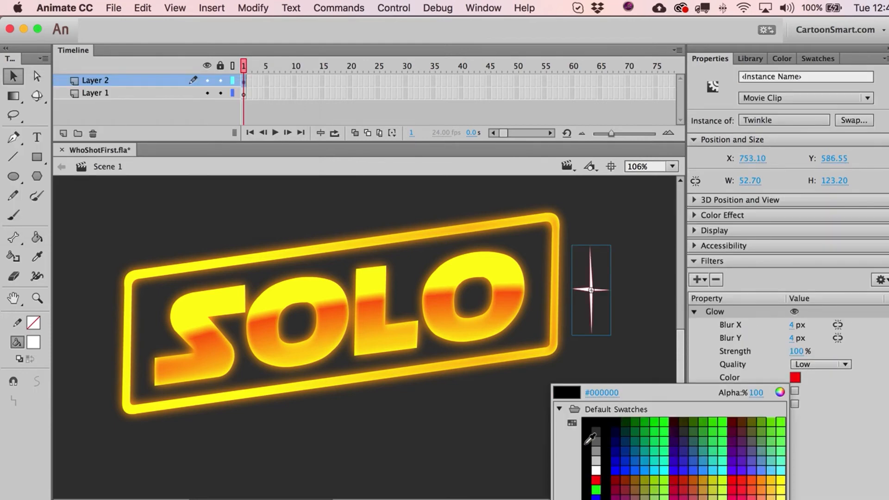
{"action": "left_click", "coordinate": [596, 470]}
{"action": "left_click", "coordinate": [819, 364]}
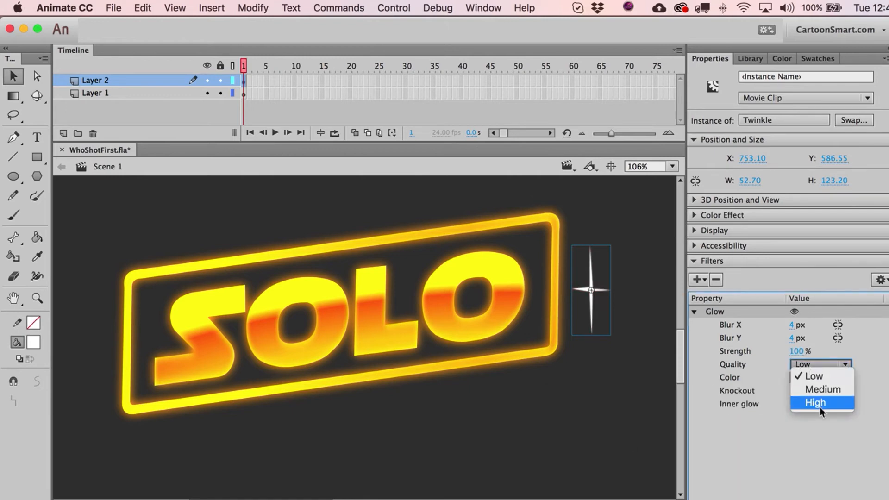
{"action": "left_click", "coordinate": [820, 402]}
Step: Set the sparkle glow's strength to 410% and its blur to 18 px horizontally and 8 px vertically, with the blur values linked
{"action": "left_click", "coordinate": [796, 351]}
{"action": "type", "text": "200"}
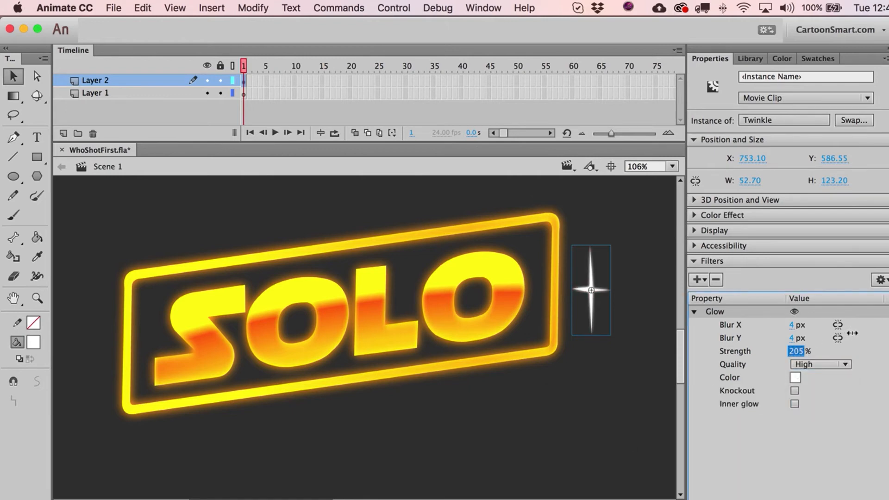
{"action": "left_click_drag", "start_coordinate": [852, 332], "coordinate": [872, 332]}
{"action": "left_click_drag", "start_coordinate": [802, 330], "coordinate": [875, 346]}
{"action": "left_click", "coordinate": [838, 325]}
{"action": "left_click", "coordinate": [798, 338]}
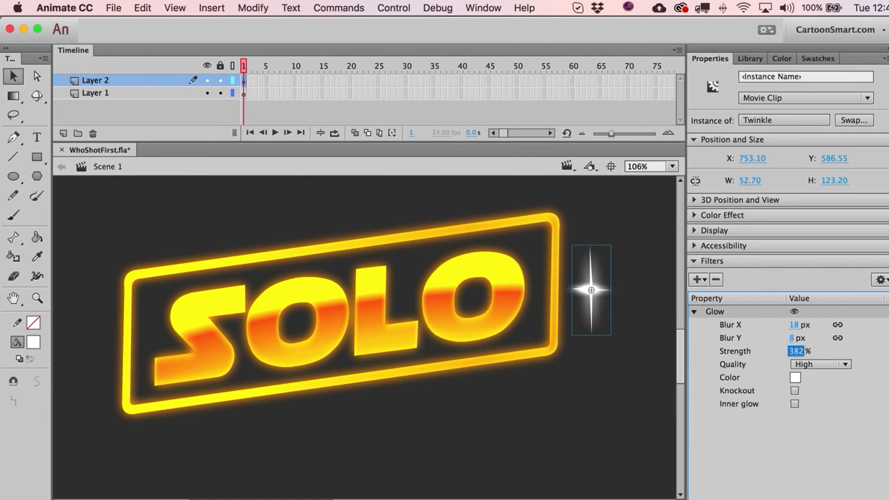
{"action": "left_click", "coordinate": [619, 394]}
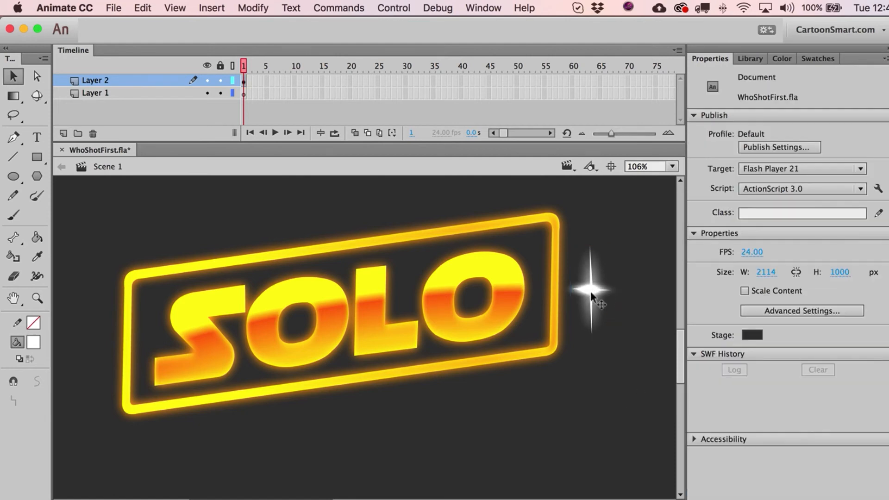
Step: Move the sparkle onto the lower-left tip of the S and scale it down to about 36 px wide and 84 px high
{"action": "left_click_drag", "start_coordinate": [593, 292], "coordinate": [160, 357]}
{"action": "key", "text": "q"}
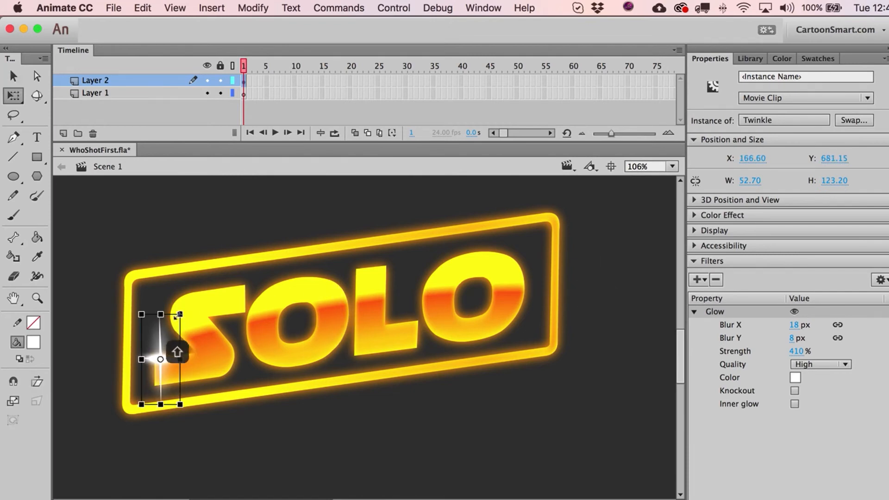
{"action": "left_click_drag", "start_coordinate": [189, 309], "coordinate": [175, 325]}
{"action": "key", "text": "a"}
{"action": "left_click", "coordinate": [198, 426]}
{"action": "left_click", "coordinate": [156, 354]}
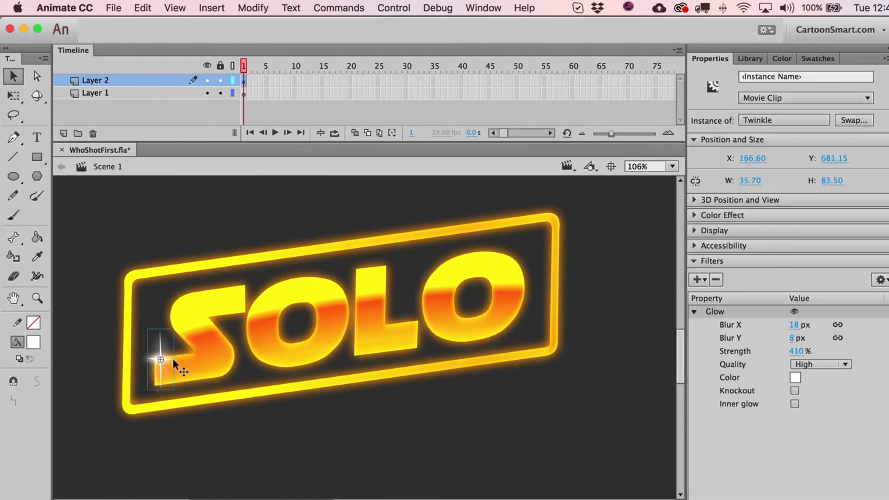
{"action": "key", "text": "Down"}
{"action": "key", "text": "Up"}
{"action": "key", "text": "Up"}
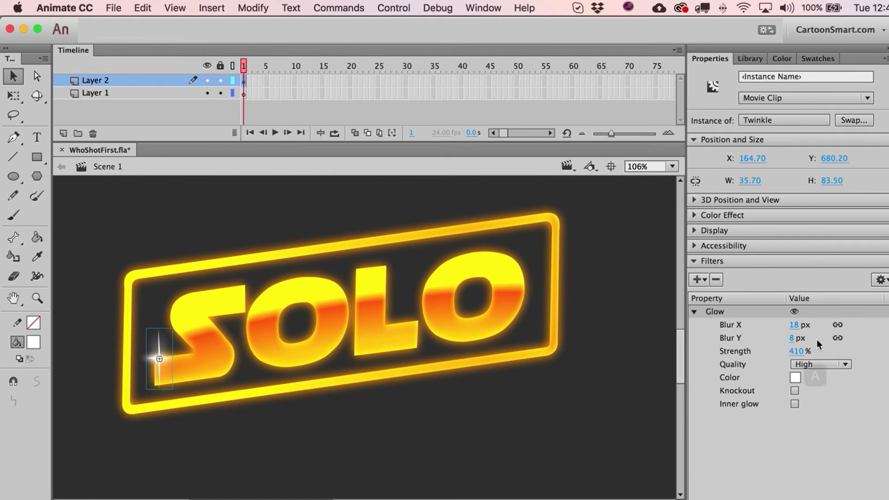
Step: Reduce the sparkle's glow blur to 13 px horizontally and 5.8 px vertically
{"action": "left_click_drag", "start_coordinate": [798, 328], "coordinate": [797, 327]}
{"action": "left_click", "coordinate": [526, 407]}
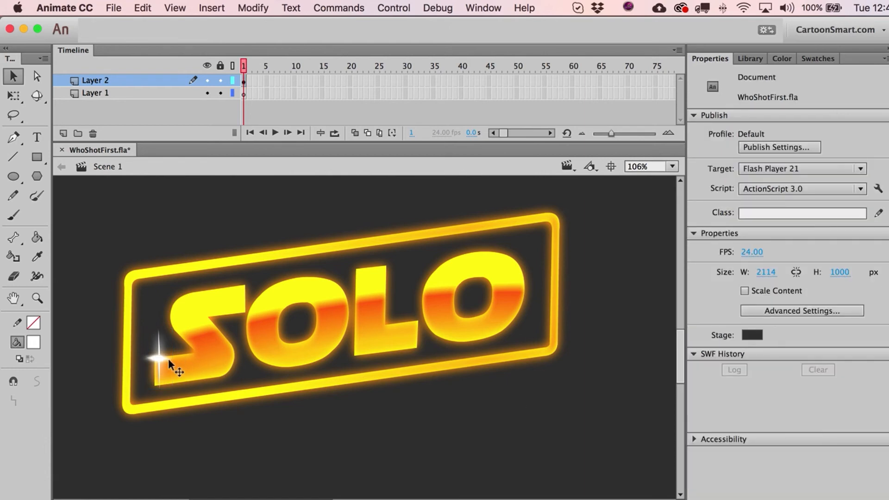
{"action": "left_click", "coordinate": [153, 356]}
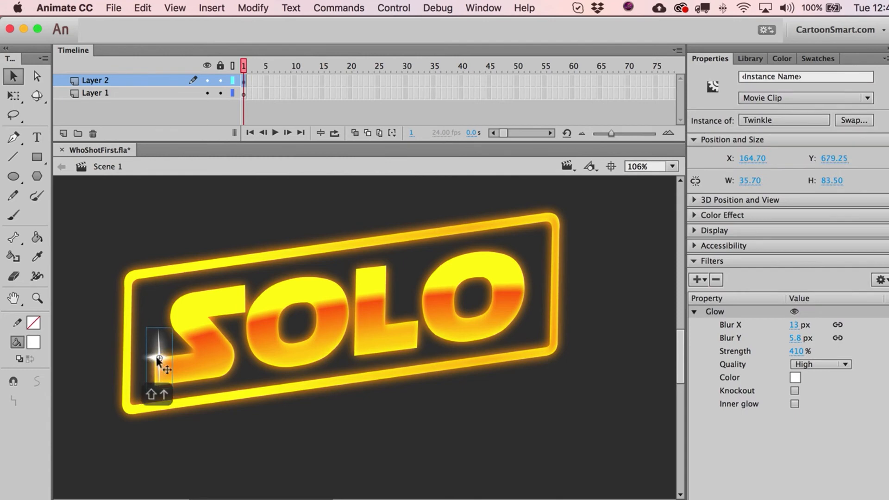
Step: Place a copy of the sparkle on the upper-right edge of the last O, scaled to about 19 by 44 px
{"action": "left_click_drag", "start_coordinate": [160, 361], "coordinate": [517, 263]}
{"action": "key", "text": "q"}
{"action": "left_click_drag", "start_coordinate": [531, 232], "coordinate": [523, 246]}
{"action": "key", "text": "a"}
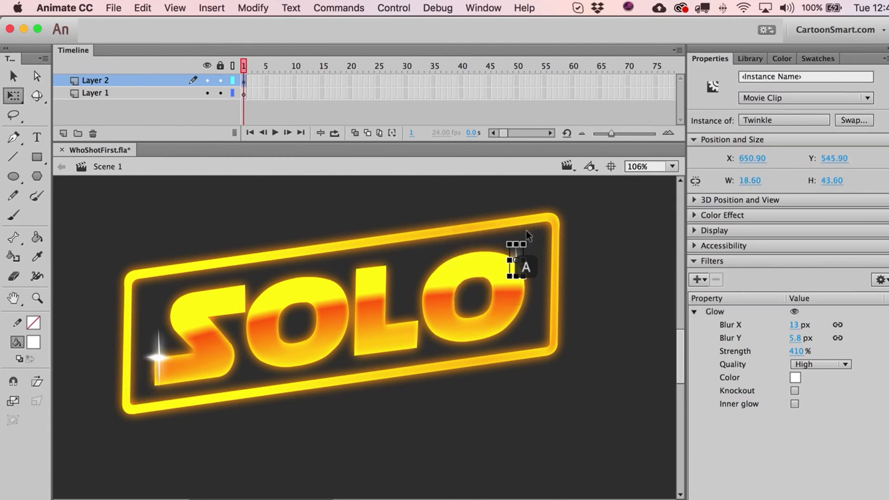
{"action": "key", "text": "shift+Up"}
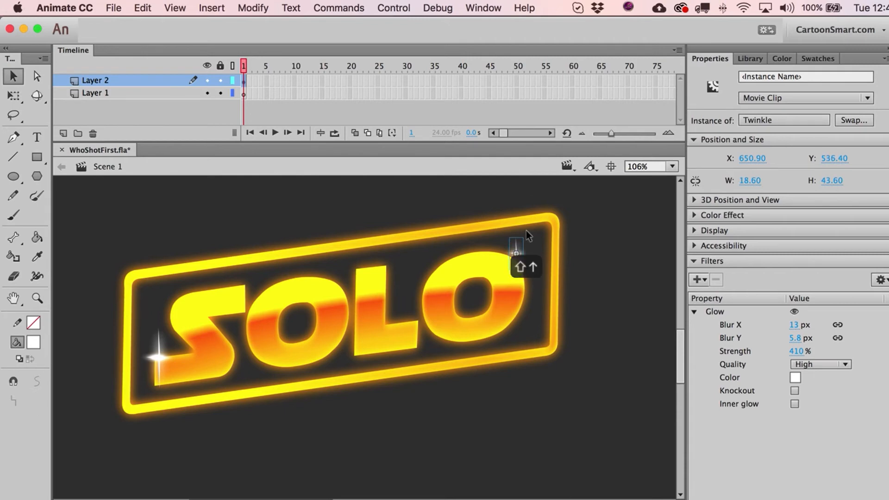
{"action": "key", "text": "shift+Left"}
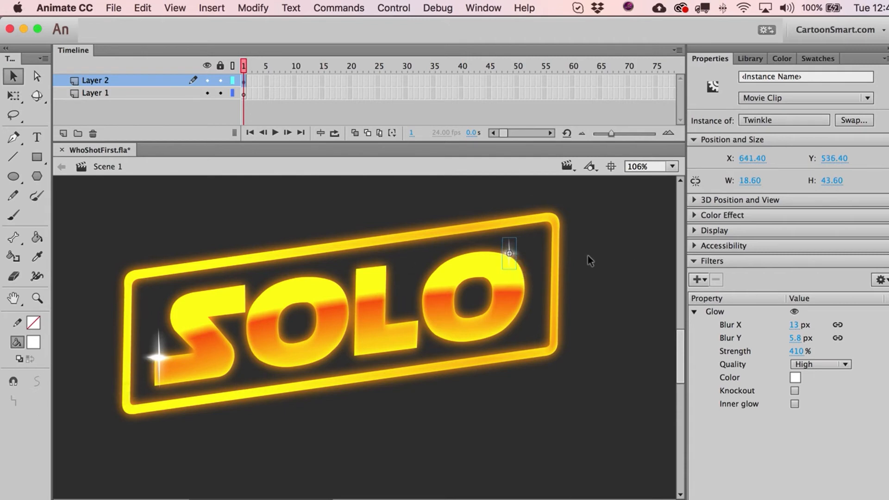
{"action": "key", "text": "shift+Down"}
Step: Copy the small sparkle onto the first O's lower edge and the frame above the S, widening the frame's copy to about 28 px
{"action": "left_click_drag", "start_coordinate": [507, 261], "coordinate": [220, 252]}
{"action": "key", "text": "q"}
{"action": "key", "text": "a"}
{"action": "key", "text": "q"}
{"action": "key", "text": "a"}
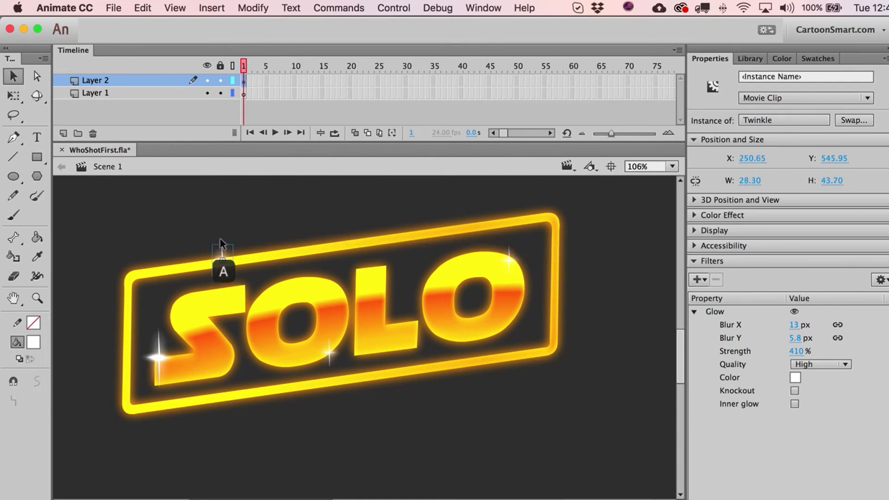
Step: Rotate the sparkle on the first O's lower edge by 45 degrees
{"action": "left_click", "coordinate": [327, 376]}
{"action": "left_click", "coordinate": [329, 352]}
{"action": "key", "text": "q"}
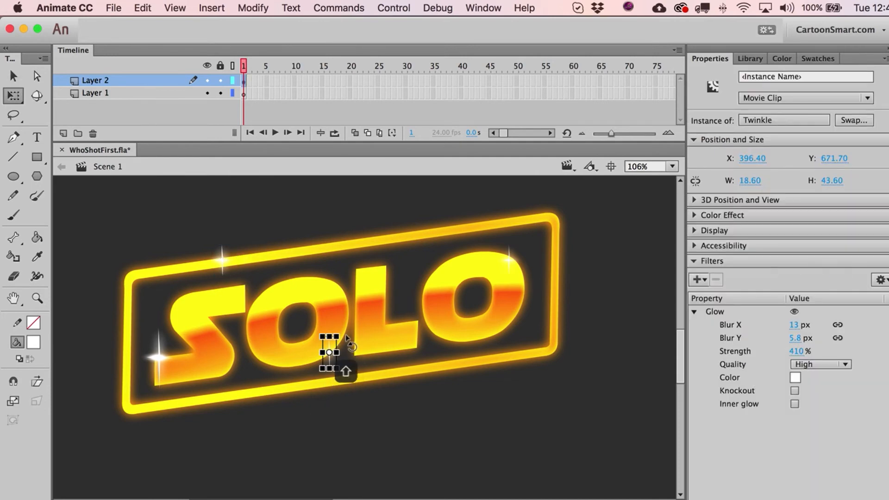
{"action": "key", "text": "a"}
{"action": "left_click", "coordinate": [372, 434]}
Step: Try cutting the tilted sparkle from the first O, and undo the cut
{"action": "key", "text": "super+2"}
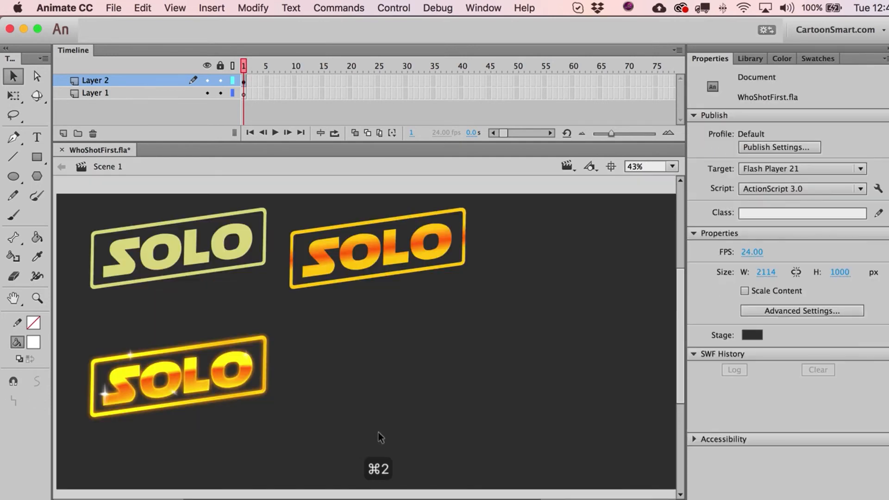
{"action": "left_click_drag", "start_coordinate": [367, 431], "coordinate": [465, 403]}
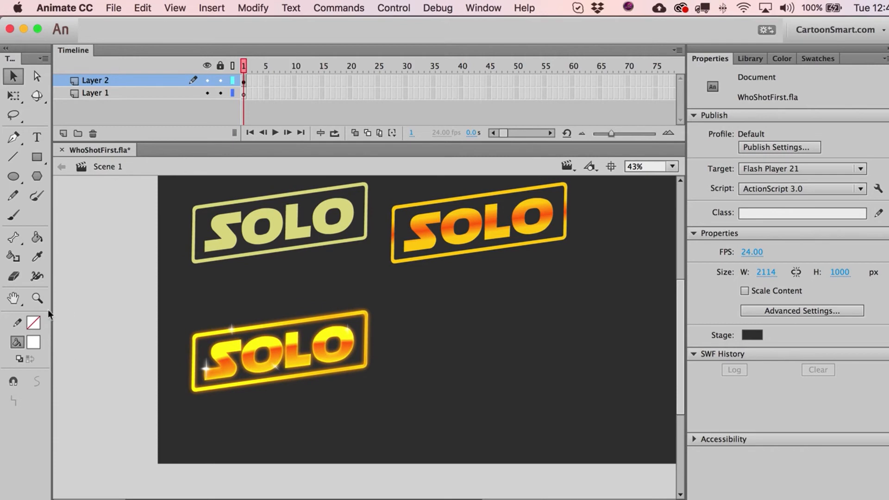
{"action": "left_click", "coordinate": [37, 299]}
{"action": "left_click_drag", "start_coordinate": [157, 285], "coordinate": [412, 430]}
{"action": "key", "text": "a"}
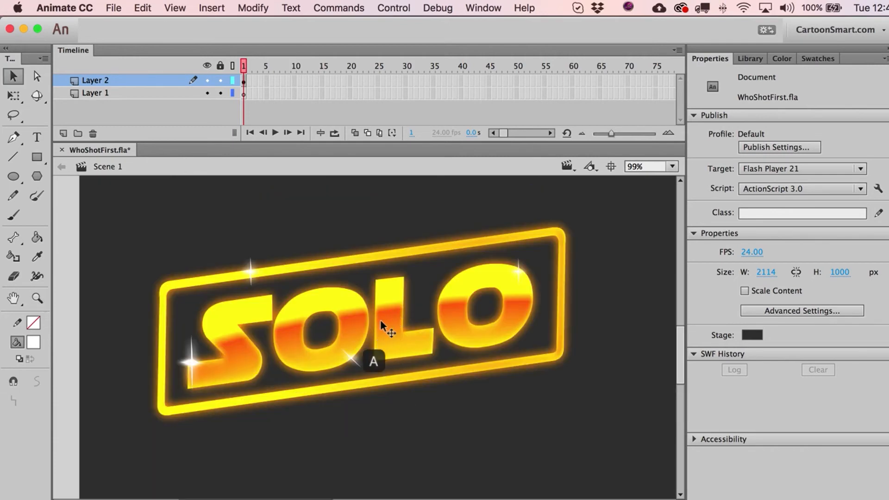
{"action": "left_click", "coordinate": [352, 360]}
{"action": "key", "text": "super+x"}
{"action": "key", "text": "super+z"}
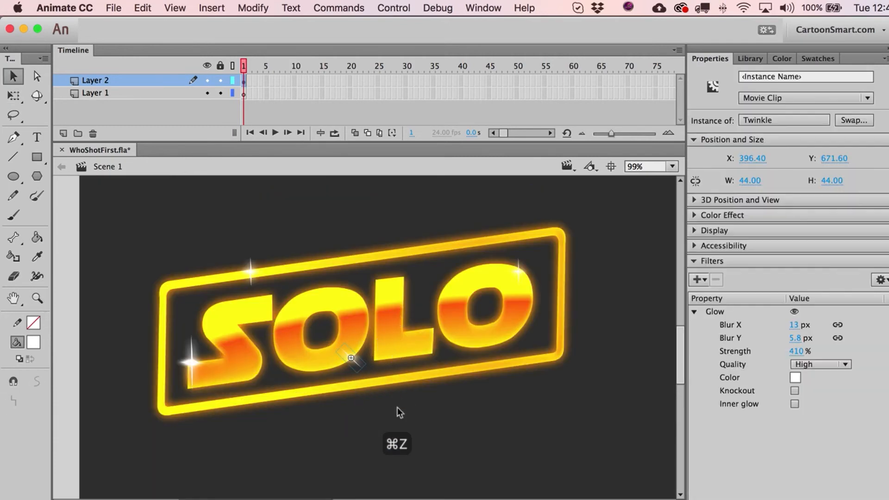
Step: Enlarge the sparkle on the upper-right edge of the last O, keeping its centre in place
{"action": "key", "text": "q"}
{"action": "left_click", "coordinate": [528, 262]}
{"action": "left_click", "coordinate": [520, 266]}
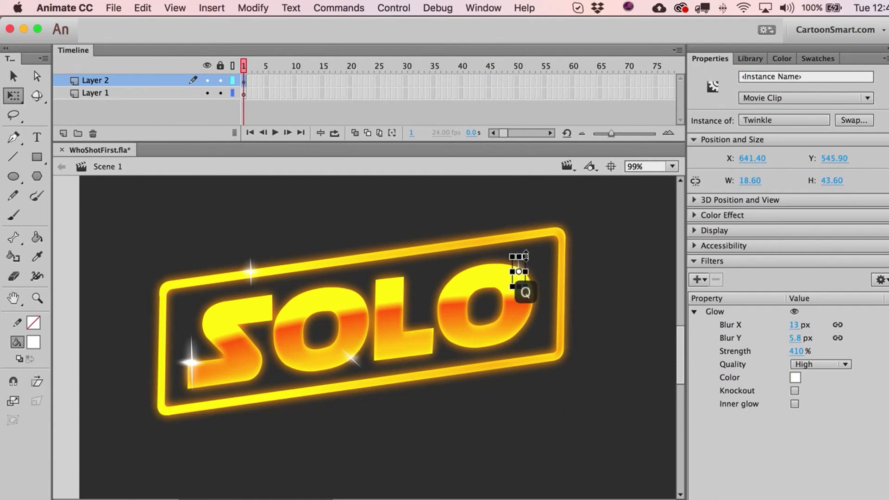
{"action": "left_click_drag", "start_coordinate": [525, 257], "coordinate": [532, 249]}
{"action": "key", "text": "a"}
{"action": "left_click", "coordinate": [603, 254]}
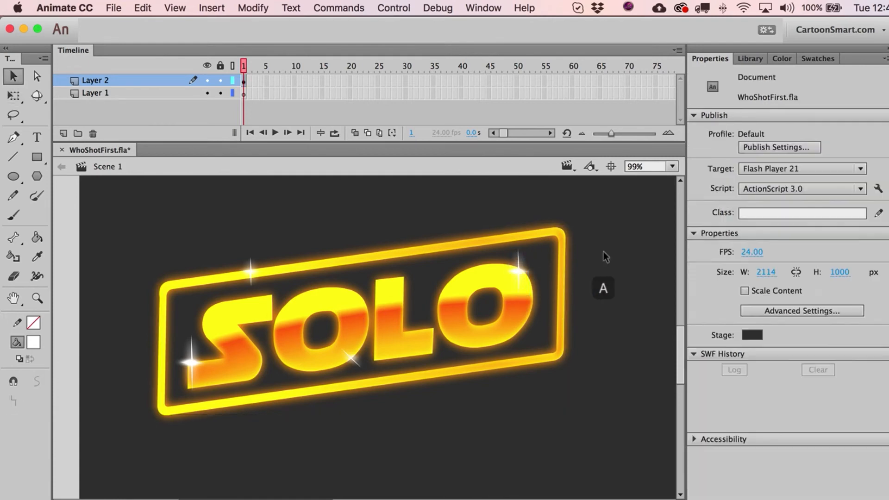
Step: Turn the tilted sparkle on the first O back upright and move it up 10 px
{"action": "left_click", "coordinate": [352, 360]}
{"action": "key", "text": "q"}
{"action": "key", "text": "shift"}
{"action": "key", "text": "a"}
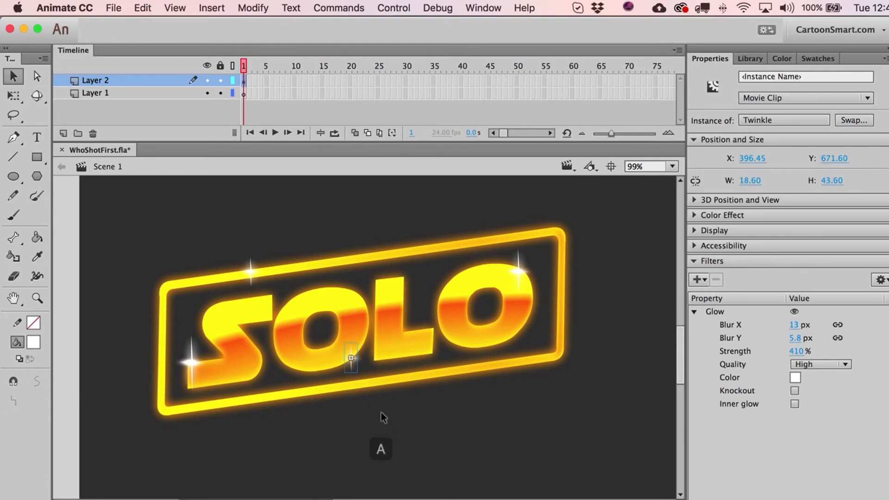
{"action": "key", "text": "shift+Up"}
{"action": "key", "text": "a"}
{"action": "left_click", "coordinate": [413, 423]}
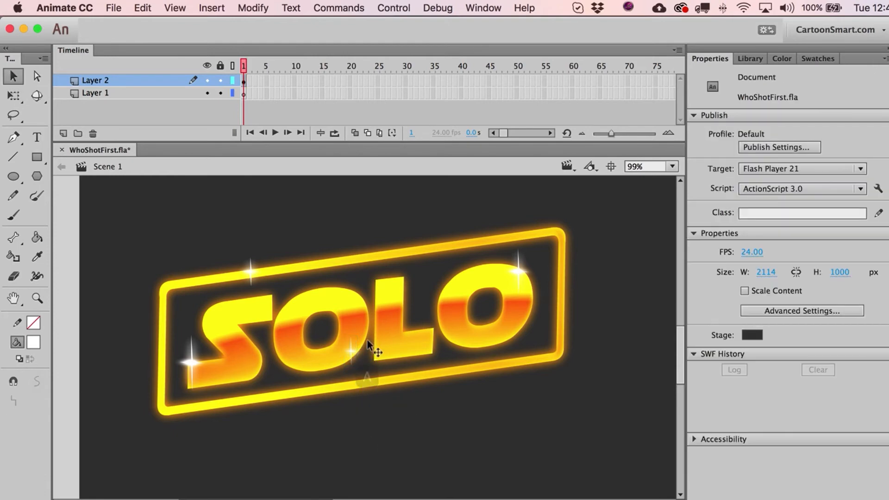
Step: Check the colour effect styles available for the small sparkle on the first O
{"action": "left_click", "coordinate": [352, 351]}
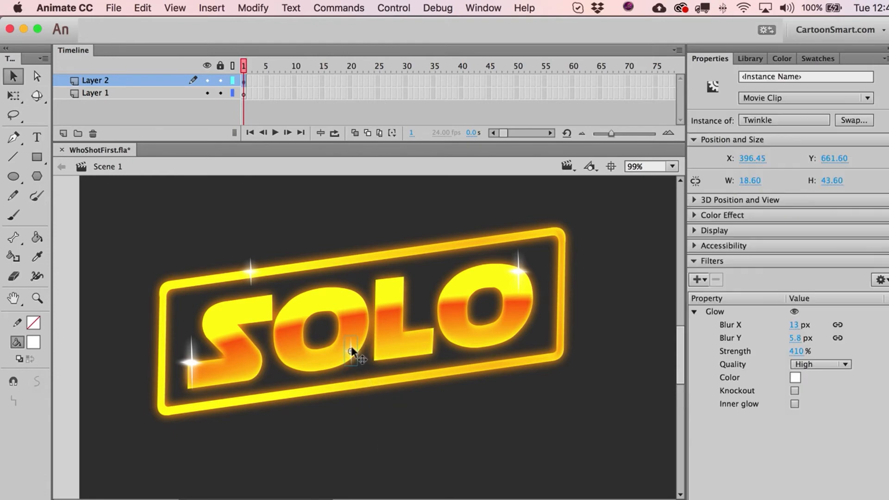
{"action": "left_click", "coordinate": [694, 219]}
{"action": "left_click", "coordinate": [779, 234]}
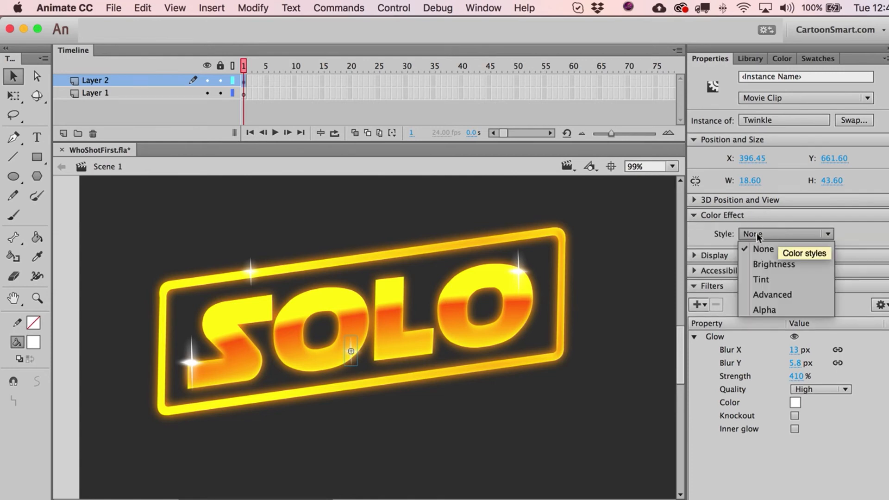
{"action": "left_click", "coordinate": [693, 258]}
{"action": "left_click", "coordinate": [693, 255]}
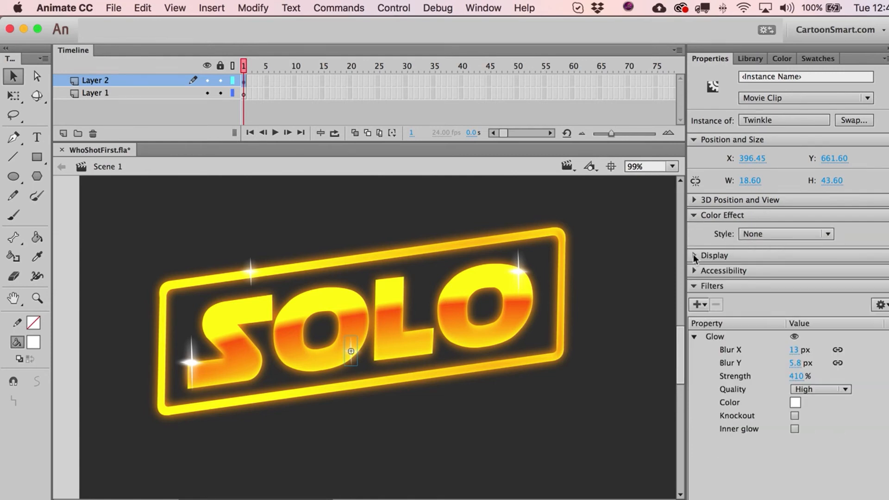
{"action": "left_click", "coordinate": [693, 254]}
{"action": "left_click", "coordinate": [693, 254]}
{"action": "left_click", "coordinate": [765, 288]}
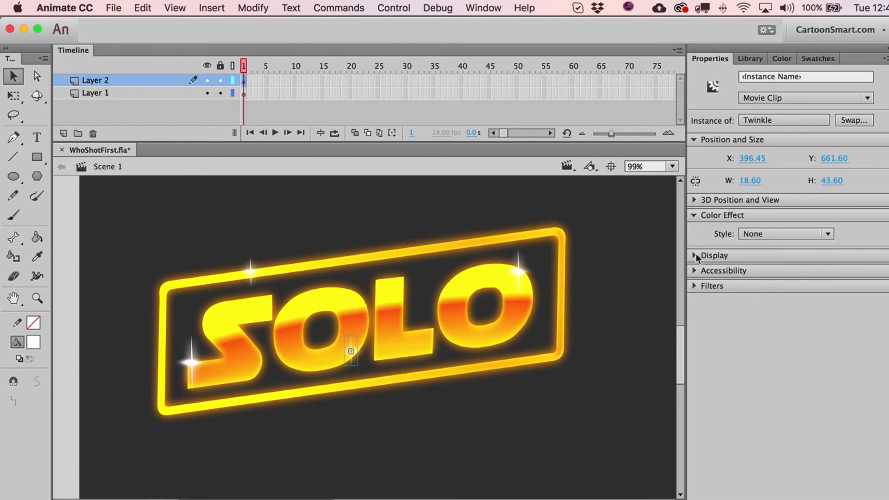
Step: Try several blending modes on the first O's sparkle and set its blending to Add
{"action": "left_click", "coordinate": [696, 255]}
{"action": "left_click", "coordinate": [791, 288]}
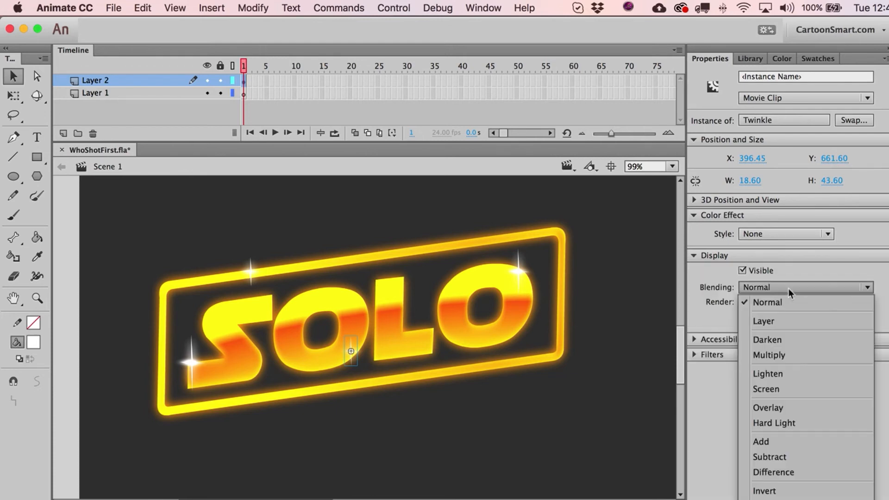
{"action": "left_click", "coordinate": [778, 320]}
{"action": "key", "text": "Down"}
{"action": "key", "text": "Down"}
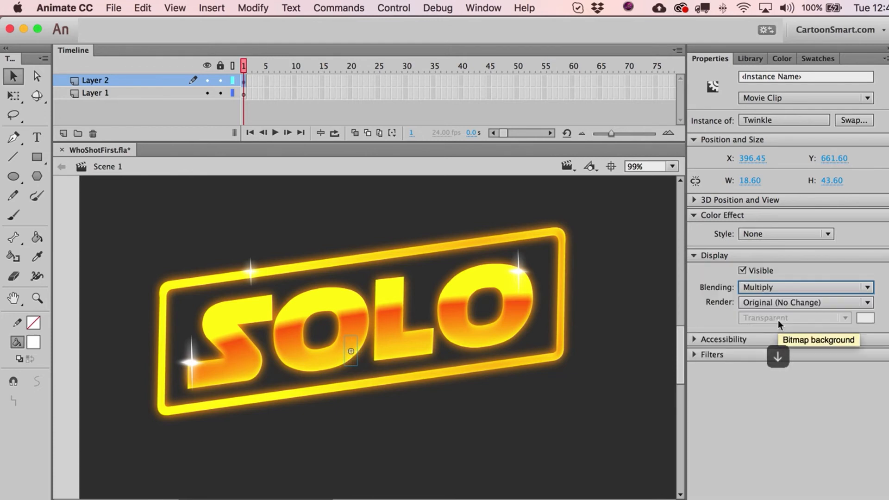
{"action": "key", "text": "Down"}
{"action": "key", "text": "Down"}
{"action": "key", "text": "Down"}
{"action": "key", "text": "Down"}
{"action": "key", "text": "Down"}
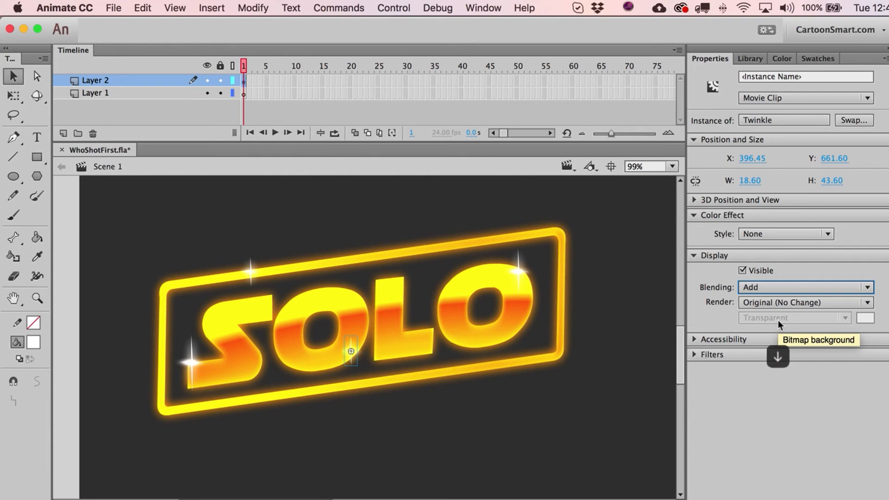
{"action": "left_click", "coordinate": [537, 432]}
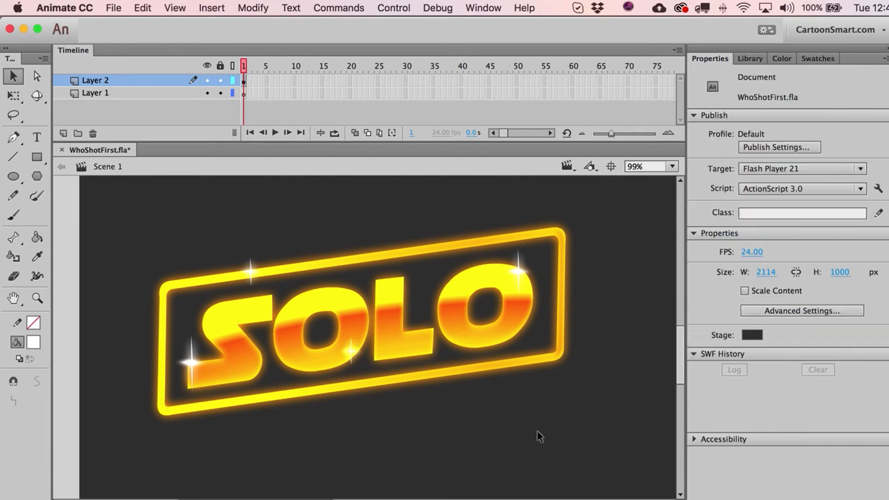
Step: Enlarge the first O's sparkle about its centre to about 57 by 133 px
{"action": "left_click", "coordinate": [359, 352]}
{"action": "left_click", "coordinate": [370, 377]}
{"action": "left_click", "coordinate": [354, 348]}
{"action": "key", "text": "q"}
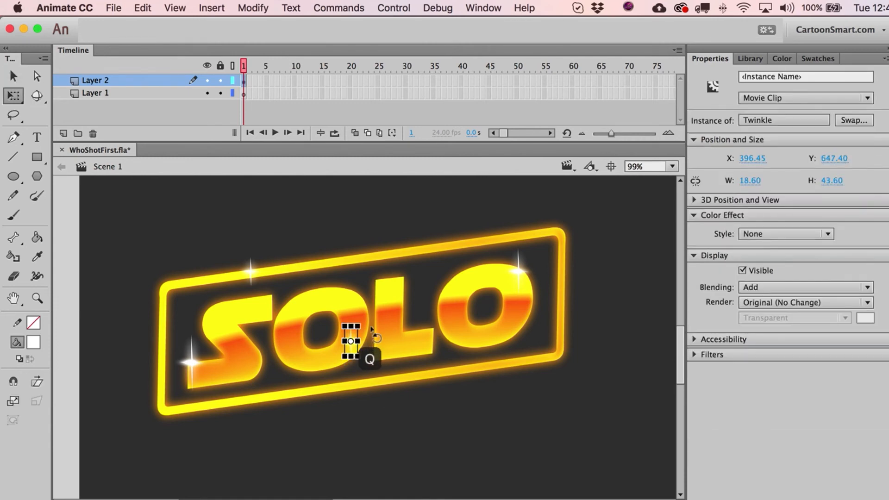
{"action": "left_click_drag", "start_coordinate": [357, 327], "coordinate": [379, 294]}
{"action": "key", "text": "v"}
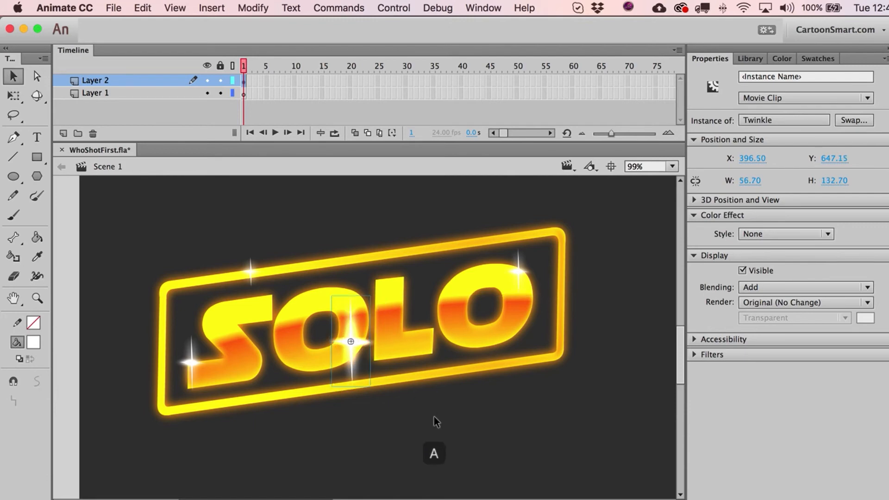
{"action": "left_click", "coordinate": [433, 418]}
Step: Move the enlarged sparkle from the first O onto the right edge of the glowing frame
{"action": "left_click_drag", "start_coordinate": [340, 348], "coordinate": [187, 316]}
{"action": "key", "text": "z"}
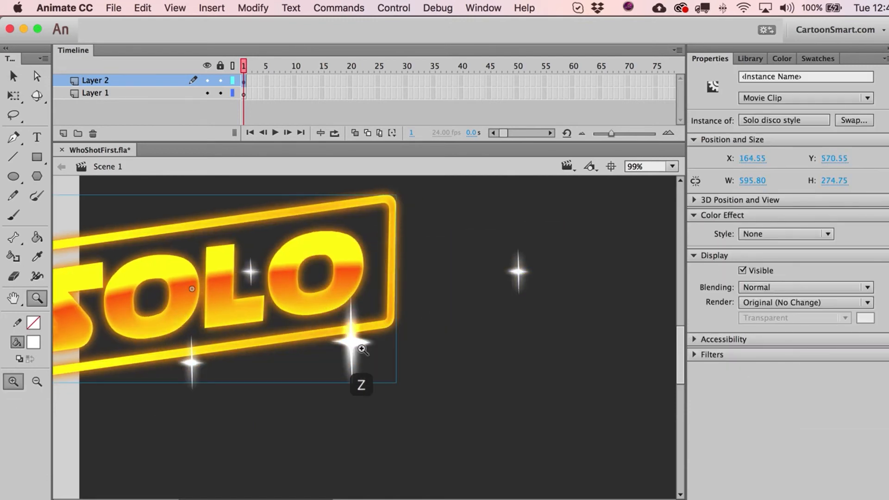
{"action": "key", "text": "super+z"}
{"action": "key", "text": "a"}
{"action": "left_click_drag", "start_coordinate": [353, 344], "coordinate": [561, 290]}
Step: Try several blending modes on the frame-edge sparkle, including Erase and Screen, and set it back to Add
{"action": "left_click", "coordinate": [762, 287]}
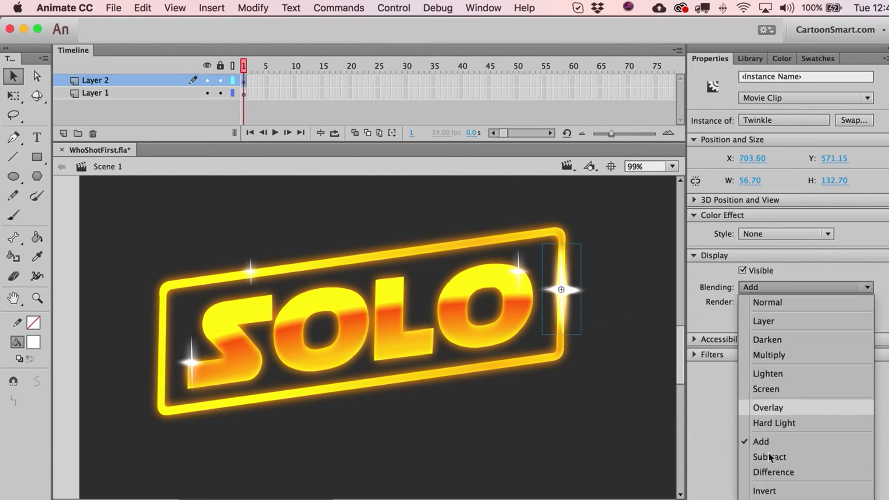
{"action": "left_click", "coordinate": [768, 452]}
{"action": "key", "text": "Down"}
{"action": "key", "text": "Down"}
{"action": "key", "text": "Down"}
{"action": "key", "text": "Down"}
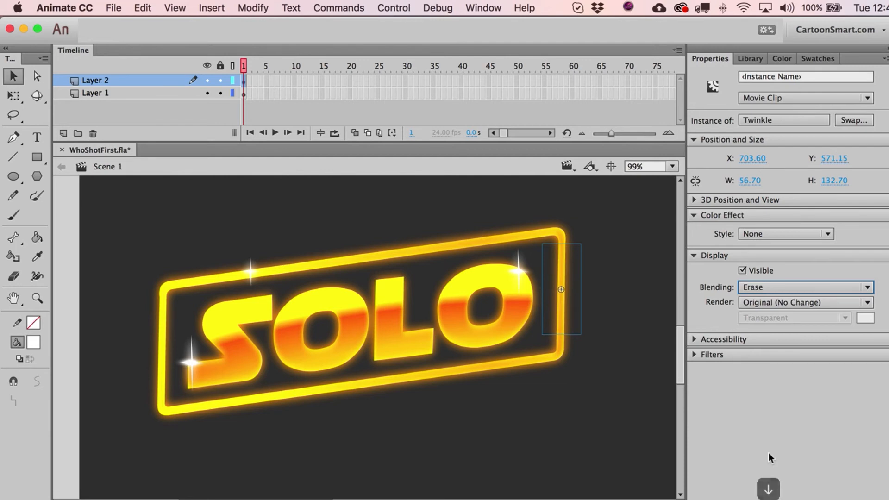
{"action": "key", "text": "Up"}
{"action": "key", "text": "Up"}
{"action": "key", "text": "Up"}
{"action": "key", "text": "Up"}
{"action": "key", "text": "Up"}
{"action": "key", "text": "Up"}
{"action": "key", "text": "Up"}
{"action": "key", "text": "Down"}
{"action": "key", "text": "Down"}
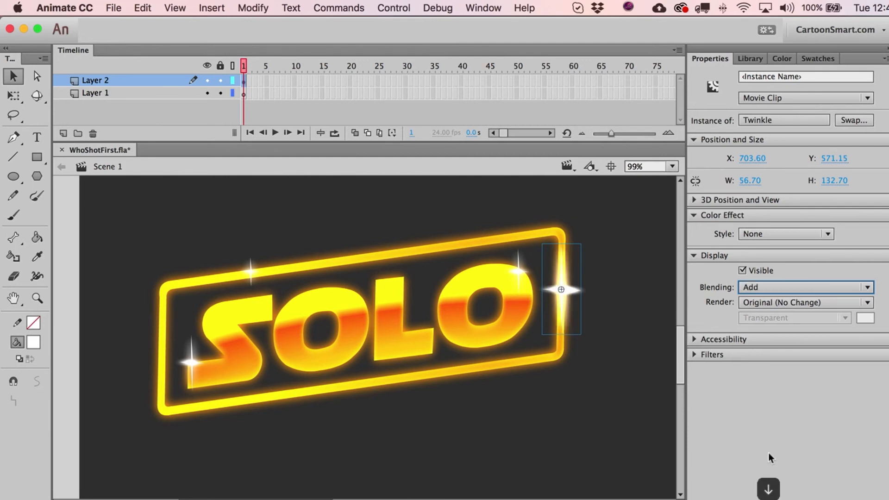
{"action": "key", "text": "Up"}
{"action": "key", "text": "Up"}
{"action": "key", "text": "Up"}
{"action": "key", "text": "Up"}
{"action": "key", "text": "Up"}
{"action": "key", "text": "Up"}
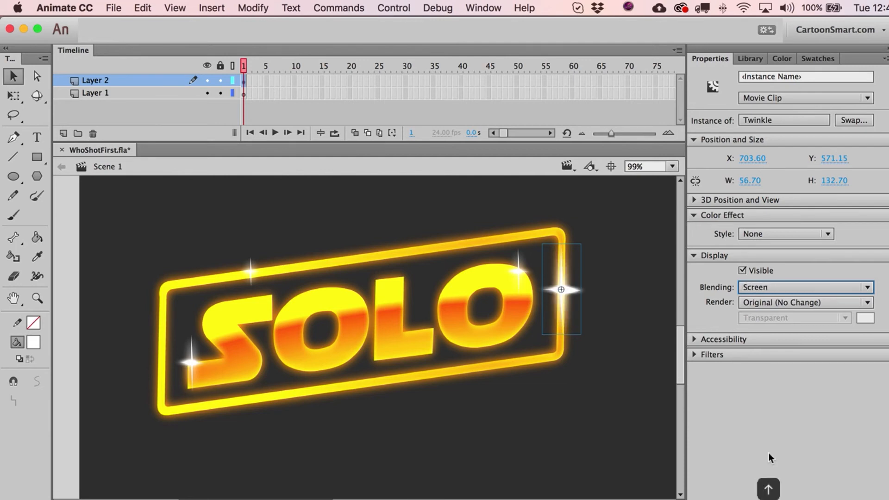
{"action": "key", "text": "Down"}
{"action": "key", "text": "Down"}
{"action": "key", "text": "Down"}
{"action": "key", "text": "Down"}
{"action": "key", "text": "Down"}
{"action": "key", "text": "Down"}
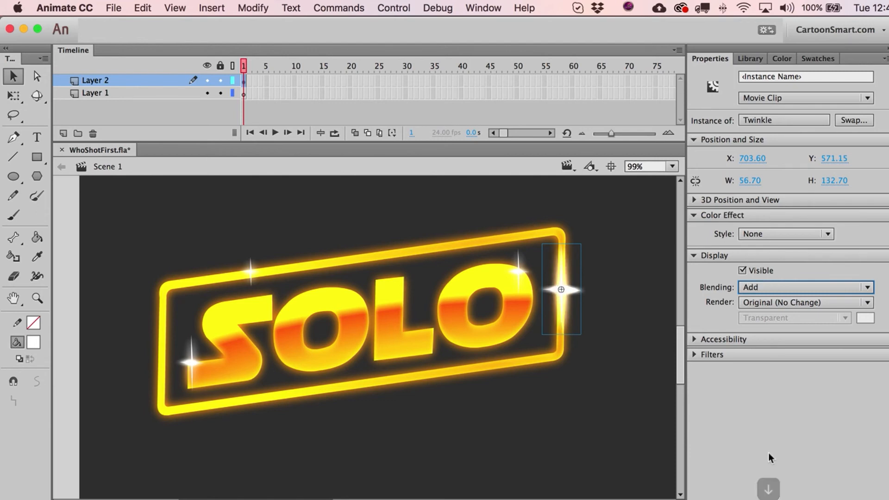
{"action": "left_click", "coordinate": [605, 407]}
Step: Nudge the sparkle on the frame's right edge 10 px down and 1 px left
{"action": "left_click", "coordinate": [556, 294]}
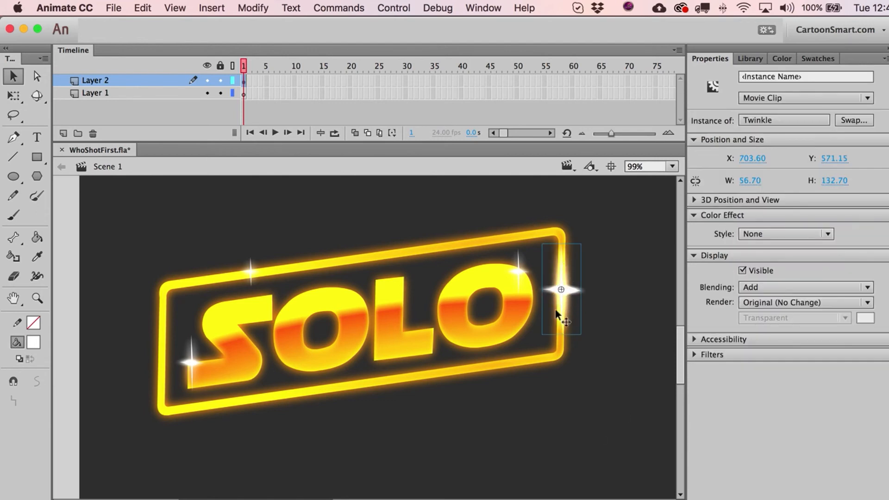
{"action": "key", "text": "shift+Down"}
{"action": "key", "text": "Left"}
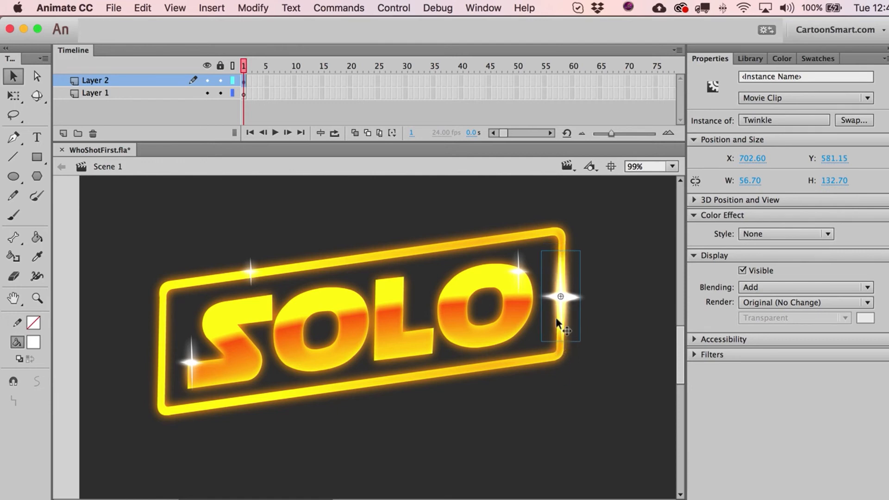
Step: Duplicate the frame-edge sparkle's symbol and delete the horizontal rays inside the duplicate, keeping the vertical rays
{"action": "key", "text": "super+d"}
{"action": "key", "text": "Return"}
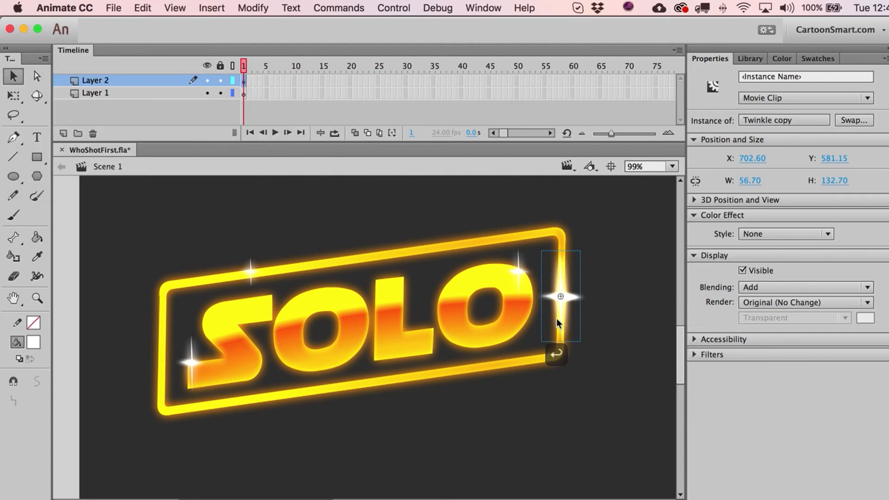
{"action": "double_click", "coordinate": [561, 304]}
{"action": "left_click_drag", "start_coordinate": [538, 223], "coordinate": [560, 357]}
{"action": "key", "text": "super+x"}
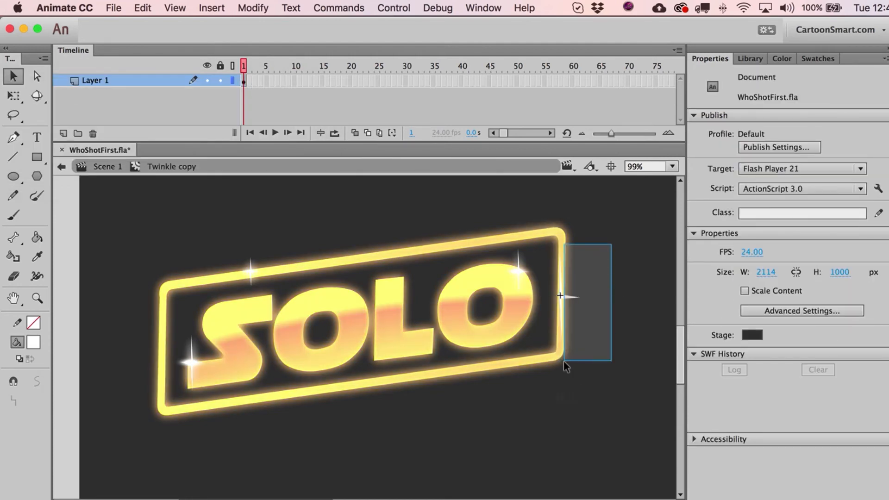
{"action": "key", "text": "super+e"}
{"action": "left_click", "coordinate": [585, 319]}
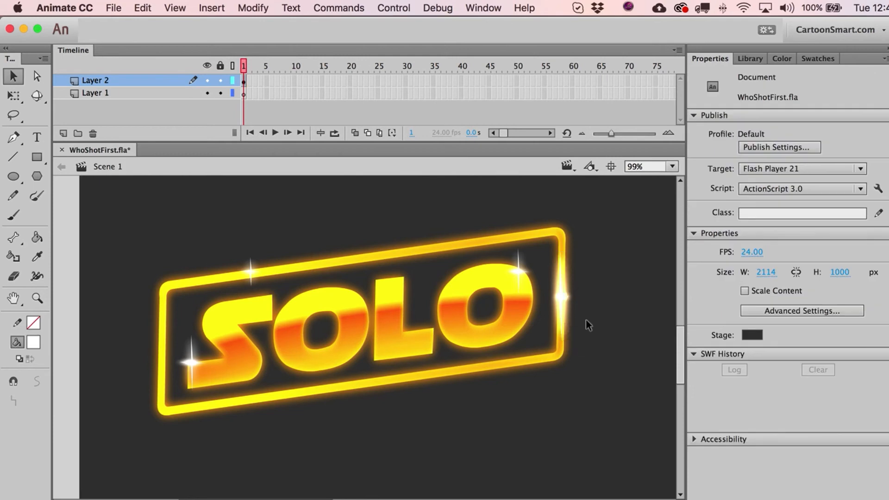
Step: Trim the leftover horizontal stubs at the centre of the vertical flare inside its symbol and return to the main scene
{"action": "left_click", "coordinate": [565, 296]}
{"action": "double_click", "coordinate": [562, 306]}
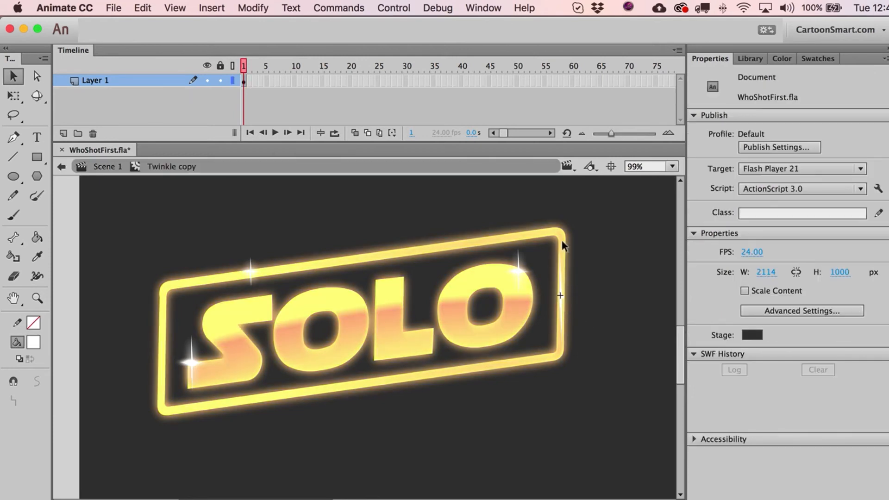
{"action": "left_click", "coordinate": [37, 299]}
{"action": "left_click_drag", "start_coordinate": [553, 274], "coordinate": [576, 324]}
{"action": "key", "text": "v"}
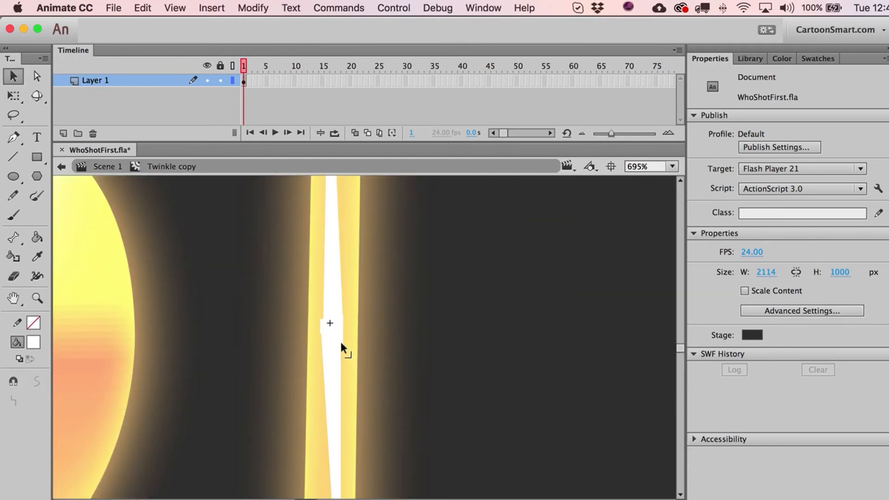
{"action": "left_click", "coordinate": [323, 321]}
{"action": "left_click", "coordinate": [293, 336]}
{"action": "left_click_drag", "start_coordinate": [321, 339], "coordinate": [322, 318]}
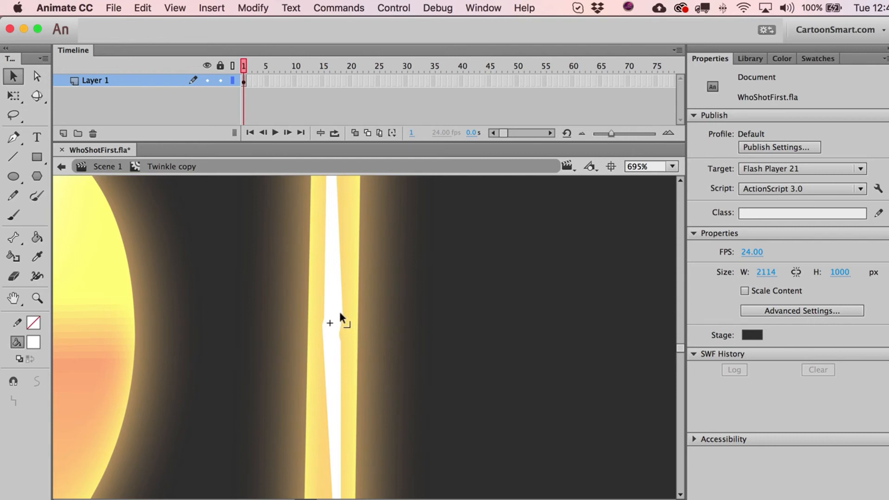
{"action": "key", "text": "super+1"}
{"action": "key", "text": "space"}
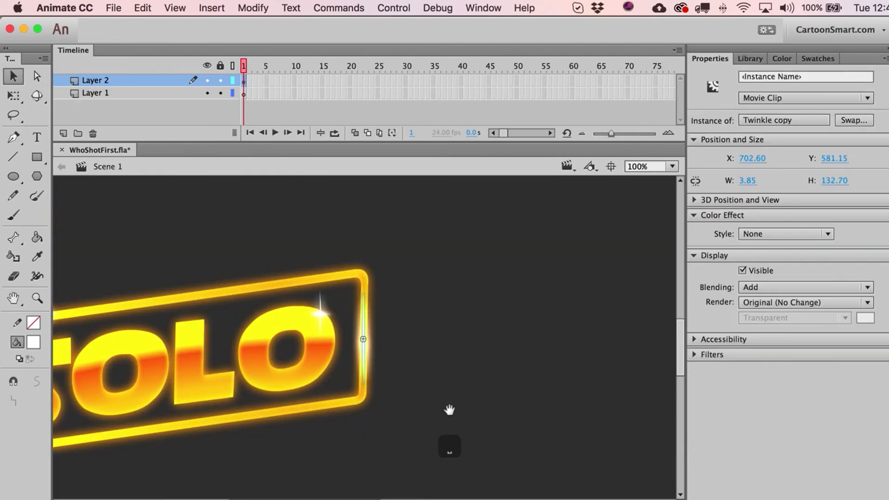
{"action": "key", "text": "super+shift+a"}
{"action": "left_click_drag", "start_coordinate": [450, 410], "coordinate": [597, 371]}
{"action": "key", "text": "space"}
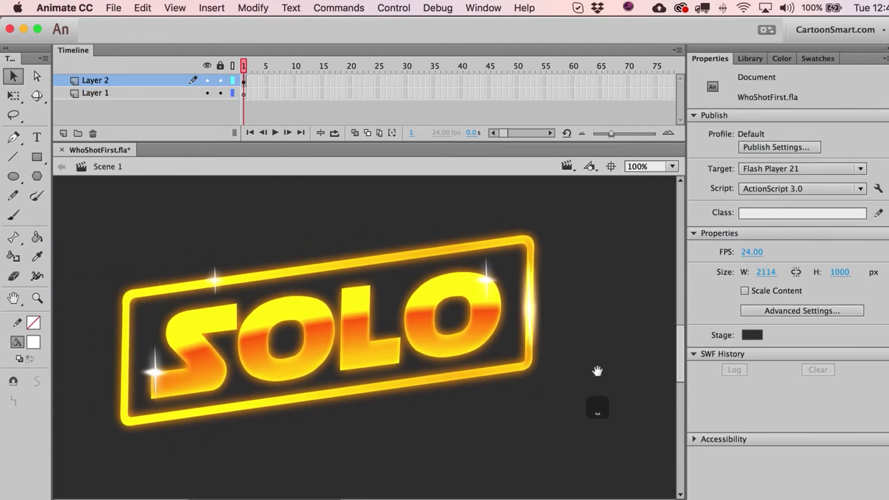
Step: Place a copy of the vertical flare on the left edge of the frame
{"action": "left_click", "coordinate": [530, 313]}
{"action": "left_click_drag", "start_coordinate": [188, 362], "coordinate": [127, 376]}
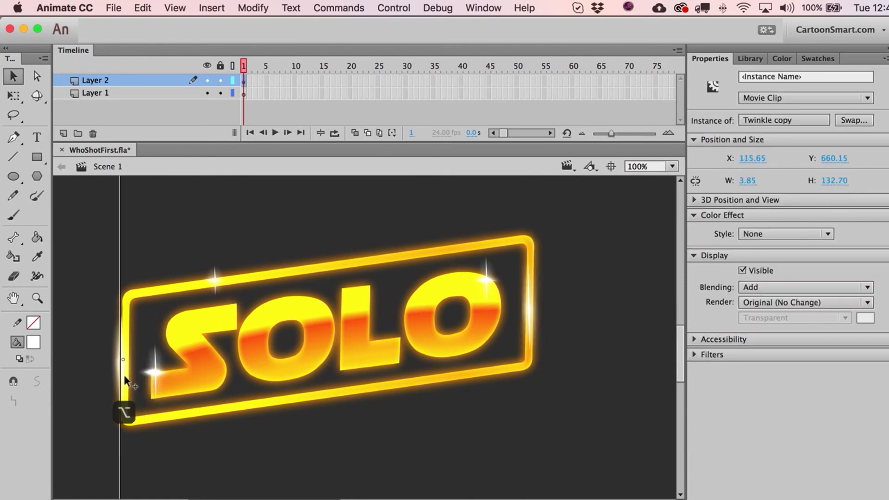
Step: Try scaling the left-edge flare to 40% and moving it higher up the frame
{"action": "key", "text": "super+alt+s"}
{"action": "type", "text": "40"}
{"action": "key", "text": "Return"}
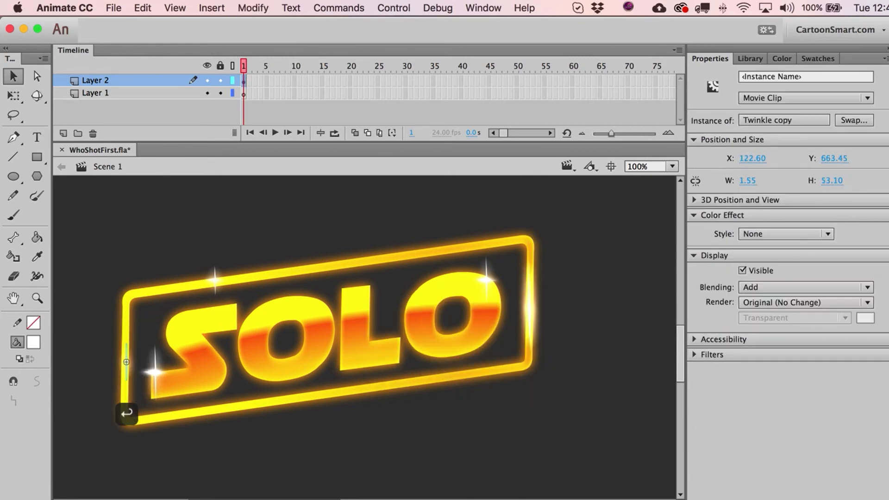
{"action": "key", "text": "shift+Up"}
{"action": "key", "text": "shift+Up"}
{"action": "key", "text": "shift+Up"}
{"action": "key", "text": "shift+Up"}
{"action": "key", "text": "shift+Up"}
{"action": "key", "text": "shift+Up"}
{"action": "key", "text": "shift+Up"}
{"action": "key", "text": "shift+Up"}
{"action": "left_click", "coordinate": [79, 412]}
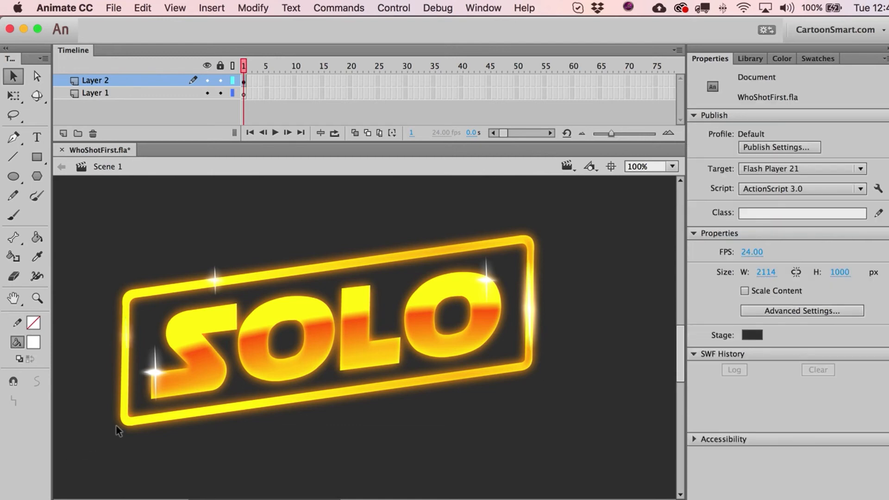
Step: Undo the left-edge flare's 40% scaling and upward move
{"action": "key", "text": "super+z"}
{"action": "key", "text": "super+z"}
{"action": "key", "text": "super+z"}
{"action": "key", "text": "super+z"}
{"action": "key", "text": "super+z"}
{"action": "key", "text": "super+z"}
{"action": "key", "text": "super+z"}
{"action": "key", "text": "super+z"}
{"action": "key", "text": "super+z"}
Step: Shift the left-edge flare 2 px left and scale it to 50%
{"action": "key", "text": "super+shift+a"}
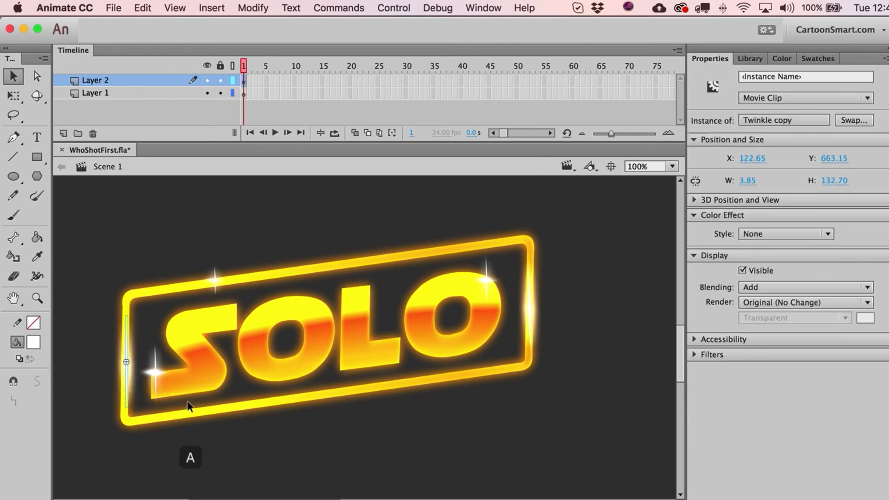
{"action": "left_click", "coordinate": [125, 365]}
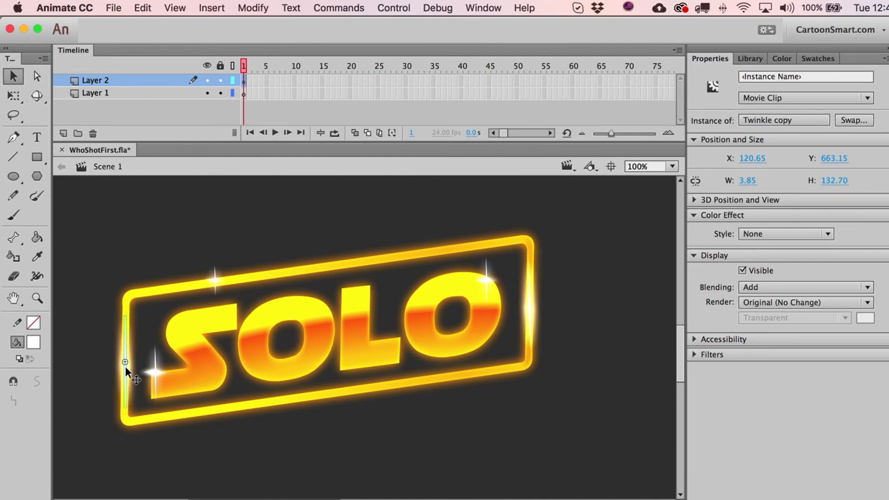
{"action": "left_click", "coordinate": [266, 12]}
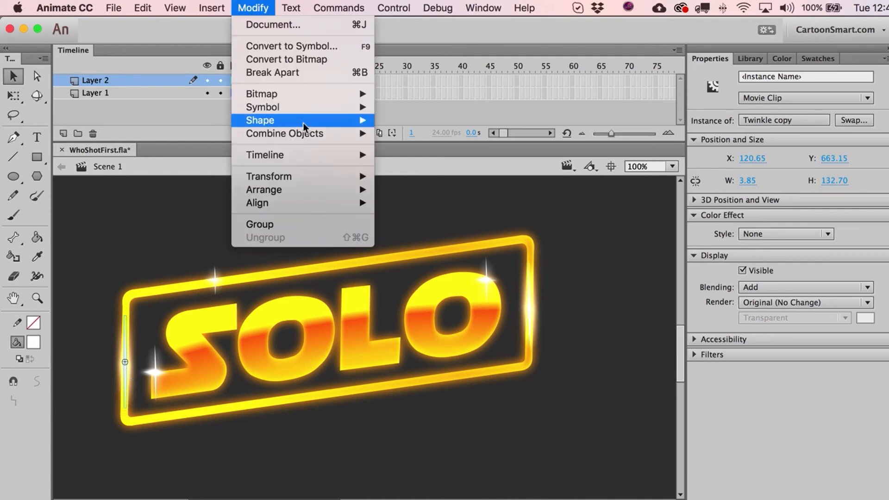
{"action": "mouse_move", "coordinate": [308, 108]}
{"action": "mouse_move", "coordinate": [288, 182]}
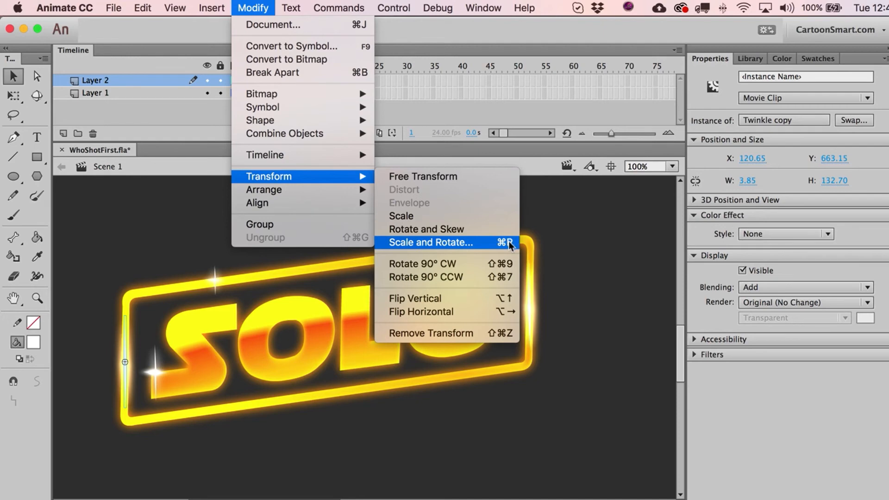
{"action": "key", "text": "super+r"}
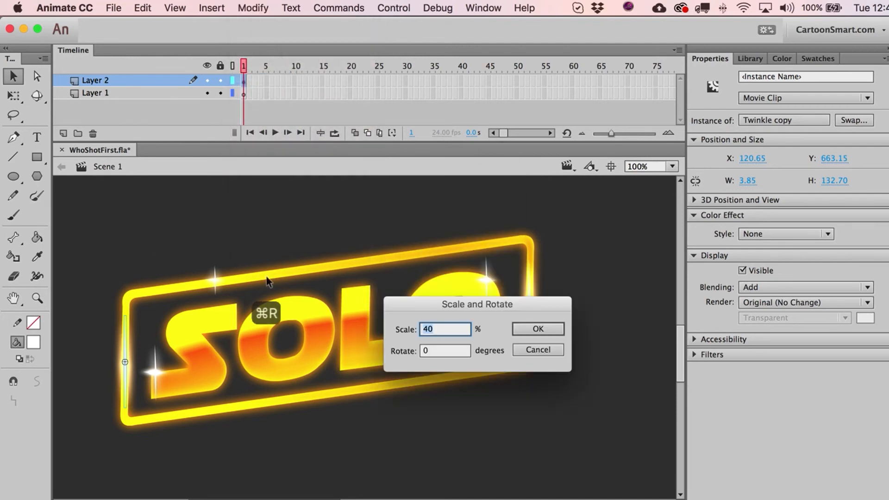
{"action": "type", "text": "50"}
{"action": "key", "text": "Return"}
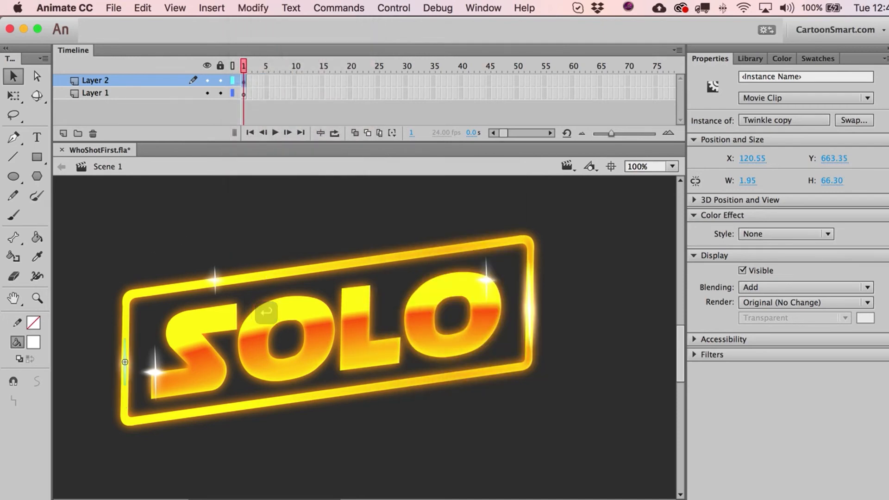
{"action": "left_click", "coordinate": [144, 427]}
Step: Copy the left-edge flare, shorten the copy to about 37 px tall and place it on the L's left edge
{"action": "left_click_drag", "start_coordinate": [129, 373], "coordinate": [354, 233]}
{"action": "key", "text": "q"}
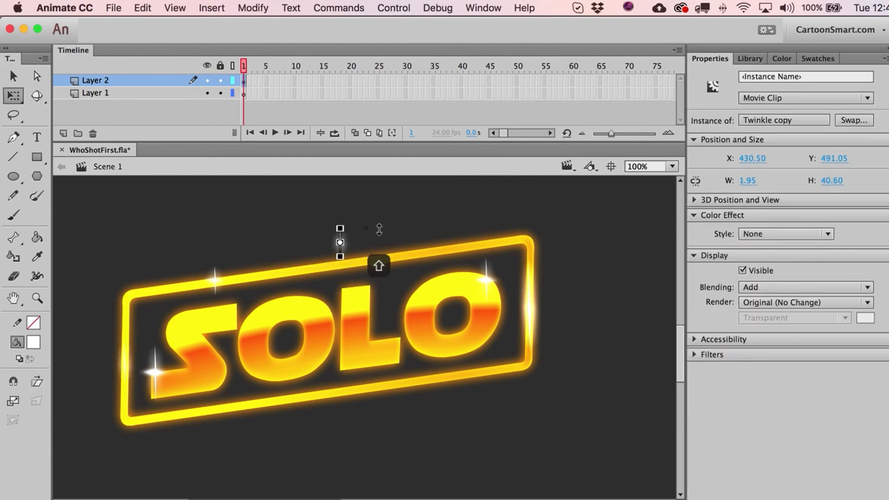
{"action": "key", "text": "a"}
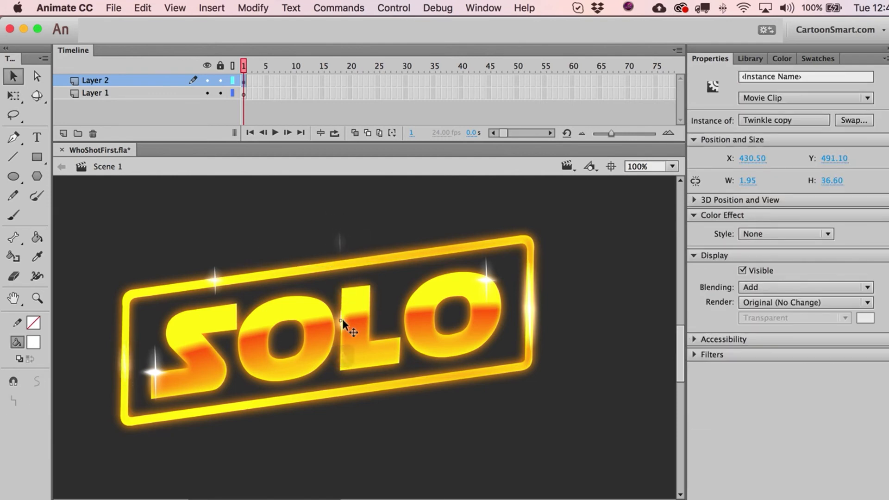
{"action": "left_click", "coordinate": [349, 220]}
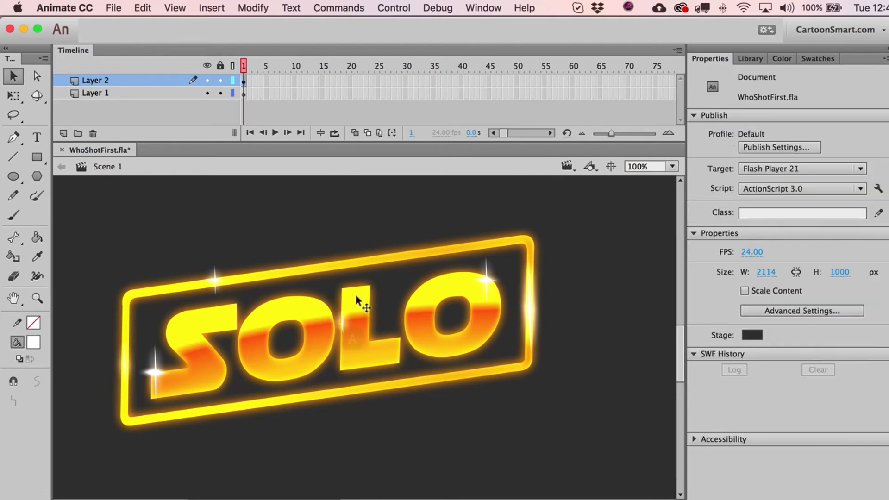
Step: Stretch the flare on the L's left edge to about 126 px tall around its centre
{"action": "left_click", "coordinate": [343, 327]}
{"action": "key", "text": "q"}
{"action": "left_click_drag", "start_coordinate": [342, 335], "coordinate": [342, 366]}
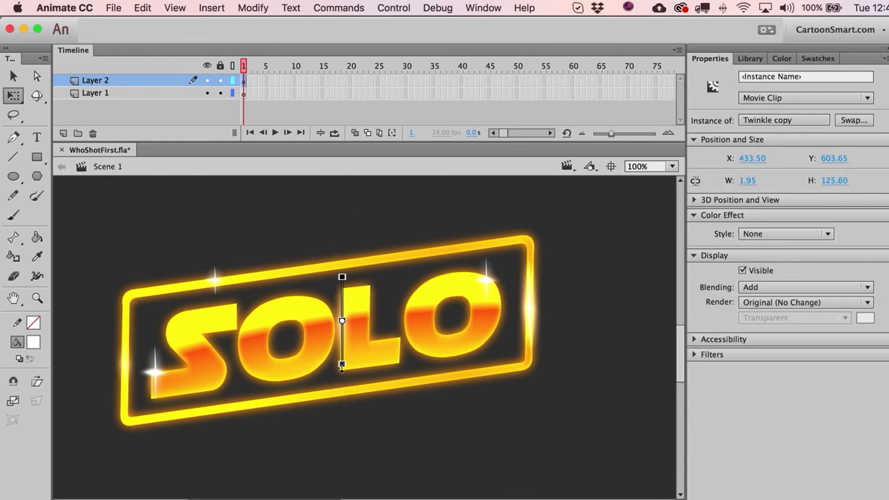
{"action": "key", "text": "a"}
{"action": "left_click", "coordinate": [348, 243]}
Step: Move the stretched flare on the L's left edge 10 px down
{"action": "key", "text": "super+z"}
{"action": "key", "text": "shift+Down"}
{"action": "key", "text": "shift+Down"}
{"action": "key", "text": "a"}
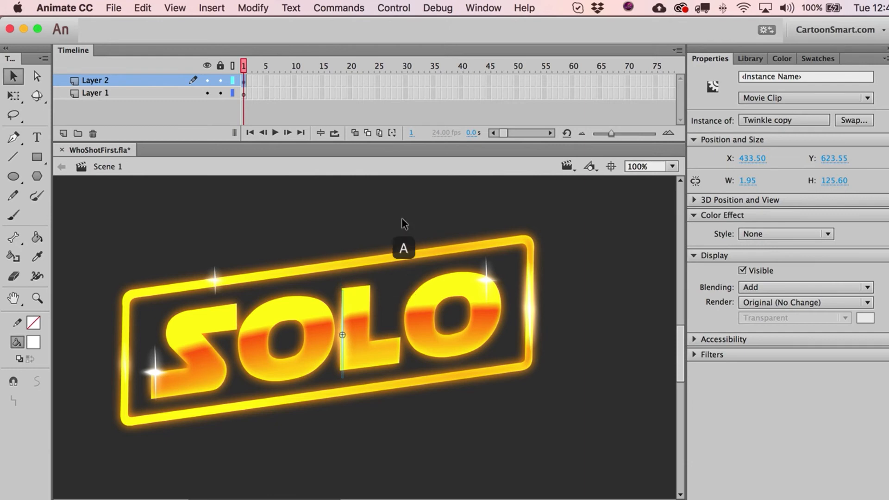
{"action": "left_click", "coordinate": [402, 218]}
{"action": "key", "text": "super+z"}
{"action": "key", "text": "q"}
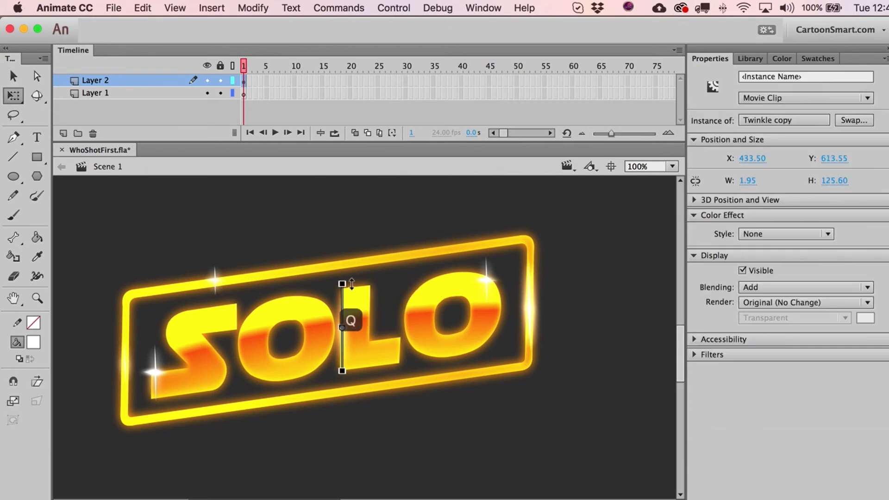
{"action": "key", "text": "a"}
{"action": "left_click", "coordinate": [514, 313]}
{"action": "key", "text": "super+1"}
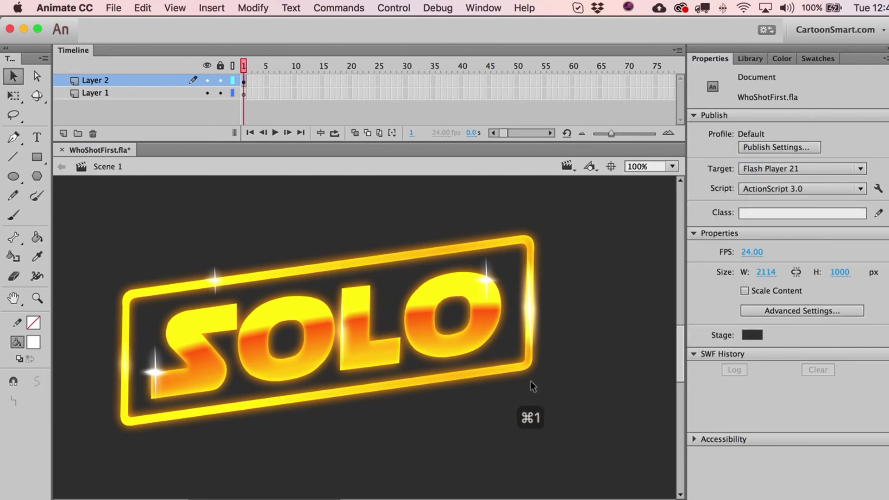
{"action": "key", "text": "super+2"}
{"action": "key", "text": "space"}
{"action": "left_click_drag", "start_coordinate": [347, 413], "coordinate": [448, 365]}
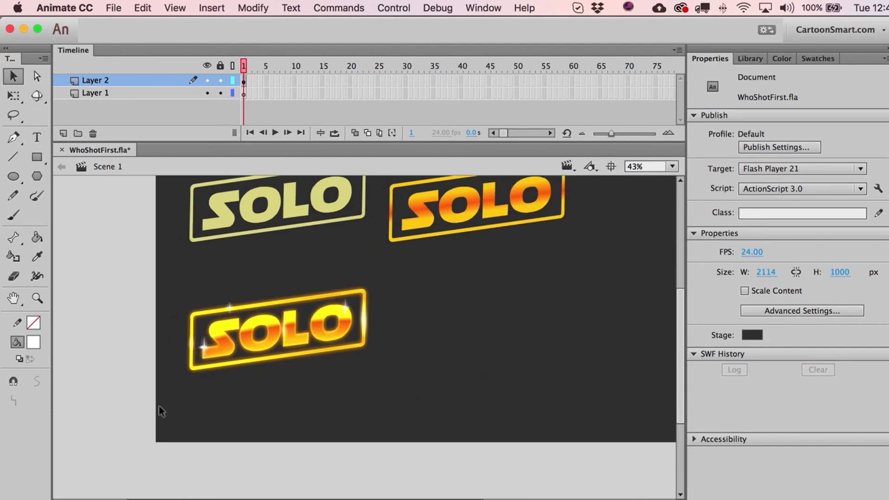
Step: Convert the glowing SOLO logo with all its sparkles and flares into a single movie clip symbol
{"action": "left_click_drag", "start_coordinate": [154, 264], "coordinate": [412, 391]}
{"action": "key", "text": "z"}
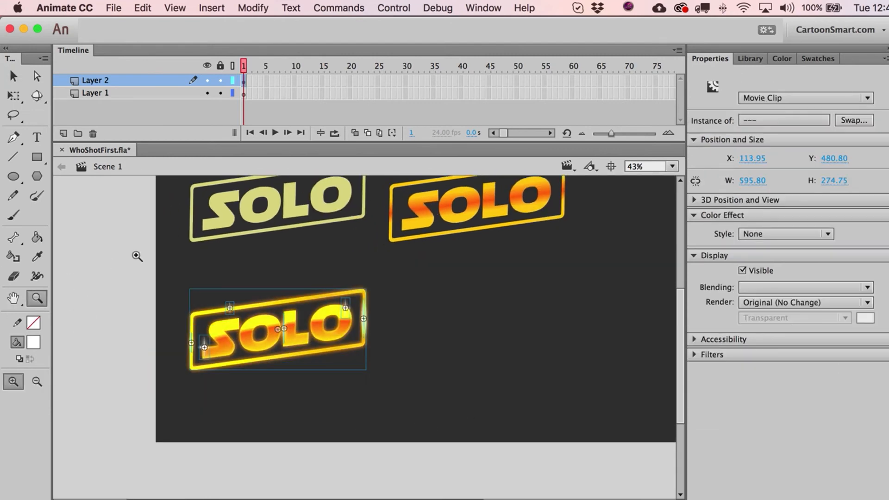
{"action": "left_click_drag", "start_coordinate": [137, 254], "coordinate": [432, 406]}
{"action": "key", "text": "F8"}
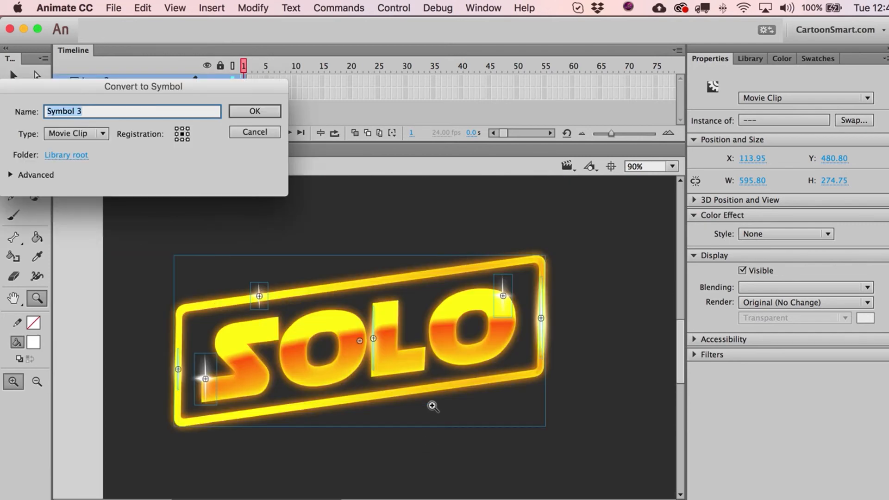
{"action": "key", "text": "Return"}
Step: Enlarge the glowing SOLO movie clip around its centre to about 649 by 299 px
{"action": "key", "text": "q"}
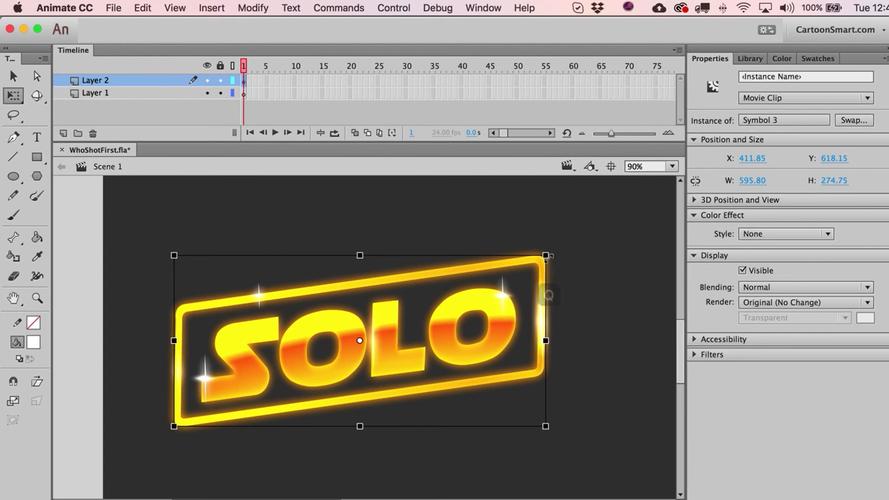
{"action": "left_click_drag", "start_coordinate": [547, 256], "coordinate": [565, 238]}
{"action": "key", "text": "super+1"}
{"action": "key", "text": "super+2"}
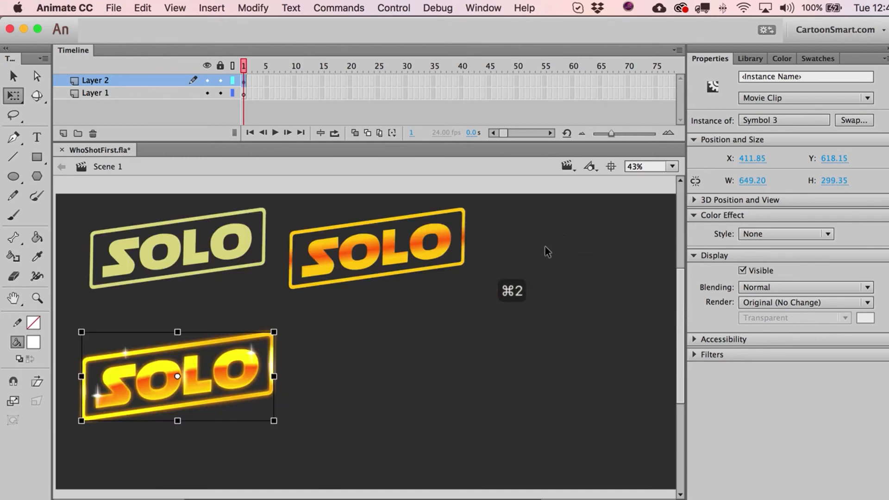
{"action": "key", "text": "v"}
{"action": "left_click", "coordinate": [339, 350]}
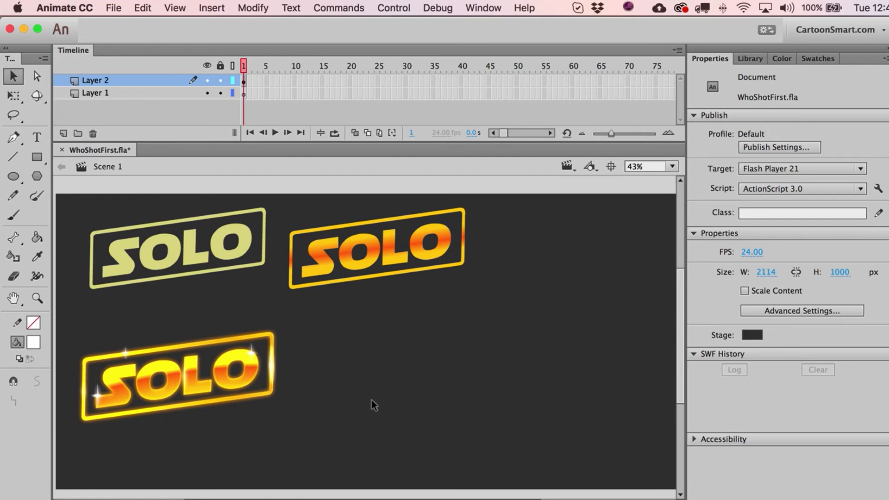
Step: Place a copy of the orange gradient SOLO logo beside the glowing one and break it apart into shapes
{"action": "left_click", "coordinate": [364, 265]}
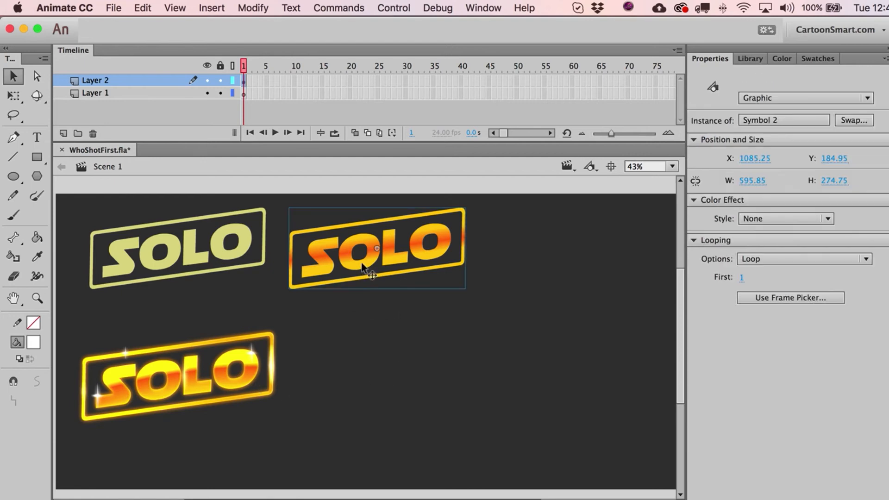
{"action": "left_click_drag", "start_coordinate": [363, 265], "coordinate": [391, 366]}
{"action": "key", "text": "super+b"}
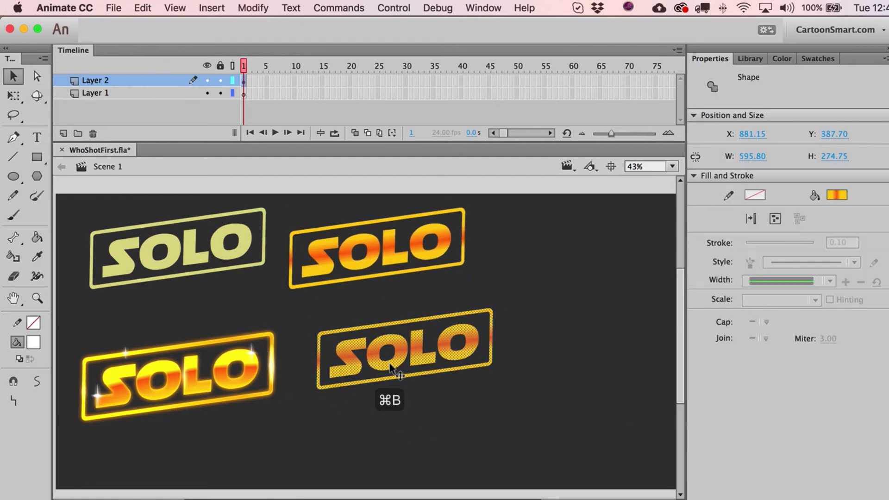
{"action": "left_click", "coordinate": [396, 421]}
Step: Fill the frame and letters of the broken-apart SOLO copy with black
{"action": "left_click", "coordinate": [37, 298]}
{"action": "left_click_drag", "start_coordinate": [289, 294], "coordinate": [533, 413]}
{"action": "key", "text": "v"}
{"action": "left_click_drag", "start_coordinate": [597, 192], "coordinate": [120, 488]}
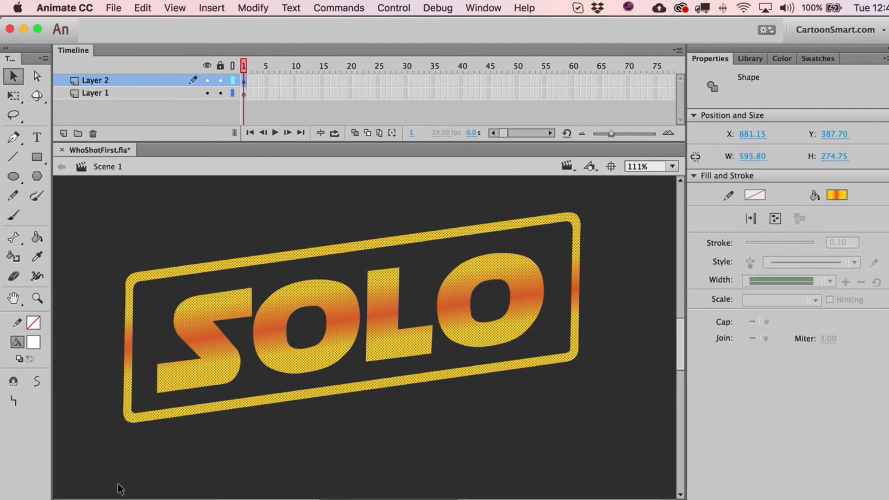
{"action": "left_click", "coordinate": [36, 344]}
{"action": "left_click", "coordinate": [90, 377]}
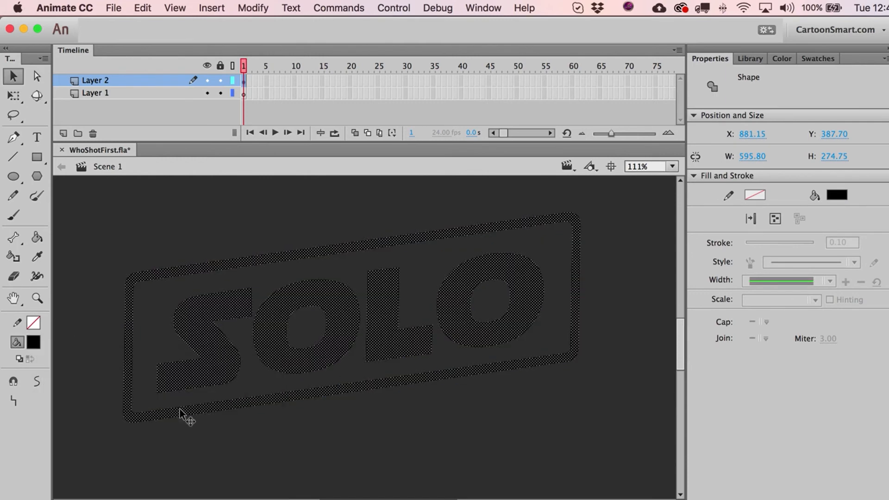
Step: Convert the entire black SOLO logo into a movie clip symbol
{"action": "left_click", "coordinate": [301, 452]}
{"action": "left_click_drag", "start_coordinate": [101, 201], "coordinate": [620, 482]}
{"action": "key", "text": "F8"}
{"action": "key", "text": "Return"}
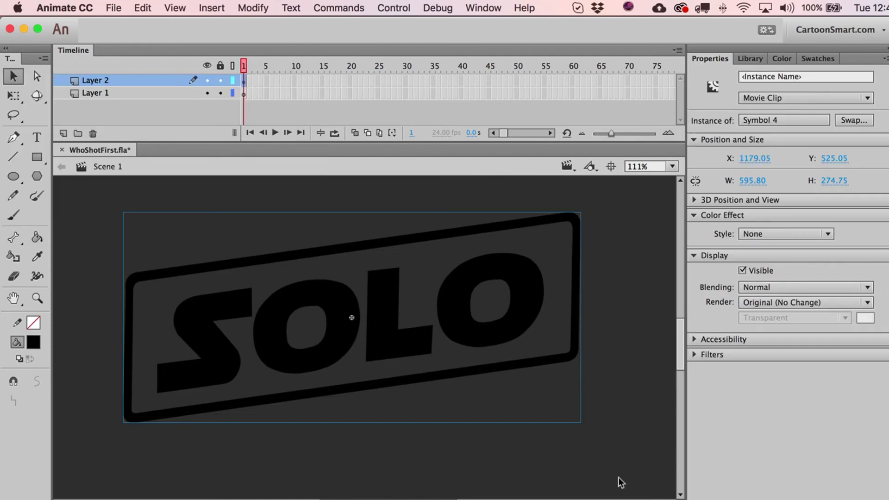
Step: Add a red Glow filter to the black logo with 20 px blur and High quality
{"action": "left_click", "coordinate": [694, 352]}
{"action": "left_click", "coordinate": [703, 373]}
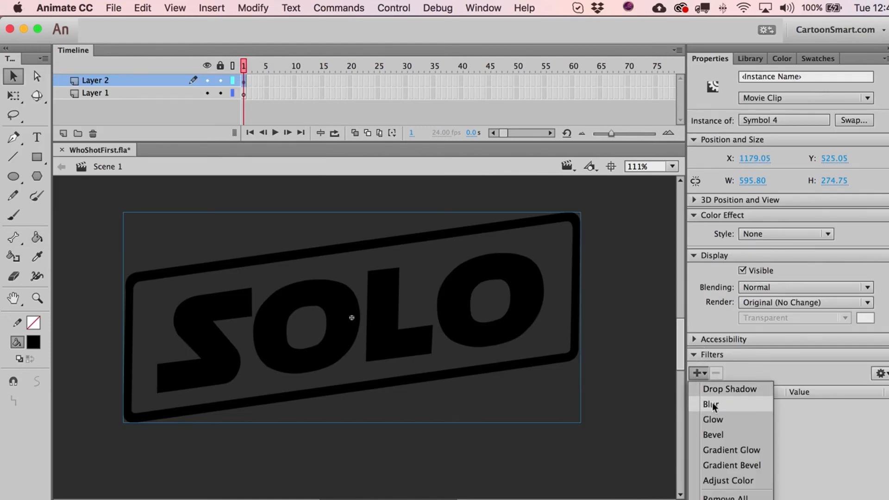
{"action": "left_click", "coordinate": [713, 419]}
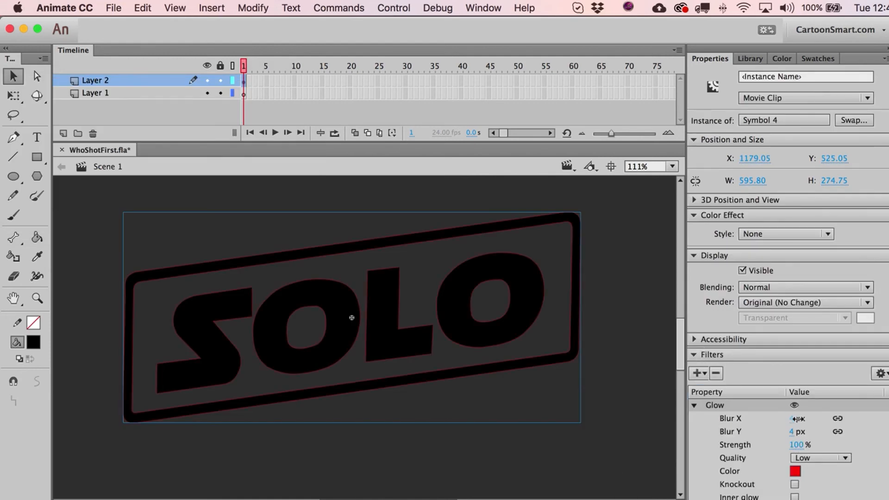
{"action": "left_click_drag", "start_coordinate": [795, 419], "coordinate": [808, 418]}
{"action": "left_click", "coordinate": [820, 458]}
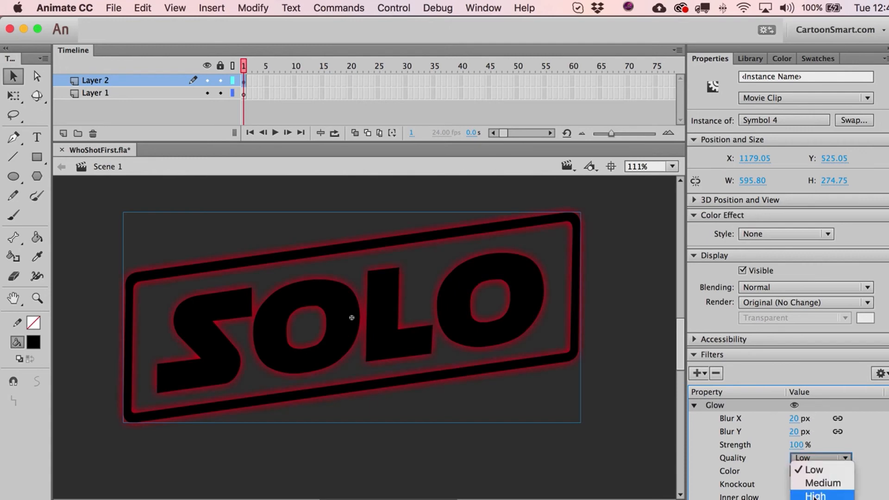
{"action": "left_click", "coordinate": [807, 491]}
Step: Change the stage color to black
{"action": "left_click", "coordinate": [602, 439]}
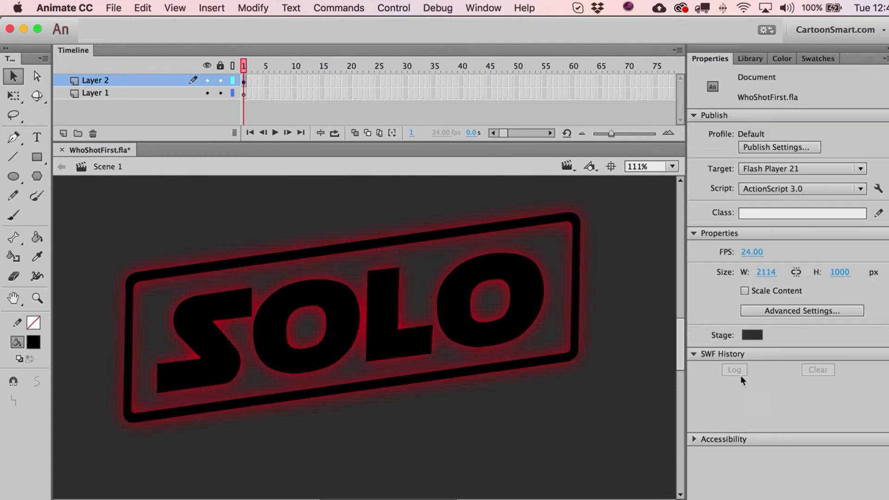
{"action": "left_click", "coordinate": [753, 337]}
{"action": "left_click", "coordinate": [544, 376]}
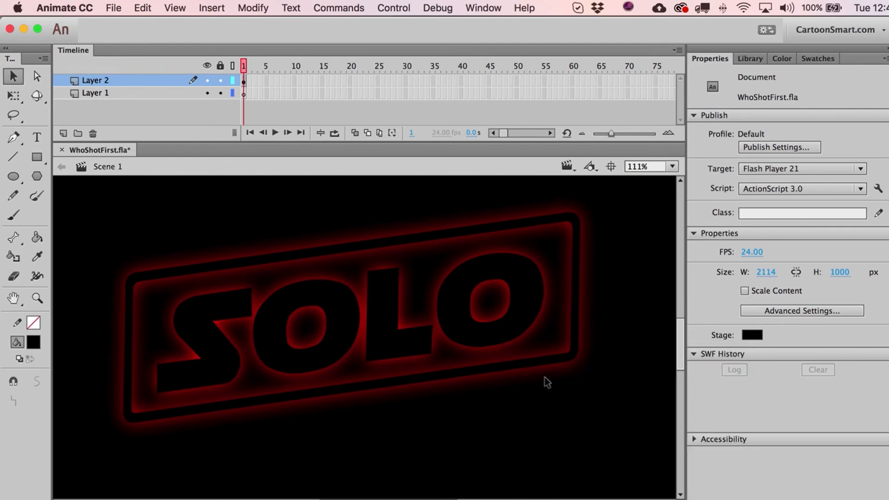
Step: Set the black logo's glow strength to 204% and its blur to 13 px
{"action": "left_click", "coordinate": [481, 342]}
{"action": "left_click", "coordinate": [793, 445]}
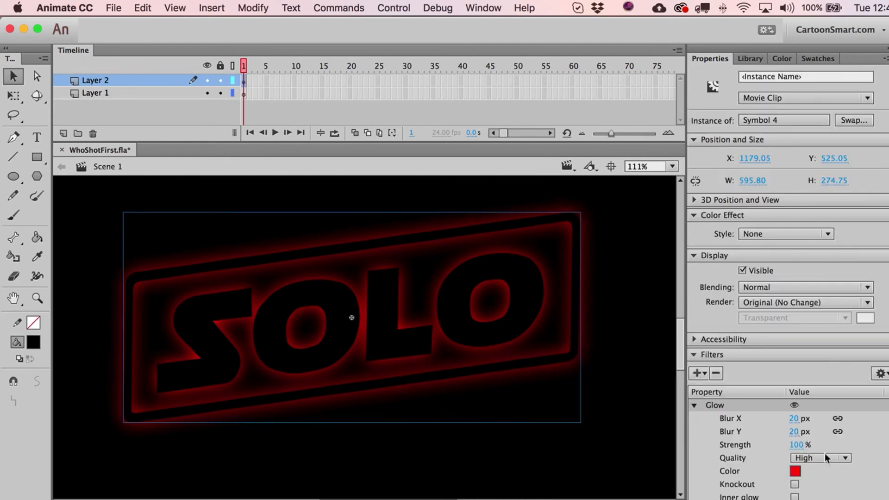
{"action": "type", "text": "220"}
{"action": "key", "text": "Return"}
{"action": "left_click_drag", "start_coordinate": [861, 425], "coordinate": [790, 418]}
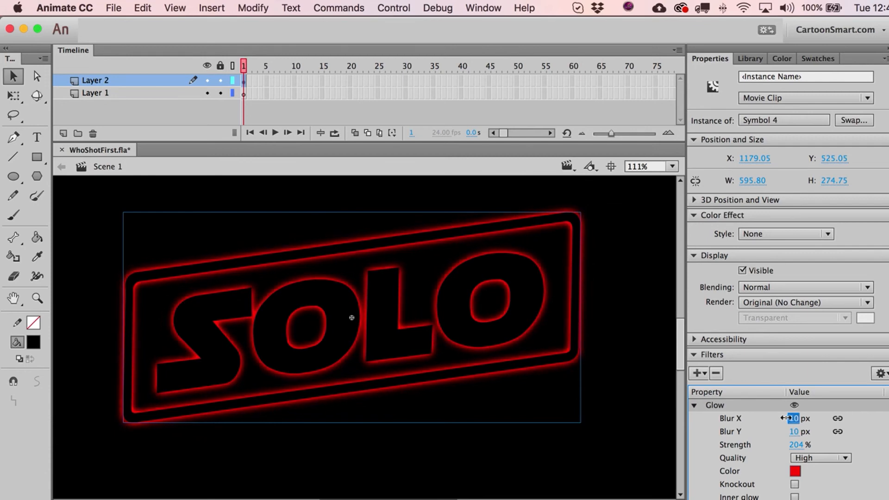
{"action": "left_click_drag", "start_coordinate": [785, 418], "coordinate": [788, 418]}
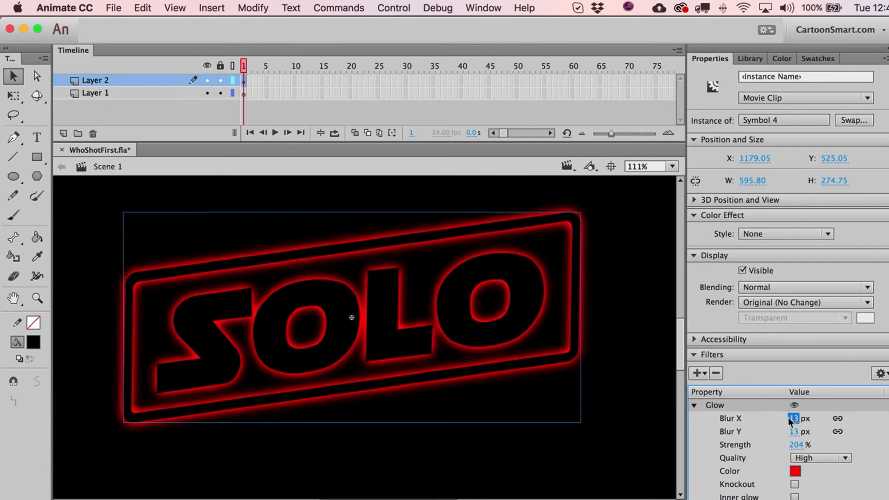
{"action": "left_click", "coordinate": [553, 440]}
Step: Check the red glow against the other logos at overview size and adjust its strength to 196%
{"action": "key", "text": "super+2"}
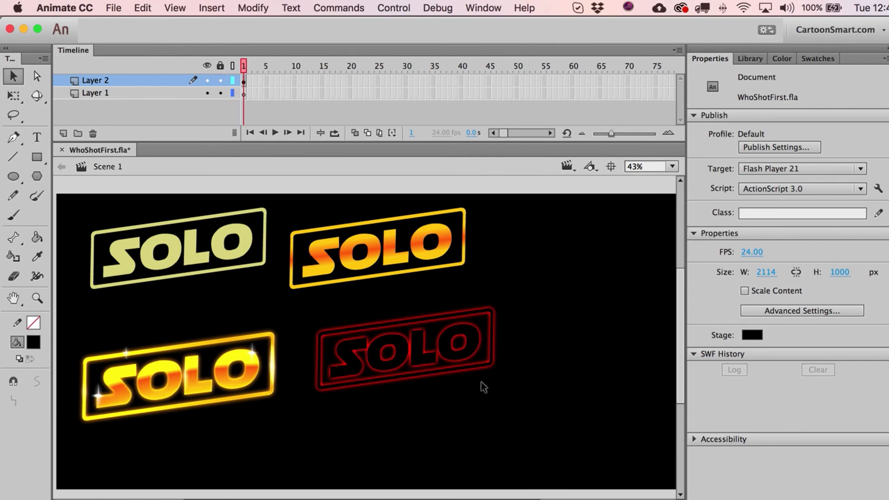
{"action": "left_click", "coordinate": [484, 362]}
{"action": "left_click", "coordinate": [491, 394]}
{"action": "left_click", "coordinate": [468, 373]}
{"action": "left_click", "coordinate": [476, 418]}
{"action": "left_click", "coordinate": [452, 358]}
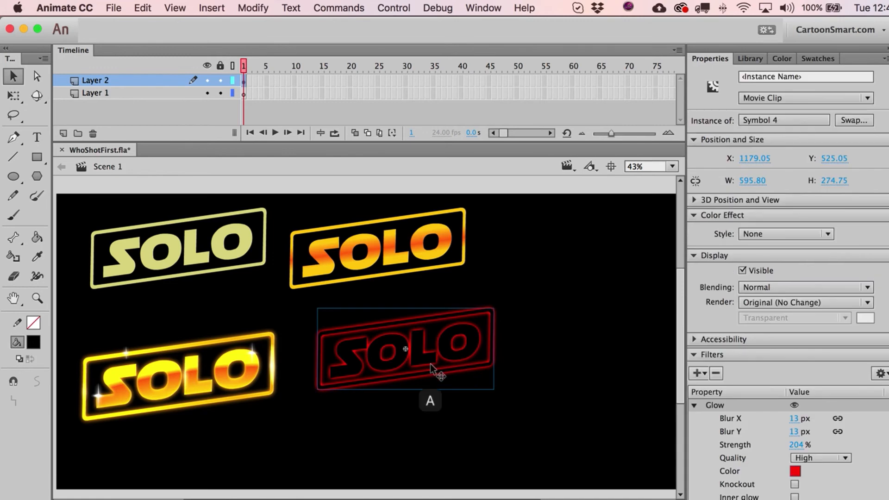
{"action": "left_click", "coordinate": [493, 412]}
{"action": "left_click", "coordinate": [470, 363]}
{"action": "left_click_drag", "start_coordinate": [795, 445], "coordinate": [820, 431]}
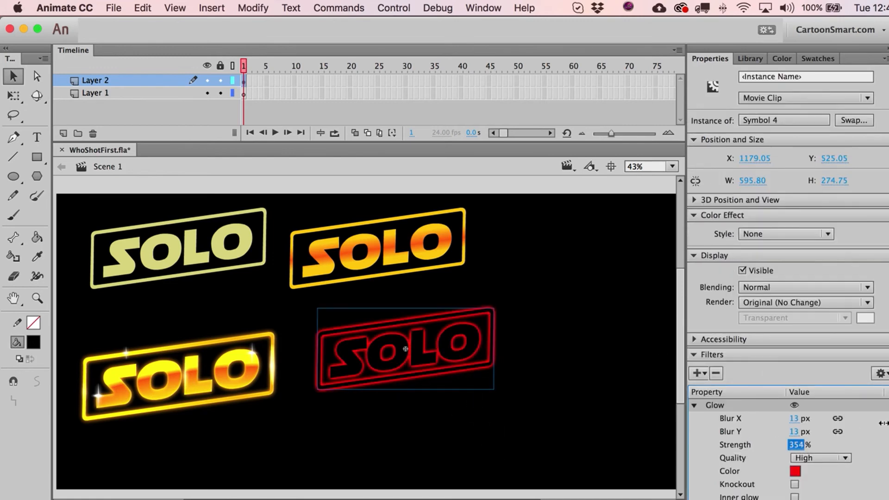
{"action": "left_click_drag", "start_coordinate": [884, 423], "coordinate": [782, 432]}
{"action": "key", "text": "a"}
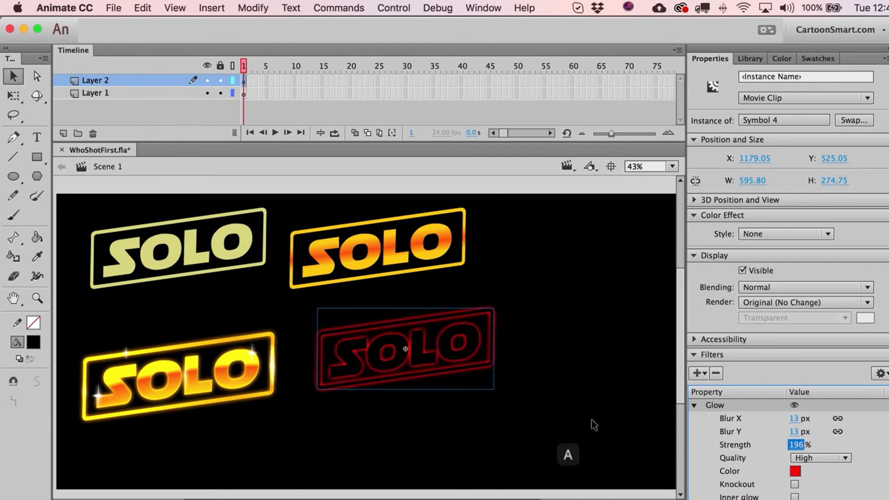
Step: Move the red-glow logo into the upper row beside the orange gradient logo, at about X 1782, Y 173
{"action": "left_click", "coordinate": [591, 419]}
{"action": "left_click", "coordinate": [391, 351]}
{"action": "left_click_drag", "start_coordinate": [391, 351], "coordinate": [557, 260]}
Step: Copy the pale yellow SOLO logo to about X 888, Y 468 beneath the gradient one and break it apart
{"action": "scroll", "coordinate": [416, 355], "scroll_direction": "right", "scroll_amount": 5}
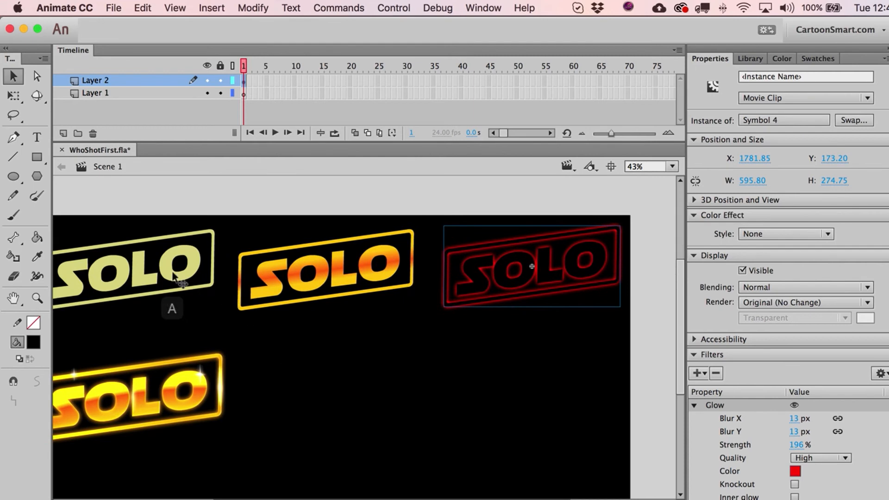
{"action": "left_click_drag", "start_coordinate": [174, 278], "coordinate": [416, 403]}
{"action": "key", "text": "super+b"}
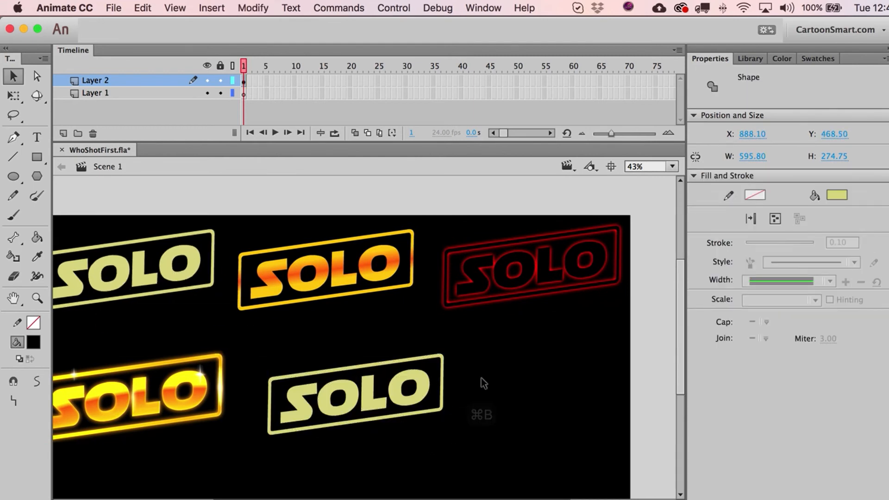
Step: Set the stage color to dark gray #333333
{"action": "left_click", "coordinate": [484, 383]}
{"action": "left_click", "coordinate": [753, 335]}
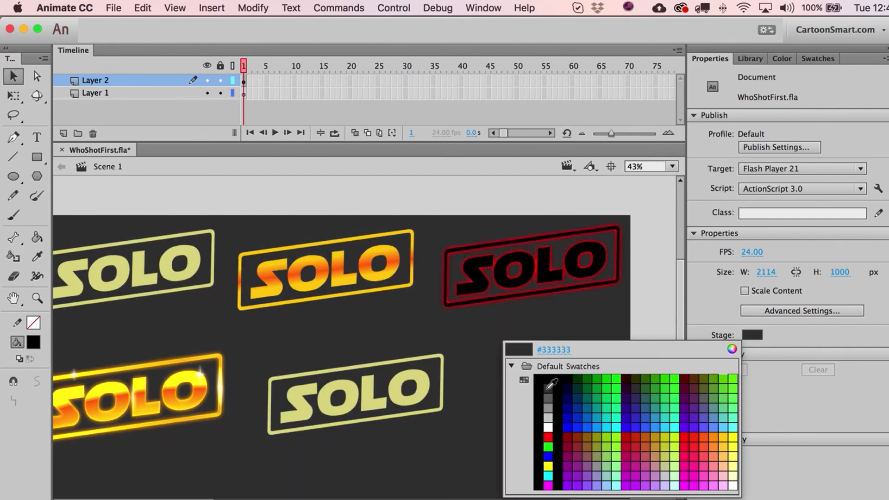
{"action": "left_click", "coordinate": [546, 389]}
Step: Cut away the frame around the new pale yellow SOLO copy, keeping only the letters
{"action": "left_click", "coordinate": [37, 298]}
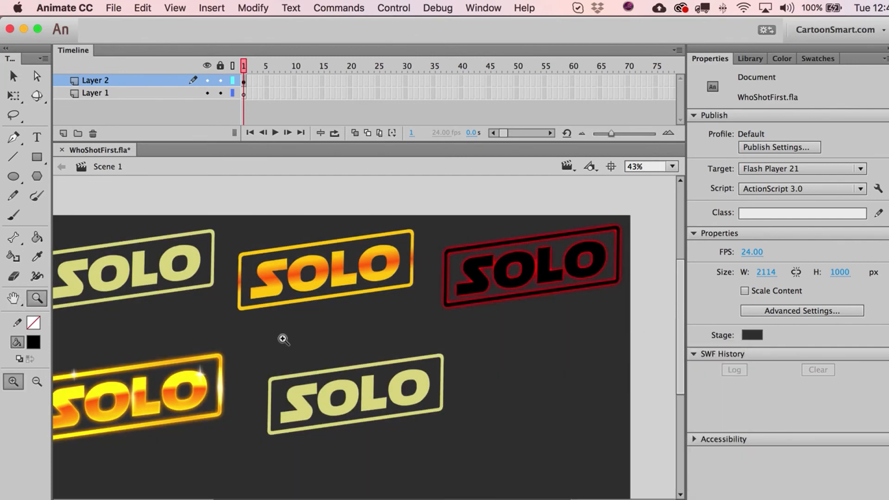
{"action": "left_click_drag", "start_coordinate": [236, 336], "coordinate": [446, 424]}
{"action": "key", "text": "a"}
{"action": "double_click", "coordinate": [483, 363]}
{"action": "key", "text": "super+x"}
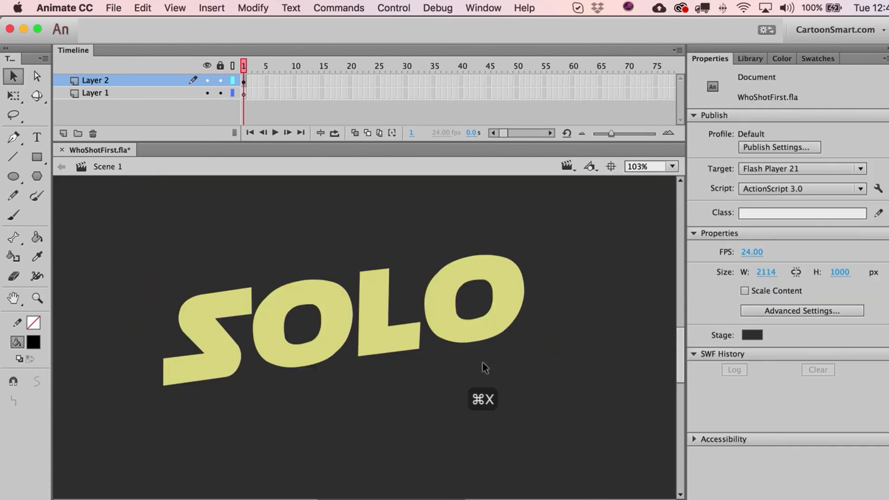
Step: Fill the frameless SOLO letters with white
{"action": "left_click_drag", "start_coordinate": [116, 218], "coordinate": [562, 442]}
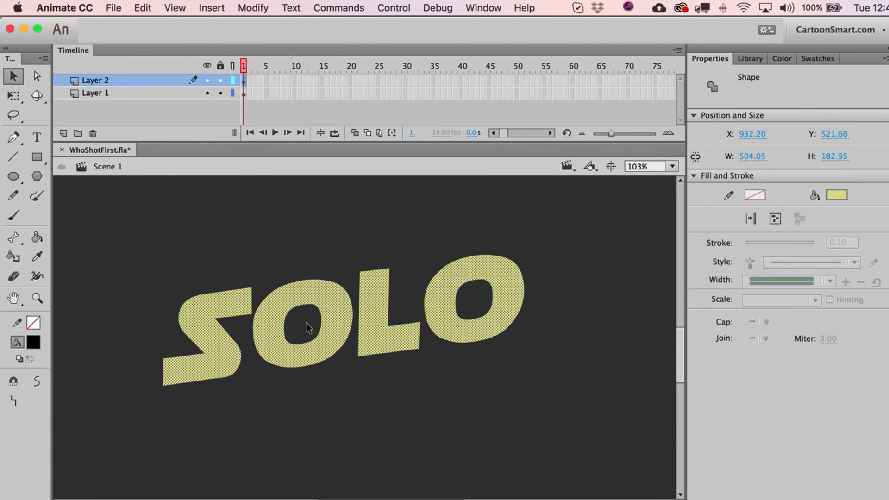
{"action": "left_click", "coordinate": [36, 342]}
{"action": "left_click", "coordinate": [86, 436]}
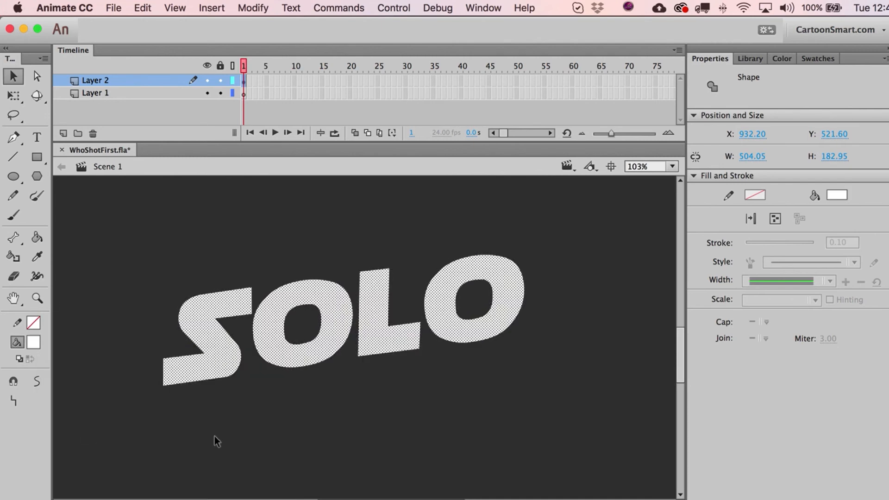
Step: Copy the white SOLO letters onto Layer 1, offset below and to the right at about X 1001, Y 614
{"action": "left_click", "coordinate": [163, 193]}
{"action": "left_click_drag", "start_coordinate": [471, 394], "coordinate": [555, 439]}
{"action": "key", "text": "super+c"}
{"action": "left_click", "coordinate": [242, 95]}
{"action": "key", "text": "super+v"}
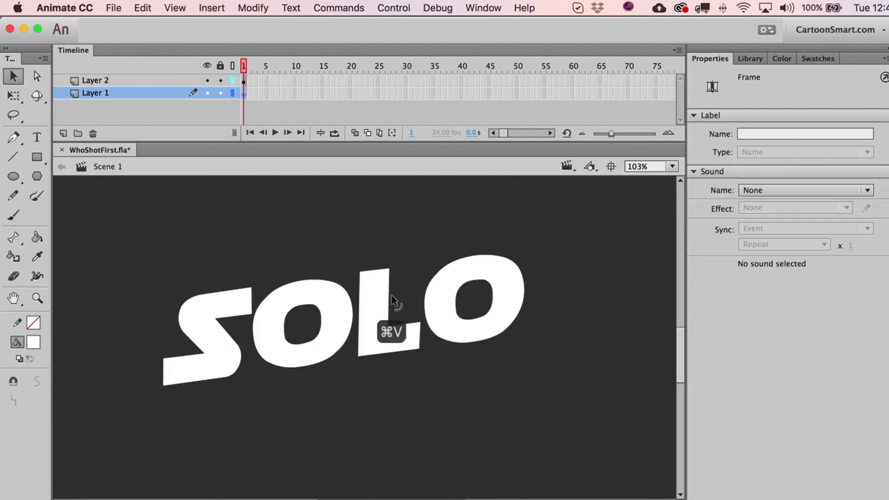
{"action": "left_click_drag", "start_coordinate": [451, 377], "coordinate": [461, 409]}
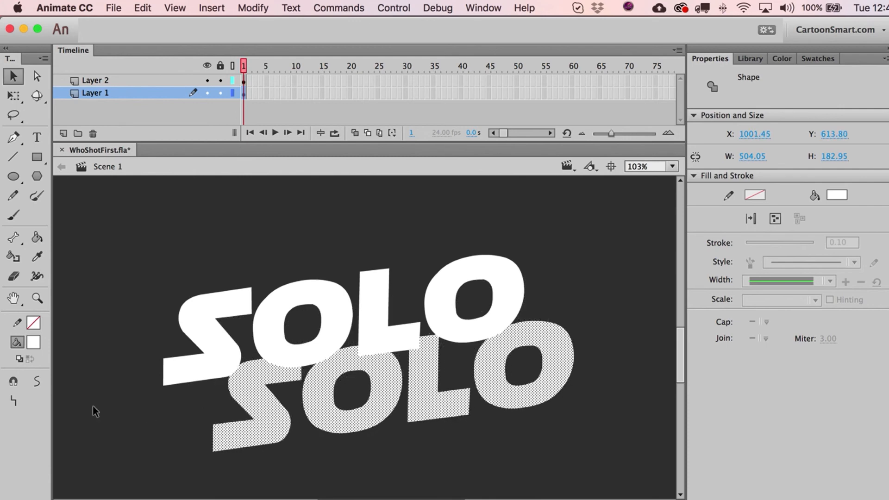
Step: Recolor the offset SOLO letters on Layer 1 light blue
{"action": "left_click", "coordinate": [34, 344]}
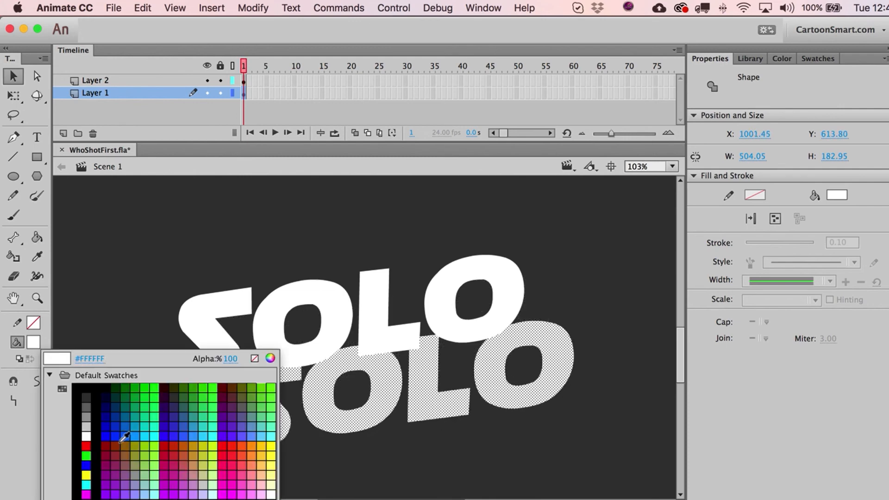
{"action": "left_click", "coordinate": [258, 433]}
{"action": "left_click", "coordinate": [371, 457]}
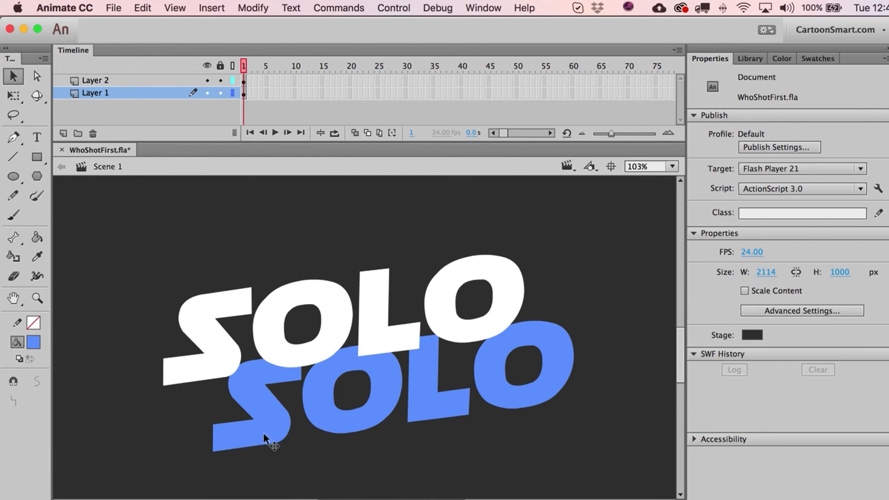
Step: Add a new layer between Layer 1 and Layer 2, then lock those two layers and show them as outlines
{"action": "left_click", "coordinate": [63, 134]}
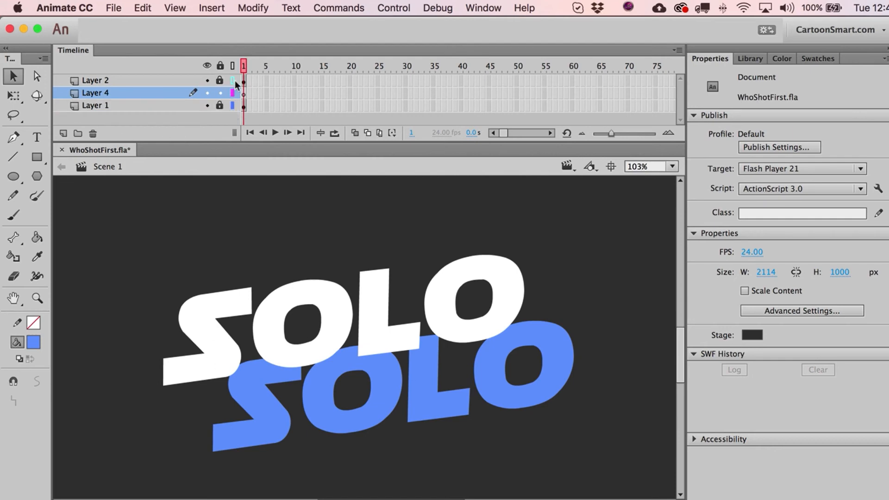
{"action": "left_click", "coordinate": [233, 106]}
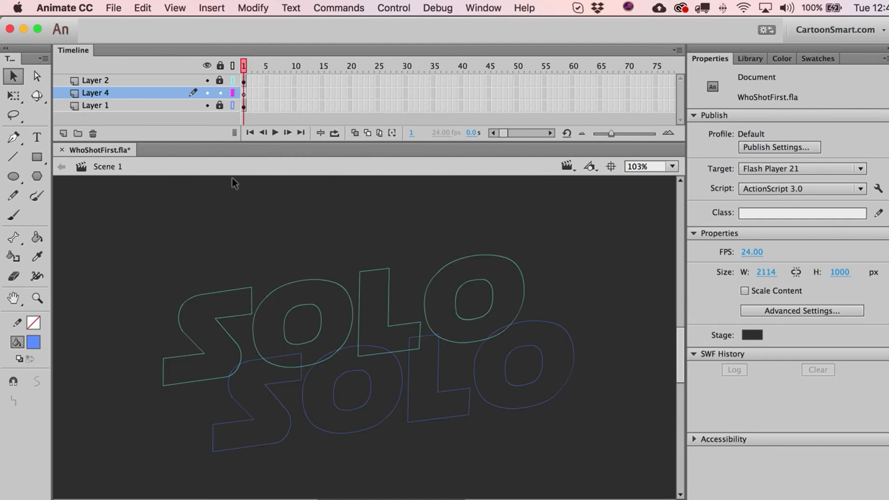
Step: Draw a small blue rectangle on Layer 4 beside the offset S and pull its lower-left corner to that S's lower-left corner
{"action": "left_click", "coordinate": [37, 156]}
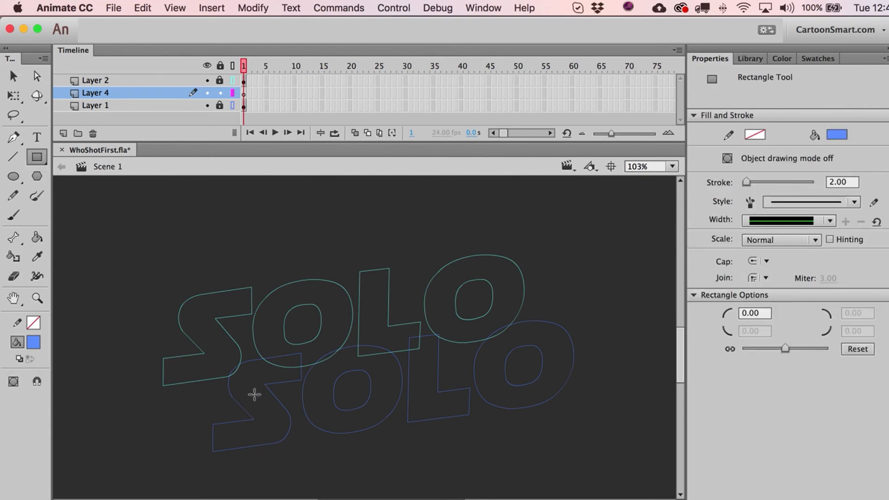
{"action": "left_click", "coordinate": [244, 95]}
{"action": "left_click_drag", "start_coordinate": [200, 388], "coordinate": [225, 415]}
{"action": "key", "text": "a"}
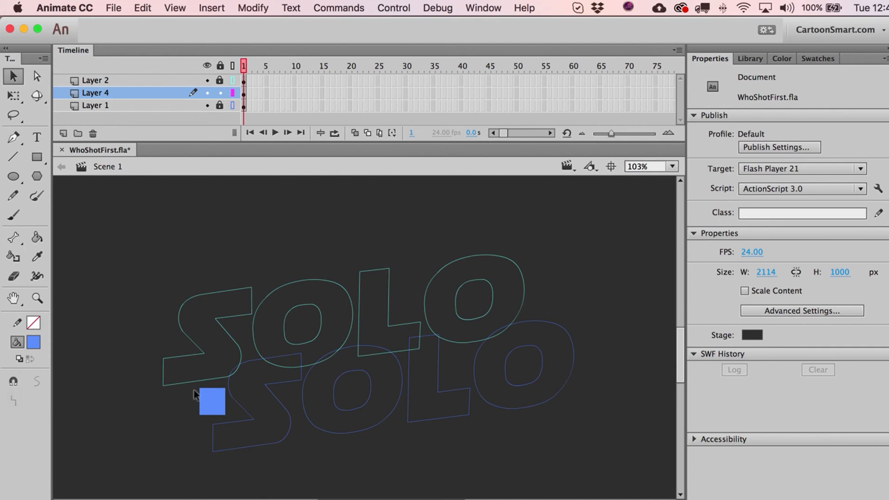
{"action": "left_click_drag", "start_coordinate": [204, 416], "coordinate": [216, 451]}
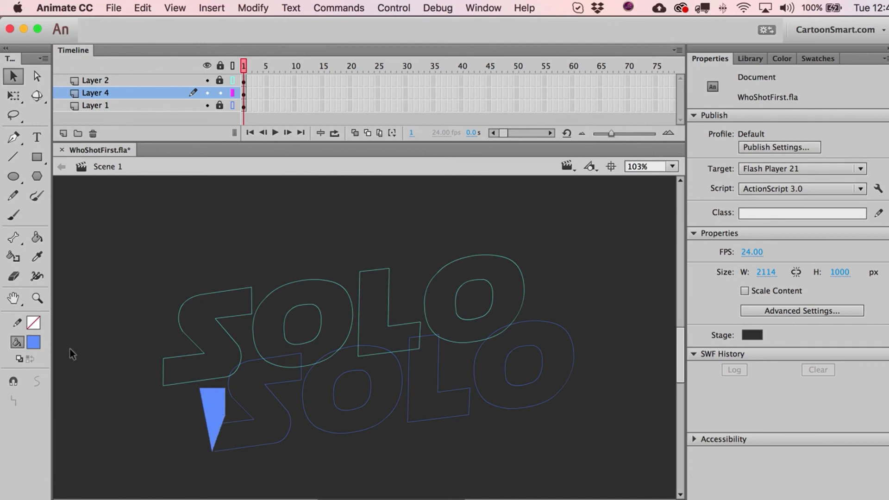
Step: Stretch the Layer 4 shape between the two S letters, matching its corners to their lower-left corners and bottom curves
{"action": "left_click", "coordinate": [42, 300]}
{"action": "left_click_drag", "start_coordinate": [143, 312], "coordinate": [301, 463]}
{"action": "key", "text": "a"}
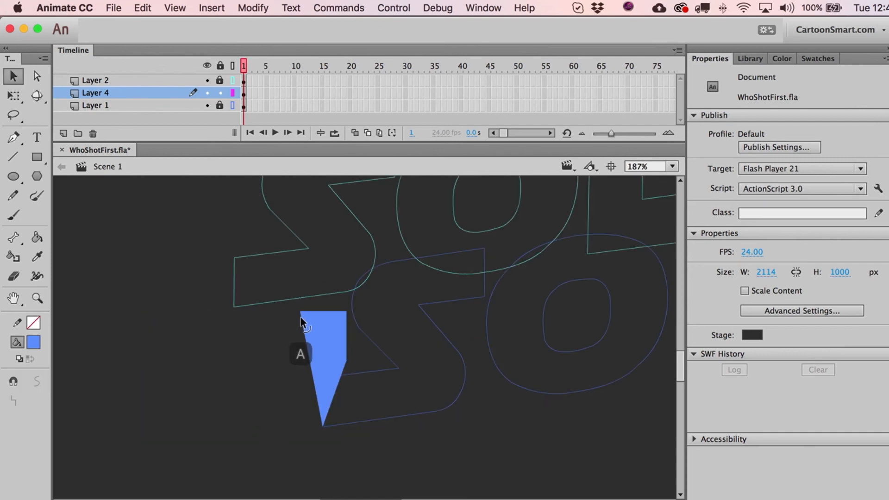
{"action": "left_click_drag", "start_coordinate": [283, 314], "coordinate": [235, 309]}
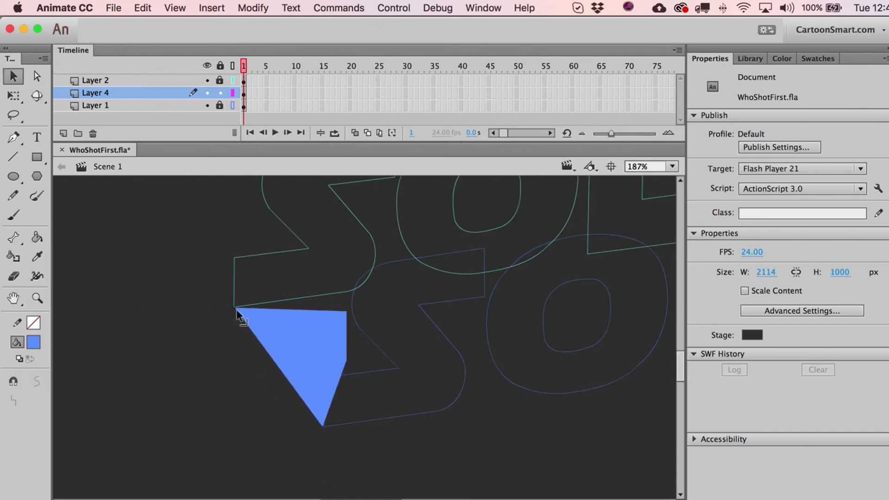
{"action": "left_click_drag", "start_coordinate": [337, 342], "coordinate": [424, 440]}
{"action": "left_click_drag", "start_coordinate": [327, 342], "coordinate": [345, 314]}
Step: Extend the Layer 4 shape with new corners to join the upper arms of both S letters, then check it in fill and outline views
{"action": "left_click_drag", "start_coordinate": [366, 348], "coordinate": [373, 209]}
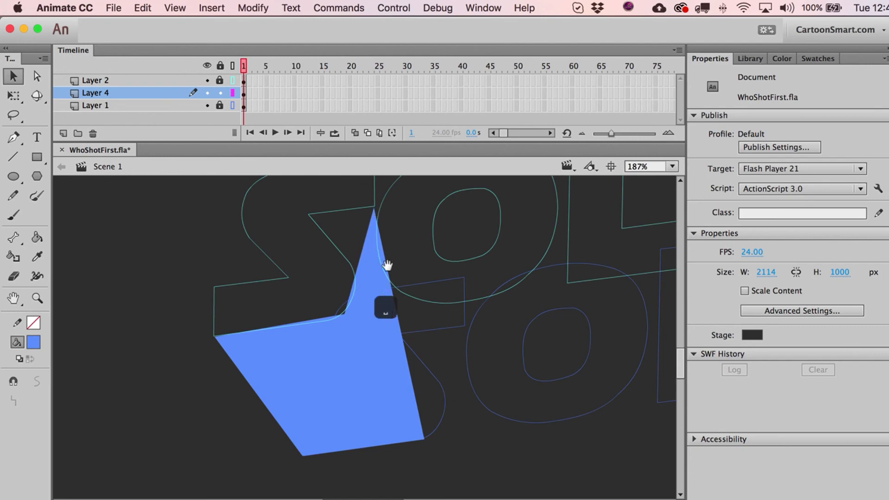
{"action": "scroll", "coordinate": [384, 266], "scroll_direction": "up", "scroll_amount": 3}
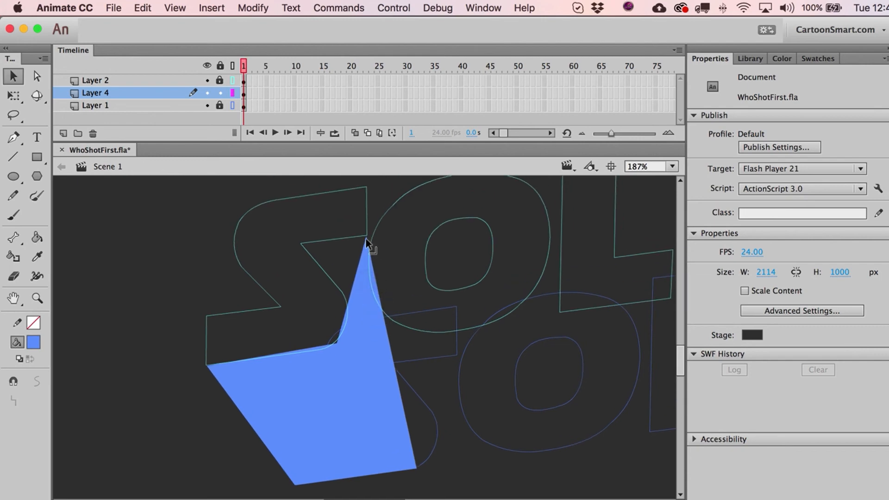
{"action": "left_click_drag", "start_coordinate": [368, 242], "coordinate": [366, 188]}
{"action": "left_click_drag", "start_coordinate": [378, 252], "coordinate": [456, 307]}
{"action": "left_click_drag", "start_coordinate": [446, 354], "coordinate": [457, 354]}
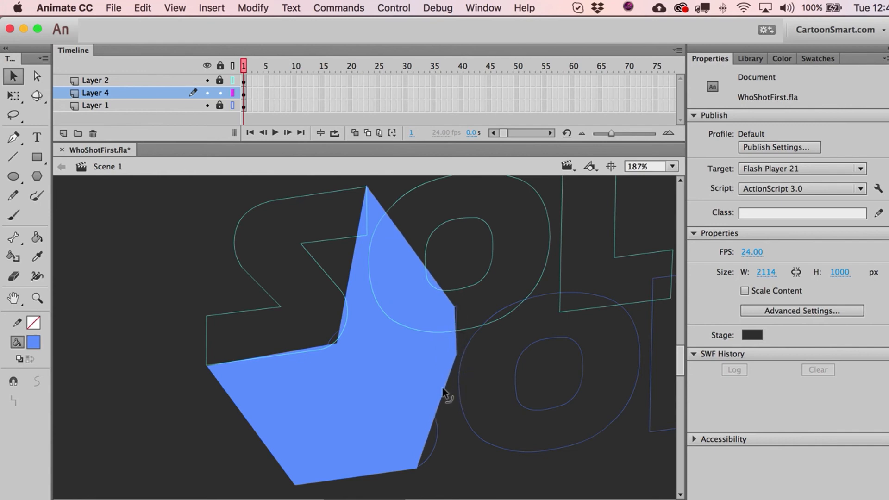
{"action": "left_click_drag", "start_coordinate": [443, 393], "coordinate": [392, 362]}
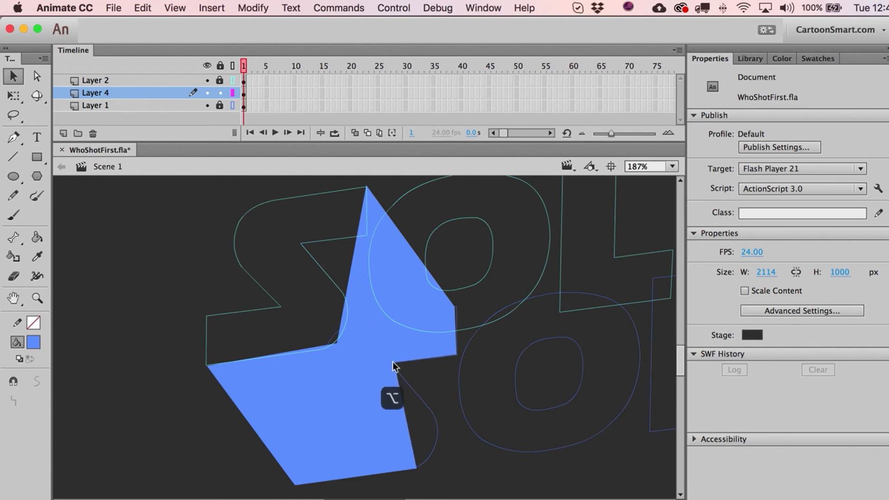
{"action": "left_click_drag", "start_coordinate": [348, 277], "coordinate": [286, 239]}
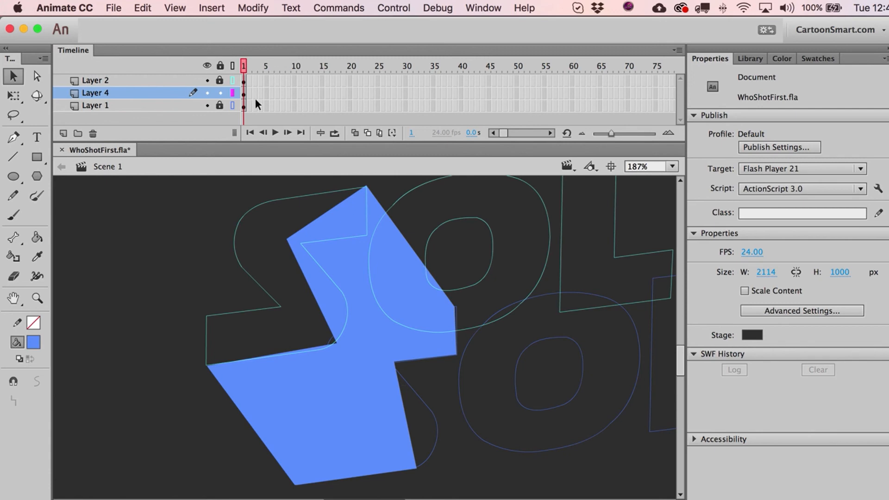
{"action": "left_click", "coordinate": [233, 106]}
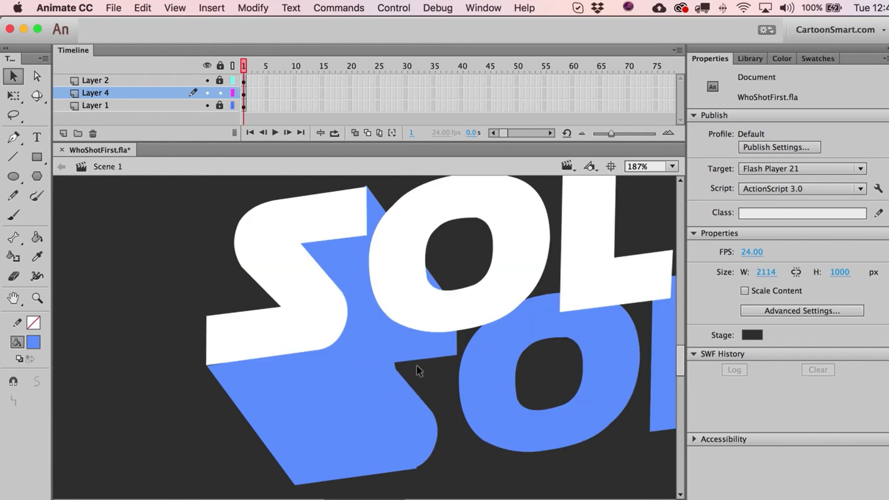
{"action": "left_click_drag", "start_coordinate": [233, 106], "coordinate": [233, 80]}
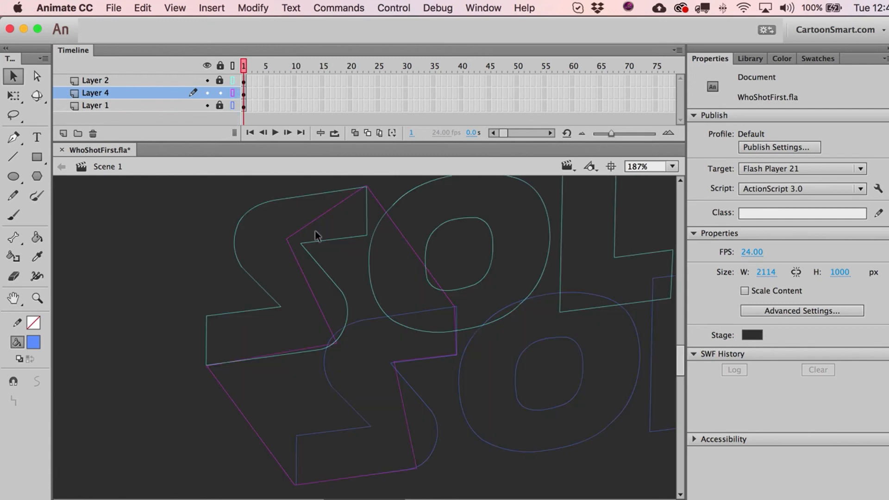
{"action": "left_click", "coordinate": [233, 93]}
Step: Add a new layer above Layer 4 and draw a blue rectangle on it over the offset first O
{"action": "left_click_drag", "start_coordinate": [453, 359], "coordinate": [301, 369]}
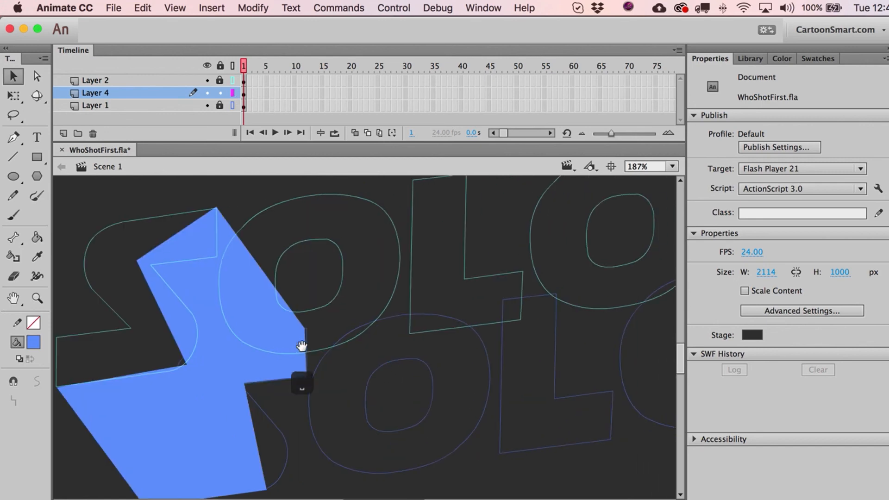
{"action": "left_click", "coordinate": [37, 157]}
{"action": "left_click", "coordinate": [244, 96]}
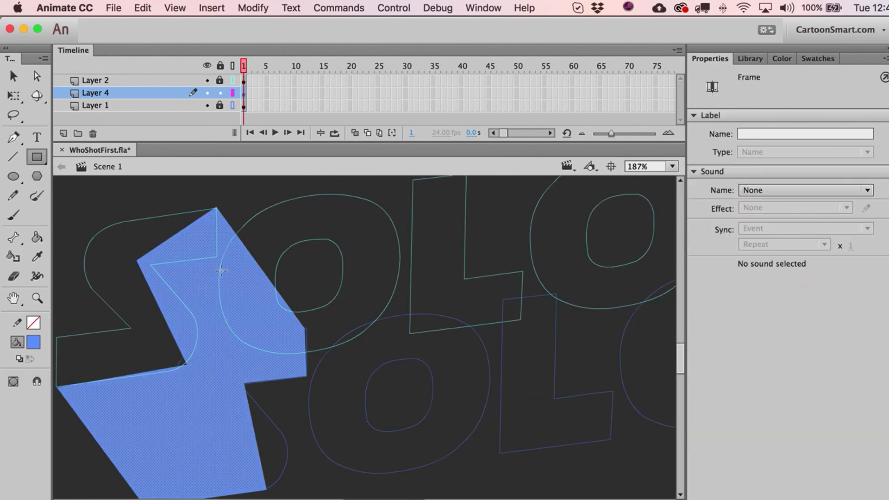
{"action": "left_click", "coordinate": [64, 133]}
{"action": "left_click_drag", "start_coordinate": [369, 320], "coordinate": [436, 409]}
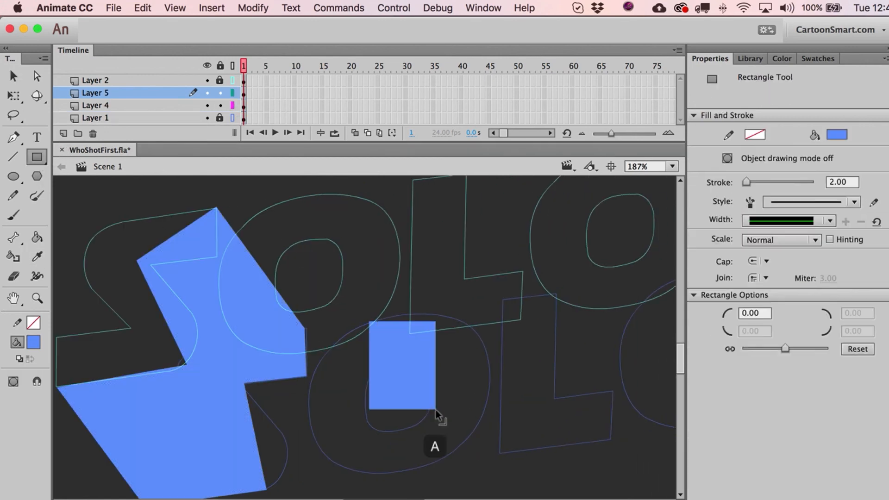
{"action": "key", "text": "v"}
Step: Reshape the rectangle on Layer 5 to bridge the outer edges of the first O pair, and display all layers as solid fills
{"action": "left_click_drag", "start_coordinate": [370, 321], "coordinate": [243, 341]}
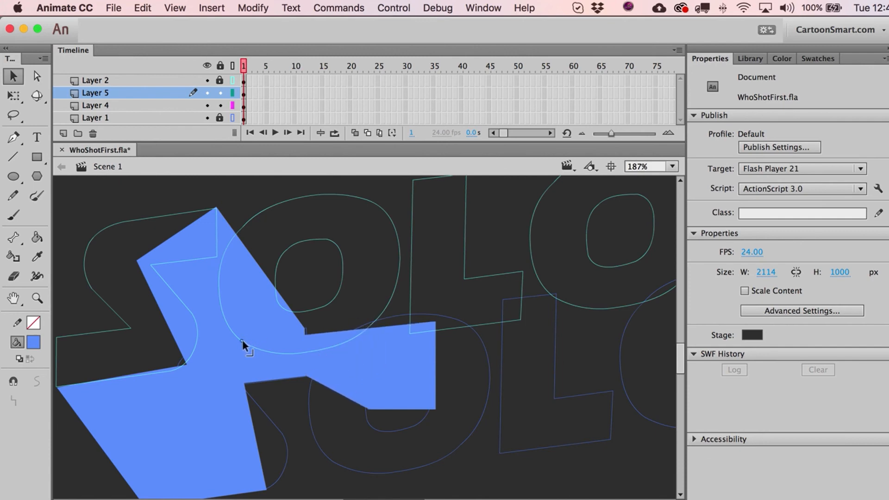
{"action": "left_click_drag", "start_coordinate": [342, 412], "coordinate": [314, 438]}
{"action": "left_click_drag", "start_coordinate": [435, 324], "coordinate": [289, 203]}
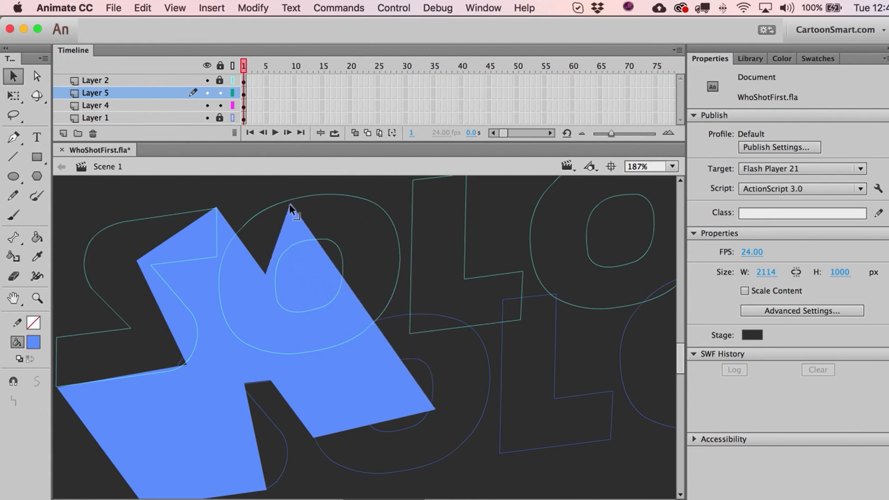
{"action": "left_click_drag", "start_coordinate": [332, 263], "coordinate": [396, 228], "text": "alt"}
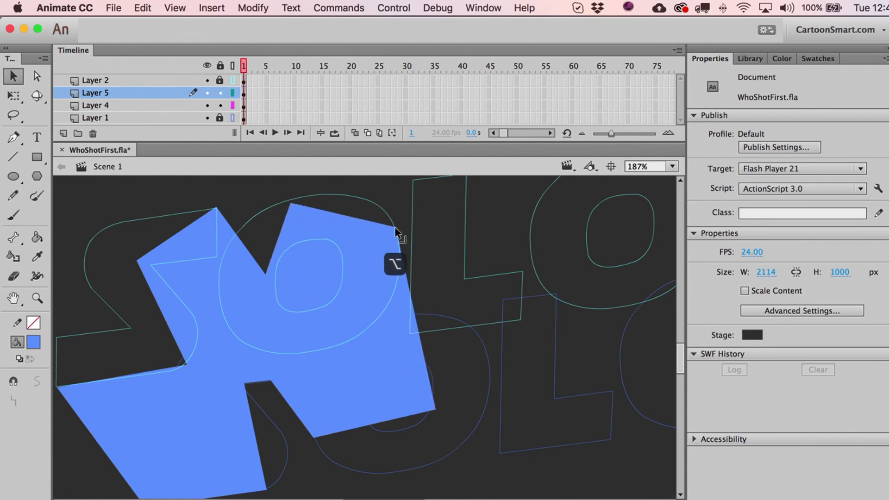
{"action": "left_click_drag", "start_coordinate": [435, 409], "coordinate": [479, 337]}
{"action": "left_click_drag", "start_coordinate": [233, 80], "coordinate": [233, 118]}
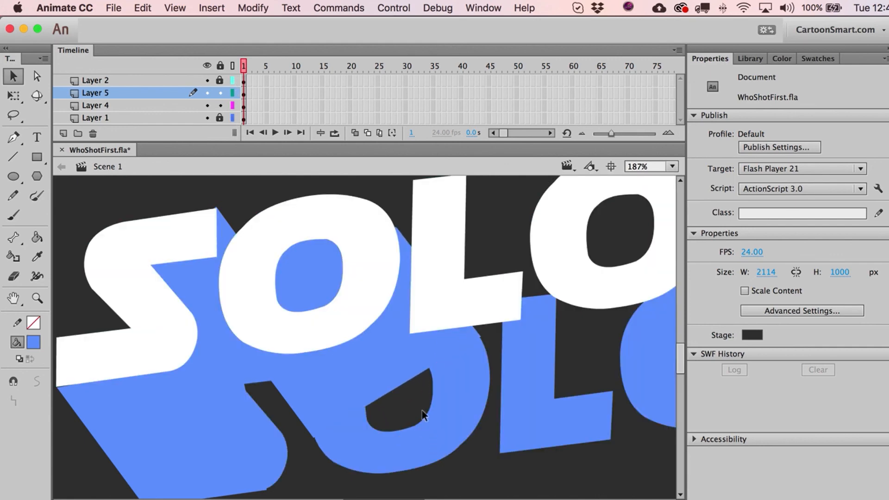
Step: Add a new layer above Layer 5 and show Layers 2, 5 and 4 as outlines, keeping the new layer solid
{"action": "left_click_drag", "start_coordinate": [405, 382], "coordinate": [273, 427]}
{"action": "key", "text": "space"}
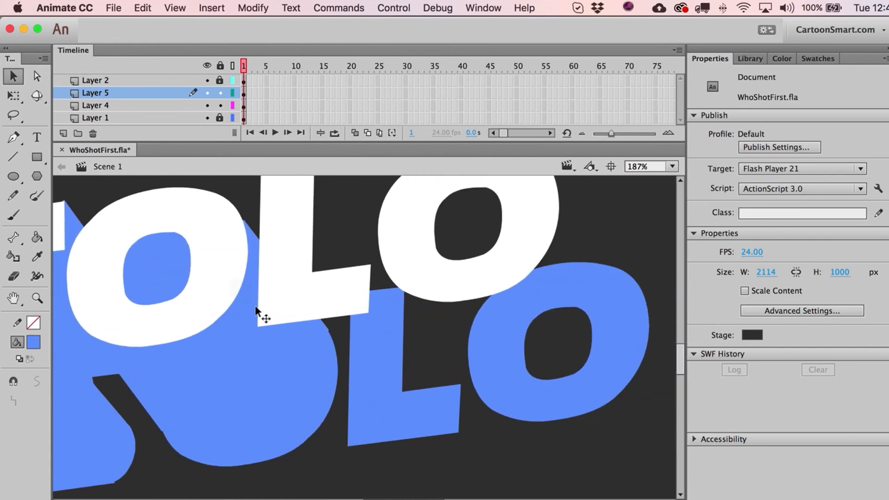
{"action": "left_click", "coordinate": [63, 133]}
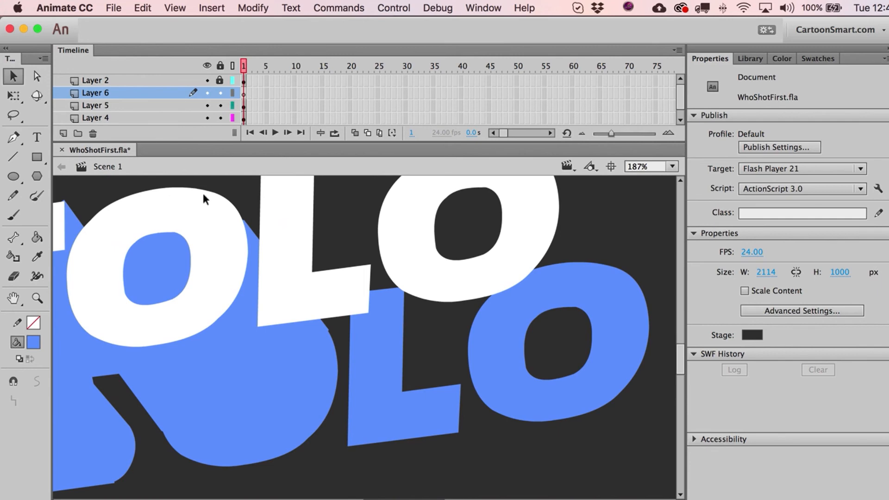
{"action": "mouse_move", "coordinate": [236, 118]}
{"action": "left_mouse_down"}
{"action": "mouse_move", "coordinate": [233, 90]}
{"action": "mouse_move", "coordinate": [234, 101]}
{"action": "left_mouse_up"}
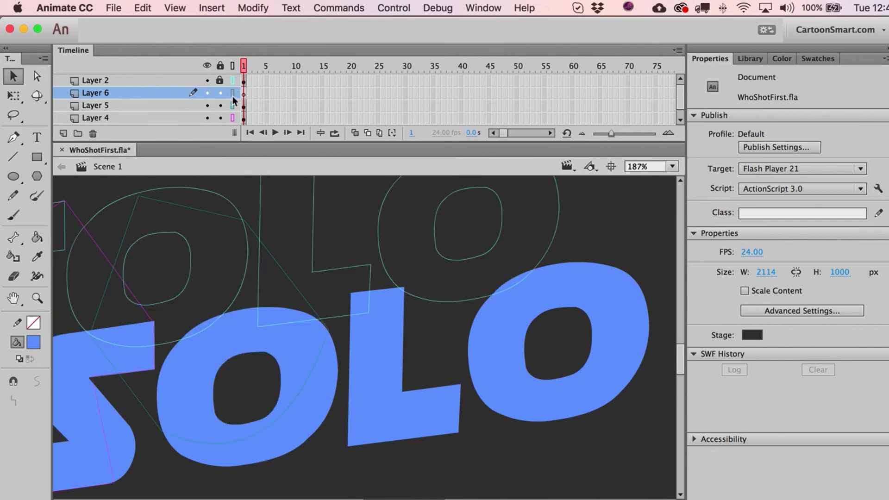
{"action": "left_click", "coordinate": [232, 93]}
{"action": "left_click", "coordinate": [37, 137]}
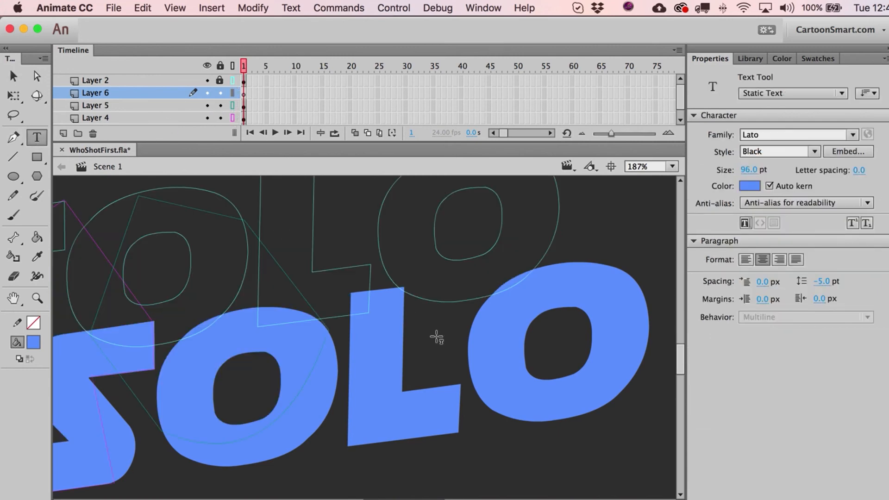
{"action": "left_click", "coordinate": [364, 331]}
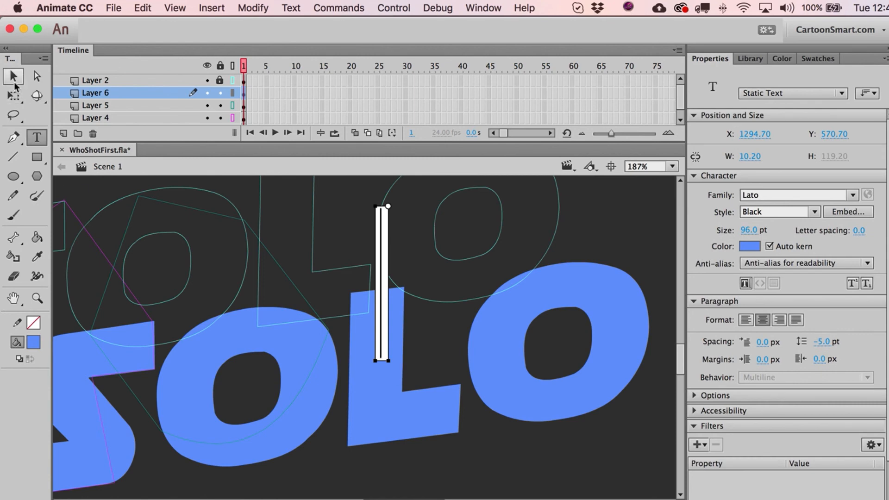
{"action": "left_click", "coordinate": [13, 76]}
Step: Draw a blue rectangle on Layer 6 over the offset L, outline the layer, and fit its left corners to both L's lower-left corners
{"action": "left_click", "coordinate": [37, 157]}
{"action": "left_click_drag", "start_coordinate": [334, 352], "coordinate": [401, 405]}
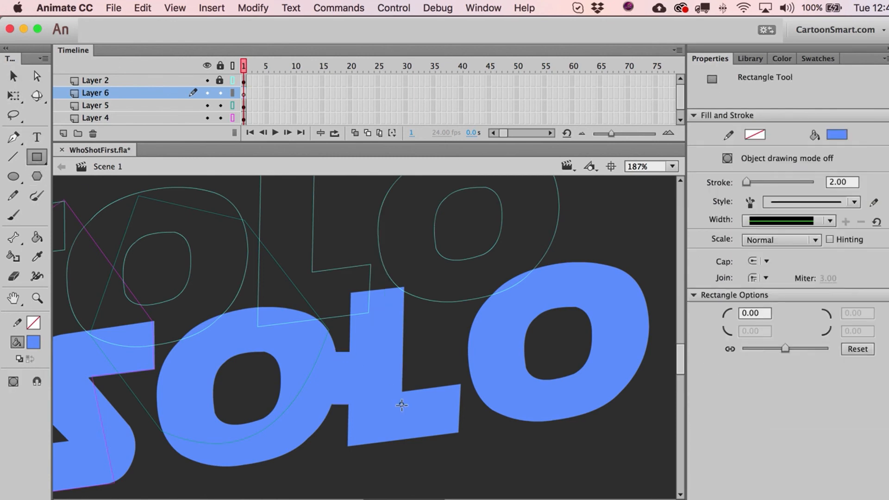
{"action": "key", "text": "v"}
{"action": "key", "text": "a"}
{"action": "left_click", "coordinate": [232, 93]}
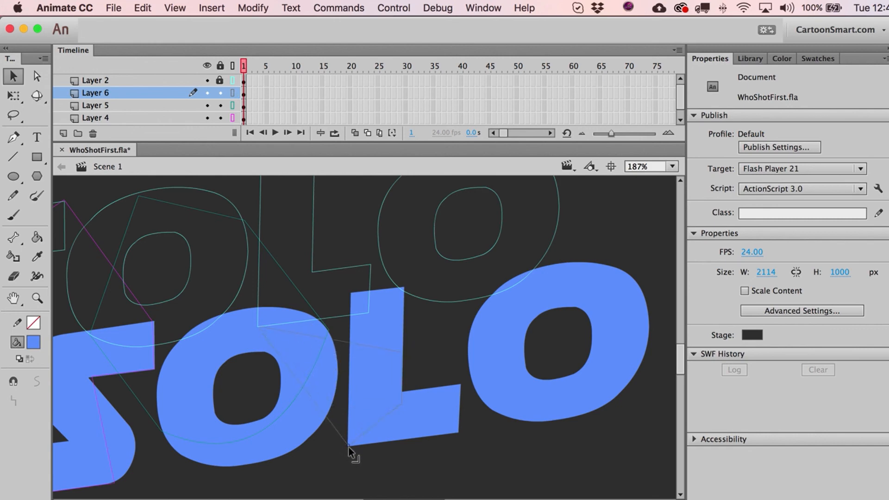
Step: Pull the Layer 6 shape's right corners to the foot of the L pair, adding corners at both upper foot tips
{"action": "left_click_drag", "start_coordinate": [402, 406], "coordinate": [459, 431]}
{"action": "left_click_drag", "start_coordinate": [400, 354], "coordinate": [371, 266]}
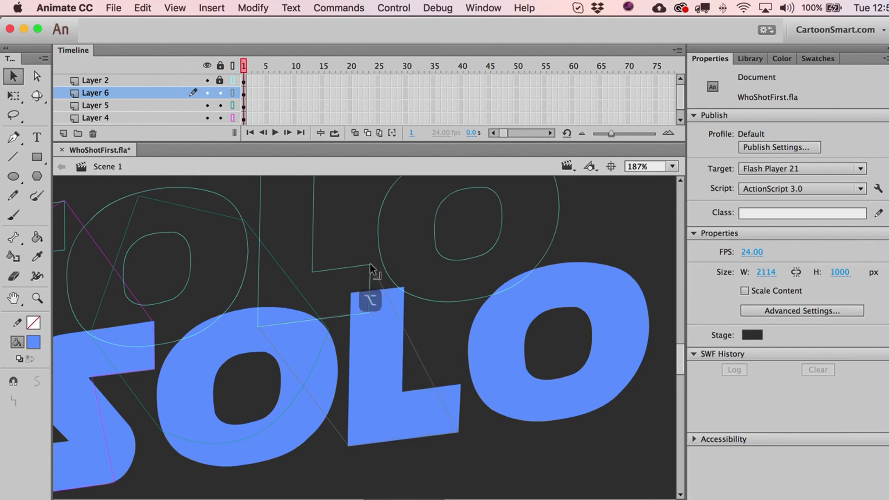
{"action": "left_click_drag", "start_coordinate": [417, 357], "coordinate": [458, 385]}
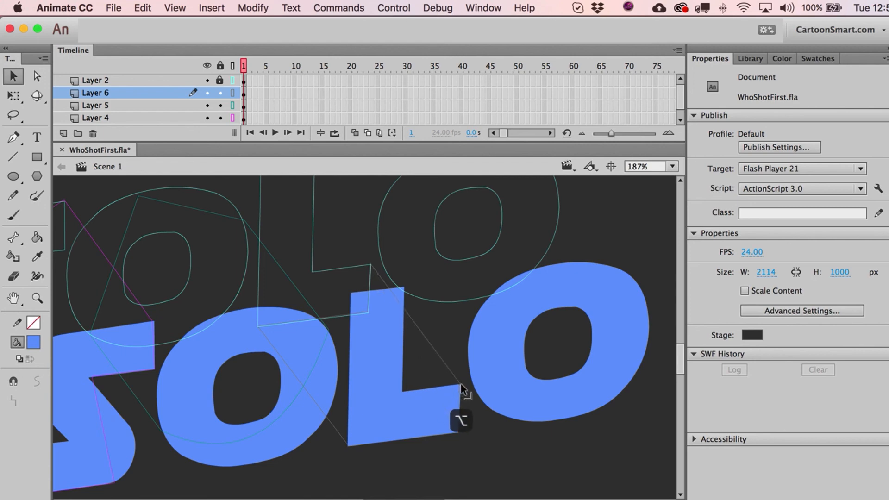
Step: Add corners to the Layer 6 shape at the top-right corners of both L letters, then display all layers solid with the whole stage in view
{"action": "scroll", "coordinate": [388, 384], "scroll_direction": "up", "scroll_amount": 2}
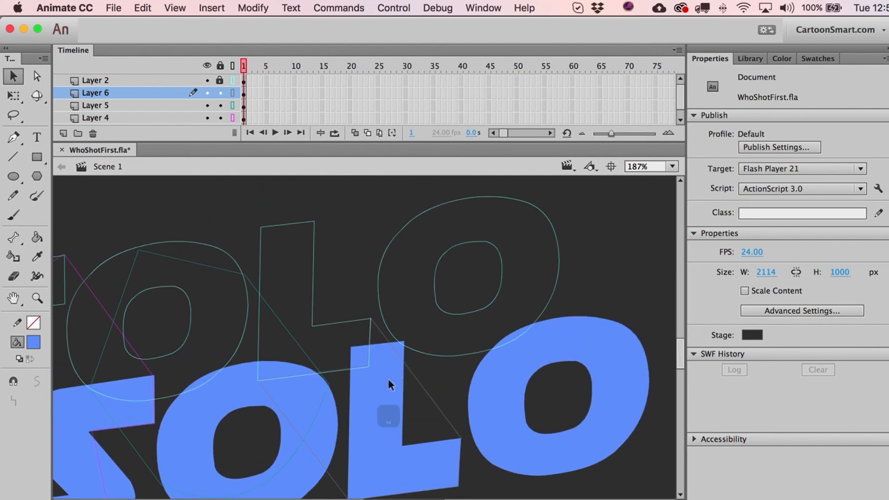
{"action": "left_click", "coordinate": [383, 335]}
{"action": "left_click", "coordinate": [364, 348]}
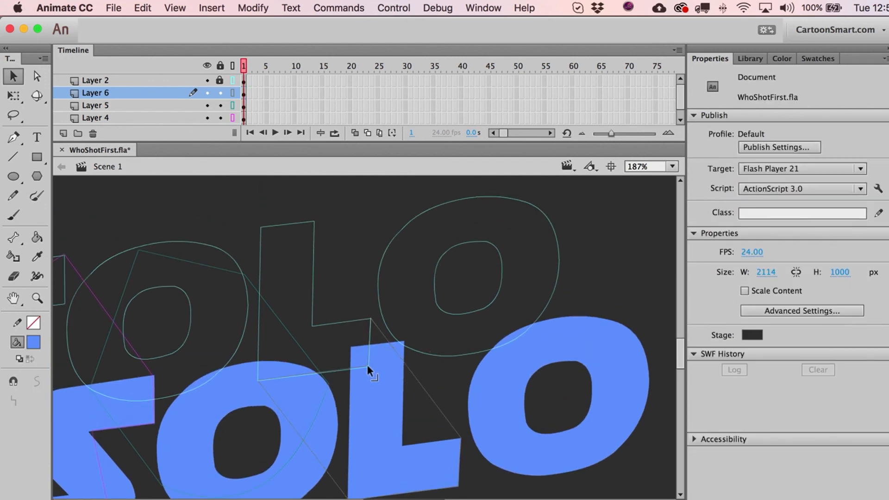
{"action": "left_click_drag", "start_coordinate": [367, 365], "coordinate": [314, 220]}
{"action": "left_click_drag", "start_coordinate": [360, 301], "coordinate": [403, 341]}
{"action": "left_click", "coordinate": [233, 70]}
{"action": "left_click", "coordinate": [233, 69]}
{"action": "key", "text": "super+2"}
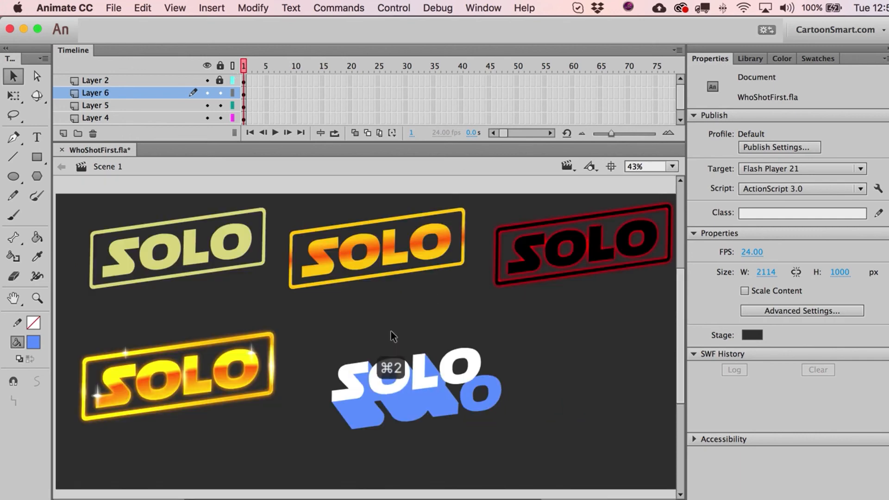
Step: Copy the Layer 5 bridging shape from the first O pair onto the last O pair and nudge it into alignment
{"action": "left_click", "coordinate": [37, 297]}
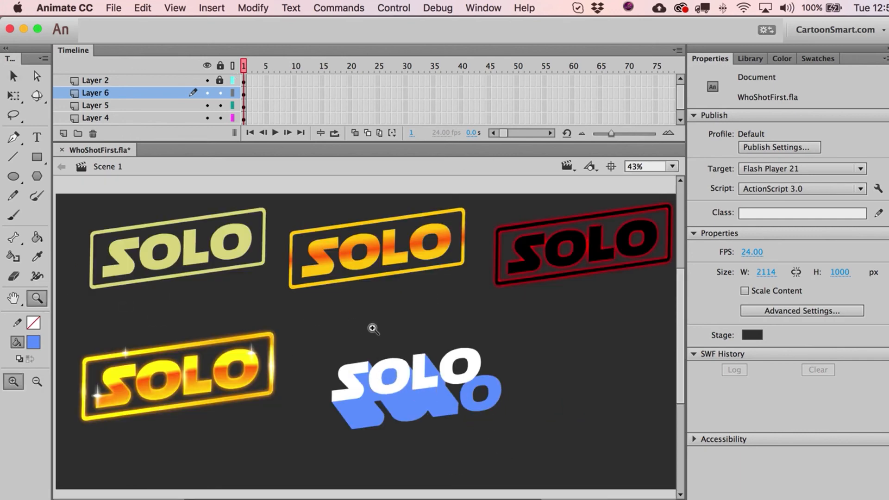
{"action": "left_click_drag", "start_coordinate": [370, 328], "coordinate": [502, 441]}
{"action": "key", "text": "a"}
{"action": "left_click", "coordinate": [262, 368]}
{"action": "left_click", "coordinate": [272, 384]}
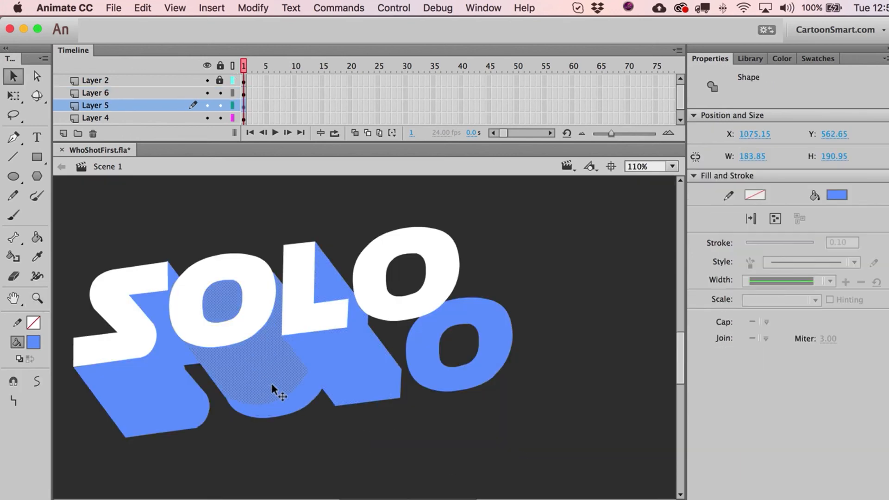
{"action": "left_click_drag", "start_coordinate": [272, 384], "coordinate": [452, 354]}
{"action": "key", "text": "Up"}
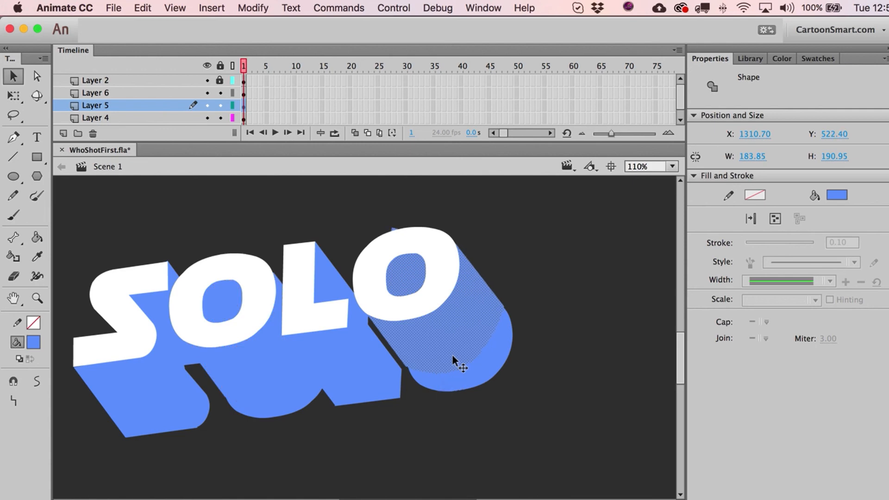
{"action": "key", "text": "Down"}
{"action": "left_click", "coordinate": [515, 274]}
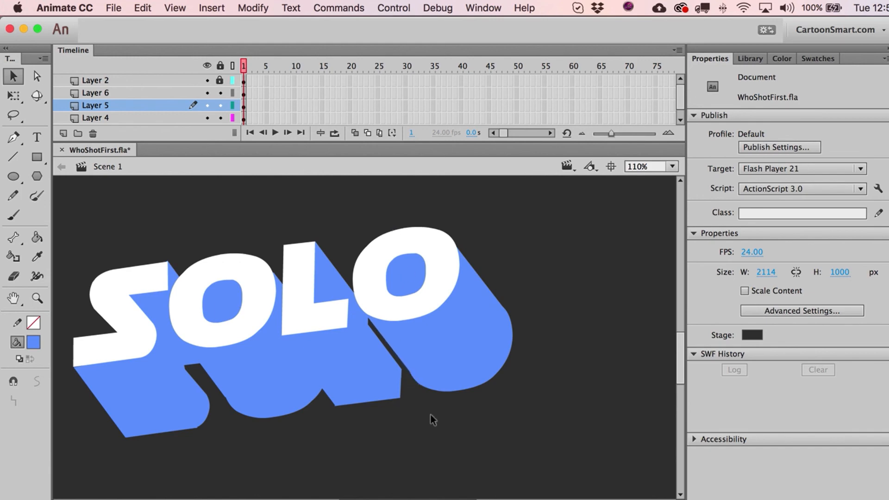
Step: Unlock Layer 1, select the blue extrusion shapes on all their layers, and convert them into a single Movie Clip symbol
{"action": "key", "text": "super+2"}
{"action": "scroll", "coordinate": [451, 432], "scroll_direction": "down", "scroll_amount": 1}
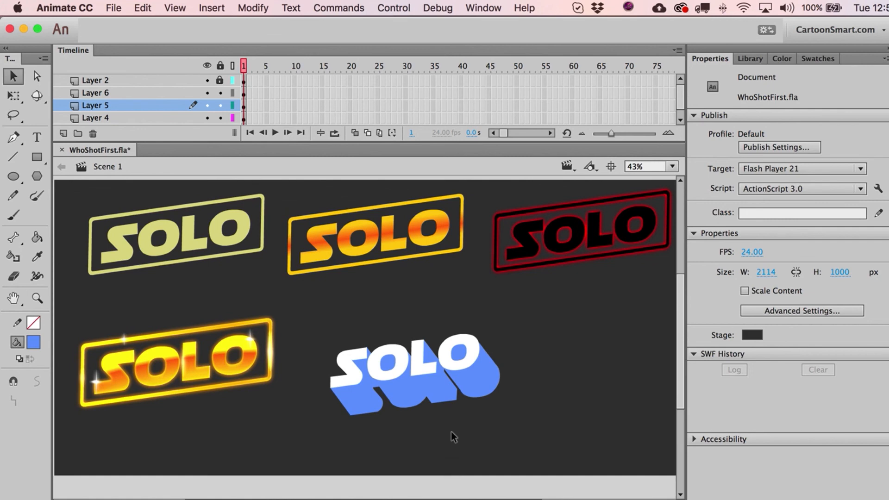
{"action": "scroll", "coordinate": [414, 432], "scroll_direction": "down", "scroll_amount": 3}
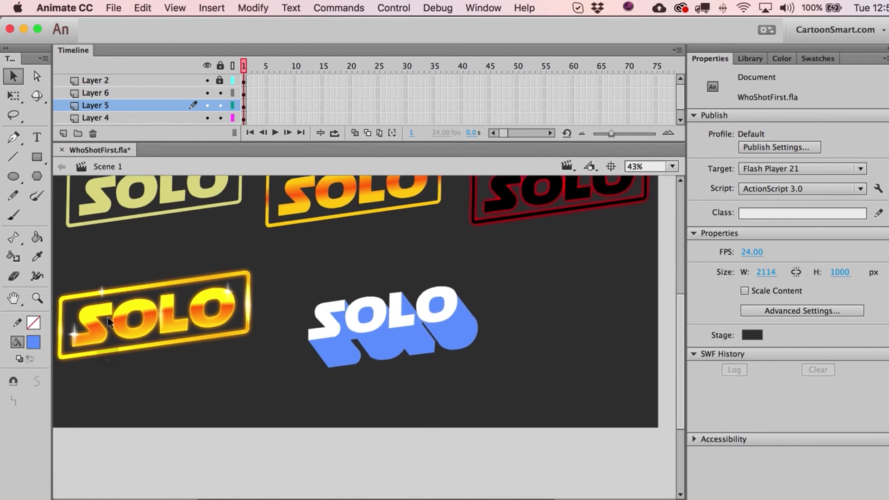
{"action": "key", "text": "z"}
{"action": "left_click_drag", "start_coordinate": [242, 252], "coordinate": [521, 413]}
{"action": "key", "text": "a"}
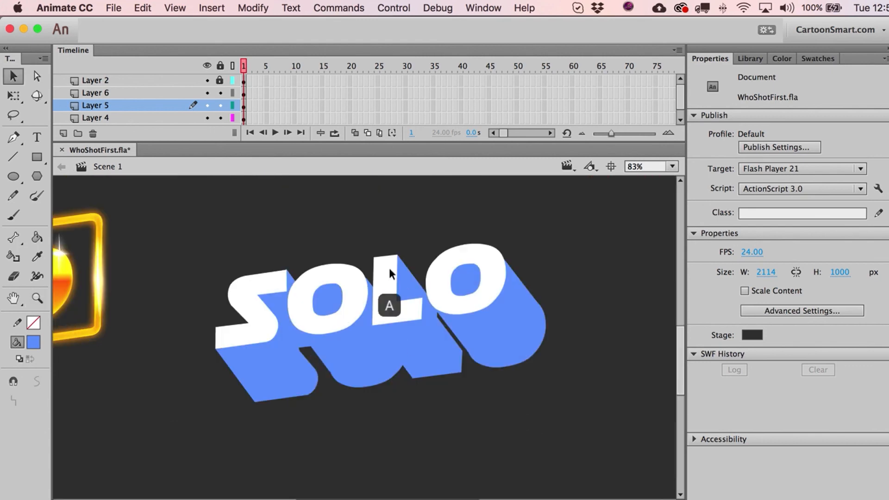
{"action": "left_click", "coordinate": [244, 107]}
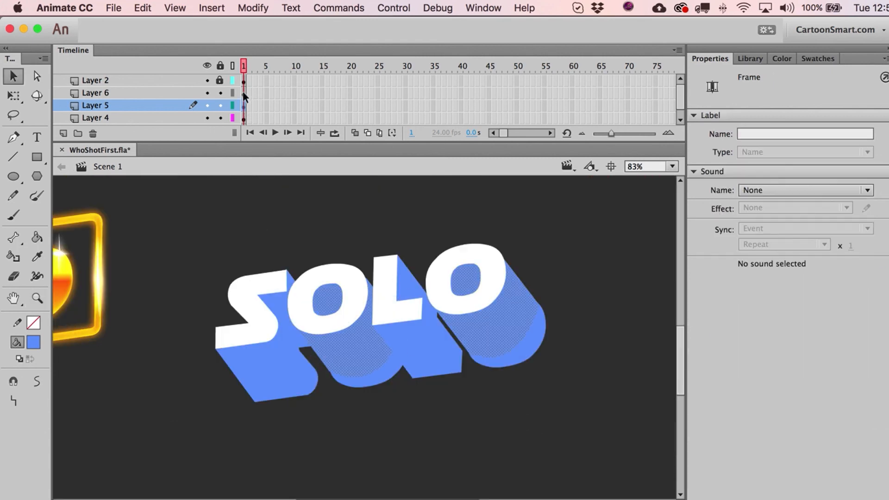
{"action": "left_click", "coordinate": [238, 201]}
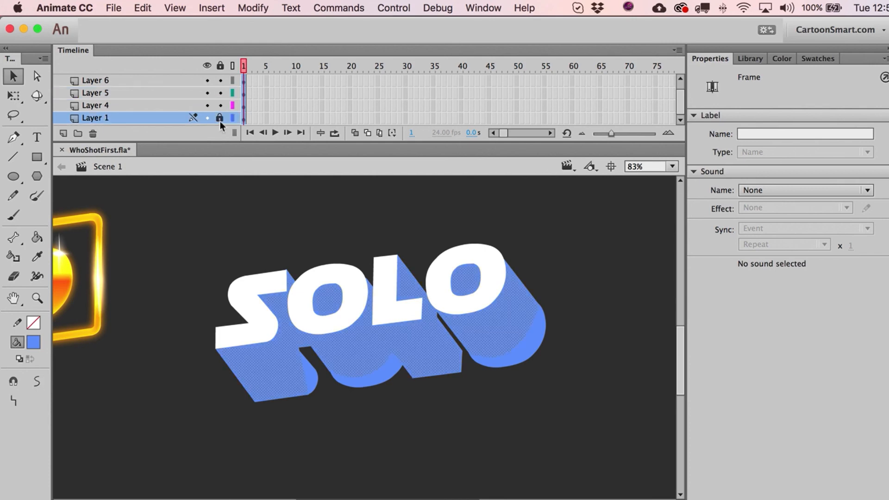
{"action": "left_click", "coordinate": [220, 118]}
{"action": "left_click", "coordinate": [240, 207]}
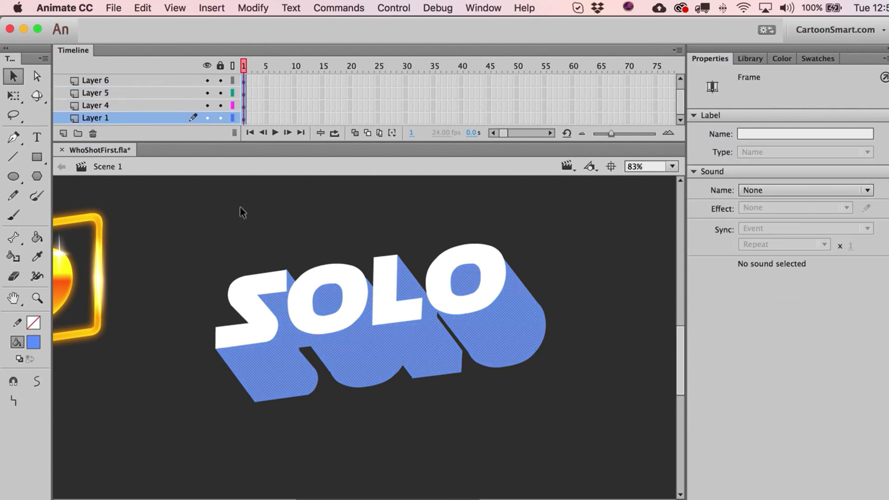
{"action": "key", "text": "super+x"}
{"action": "key", "text": "super+z"}
{"action": "key", "text": "F8"}
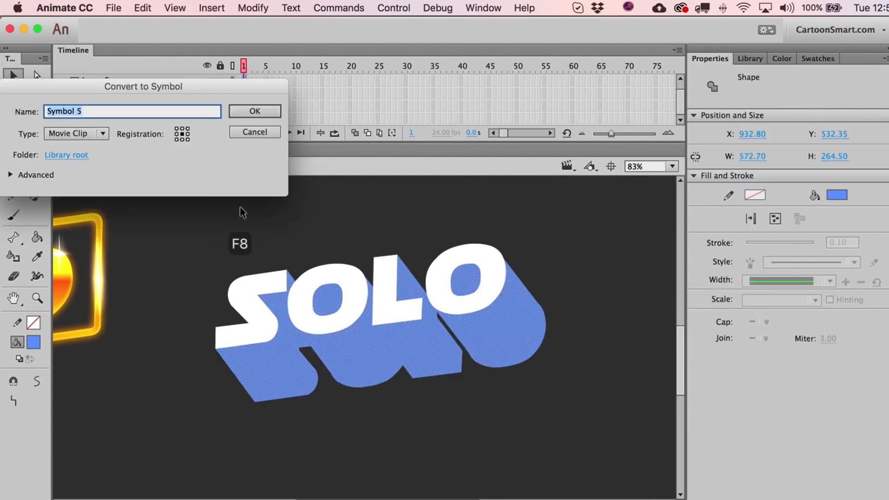
{"action": "key", "text": "Return"}
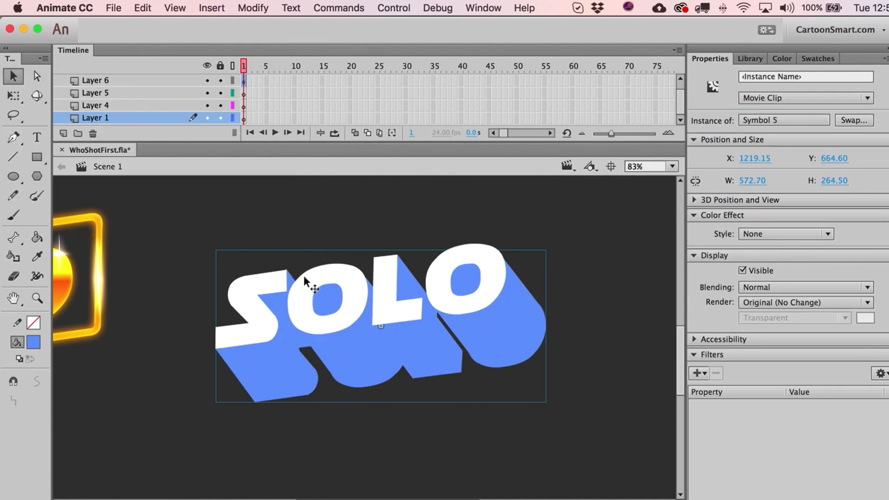
{"action": "left_click_drag", "start_coordinate": [304, 278], "coordinate": [304, 256]}
{"action": "key", "text": "super+z"}
Step: Delete the emptied layers Layer 5, Layer 4 and Layer 1
{"action": "scroll", "coordinate": [194, 104], "scroll_direction": "up", "scroll_amount": 1}
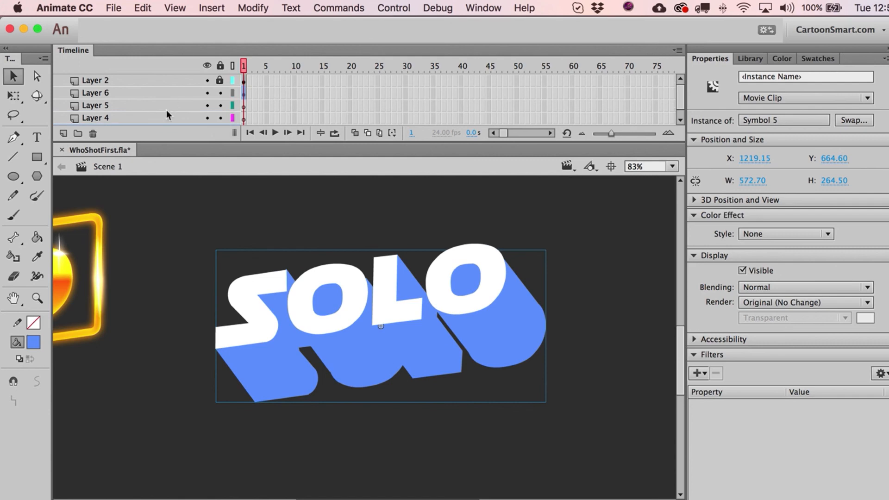
{"action": "left_click", "coordinate": [163, 105]}
{"action": "scroll", "coordinate": [153, 118], "scroll_direction": "down", "scroll_amount": 1}
{"action": "left_click", "coordinate": [143, 118], "text": "shift"}
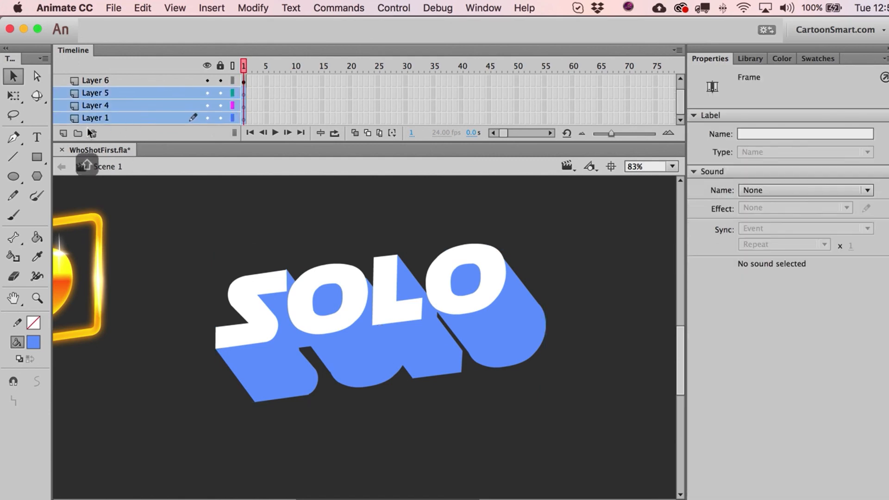
{"action": "left_click", "coordinate": [93, 134]}
Step: Select the four white SOLO letters together and convert them to a Movie Clip symbol
{"action": "left_click", "coordinate": [320, 266]}
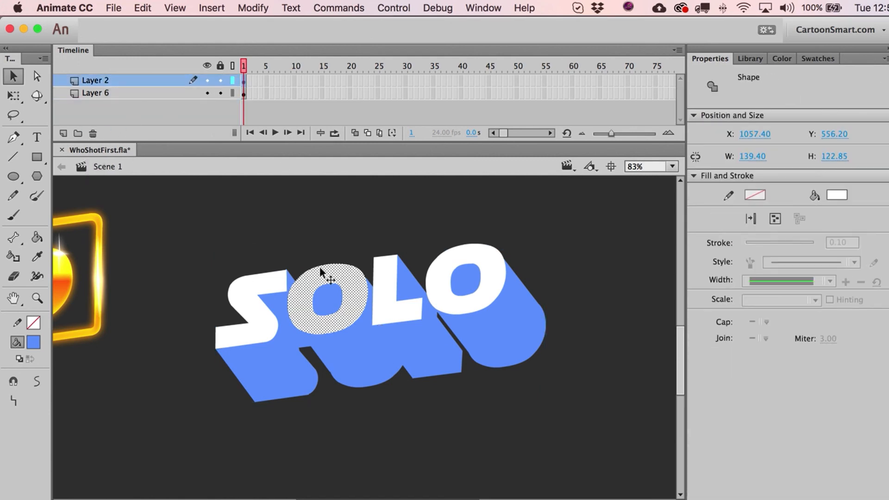
{"action": "left_click", "coordinate": [275, 278], "text": "shift"}
{"action": "left_click", "coordinate": [387, 265], "text": "shift"}
{"action": "left_click", "coordinate": [461, 248], "text": "shift"}
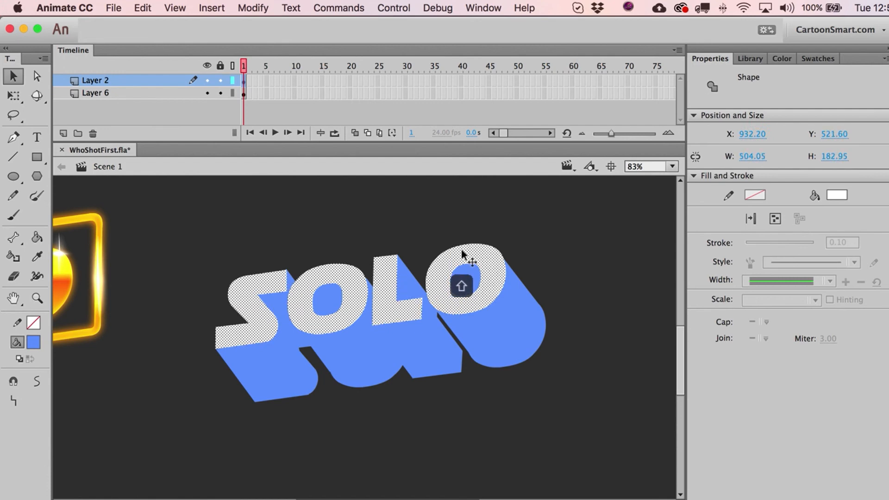
{"action": "key", "text": "F8"}
{"action": "key", "text": "Return"}
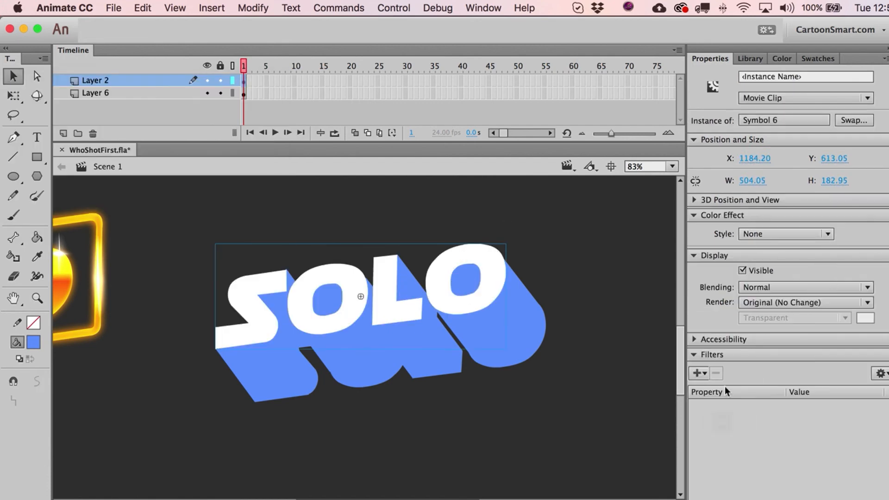
Step: Add a Glow filter to the white letters with white colour and High quality, and adjust its blur to a soft halo
{"action": "left_click", "coordinate": [697, 373]}
{"action": "left_click", "coordinate": [719, 422]}
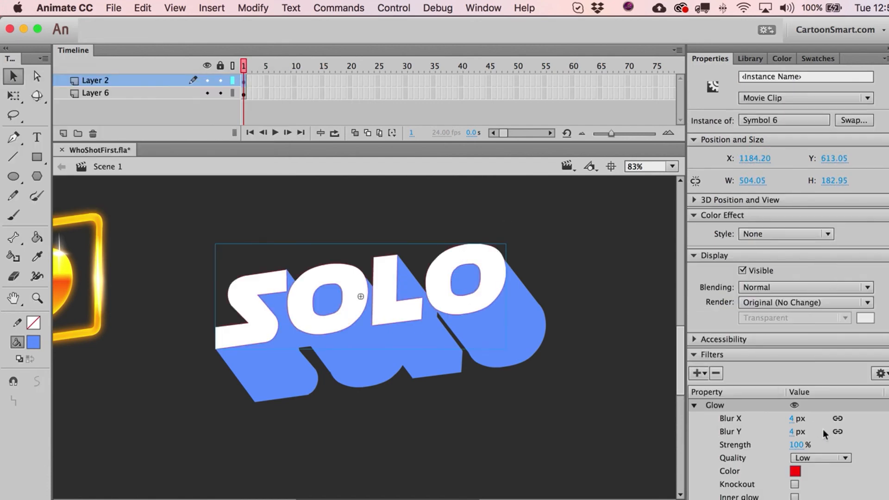
{"action": "left_click", "coordinate": [794, 471]}
{"action": "left_click", "coordinate": [601, 392]}
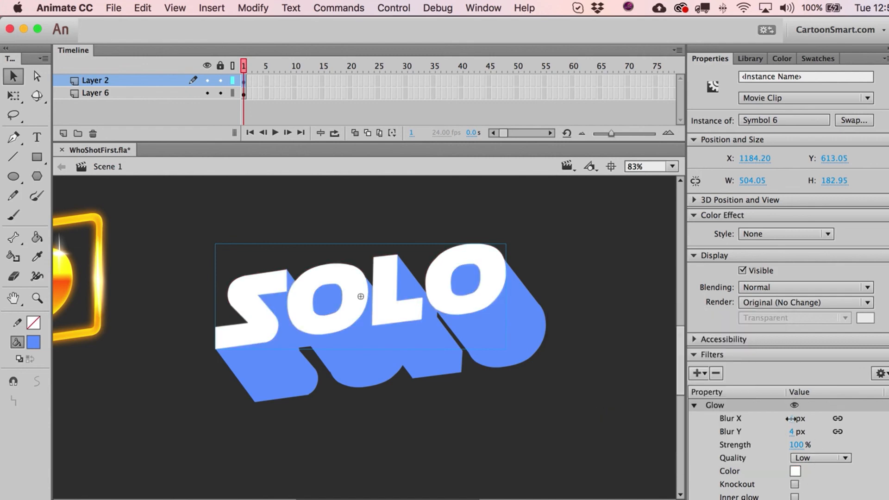
{"action": "left_click_drag", "start_coordinate": [791, 418], "coordinate": [801, 416]}
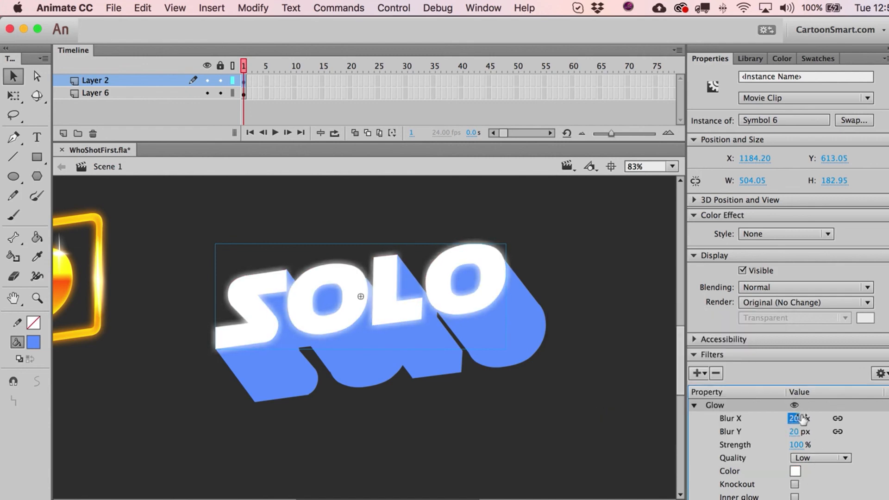
{"action": "left_click", "coordinate": [817, 457]}
{"action": "left_click", "coordinate": [806, 494]}
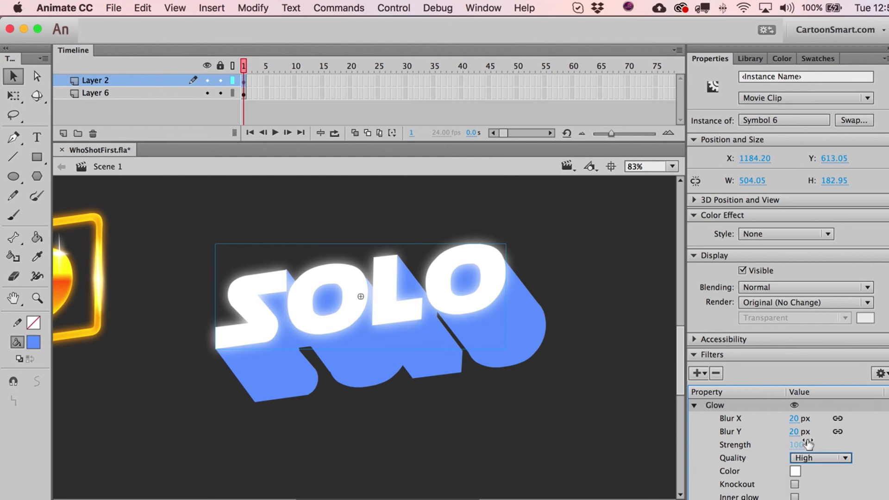
{"action": "left_click_drag", "start_coordinate": [793, 419], "coordinate": [787, 418]}
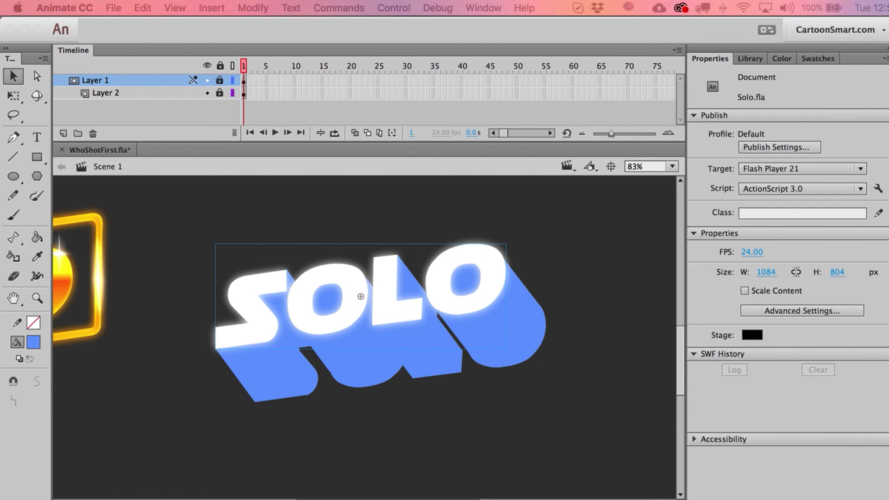
Step: Unlock Layer 2 in Solo.fla to copy its starfield picture, and open the blue extrusion symbol in WhoShotFirst.fla for editing
{"action": "left_click", "coordinate": [219, 93]}
{"action": "left_click", "coordinate": [105, 93]}
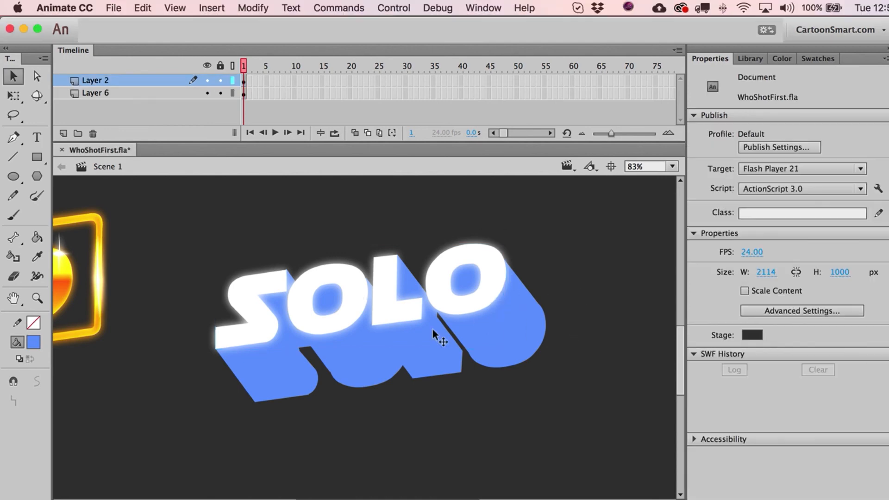
{"action": "left_click", "coordinate": [432, 329]}
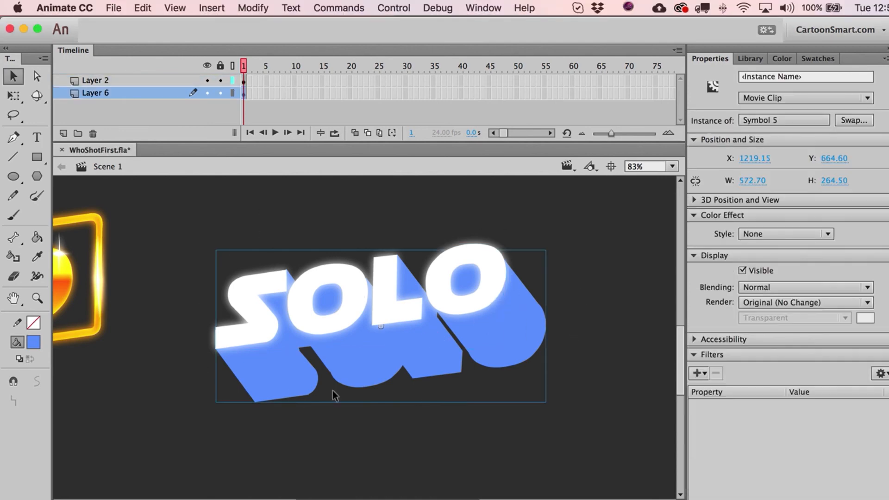
{"action": "double_click", "coordinate": [352, 369]}
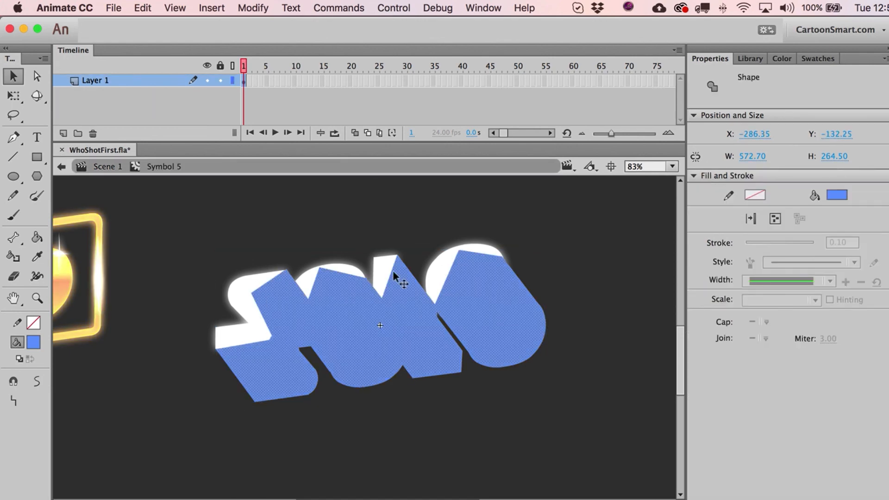
Step: Turn the extrusion's Layer 1 into a mask and add a new Layer 2 beneath it as the masked layer
{"action": "right_click", "coordinate": [108, 80]}
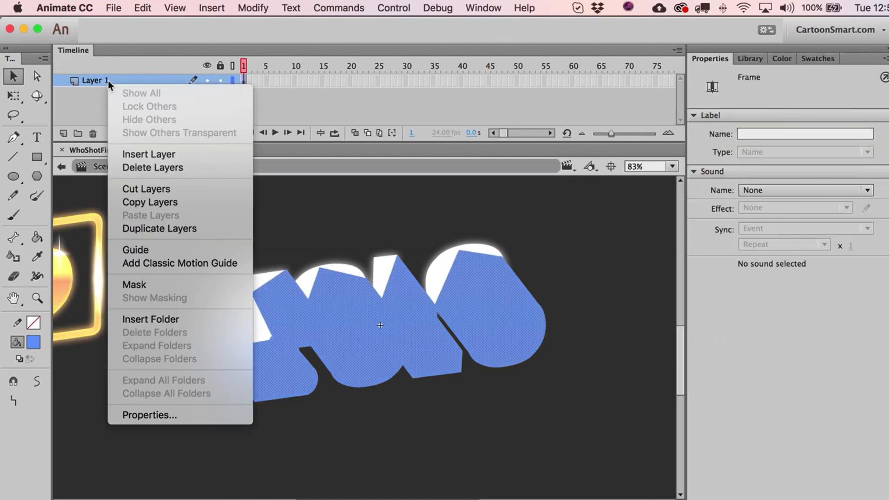
{"action": "left_click", "coordinate": [143, 287]}
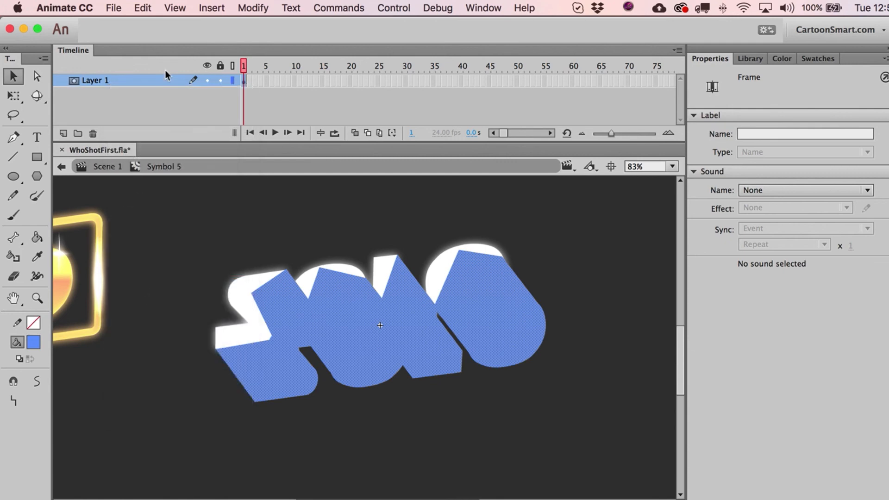
{"action": "left_click", "coordinate": [65, 137]}
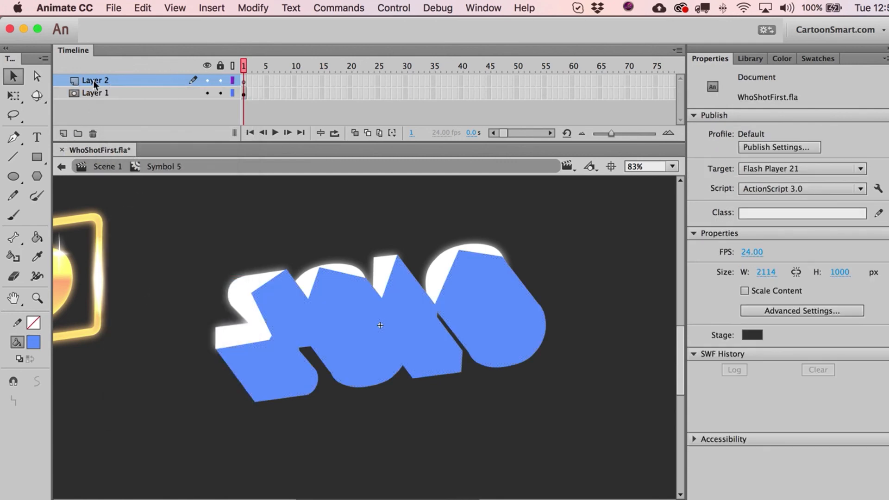
{"action": "left_click_drag", "start_coordinate": [94, 79], "coordinate": [104, 107]}
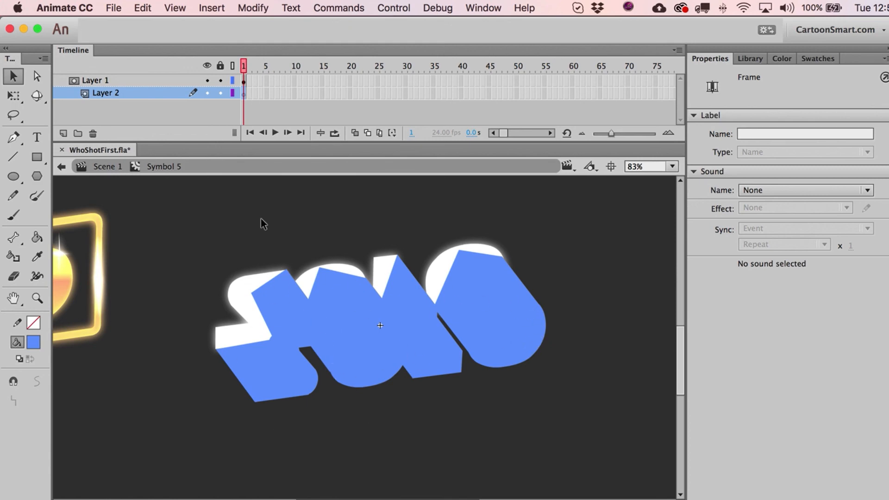
Step: Paste the starfield bitmap onto Layer 2, scale it to about 601 by 371 px, position it behind the extrusion, and return to Scene 1
{"action": "left_click", "coordinate": [244, 94]}
{"action": "key", "text": "super+v"}
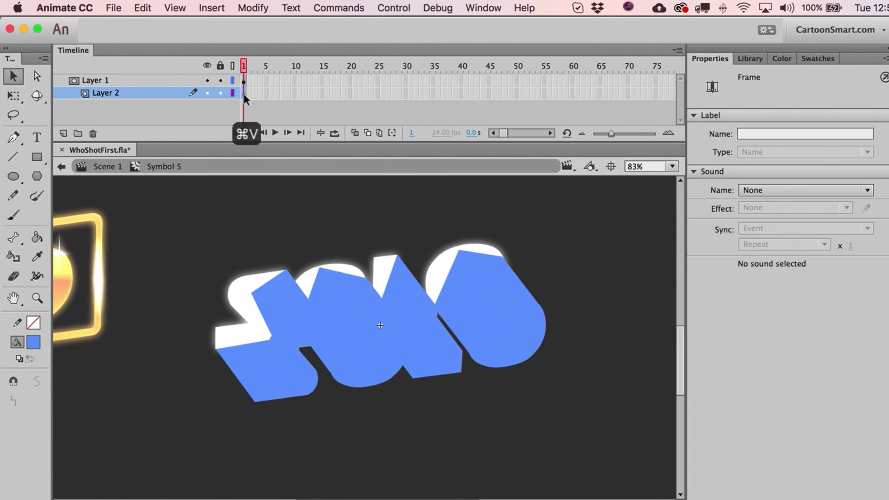
{"action": "key", "text": "q"}
{"action": "left_click_drag", "start_coordinate": [483, 277], "coordinate": [539, 232]}
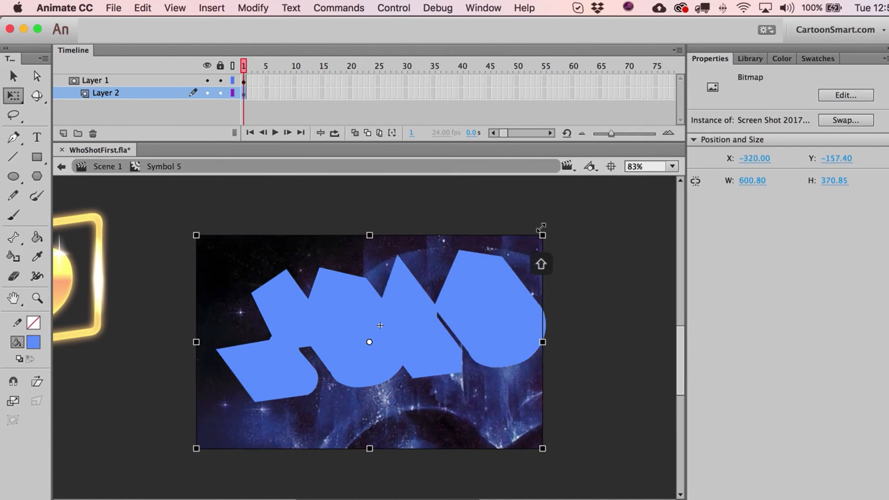
{"action": "key", "text": "a"}
{"action": "left_click_drag", "start_coordinate": [506, 404], "coordinate": [505, 377]}
{"action": "double_click", "coordinate": [602, 396]}
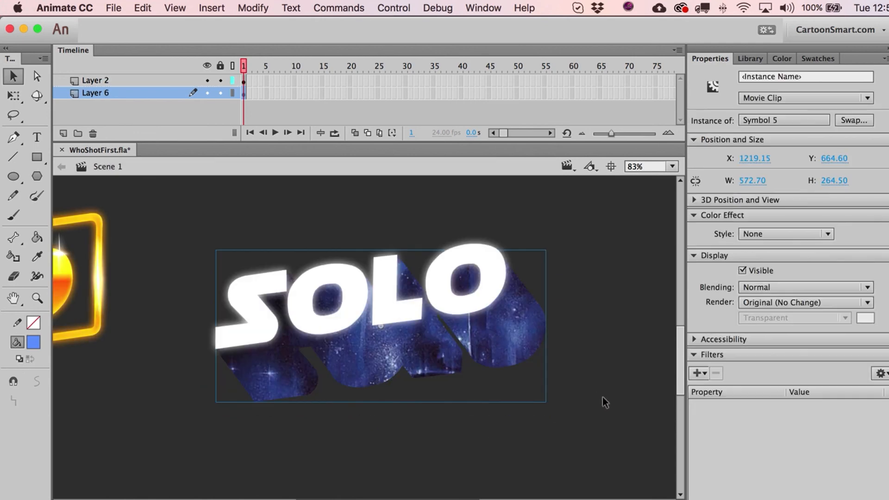
Step: Set the stage colour to black with the whole stage in view
{"action": "key", "text": "a"}
{"action": "key", "text": "super+2"}
{"action": "left_click", "coordinate": [584, 397]}
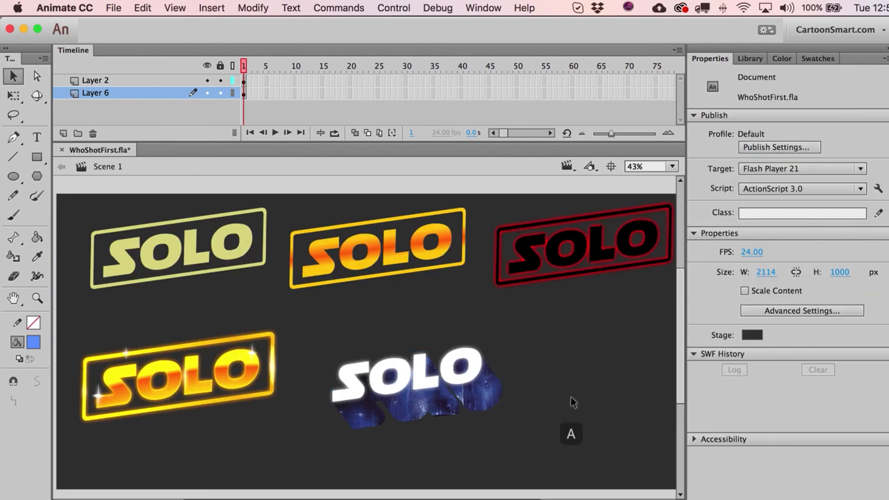
{"action": "left_click", "coordinate": [751, 333]}
{"action": "left_click", "coordinate": [546, 380]}
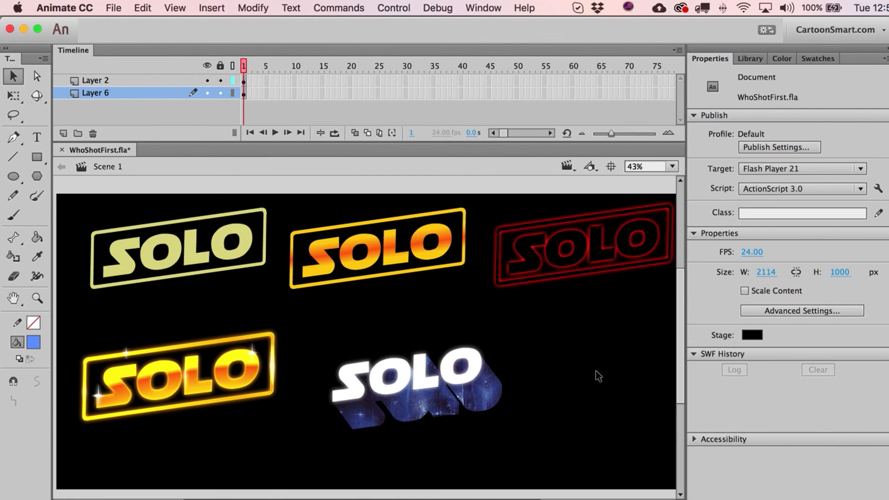
Step: Nudge the red-glow SOLO logo eight large steps to the right, away from the orange logo, and deselect it
{"action": "scroll", "coordinate": [537, 384], "scroll_direction": "up", "scroll_amount": 1}
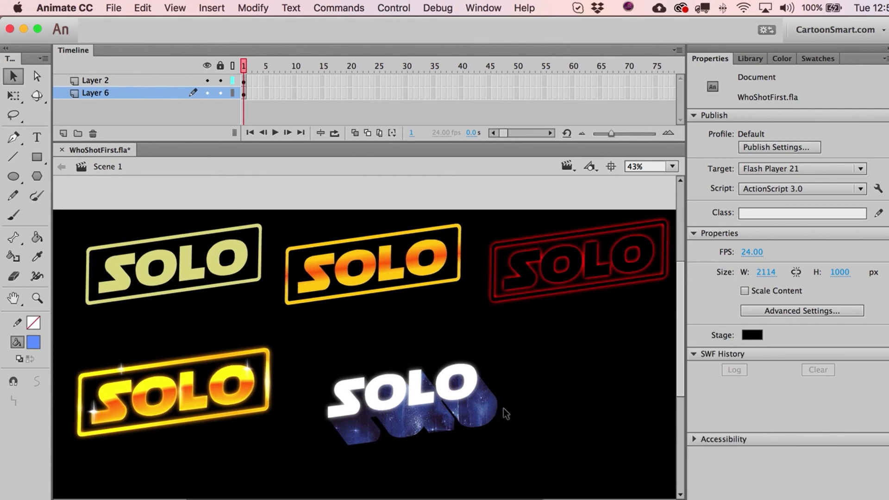
{"action": "left_click", "coordinate": [528, 293]}
{"action": "key", "text": "shift+Right"}
{"action": "key", "text": "shift+Right"}
{"action": "key", "text": "shift+Right"}
{"action": "key", "text": "shift+Right"}
{"action": "key", "text": "shift+Right"}
{"action": "key", "text": "shift+Right"}
{"action": "key", "text": "shift+Right"}
{"action": "key", "text": "shift+Right"}
{"action": "left_click", "coordinate": [522, 387]}
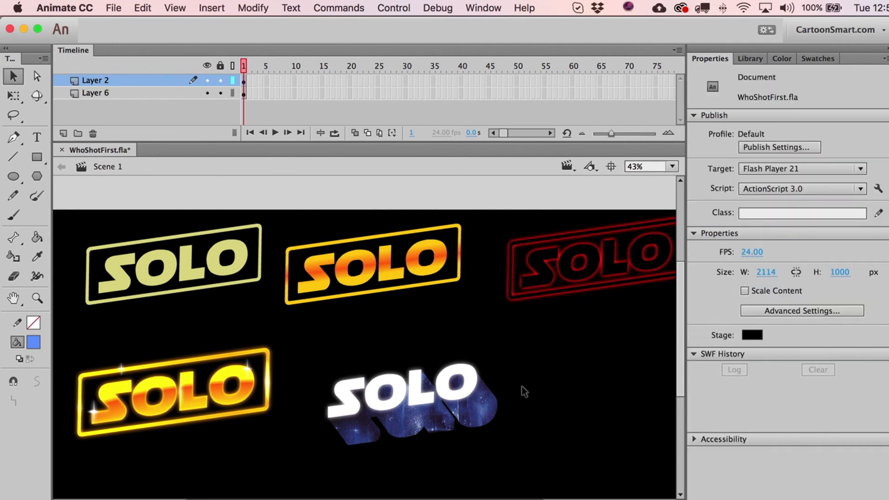
Step: Open the extrusion symbol and toggle its layer locks to compare the masked starfield with the unmasked artwork
{"action": "double_click", "coordinate": [466, 415]}
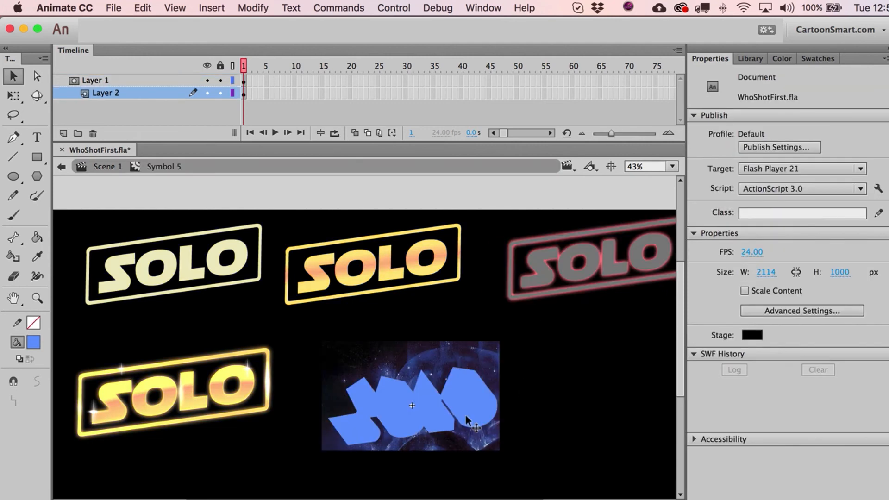
{"action": "left_click", "coordinate": [220, 93]}
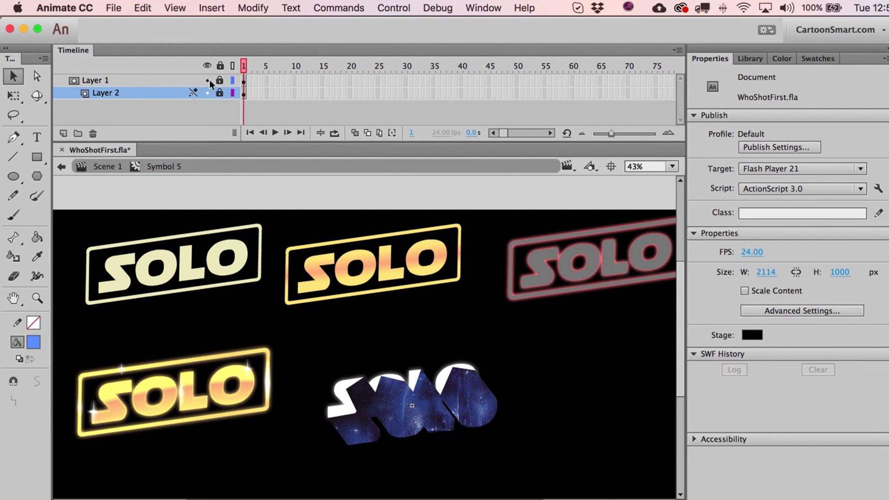
{"action": "left_click", "coordinate": [221, 93]}
{"action": "left_click", "coordinate": [221, 93]}
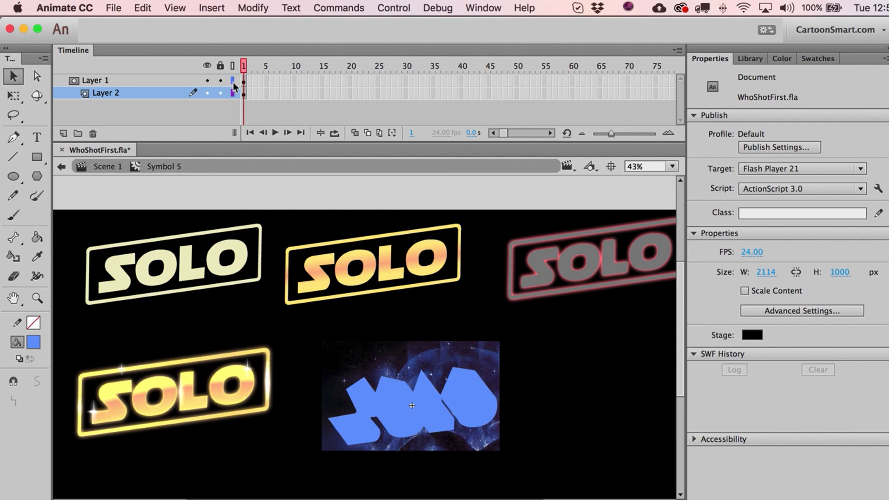
Step: Show the Layer 1 extrusion mask as an outline, inspect it over the starfield bitmap, and return to Scene 1
{"action": "left_click", "coordinate": [233, 81]}
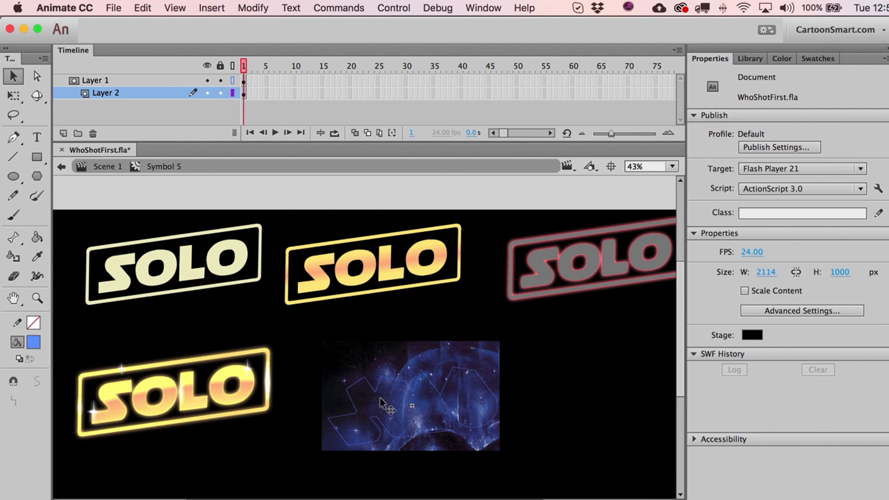
{"action": "left_click", "coordinate": [129, 80]}
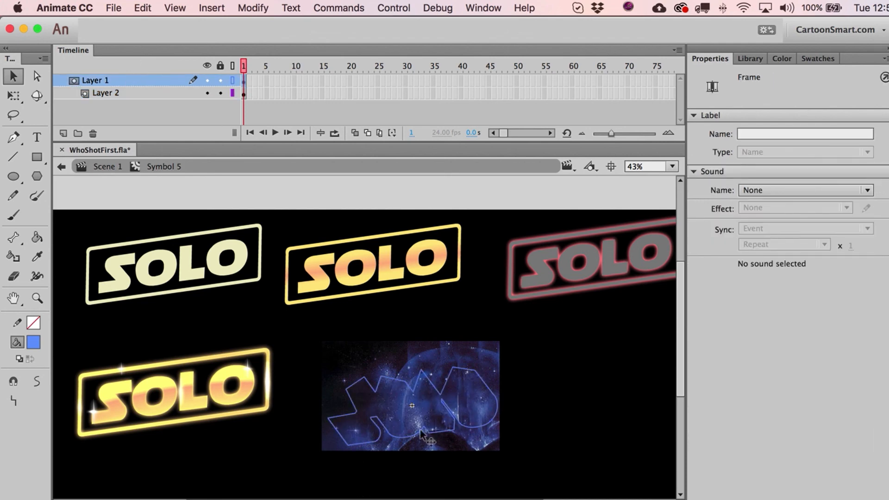
{"action": "left_click", "coordinate": [584, 457]}
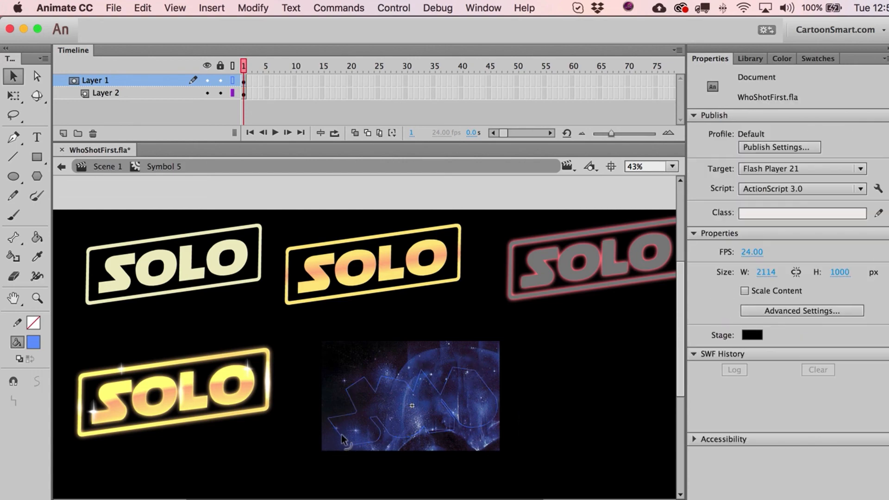
{"action": "left_click", "coordinate": [104, 166]}
{"action": "left_click", "coordinate": [407, 321]}
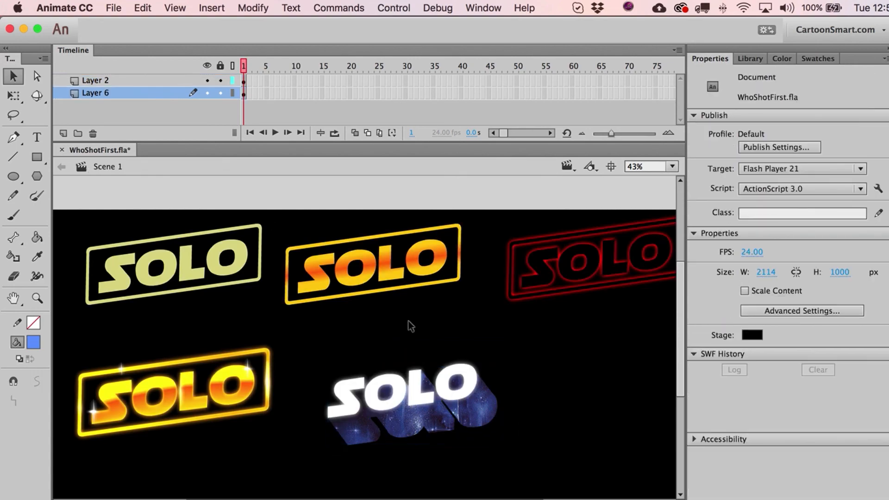
Step: Move the red-glow SOLO logo down and left, bringing it fully into view just above the starfield logo
{"action": "scroll", "coordinate": [402, 412], "scroll_direction": "left", "scroll_amount": 3}
{"action": "left_click", "coordinate": [401, 412]}
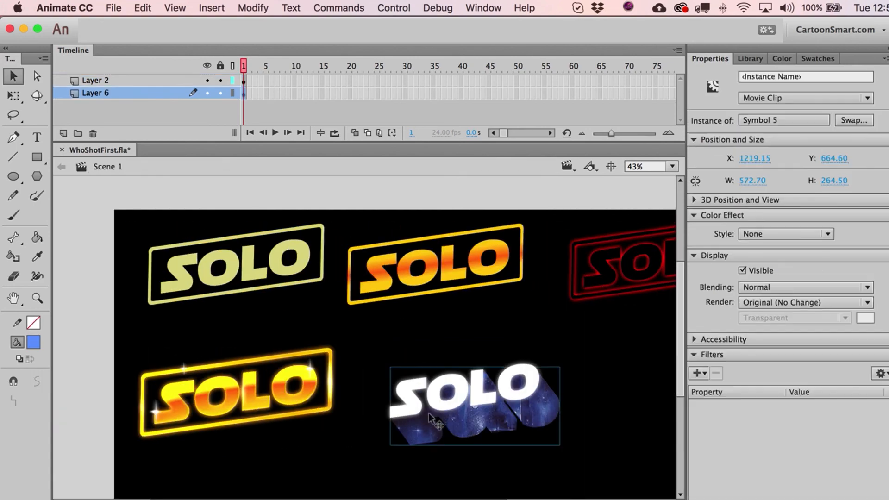
{"action": "left_click_drag", "start_coordinate": [580, 298], "coordinate": [489, 340]}
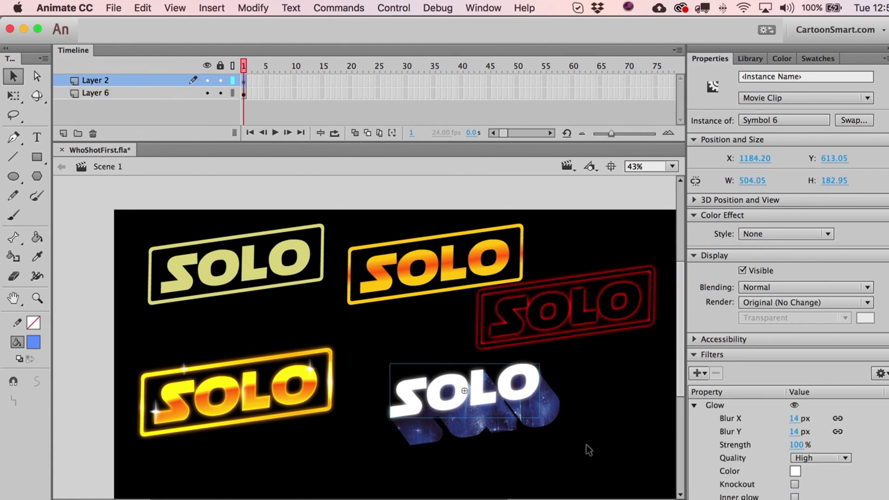
Step: Convert the white glowing letters and the starfield extrusion together into one movie clip symbol with centre registration
{"action": "left_click_drag", "start_coordinate": [603, 468], "coordinate": [359, 336]}
{"action": "key", "text": "F8"}
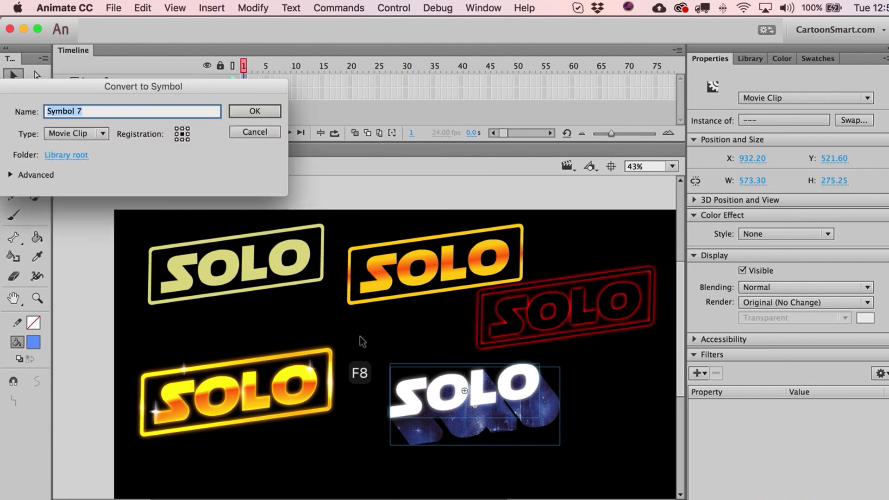
{"action": "key", "text": "Return"}
Step: Move the combined starfield logo down and left, and place the red-glow logo above it at about X 1165, Y 493
{"action": "scroll", "coordinate": [372, 331], "scroll_direction": "down", "scroll_amount": 2}
{"action": "left_click_drag", "start_coordinate": [472, 368], "coordinate": [426, 412]}
{"action": "left_click", "coordinate": [537, 304]}
{"action": "left_click_drag", "start_coordinate": [538, 305], "coordinate": [432, 361]}
{"action": "left_click_drag", "start_coordinate": [599, 297], "coordinate": [493, 345]}
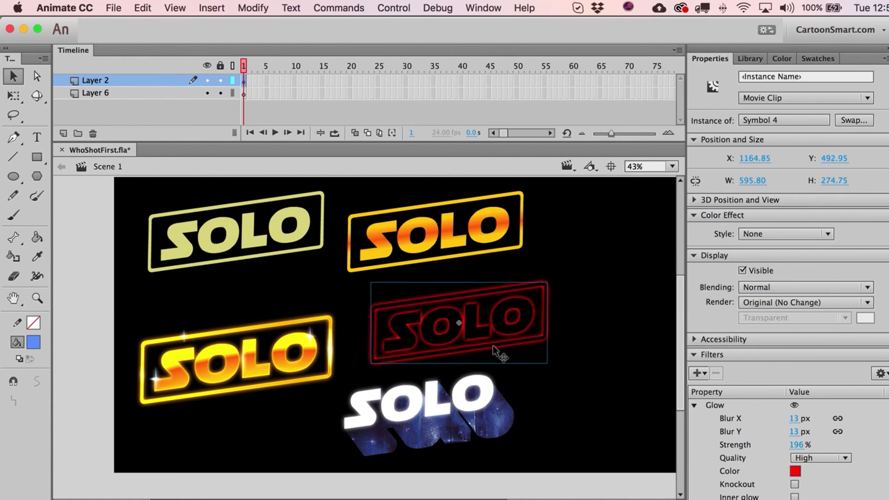
Step: Align the right-hand column by moving the starfield logo to about X 1207, Y 798 and the orange logo to about X 1151, Y 185
{"action": "left_click", "coordinate": [487, 410]}
{"action": "left_click_drag", "start_coordinate": [487, 410], "coordinate": [532, 409]}
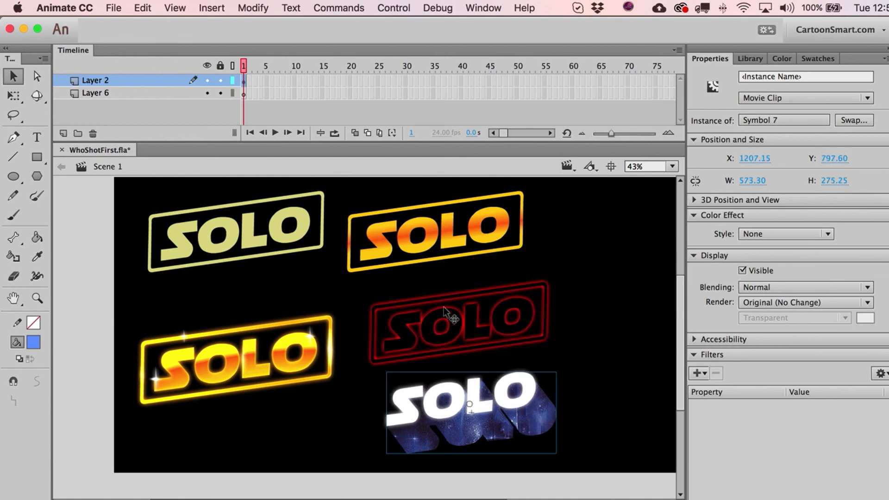
{"action": "left_click", "coordinate": [449, 254]}
{"action": "left_click_drag", "start_coordinate": [449, 254], "coordinate": [469, 254]}
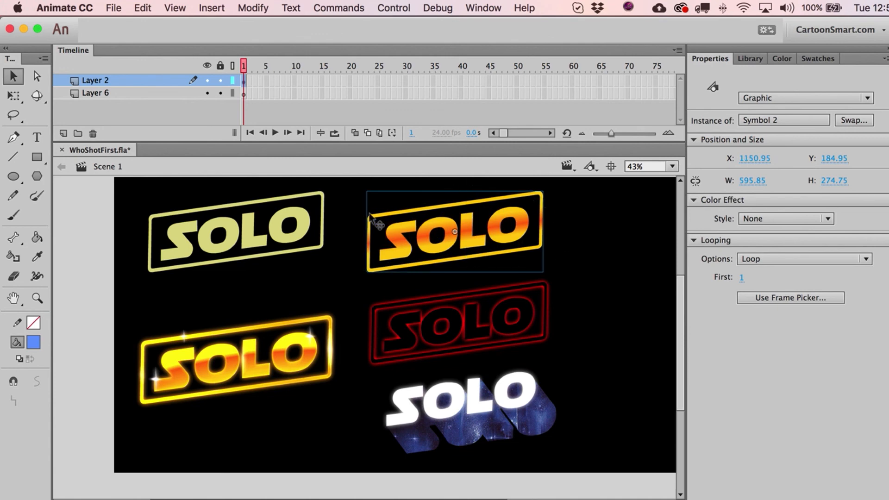
Step: Select the sparkling gold, original and starfield logos one at a time to review the arrangement, and clear the selection
{"action": "left_click", "coordinate": [342, 326]}
{"action": "left_click", "coordinate": [284, 373]}
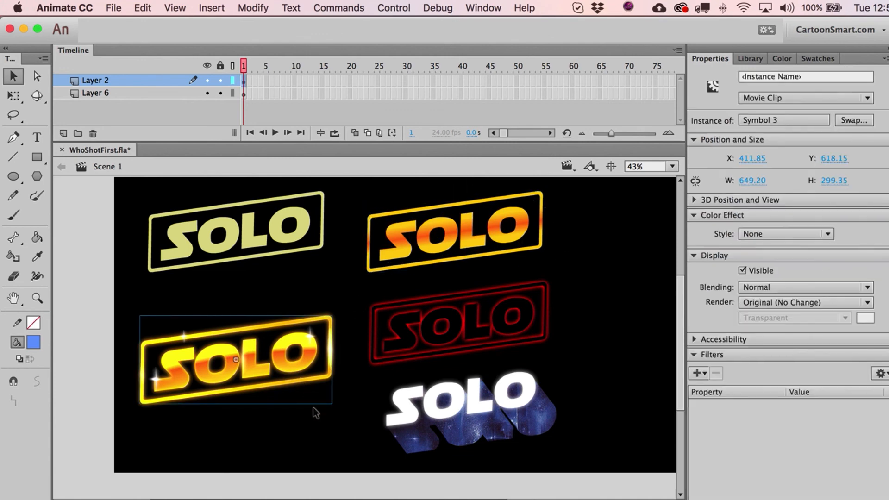
{"action": "left_click", "coordinate": [442, 419]}
{"action": "left_click", "coordinate": [309, 230]}
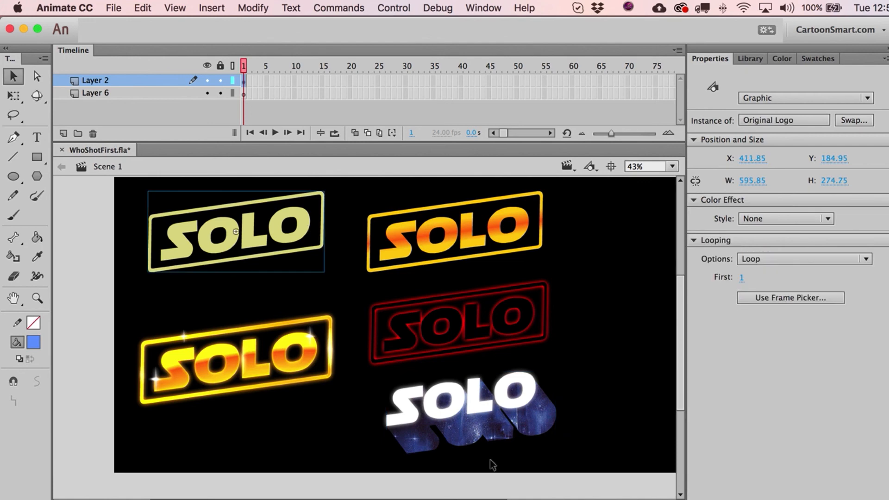
{"action": "left_click", "coordinate": [491, 424]}
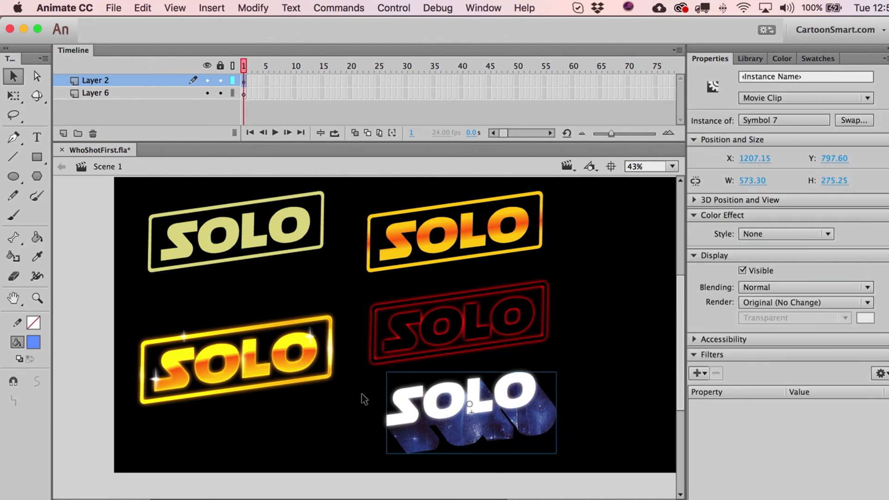
{"action": "left_click", "coordinate": [599, 439]}
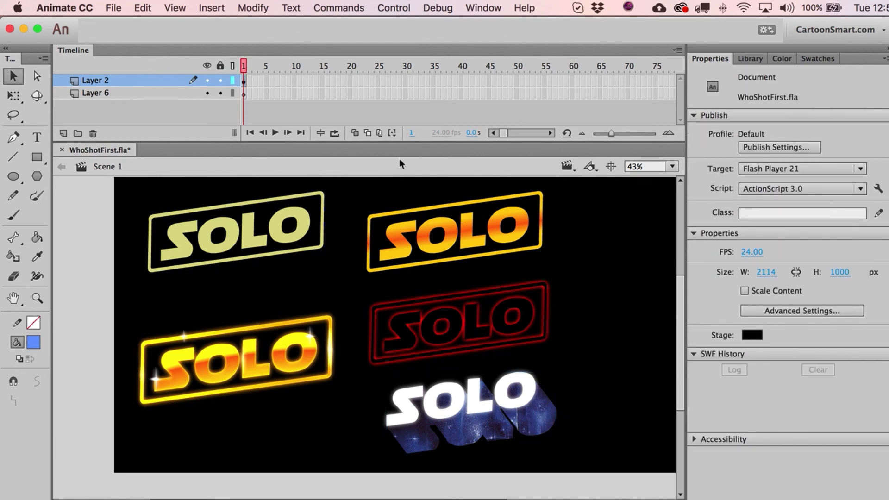
Step: Zoom in on the sparkling gold, red-glow and starfield logos to examine their finished effects up close
{"action": "key", "text": "z"}
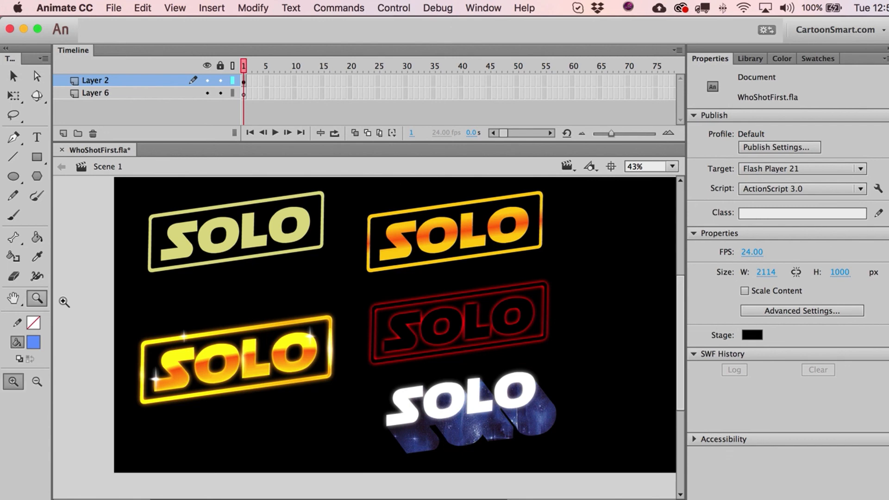
{"action": "left_click_drag", "start_coordinate": [129, 288], "coordinate": [551, 466]}
{"action": "key", "text": "space"}
{"action": "left_click_drag", "start_coordinate": [528, 436], "coordinate": [497, 423]}
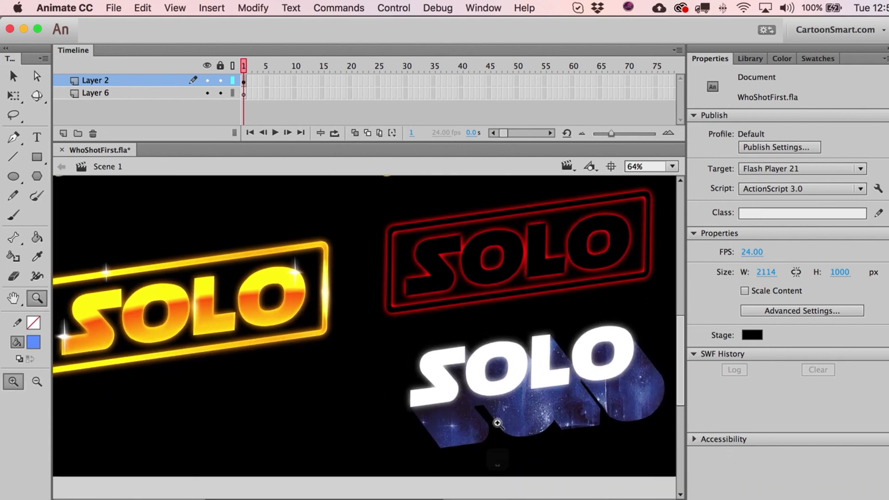